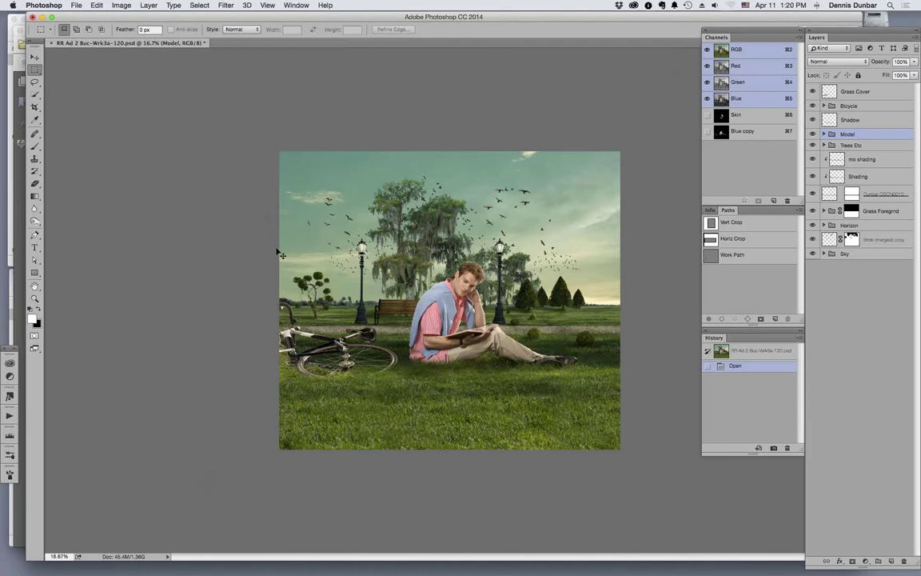
Switch to Acrobat, review all ten pages of Arturo Calle.pdf, and return to the park composite in Photoshop.
{"action": "key", "text": "super+Tab"}
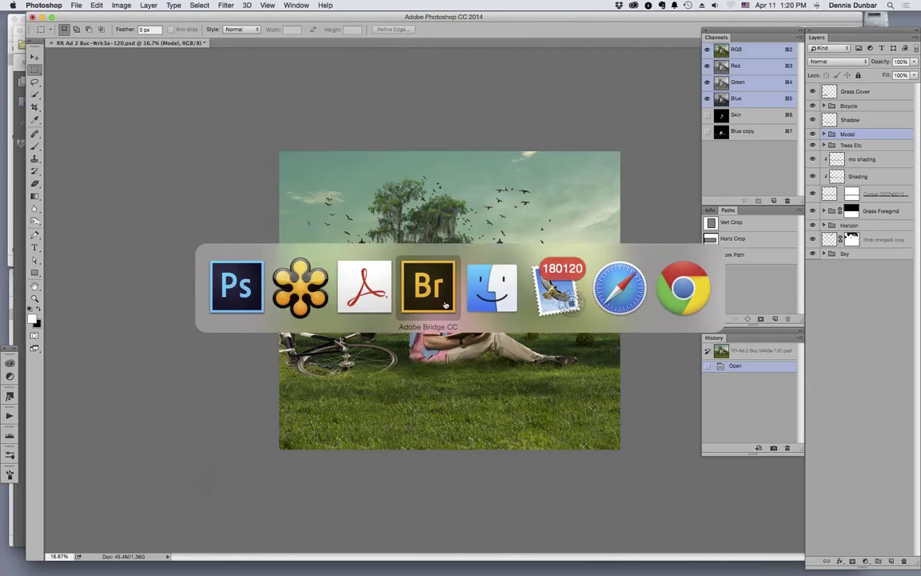
{"action": "left_click", "coordinate": [378, 297]}
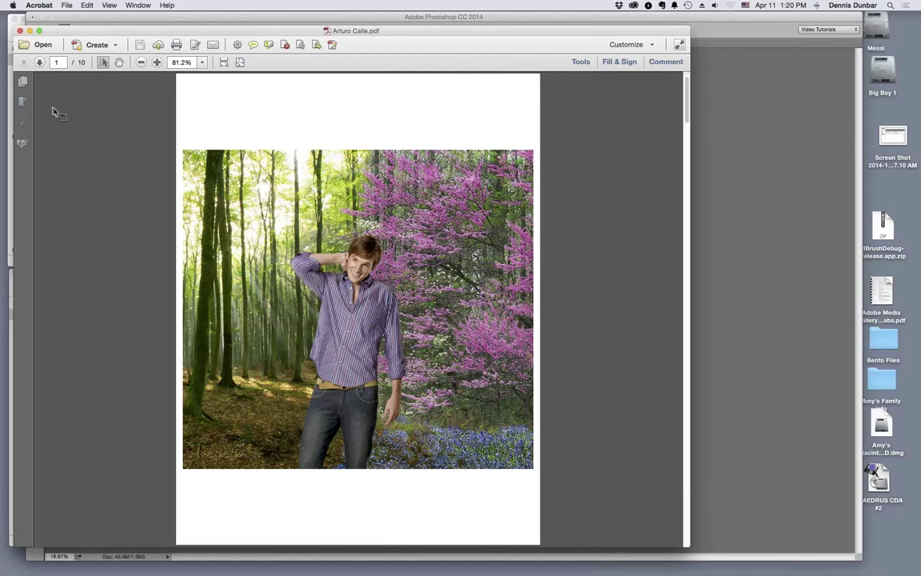
{"action": "key", "text": "Right"}
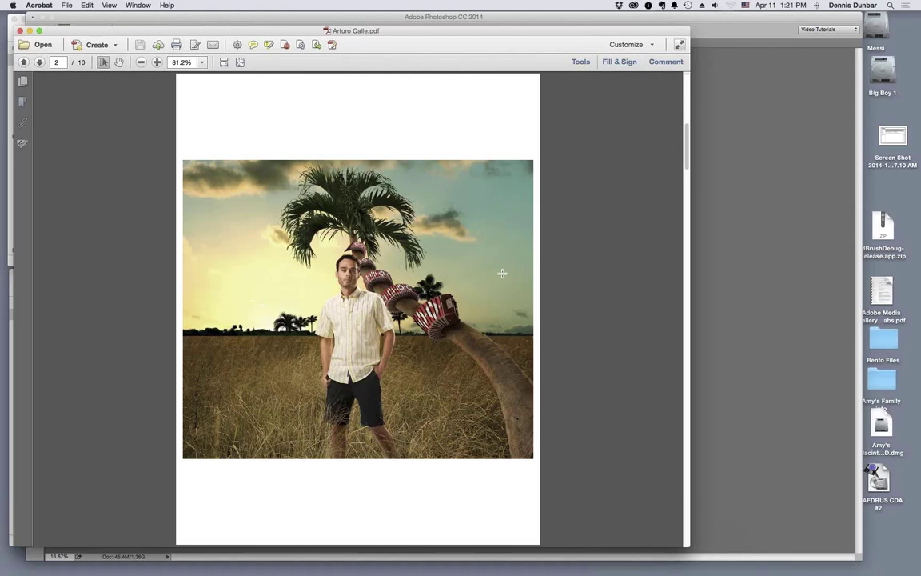
{"action": "scroll", "coordinate": [502, 273], "scroll_direction": "down", "scroll_amount": 3}
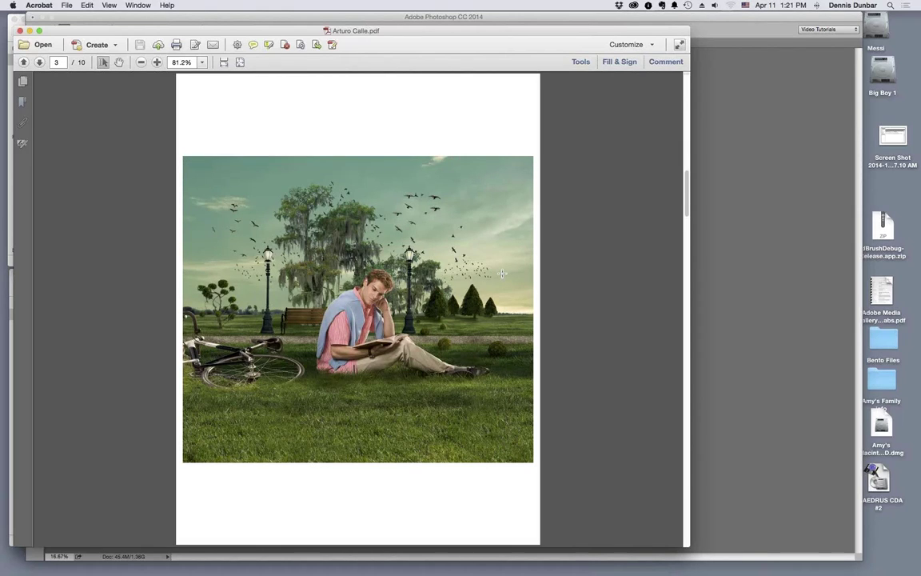
{"action": "scroll", "coordinate": [502, 273], "scroll_direction": "down", "scroll_amount": 3}
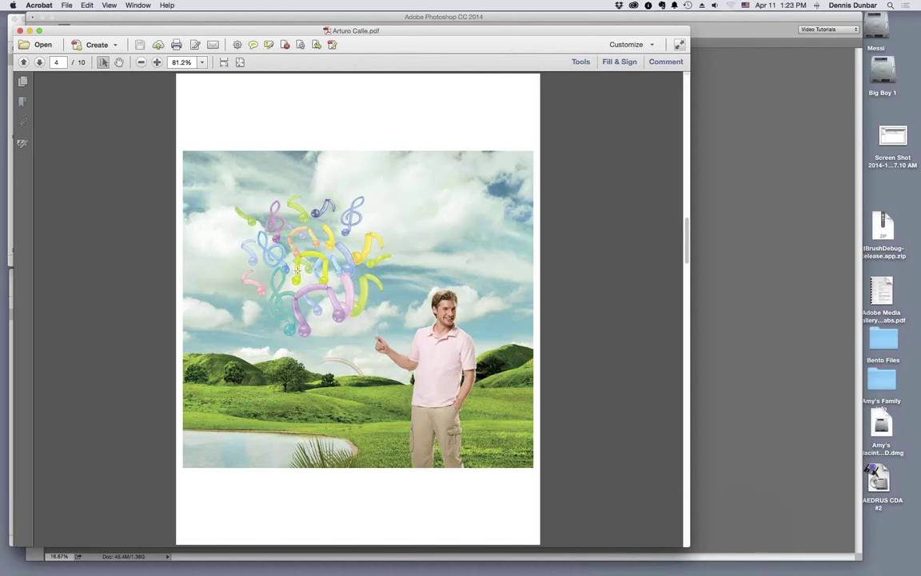
{"action": "key", "text": "Right"}
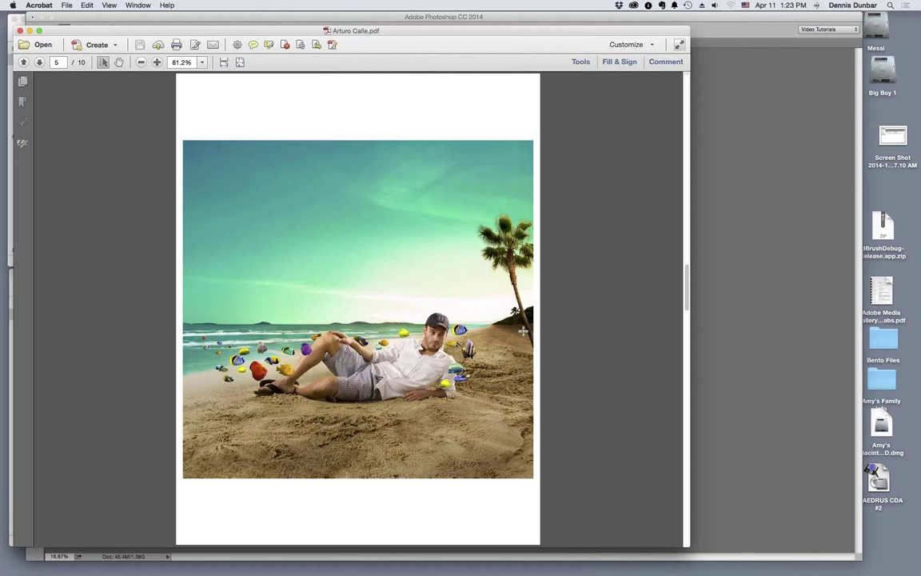
{"action": "key", "text": "Right"}
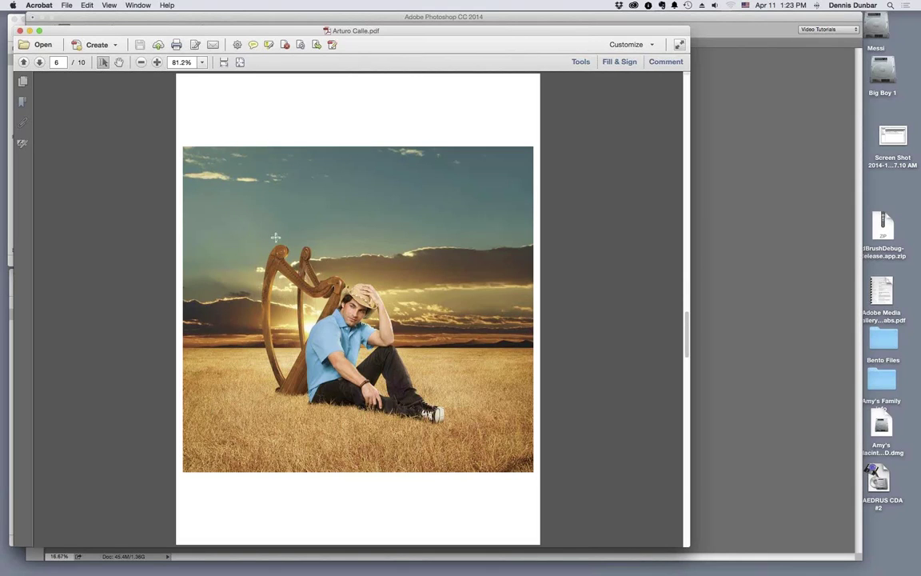
{"action": "key", "text": "Right"}
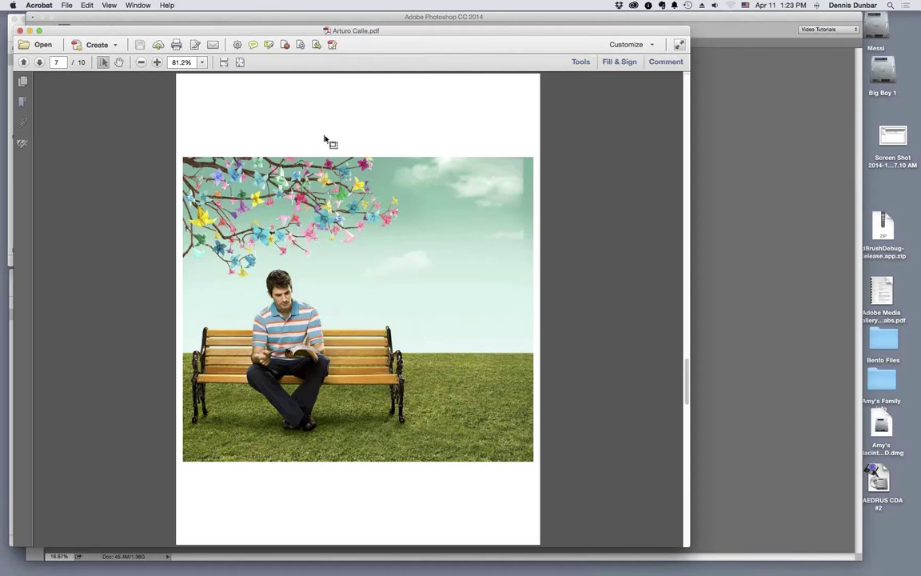
{"action": "scroll", "coordinate": [324, 140], "scroll_direction": "down", "scroll_amount": 3}
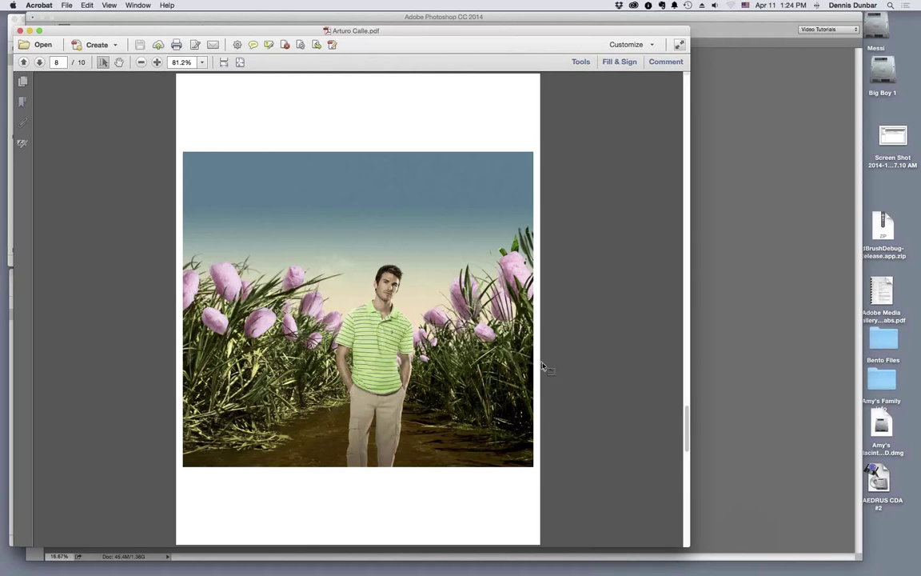
{"action": "scroll", "coordinate": [542, 365], "scroll_direction": "down", "scroll_amount": 1}
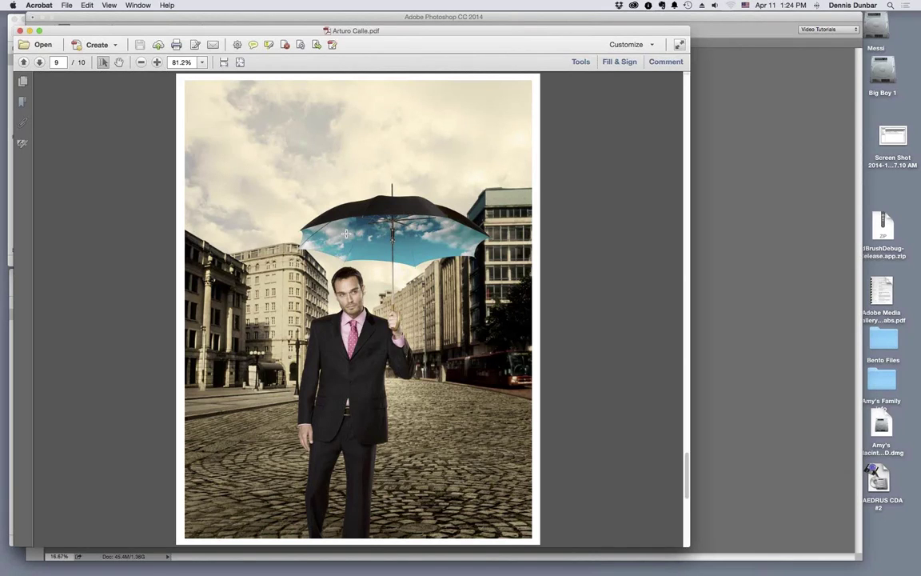
{"action": "key", "text": "Right"}
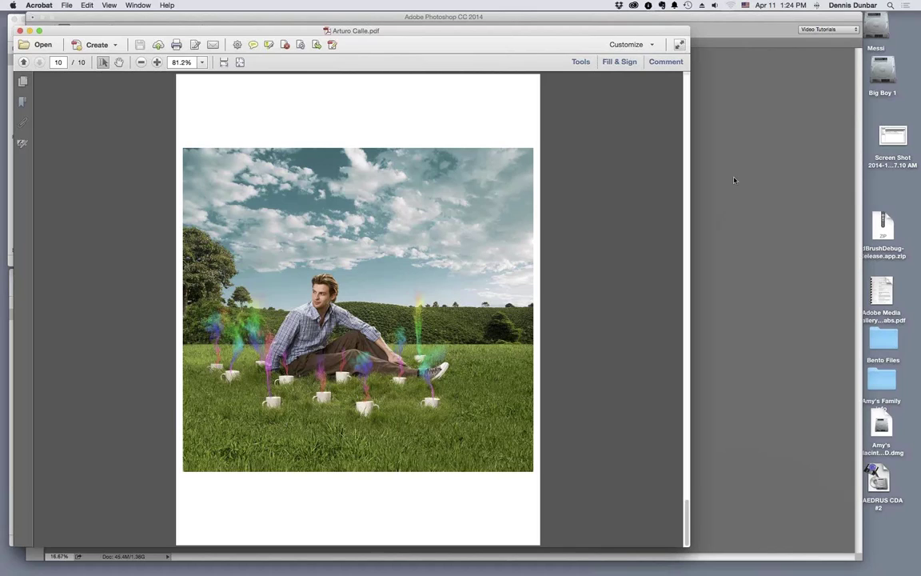
{"action": "left_click", "coordinate": [756, 30]}
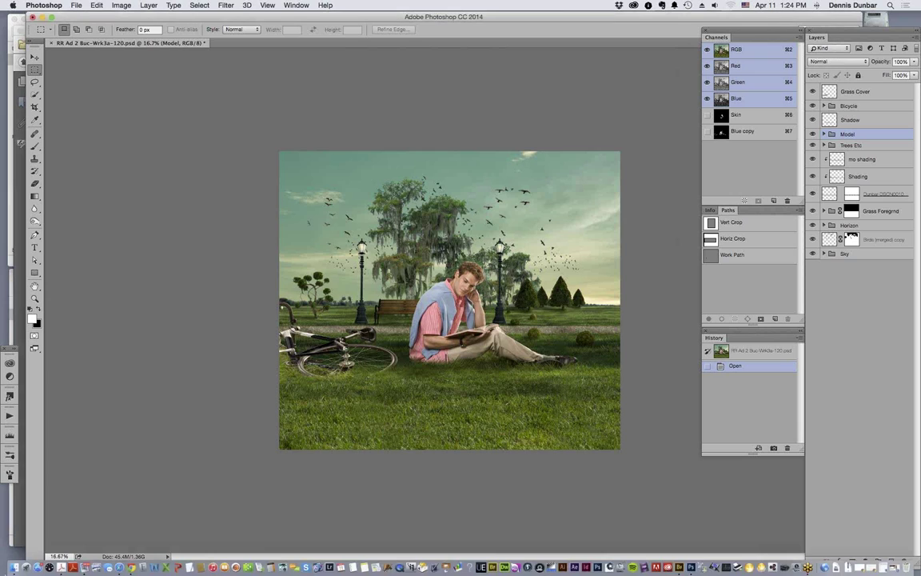
{"action": "key", "text": "super+equal"}
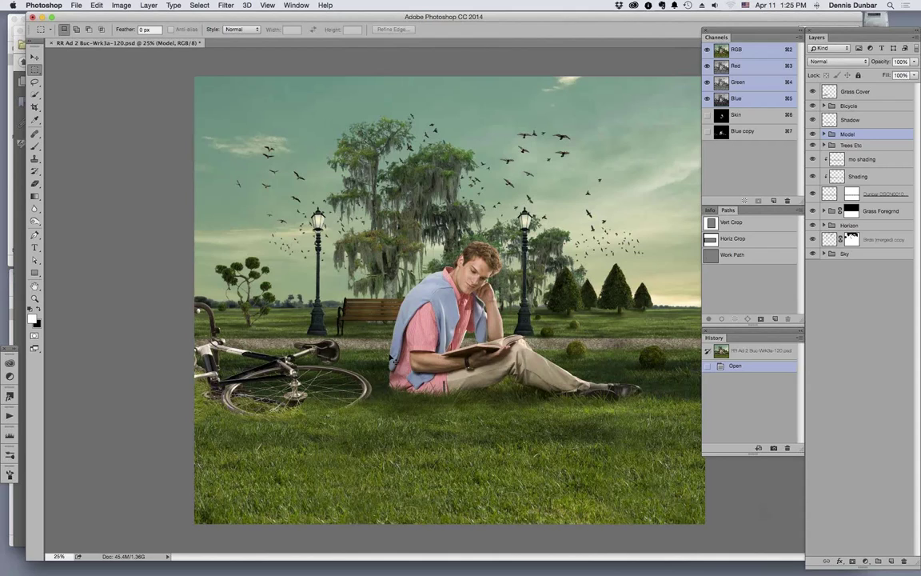
Switch to Bridge, preview Slide7.jpg from the Bucarmanga demo's Layout folder at full screen, and return to Photoshop.
{"action": "key", "text": "super+Tab"}
{"action": "left_click", "coordinate": [405, 302]}
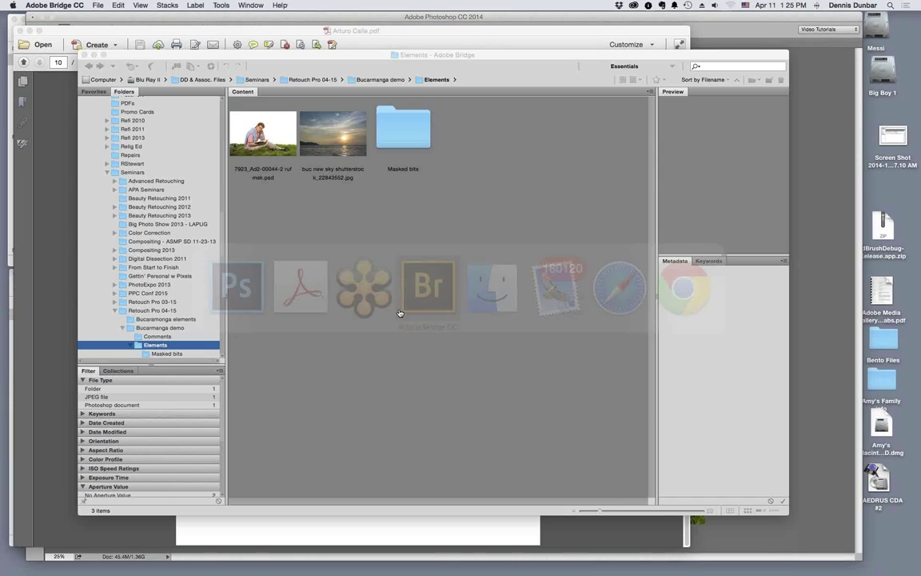
{"action": "scroll", "coordinate": [219, 241], "scroll_direction": "down", "scroll_amount": 3}
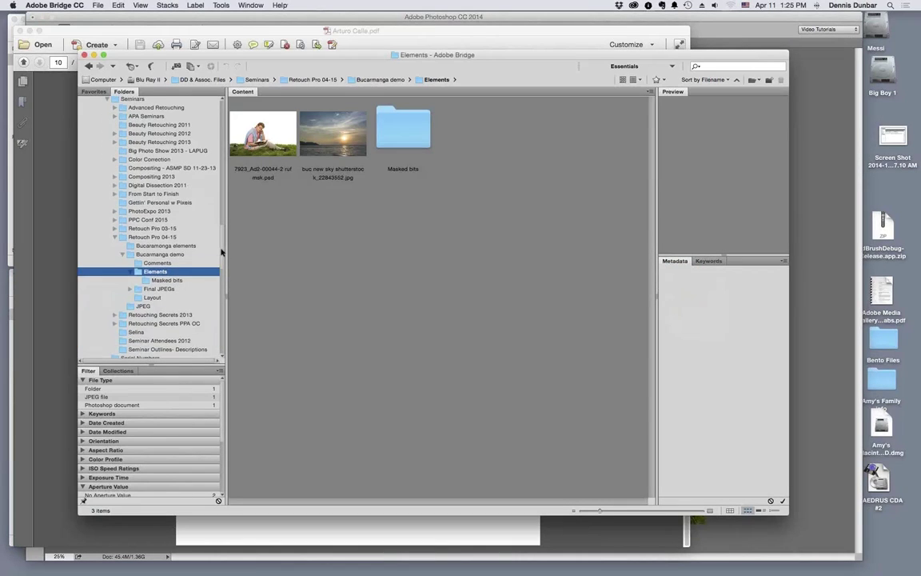
{"action": "left_click", "coordinate": [151, 296]}
{"action": "left_click", "coordinate": [252, 142]}
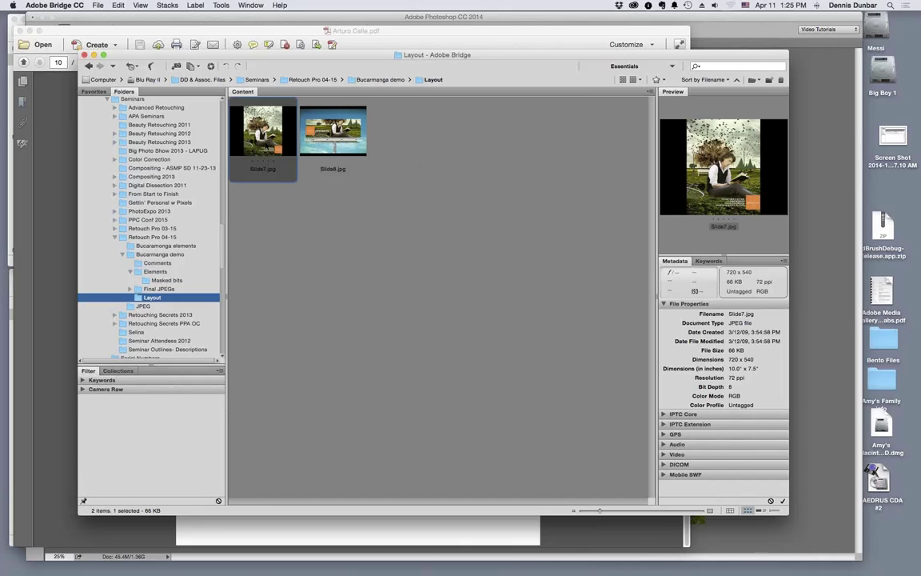
{"action": "key", "text": "space"}
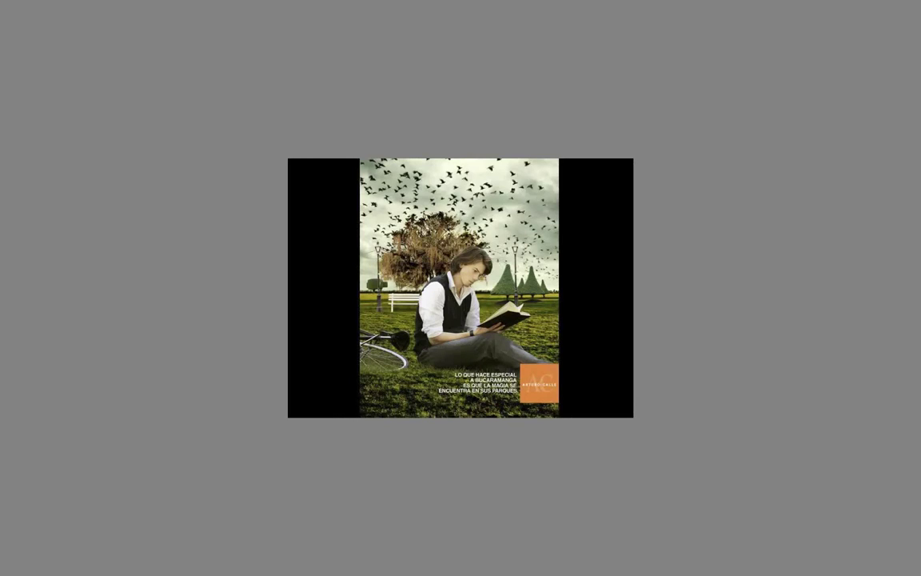
{"action": "key", "text": "space"}
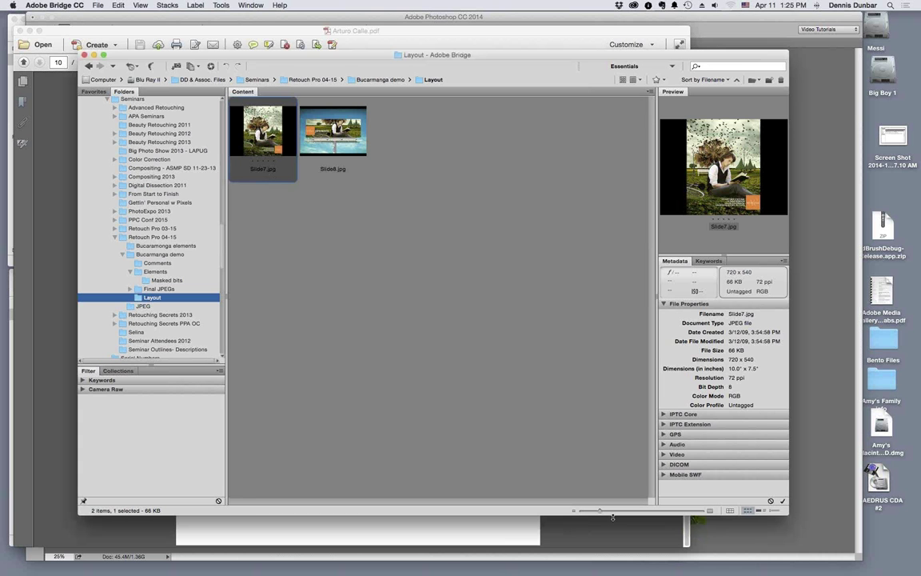
{"action": "left_click", "coordinate": [746, 539]}
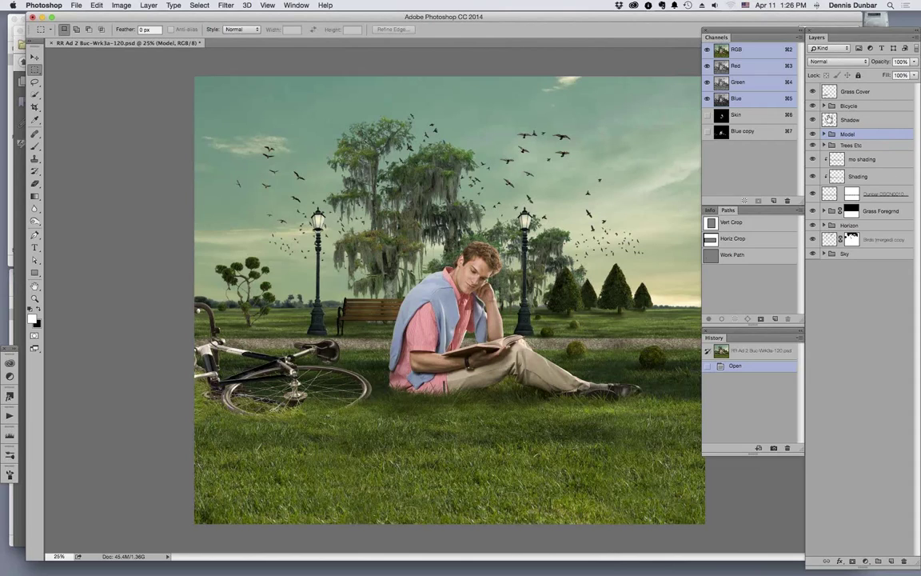
Expand the Sky group and toggle the visibility of the Shadow layer and Sky group to check their contribution.
{"action": "left_click", "coordinate": [812, 119]}
{"action": "left_click", "coordinate": [812, 120]}
{"action": "left_click", "coordinate": [814, 196]}
{"action": "left_click", "coordinate": [824, 253]}
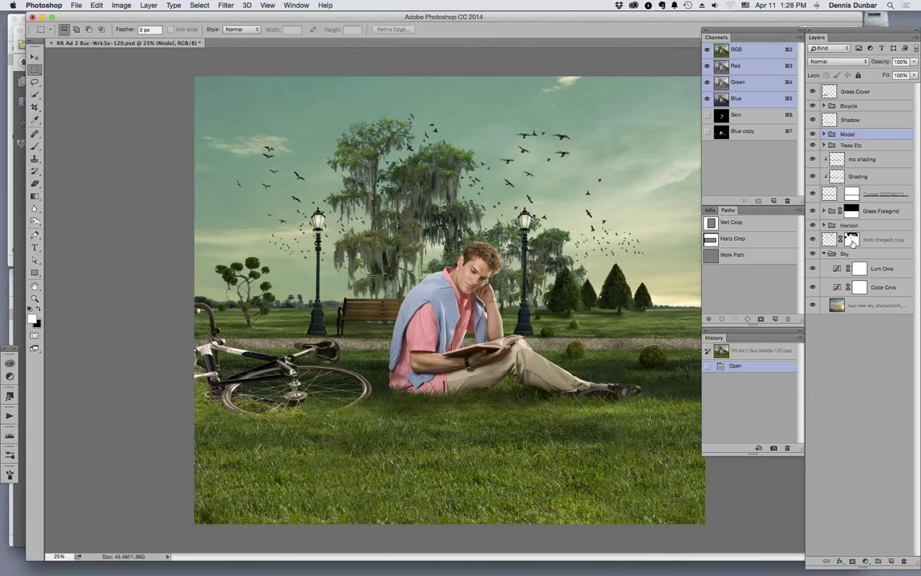
{"action": "left_click", "coordinate": [813, 253]}
{"action": "left_click", "coordinate": [813, 253]}
Select the Horizon group and expand it to show its layers.
{"action": "key", "text": "alt+bracketleft"}
{"action": "key", "text": "alt+bracketleft"}
{"action": "key", "text": "alt+bracketleft"}
{"action": "key", "text": "alt+bracketleft"}
{"action": "key", "text": "alt+bracketleft"}
{"action": "key", "text": "alt+bracketleft"}
{"action": "key", "text": "Right"}
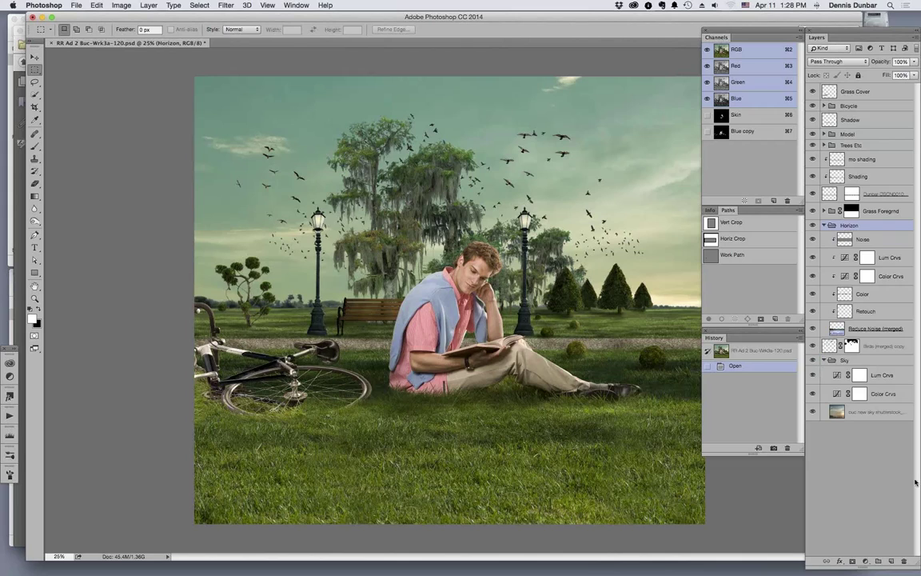
Check the full name of the sky image layer, deselect it, and view it alone before showing all layers again.
{"action": "left_click", "coordinate": [864, 414]}
{"action": "double_click", "coordinate": [865, 414]}
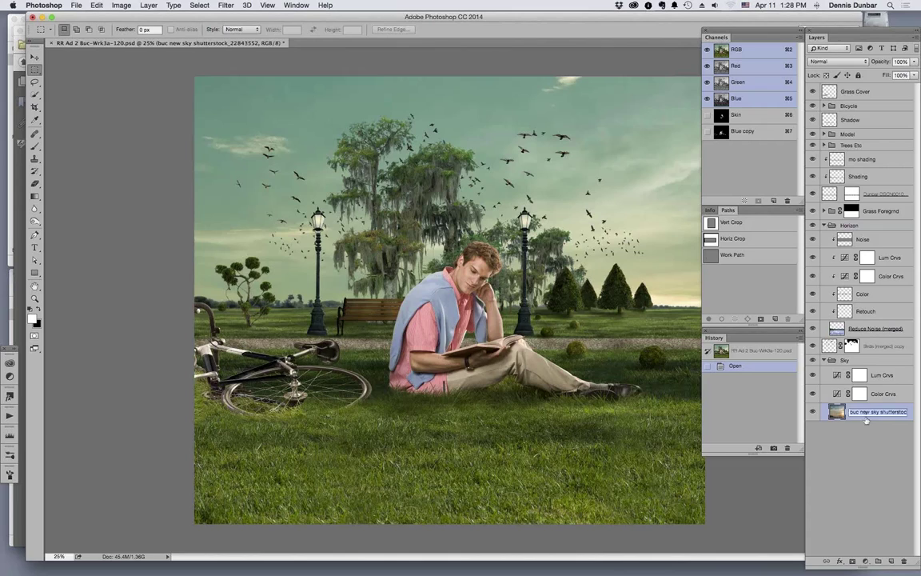
{"action": "key", "text": "Right"}
{"action": "key", "text": "Return"}
{"action": "left_click", "coordinate": [889, 442]}
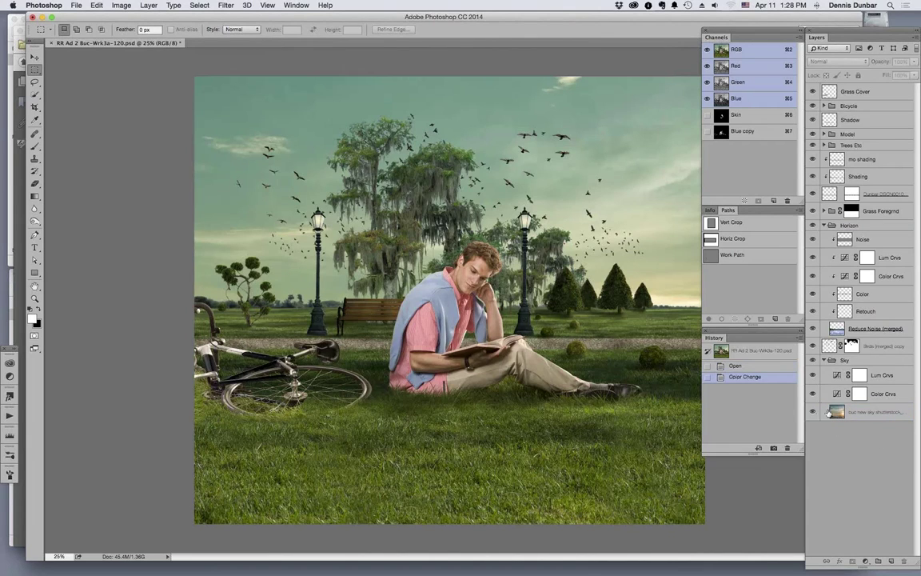
{"action": "left_click", "coordinate": [813, 412], "text": "alt"}
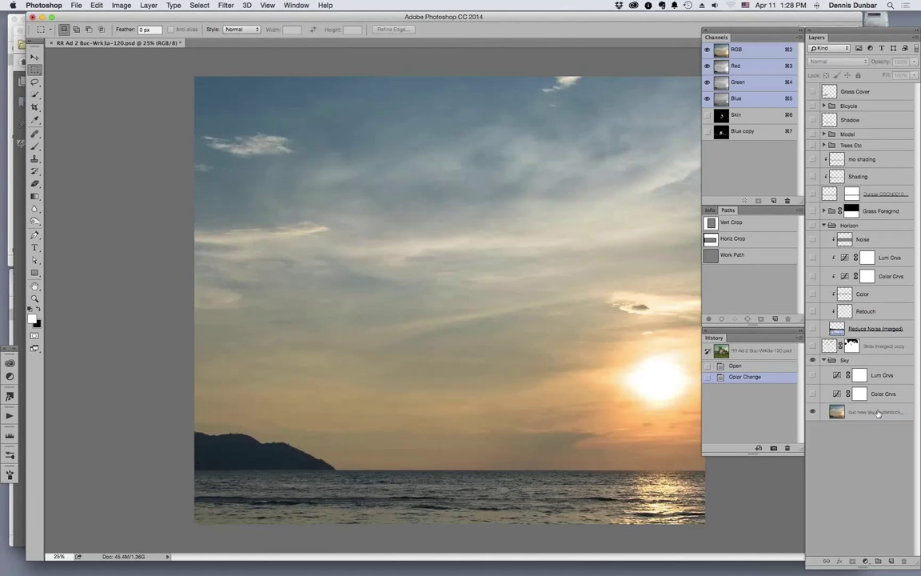
{"action": "left_click", "coordinate": [813, 413], "text": "alt"}
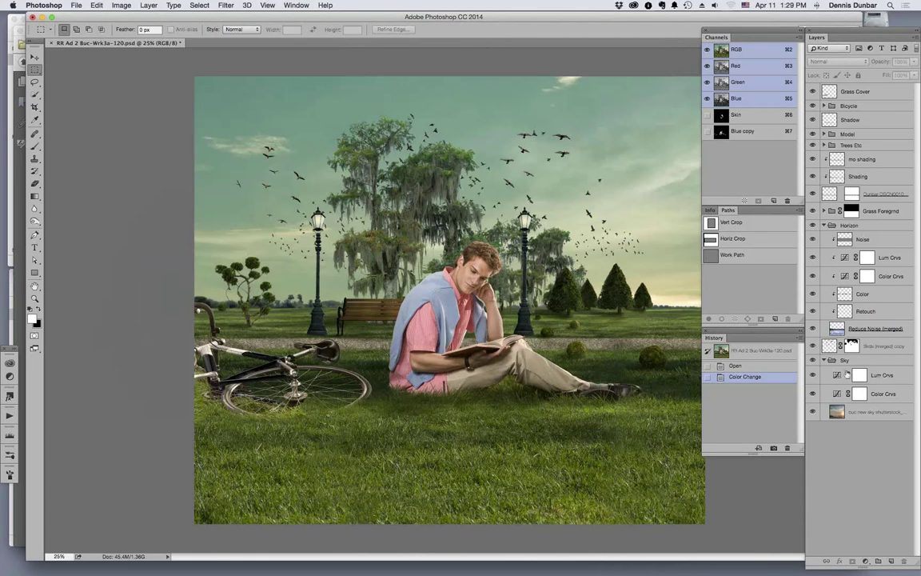
Expand the Model group and select its Retouch layer.
{"action": "left_click", "coordinate": [870, 325]}
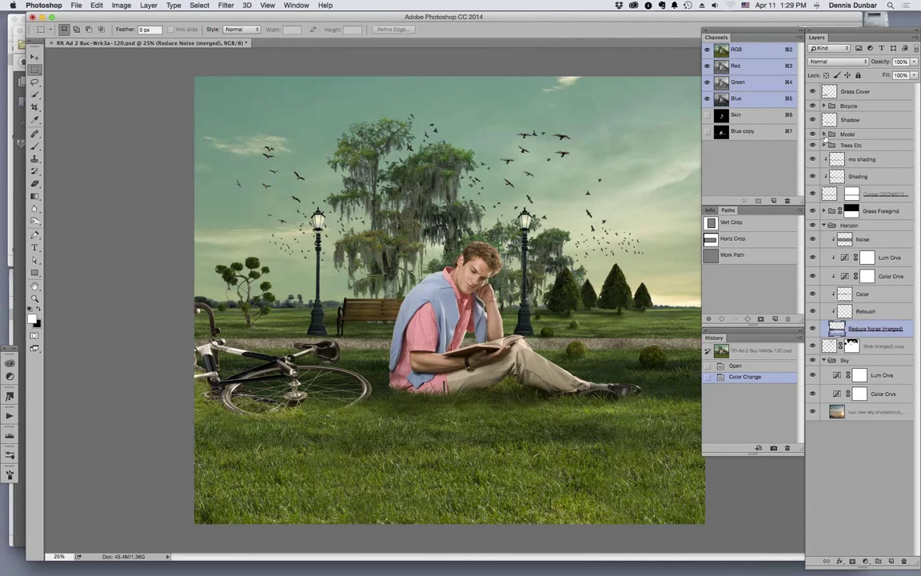
{"action": "left_click", "coordinate": [824, 134]}
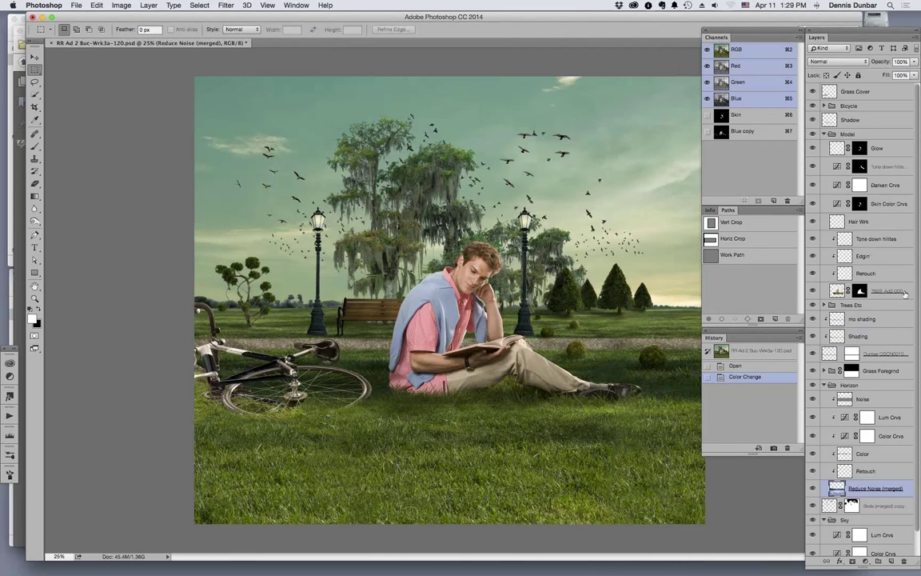
{"action": "left_click", "coordinate": [870, 271]}
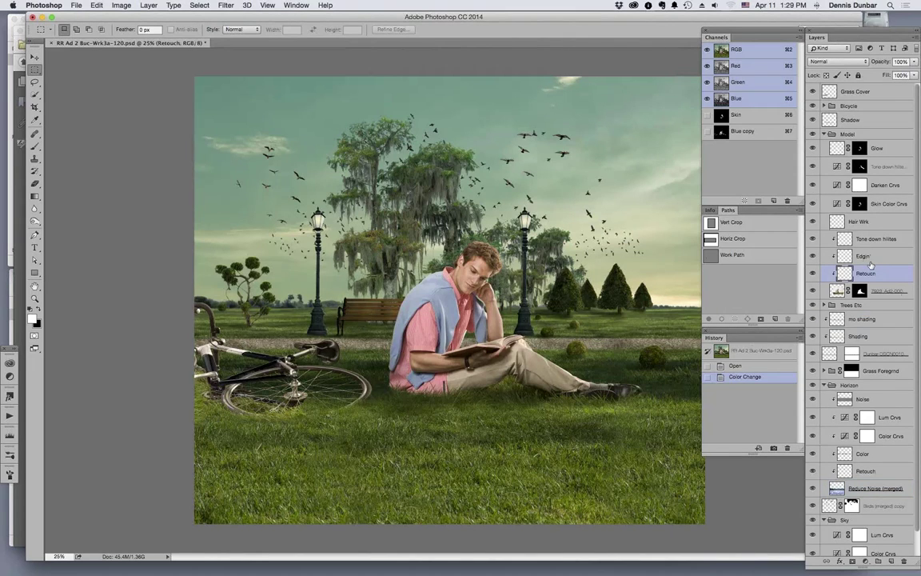
Release the Edgin' layer from its clipping mask to inspect the model's hair edge, and undo the release.
{"action": "key", "text": "z"}
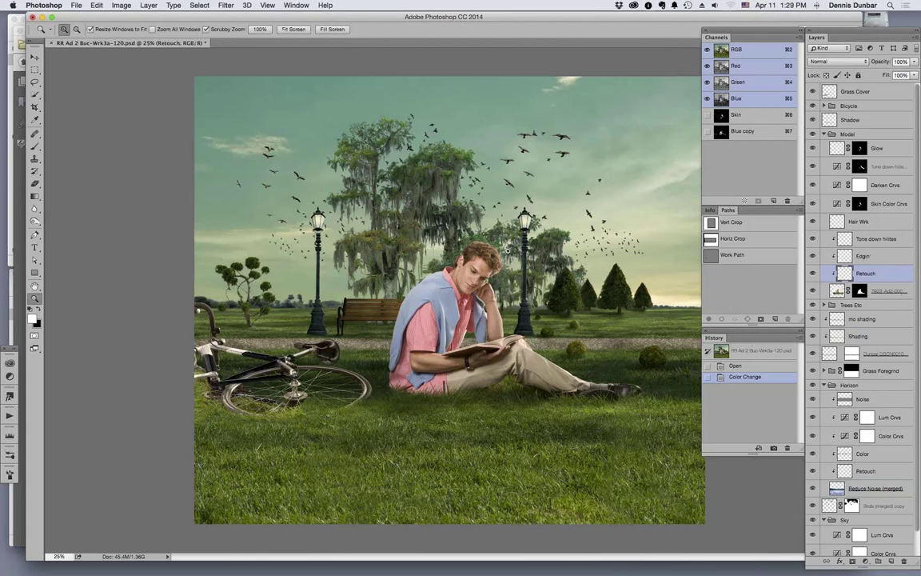
{"action": "left_click_drag", "start_coordinate": [487, 285], "coordinate": [800, 232]}
{"action": "left_click", "coordinate": [886, 255], "text": "alt"}
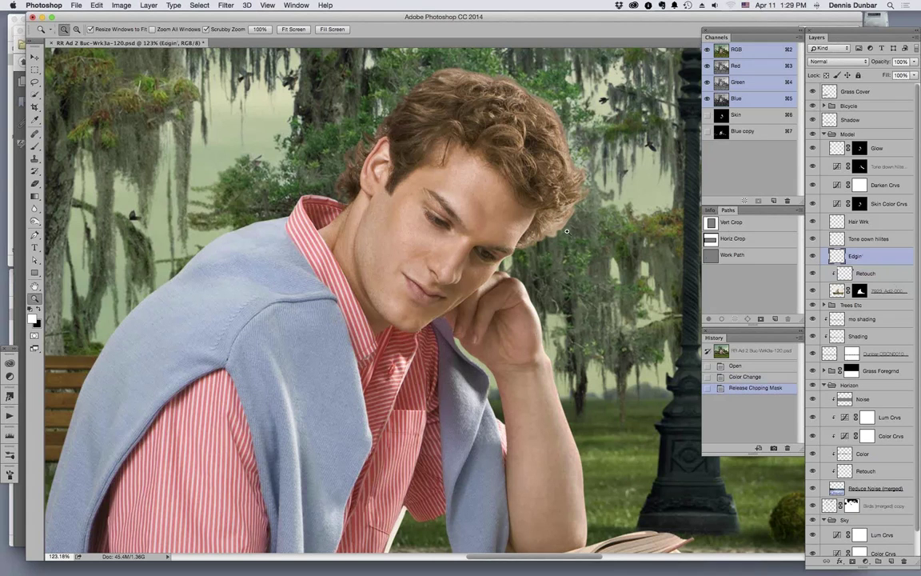
{"action": "left_click_drag", "start_coordinate": [576, 232], "coordinate": [647, 236]}
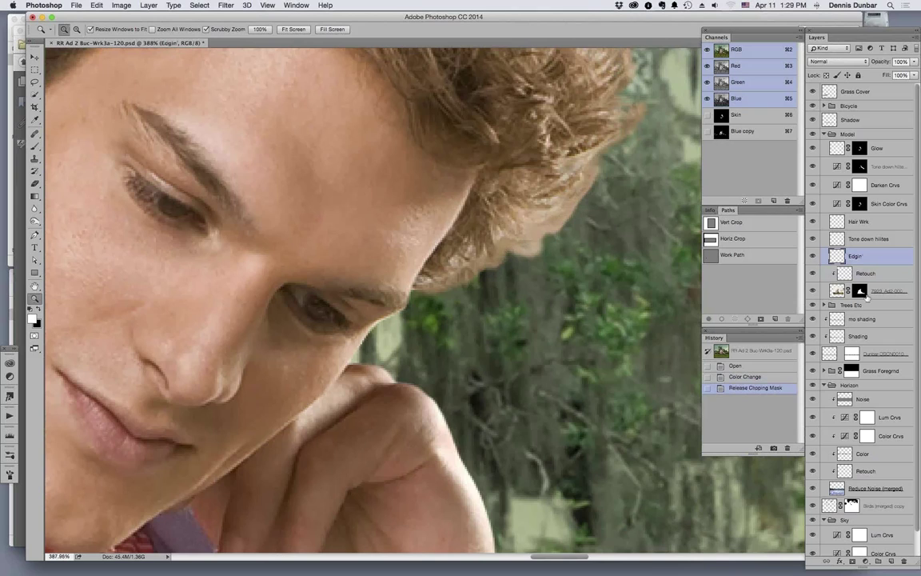
{"action": "key", "text": "super+z"}
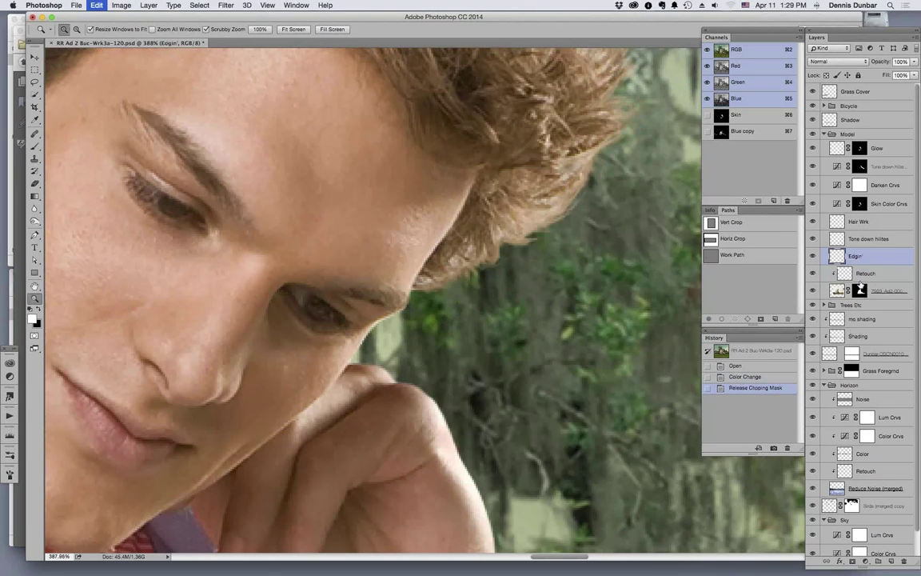
{"action": "key", "text": "super+z"}
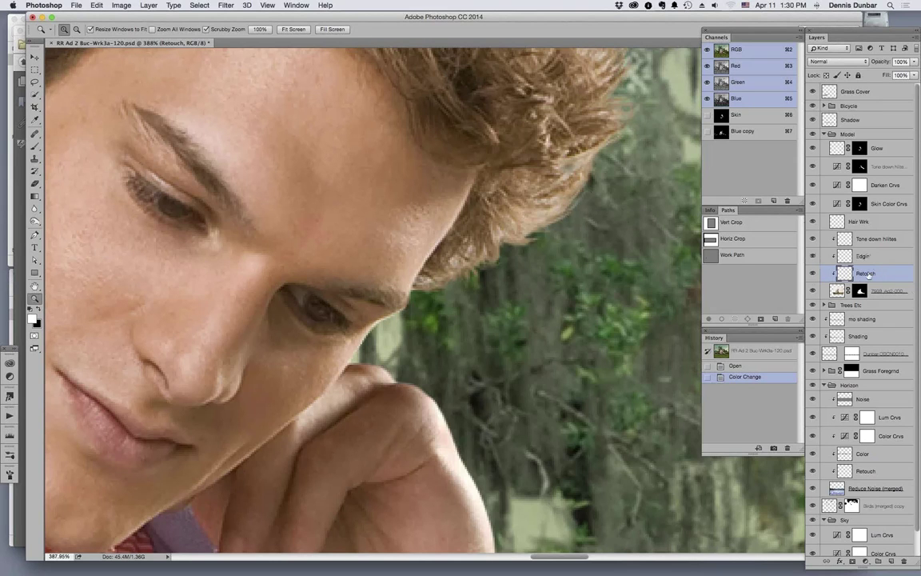
{"action": "key", "text": "super+0"}
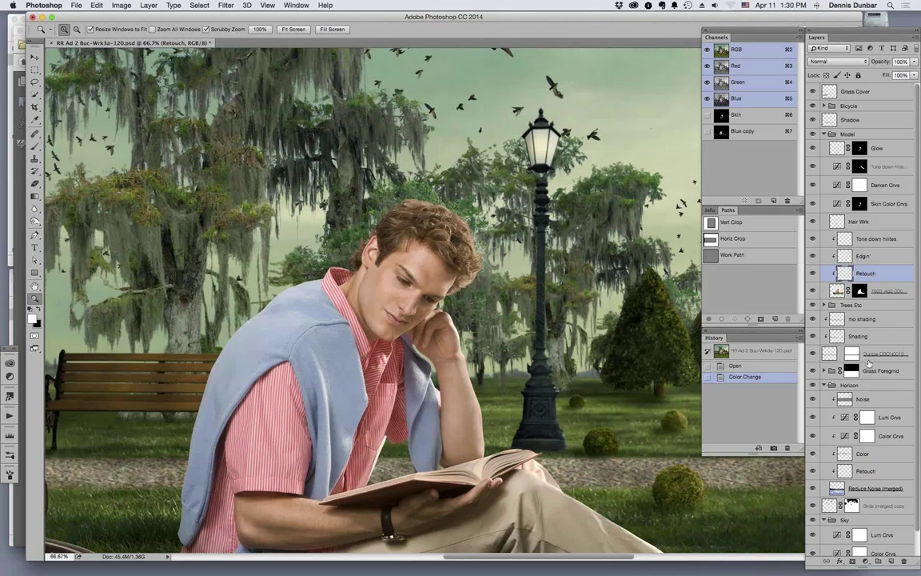
{"action": "key", "text": "super+plus"}
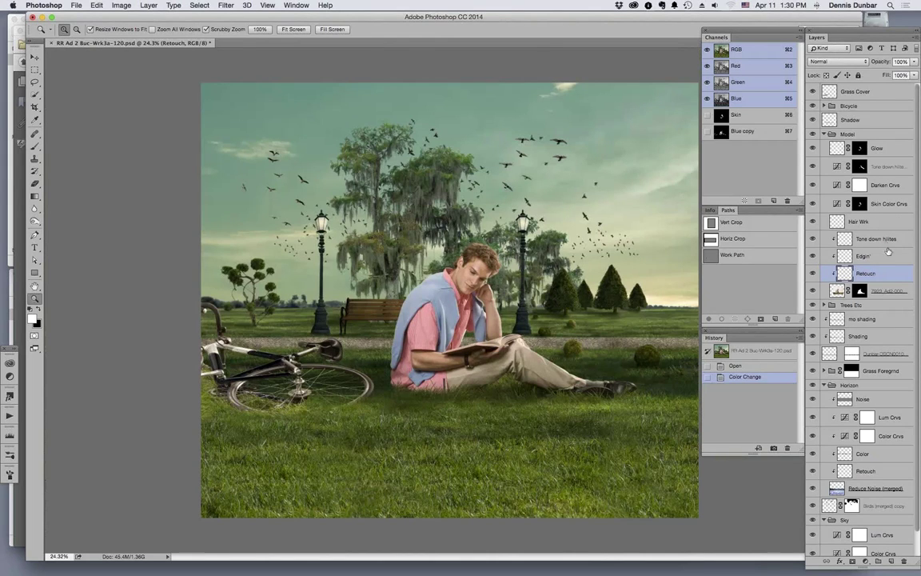
Try the Pass Through blending mode on the Model group, and undo the blending change.
{"action": "left_click", "coordinate": [859, 133]}
{"action": "left_click", "coordinate": [843, 63]}
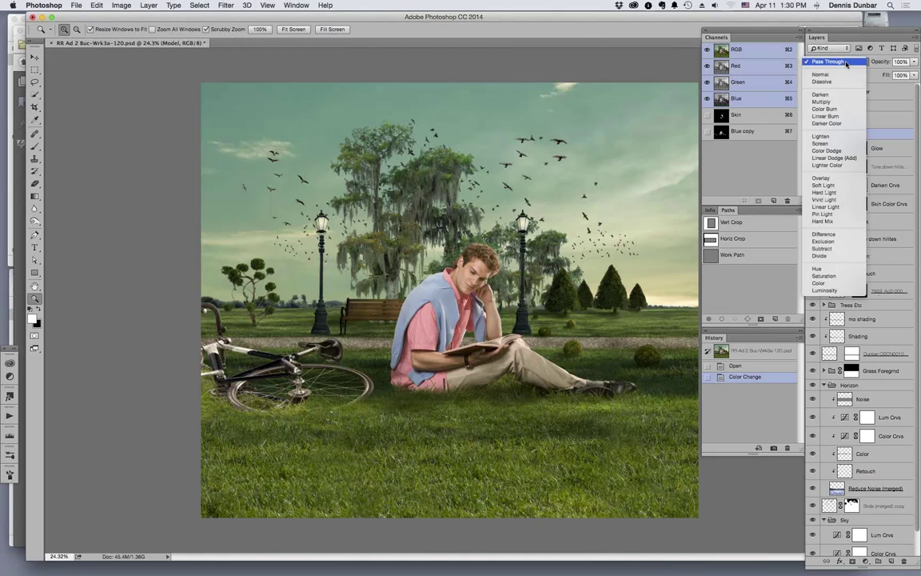
{"action": "left_click", "coordinate": [846, 63]}
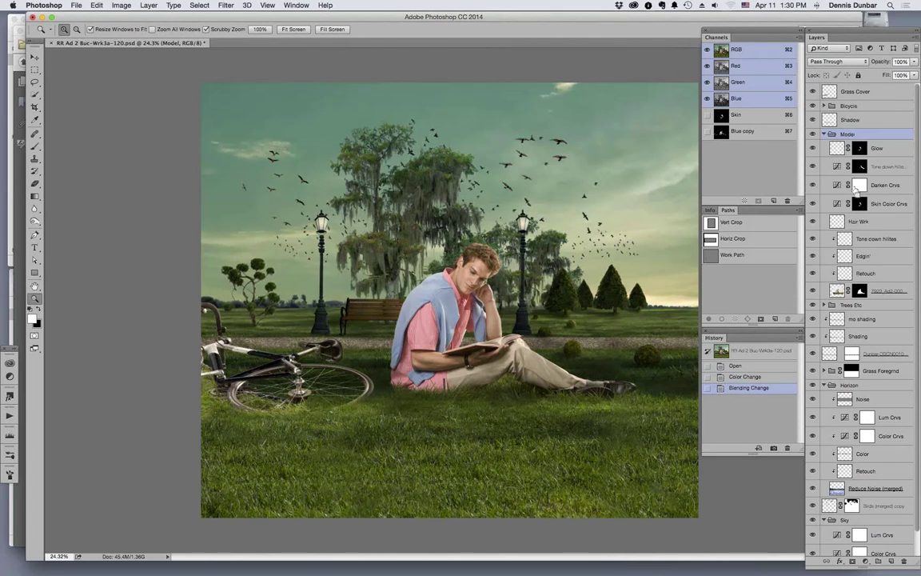
{"action": "key", "text": "super+z"}
{"action": "key", "text": "super+z"}
{"action": "key", "text": "super+z"}
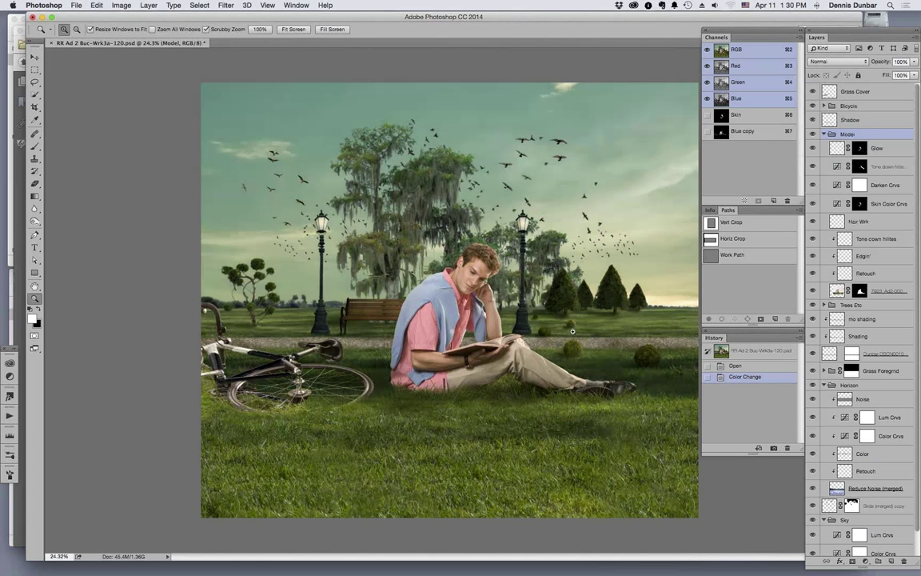
Compare the model with and without the Darken Crvs and Tone down hilites adjustments, leaving both layers shown.
{"action": "left_click", "coordinate": [884, 203]}
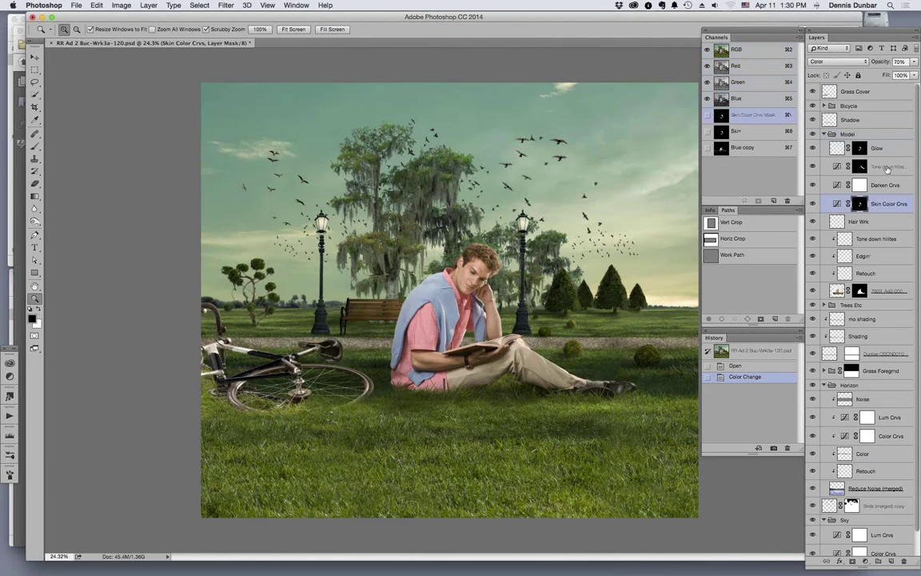
{"action": "left_click", "coordinate": [886, 167], "text": "shift"}
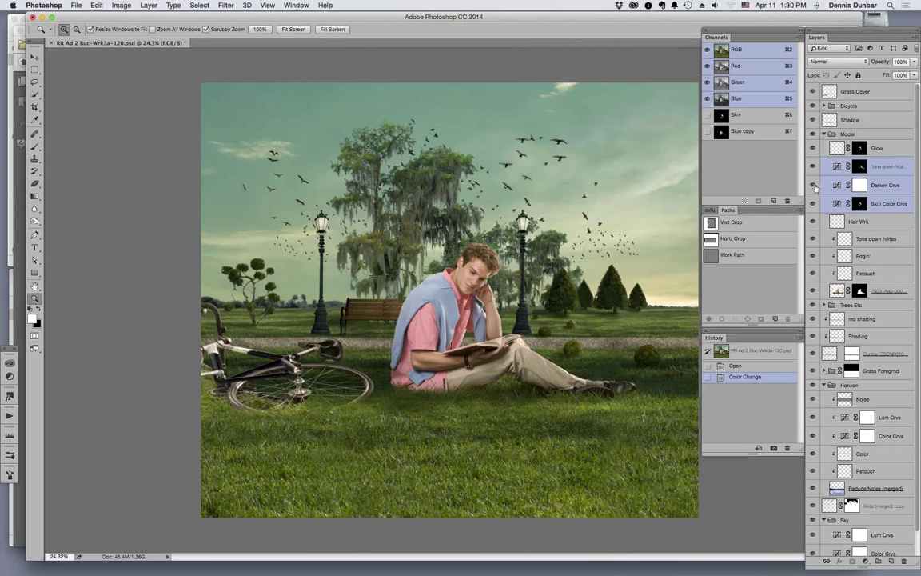
{"action": "left_click", "coordinate": [859, 185]}
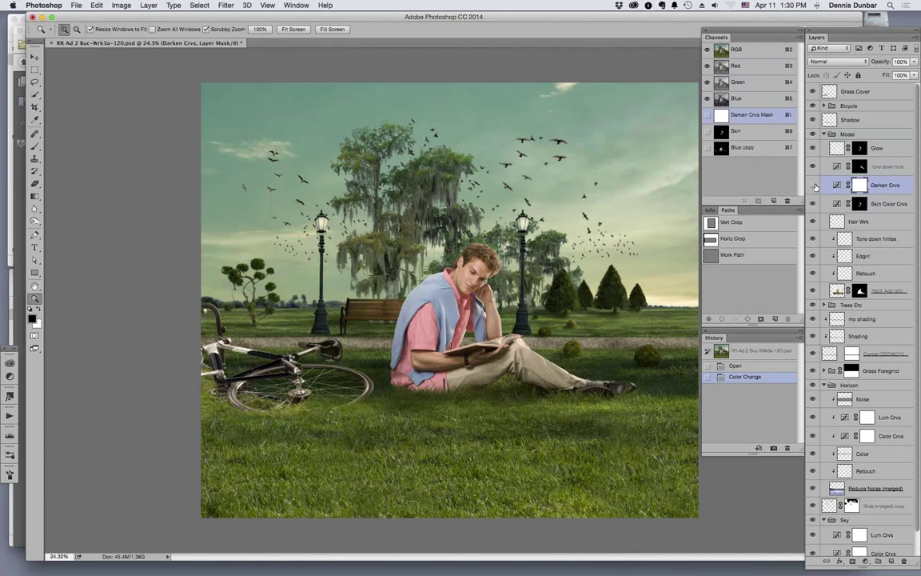
{"action": "left_click", "coordinate": [813, 186]}
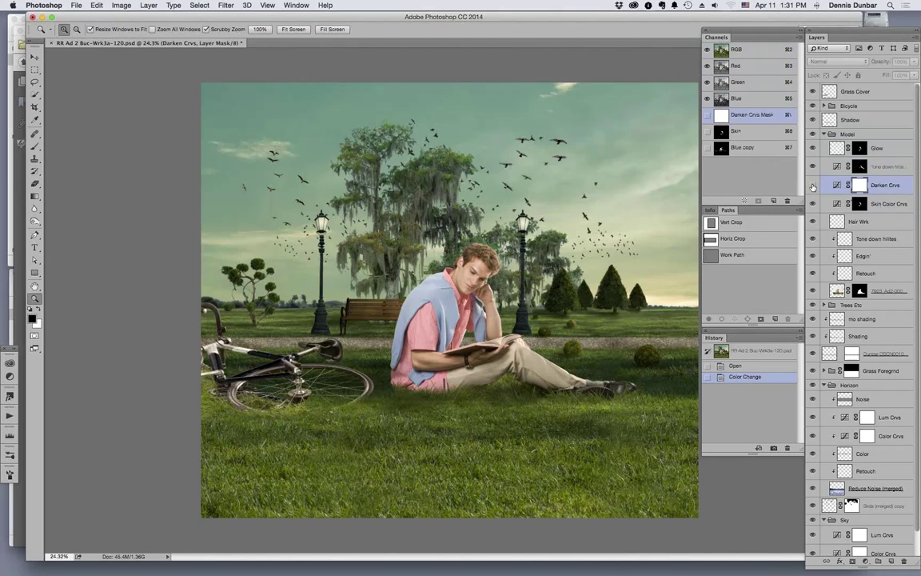
{"action": "left_click", "coordinate": [813, 186]}
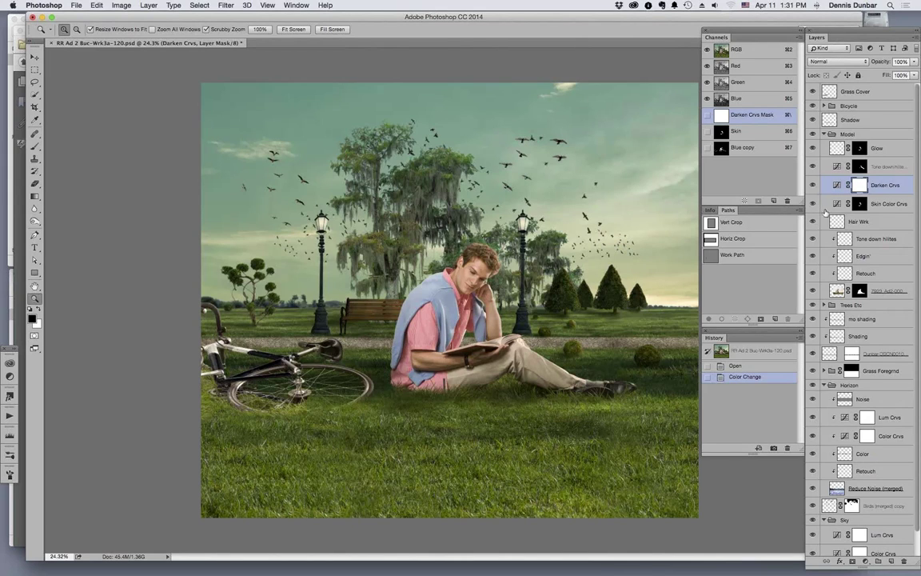
{"action": "left_click", "coordinate": [814, 166]}
{"action": "left_click", "coordinate": [814, 167]}
Select the Hair Wrk layer, compare the model's hair up close with it hidden and shown, and fit the whole image in view.
{"action": "left_click", "coordinate": [863, 221]}
{"action": "key", "text": "x"}
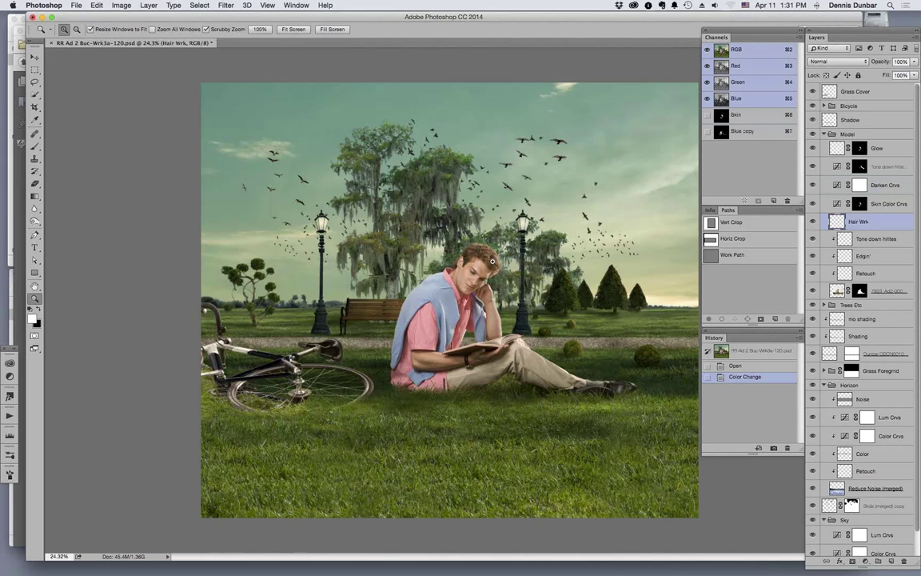
{"action": "left_click_drag", "start_coordinate": [493, 260], "coordinate": [539, 316]}
{"action": "left_click", "coordinate": [813, 221]}
{"action": "left_click", "coordinate": [813, 221]}
{"action": "left_click", "coordinate": [813, 221]}
{"action": "left_click", "coordinate": [813, 221]}
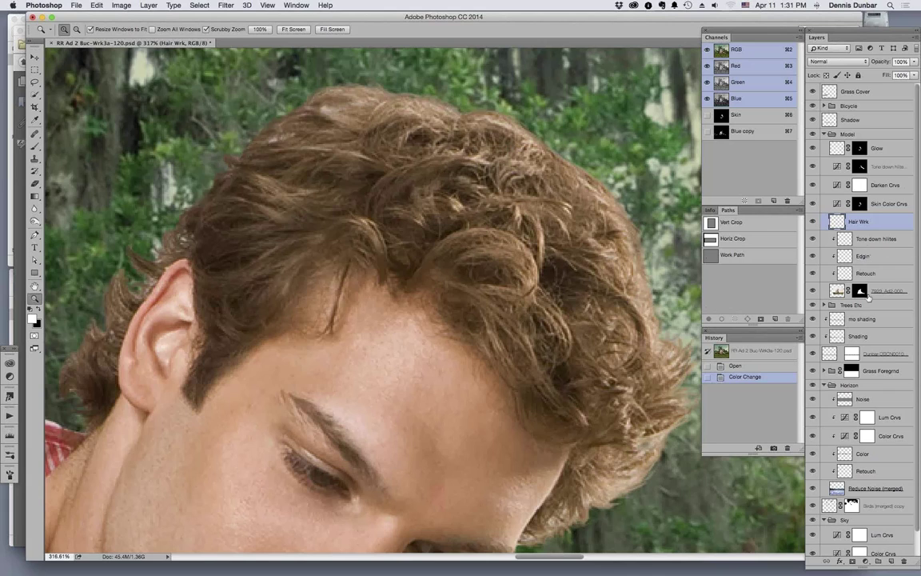
{"action": "left_click", "coordinate": [813, 221]}
{"action": "left_click", "coordinate": [813, 222]}
{"action": "key", "text": "super+0"}
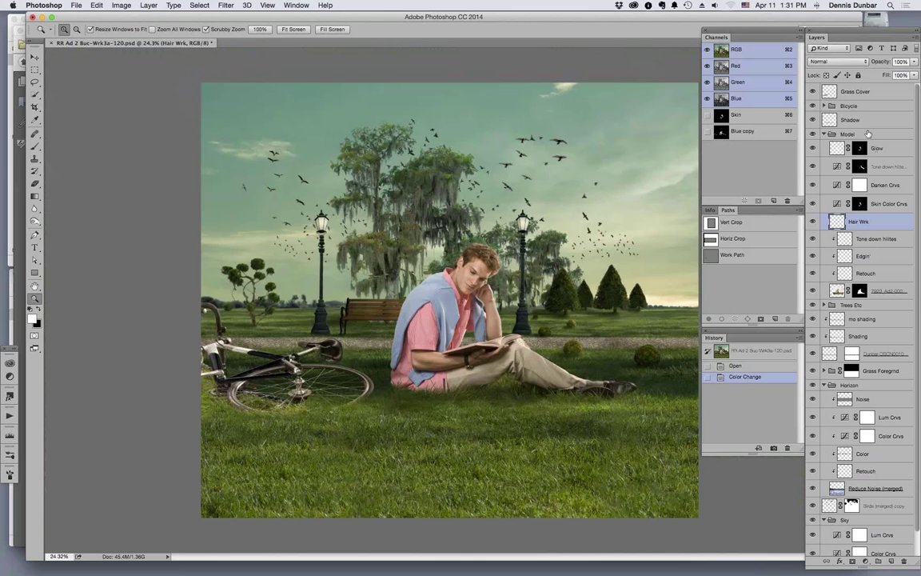
Collapse the Model group, expand the Trees Etc and Moss Balls groups, and select the luminosity curves layer in Moss Balls.
{"action": "left_click", "coordinate": [868, 133]}
{"action": "left_click", "coordinate": [825, 133]}
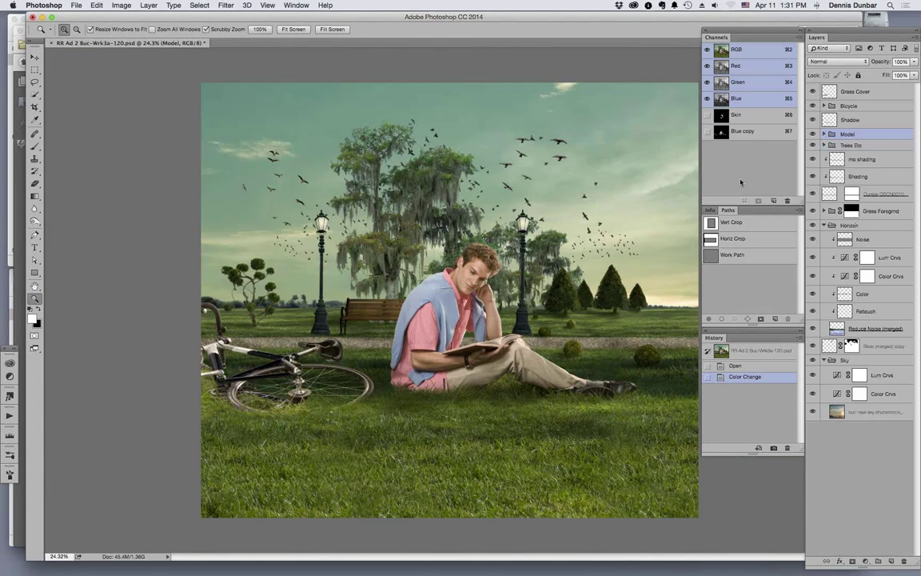
{"action": "left_click", "coordinate": [824, 145]}
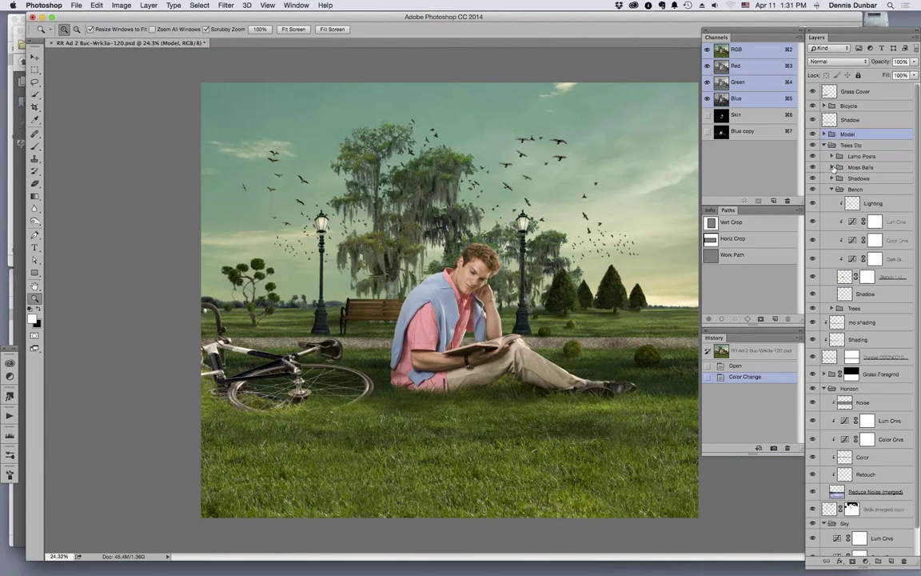
{"action": "left_click", "coordinate": [867, 182]}
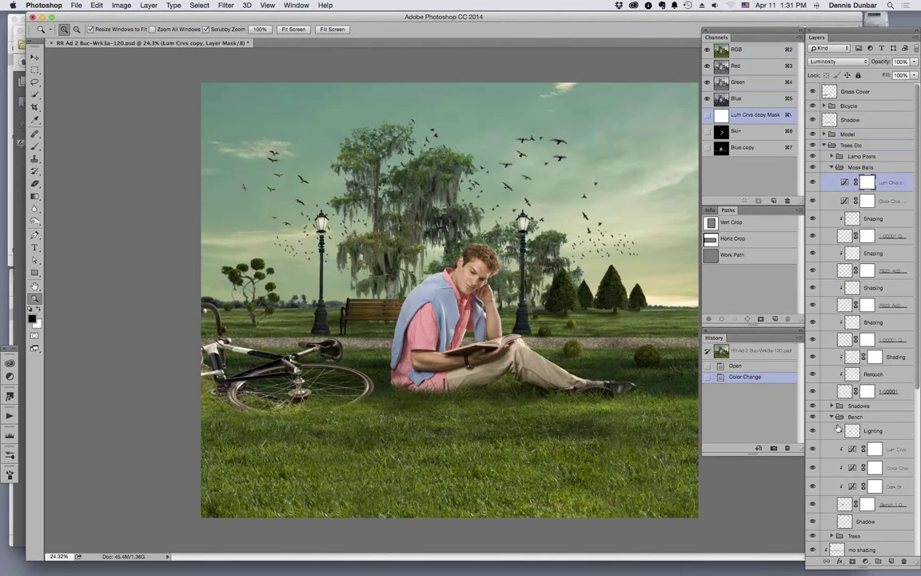
Hide and show the Moss Balls group and its luminosity and color curves layers to compare their effect.
{"action": "left_click", "coordinate": [812, 167]}
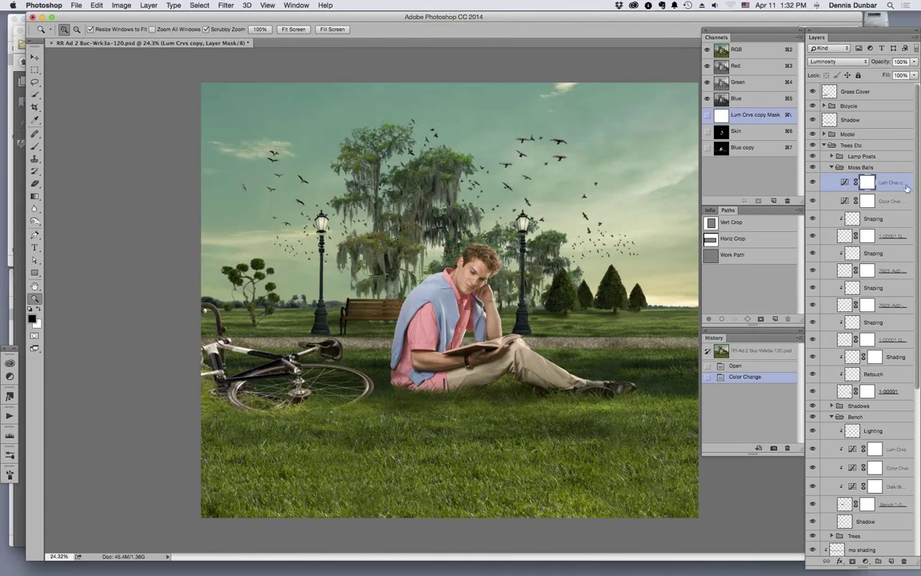
{"action": "left_click", "coordinate": [812, 167]}
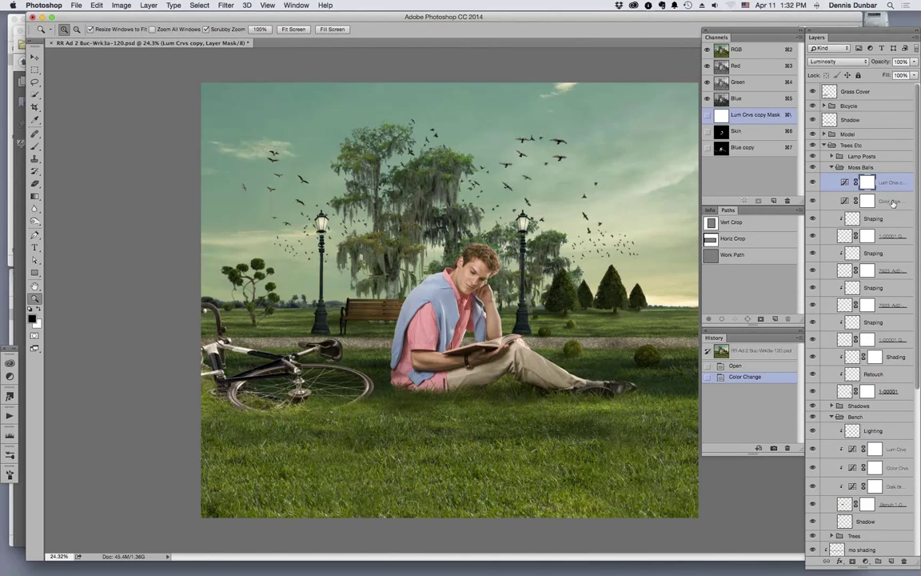
{"action": "left_click", "coordinate": [812, 182]}
{"action": "left_click", "coordinate": [812, 182]}
{"action": "left_click_drag", "start_coordinate": [812, 201], "coordinate": [818, 183]}
{"action": "left_click", "coordinate": [812, 201]}
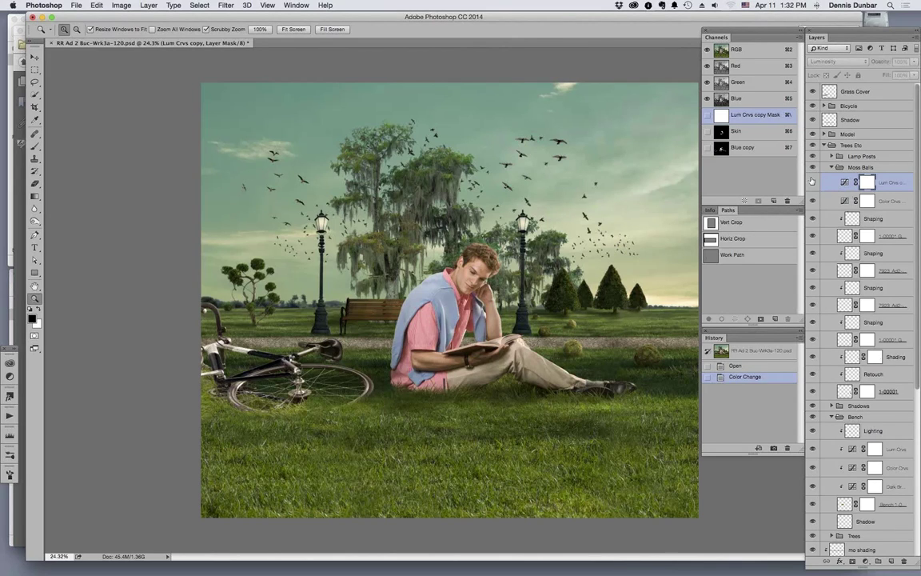
{"action": "left_click", "coordinate": [812, 182]}
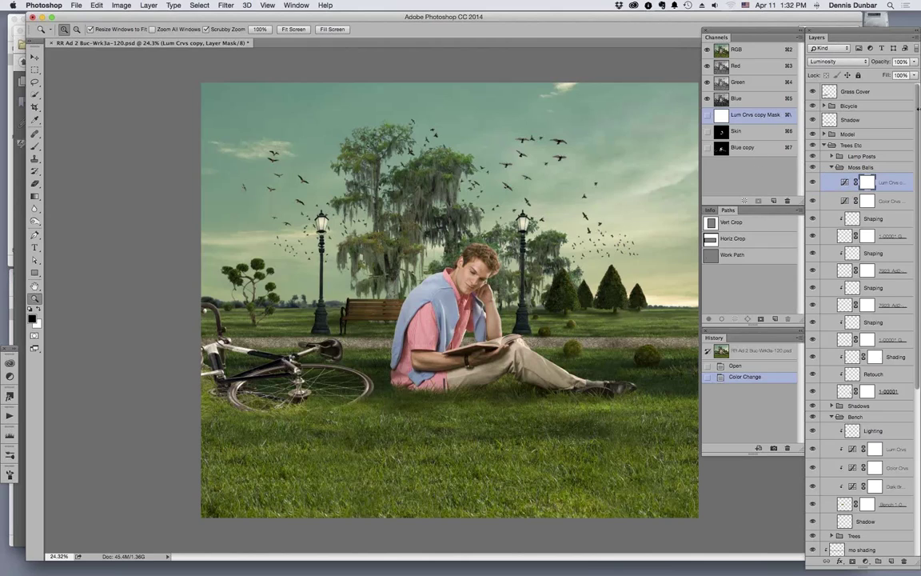
Try the Pass Through blending mode on the Moss Balls group, and undo the blending change.
{"action": "key", "text": "alt+bracketright"}
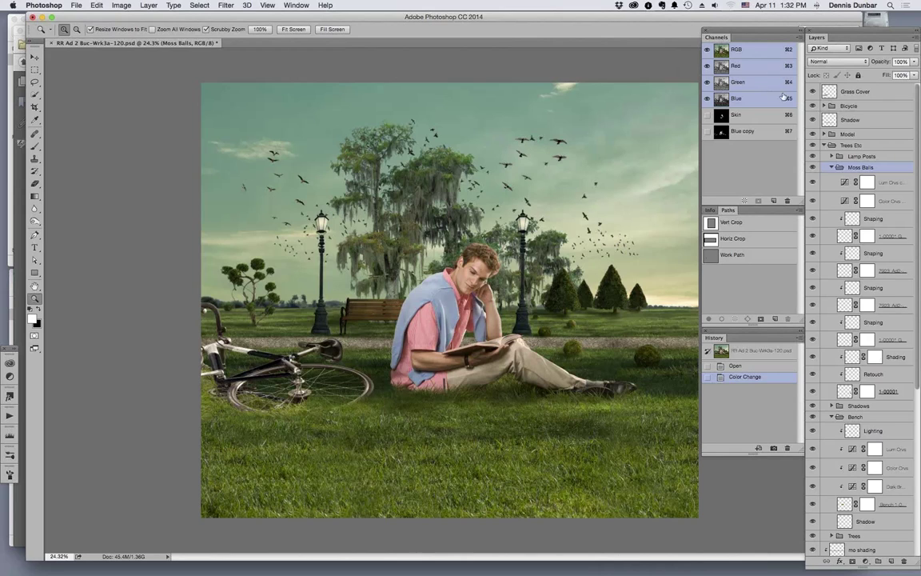
{"action": "left_click", "coordinate": [842, 63]}
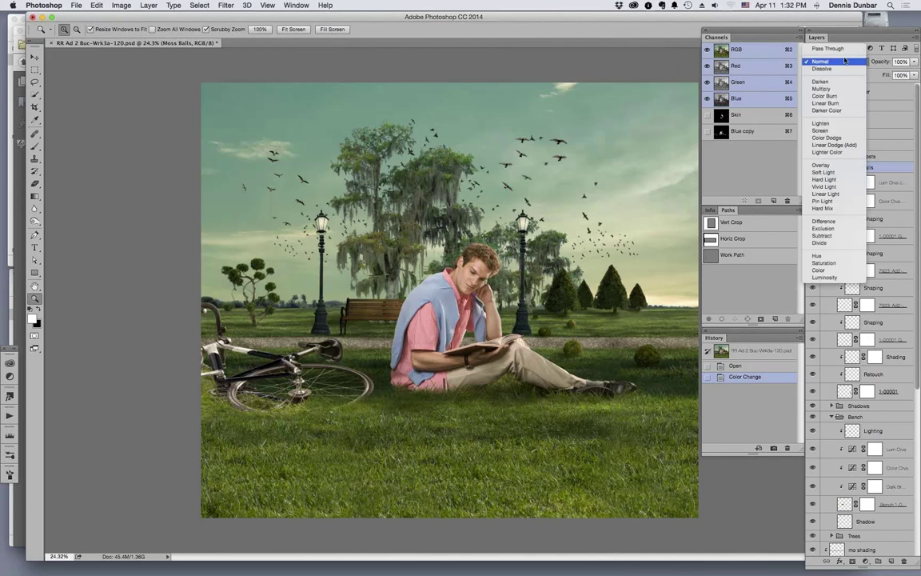
{"action": "left_click", "coordinate": [828, 49]}
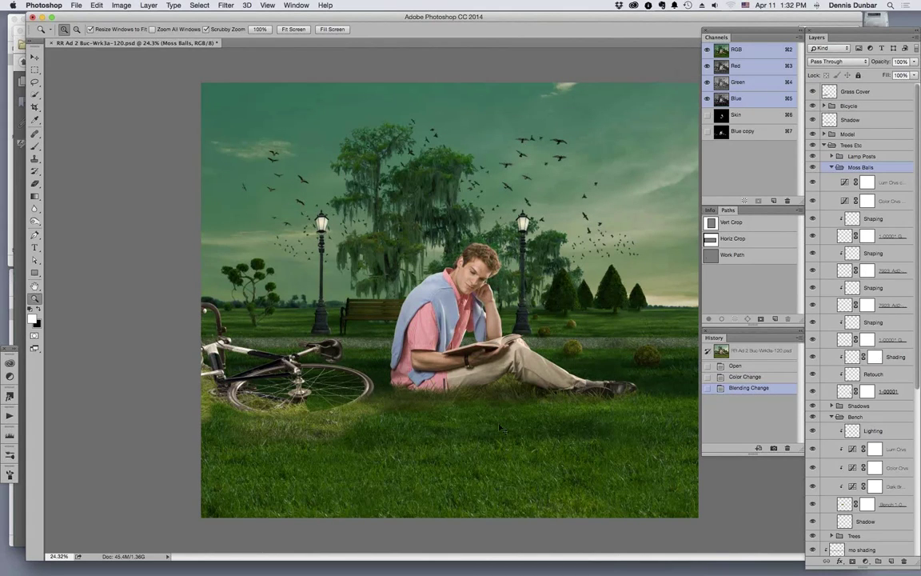
{"action": "key", "text": "super+z"}
{"action": "key", "text": "super+z"}
{"action": "key", "text": "super+z"}
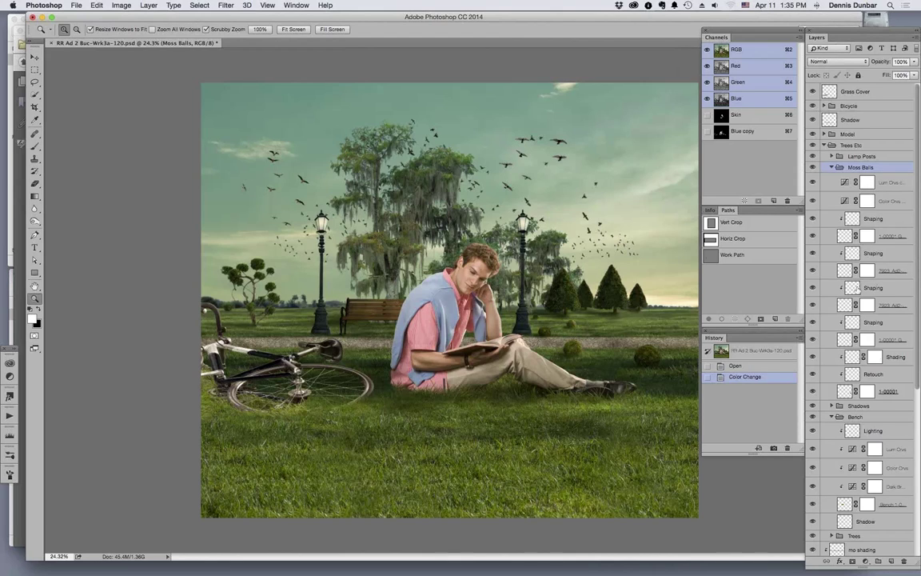
Collapse the Moss Balls group and expand the Model group.
{"action": "left_click", "coordinate": [831, 167]}
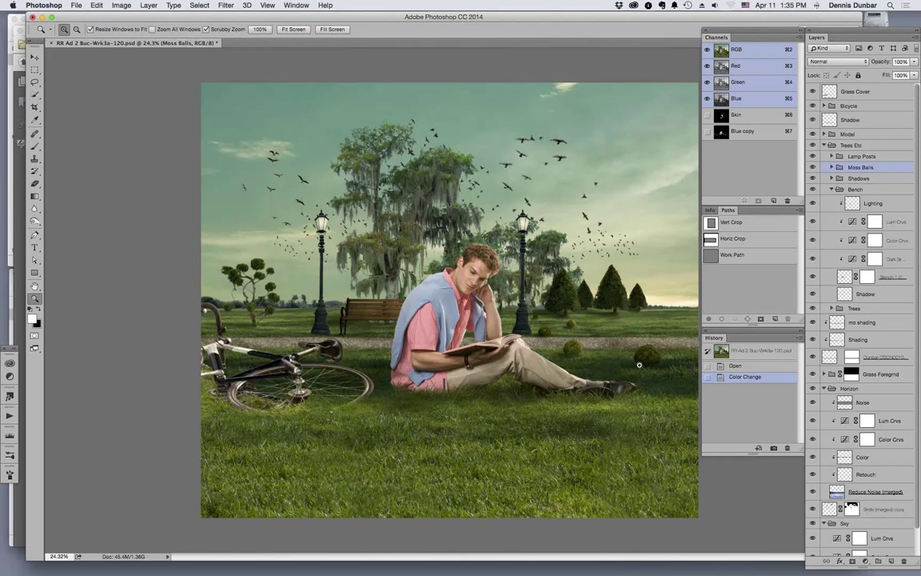
{"action": "left_click", "coordinate": [825, 134]}
Switch to Bridge, open 7923_Ad2-00044-2 ruf msk.psd from the Elements folder in Photoshop, and disable its layer mask.
{"action": "key", "text": "super+Tab"}
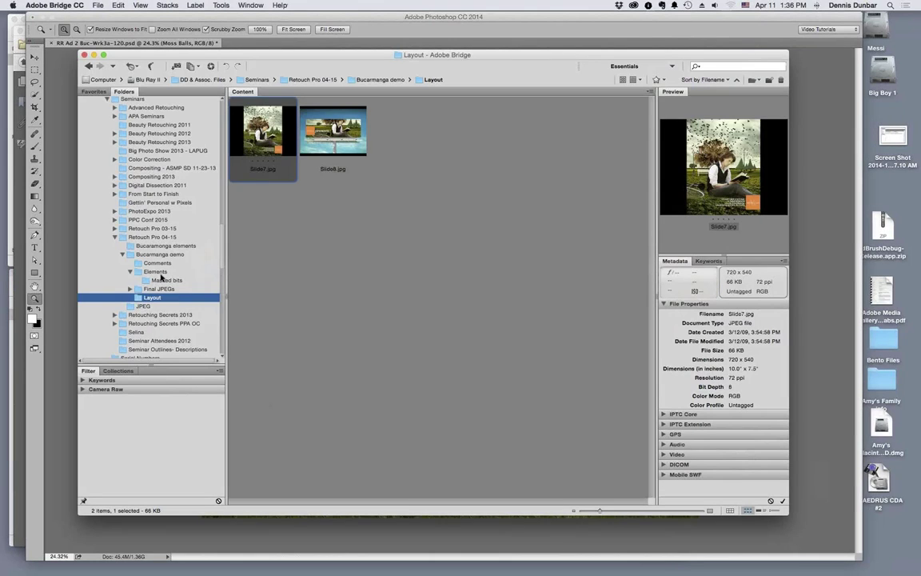
{"action": "left_click", "coordinate": [151, 271]}
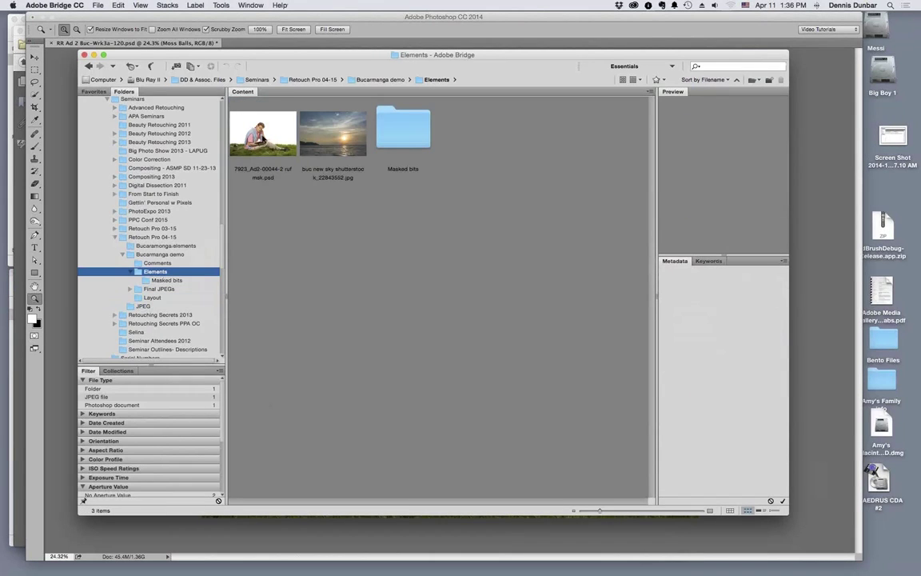
{"action": "left_click", "coordinate": [263, 132]}
{"action": "double_click", "coordinate": [240, 128]}
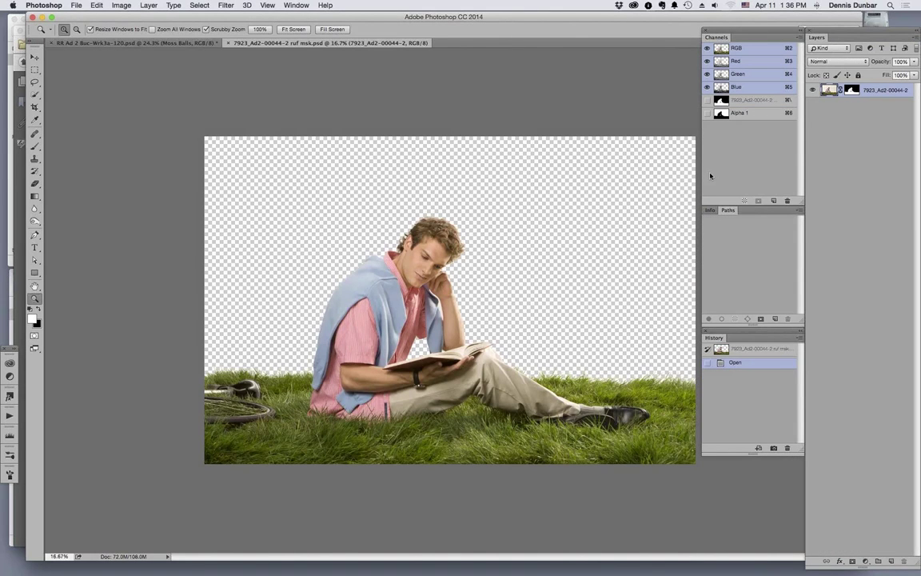
{"action": "left_click", "coordinate": [851, 89], "text": "shift"}
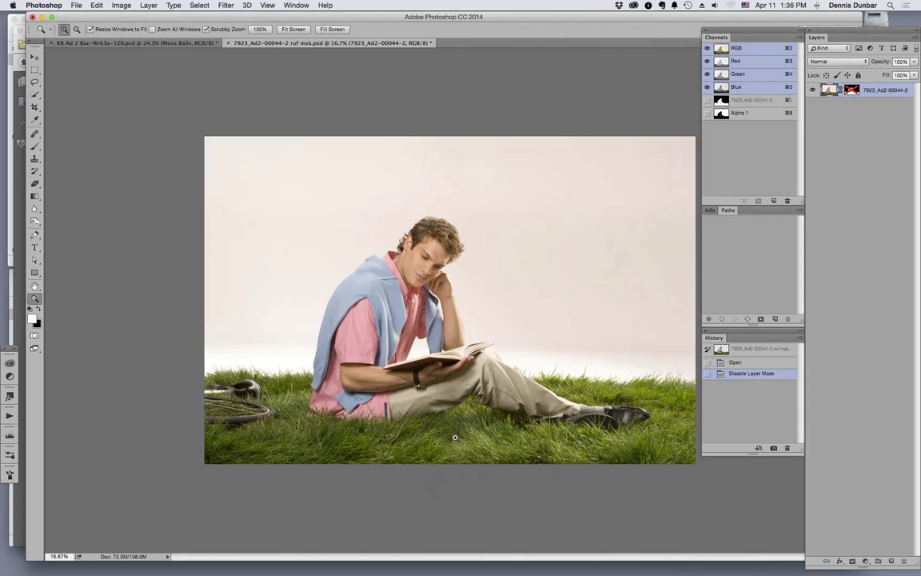
Return to the RR Ad 2 Buc-Wrk3a-120.psd composite and examine the grass beneath the seated model up close.
{"action": "left_click", "coordinate": [180, 43]}
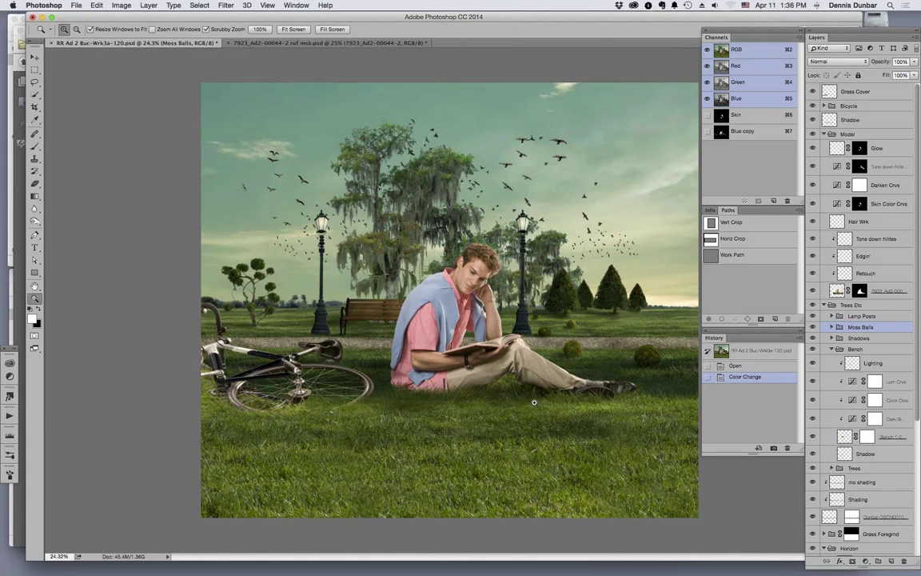
{"action": "left_click_drag", "start_coordinate": [537, 400], "coordinate": [511, 384]}
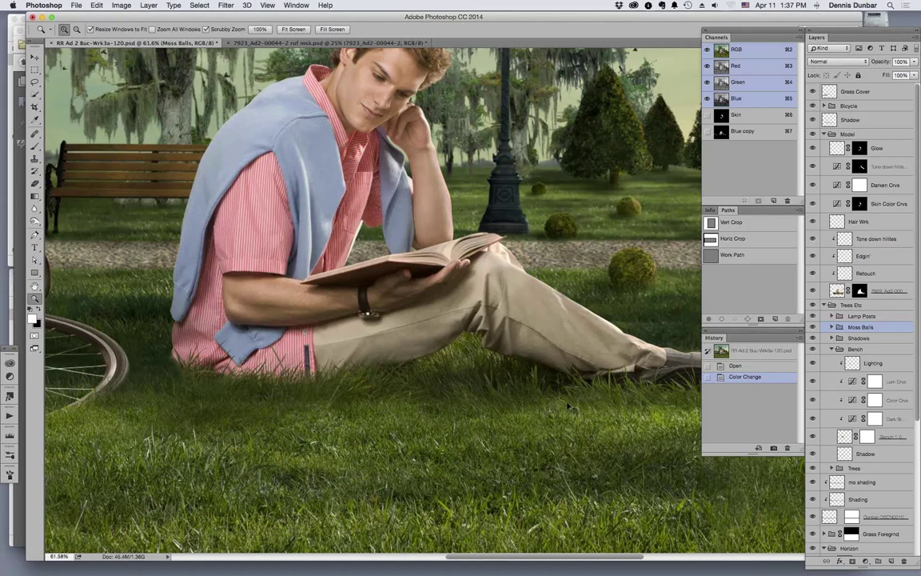
Switch to Arturo Calle.pdf in Acrobat and go back through the campaign images to page 2.
{"action": "key", "text": "super+Tab"}
{"action": "key", "text": "super+Tab"}
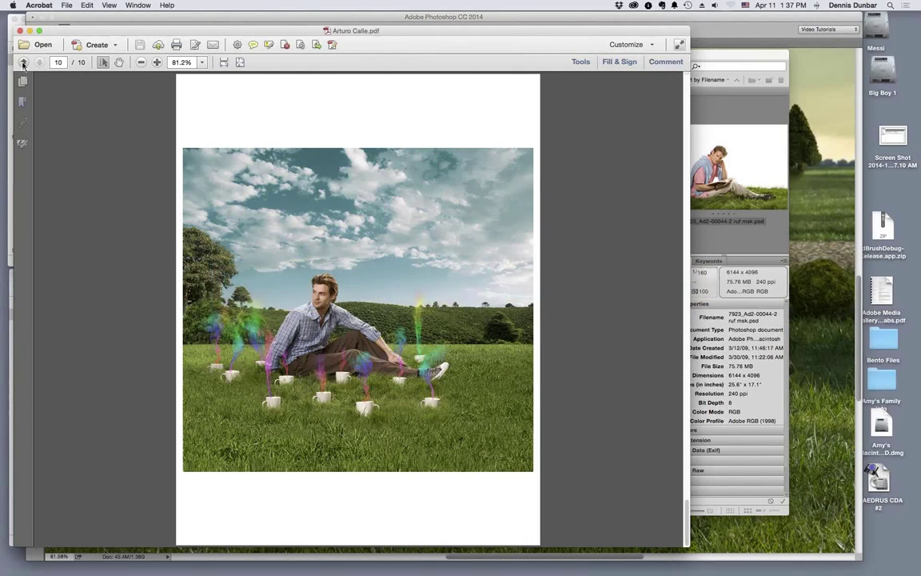
{"action": "left_click", "coordinate": [23, 63]}
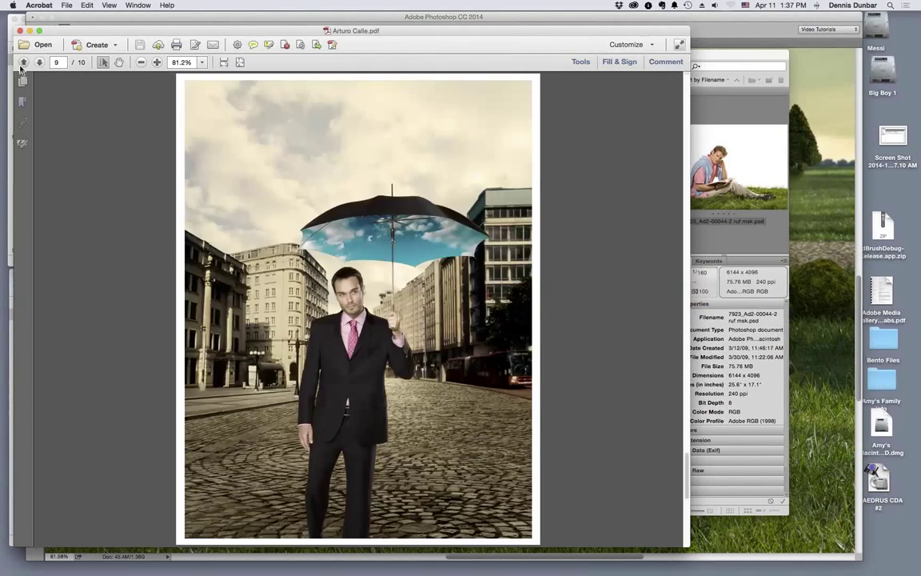
{"action": "left_click", "coordinate": [23, 63]}
{"action": "left_click", "coordinate": [24, 63]}
{"action": "left_click", "coordinate": [23, 63]}
{"action": "left_click", "coordinate": [23, 63]}
{"action": "left_click", "coordinate": [23, 64]}
{"action": "left_click", "coordinate": [23, 63]}
{"action": "left_click", "coordinate": [23, 63]}
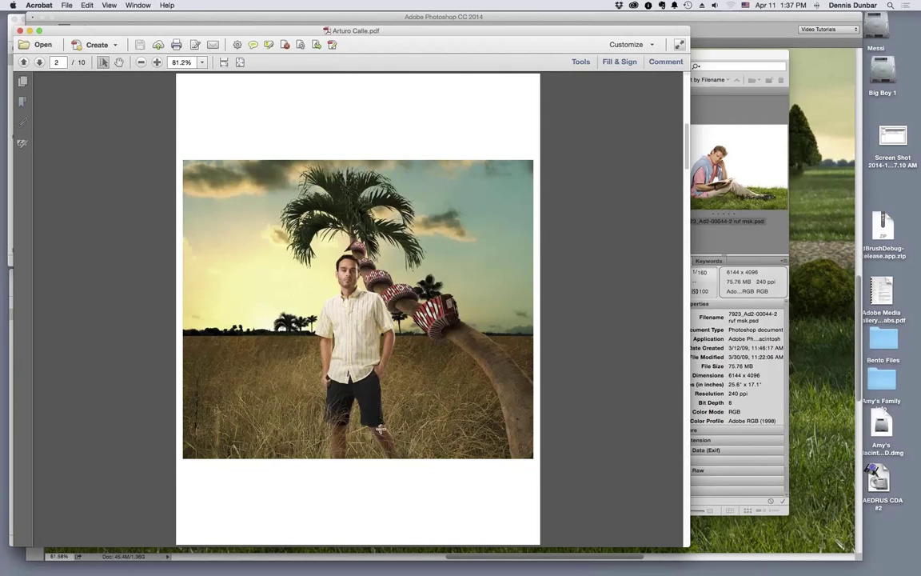
Enlarge page 2 to 100%, examine how the man's legs blend into the tall grass, and return to the Photoshop composite.
{"action": "left_click", "coordinate": [157, 62]}
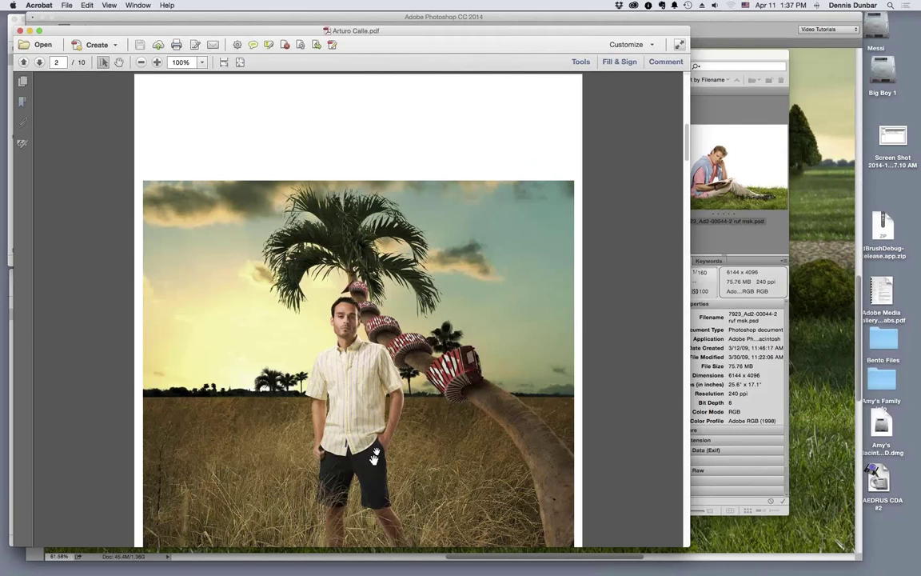
{"action": "scroll", "coordinate": [382, 415], "scroll_direction": "down", "scroll_amount": 5}
{"action": "scroll", "coordinate": [386, 341], "scroll_direction": "up", "scroll_amount": 3}
{"action": "scroll", "coordinate": [387, 341], "scroll_direction": "up", "scroll_amount": 1}
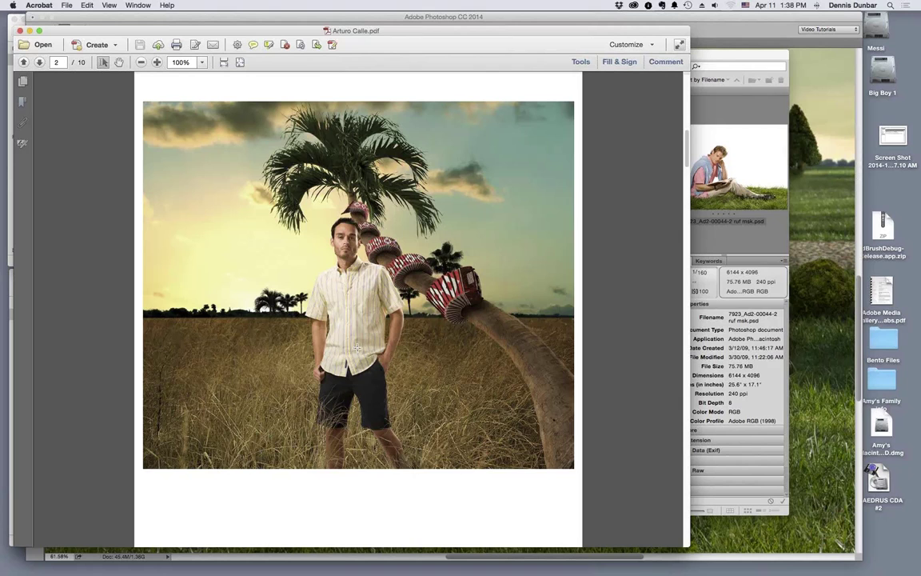
{"action": "left_click", "coordinate": [827, 122]}
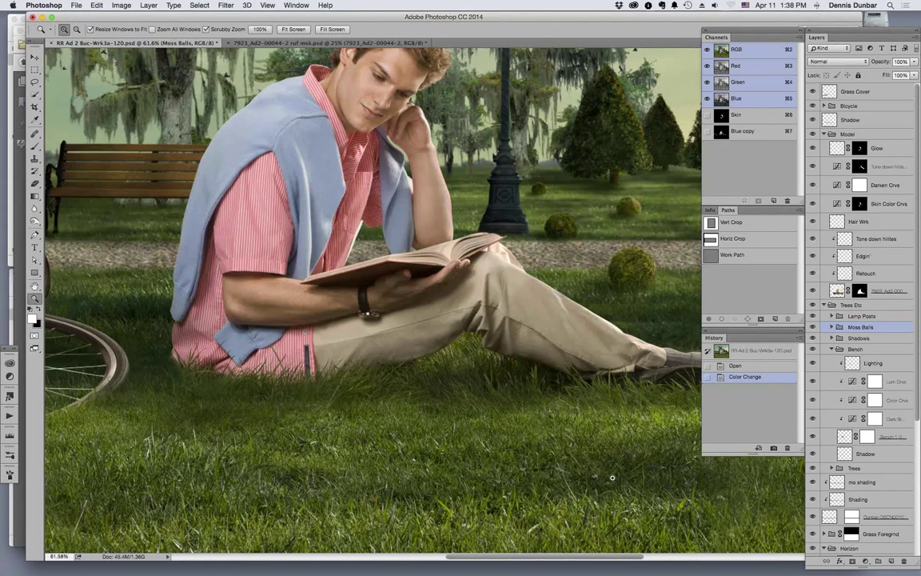
Review the park composite, glance back at Arturo Calle.pdf in Acrobat, and return to Photoshop to examine the bicycle's rear wheel in the grass.
{"action": "key", "text": "super+h"}
{"action": "key", "text": "super+minus"}
{"action": "key", "text": "super+minus"}
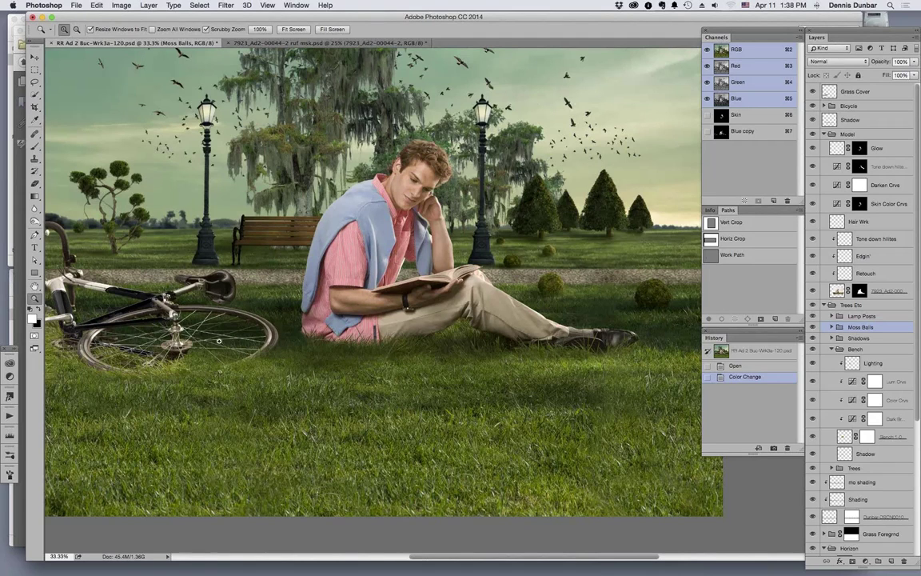
{"action": "left_click_drag", "start_coordinate": [228, 337], "coordinate": [303, 334]}
{"action": "key", "text": "super+Tab"}
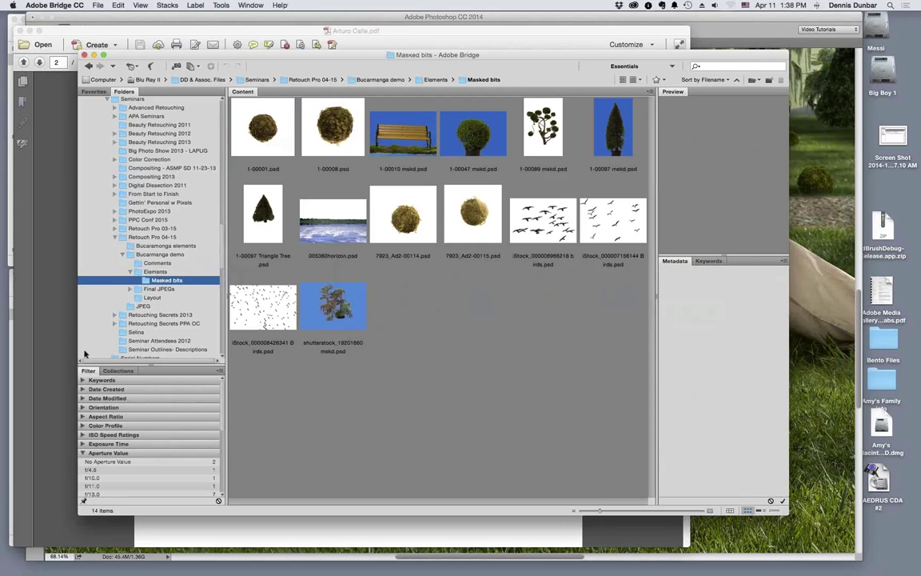
{"action": "left_click", "coordinate": [60, 363]}
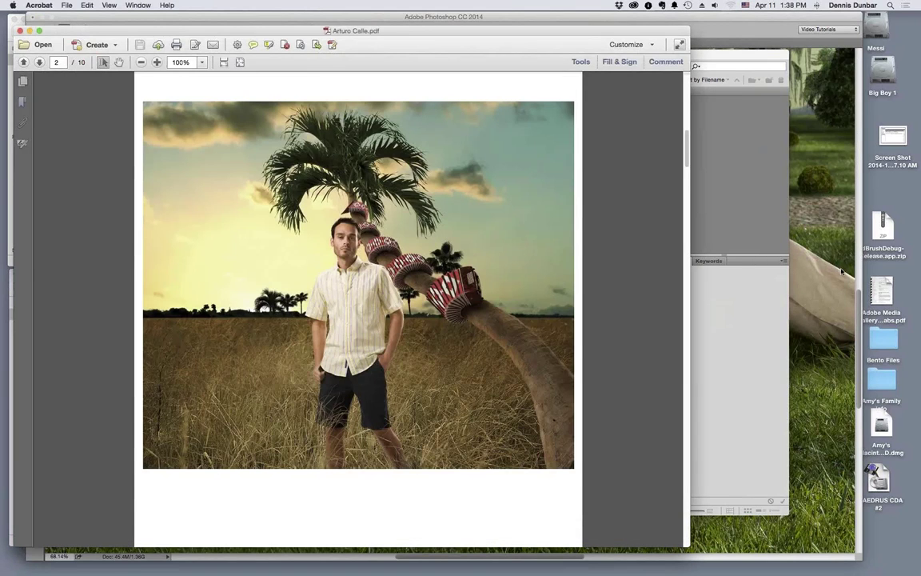
{"action": "left_click", "coordinate": [841, 272]}
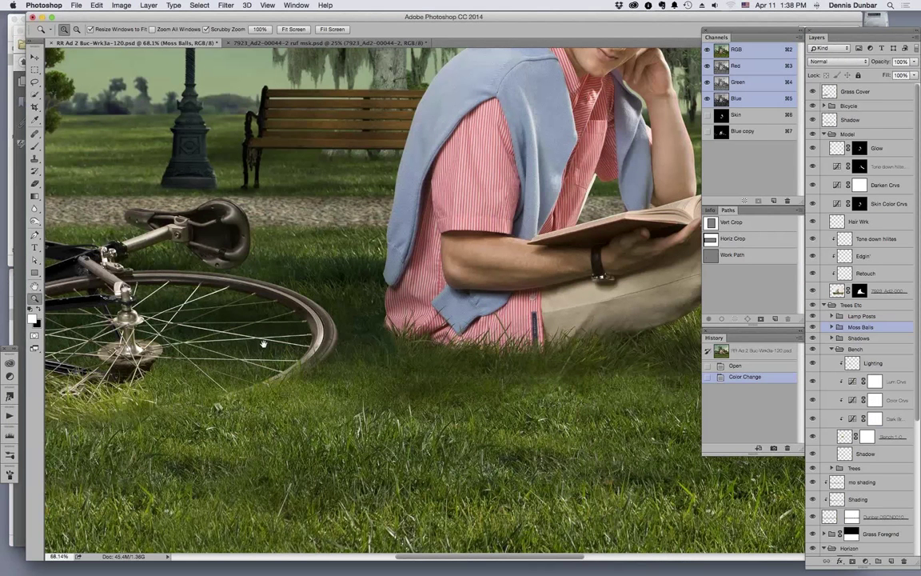
{"action": "left_click_drag", "start_coordinate": [297, 336], "coordinate": [393, 316]}
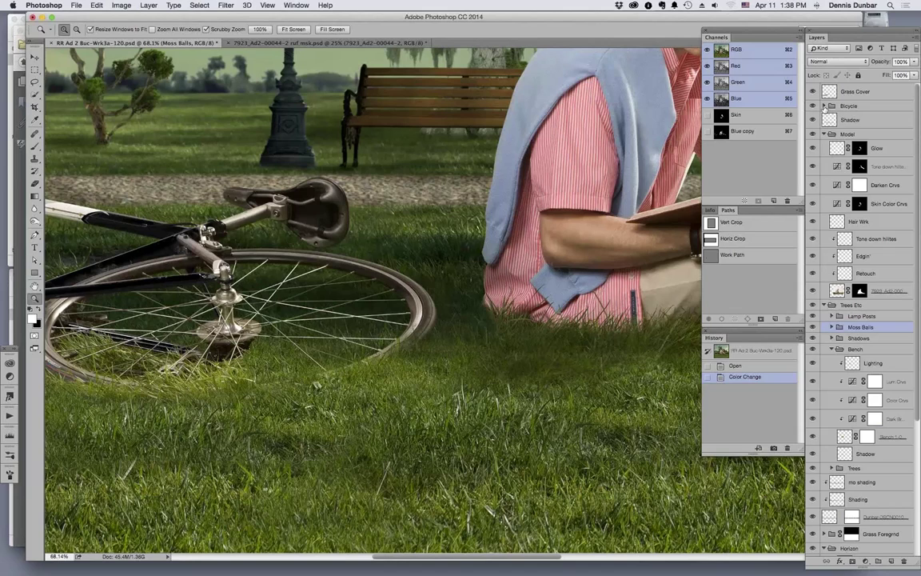
Expand the Bicycle group and duplicate its 7923_Ad2-00451 layer into a new document, keeping the layer name without "copy".
{"action": "left_click", "coordinate": [824, 106]}
{"action": "left_click", "coordinate": [888, 248]}
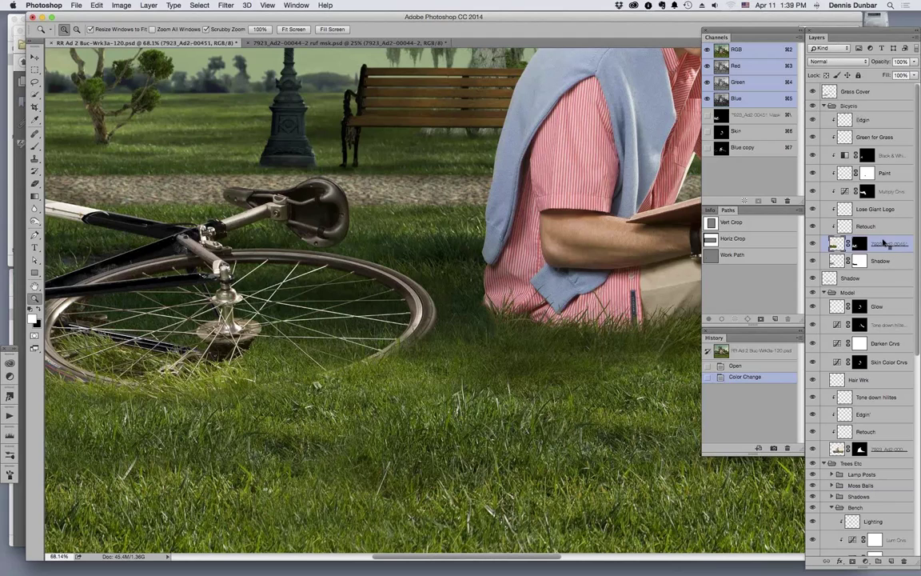
{"action": "key", "text": "super+alt+d"}
{"action": "left_click", "coordinate": [445, 289]}
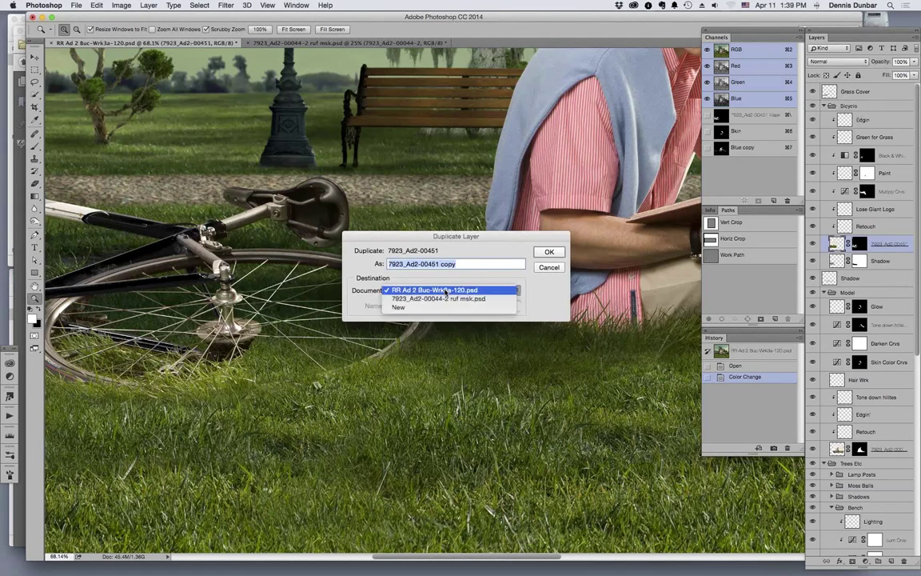
{"action": "left_click", "coordinate": [448, 308]}
{"action": "key", "text": "Right"}
{"action": "key", "text": "alt+BackSpace"}
{"action": "key", "text": "BackSpace"}
{"action": "left_click", "coordinate": [550, 252]}
Disable the duplicated bicycle layer's mask and examine the original photo's spokes, rim, saddle and grass up close.
{"action": "left_click_drag", "start_coordinate": [328, 324], "coordinate": [472, 362]}
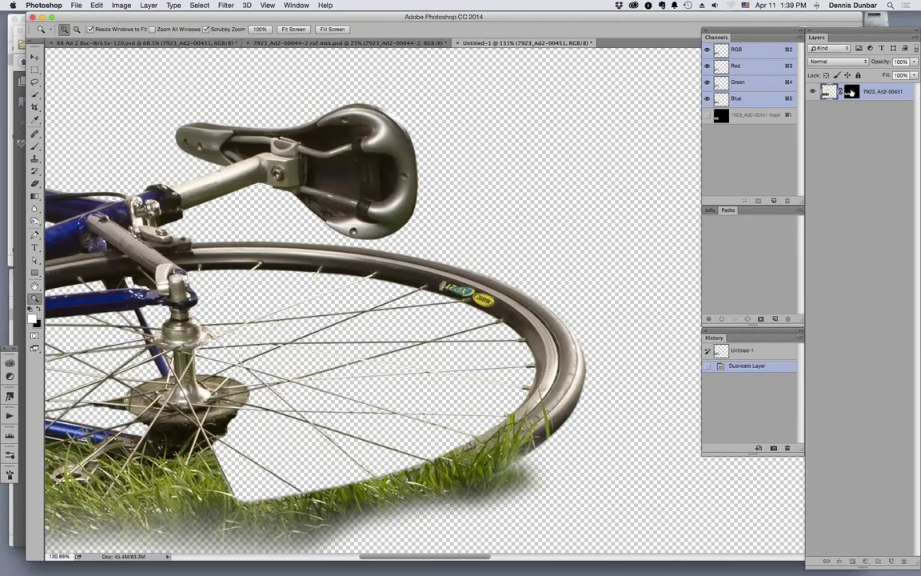
{"action": "left_click", "coordinate": [852, 92], "text": "shift"}
{"action": "key", "text": "super+1"}
{"action": "key", "text": "super+minus"}
{"action": "key", "text": "super+minus"}
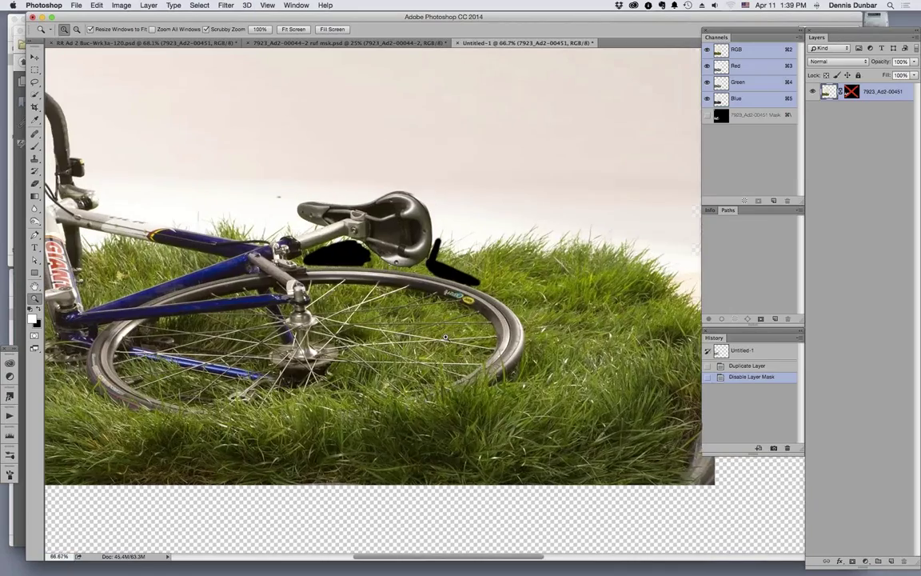
{"action": "left_click_drag", "start_coordinate": [446, 337], "coordinate": [499, 342]}
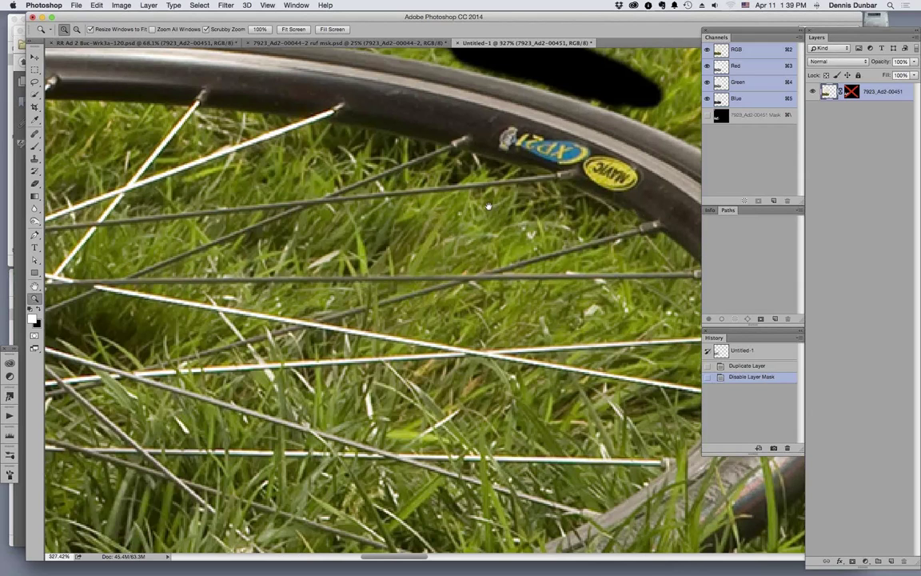
{"action": "mouse_move", "coordinate": [489, 206]}
{"action": "left_mouse_down"}
{"action": "mouse_move", "coordinate": [527, 438]}
{"action": "mouse_move", "coordinate": [663, 422]}
{"action": "mouse_move", "coordinate": [391, 446]}
{"action": "left_mouse_up"}
{"action": "mouse_move", "coordinate": [441, 328]}
{"action": "left_mouse_down"}
{"action": "mouse_move", "coordinate": [695, 336]}
{"action": "mouse_move", "coordinate": [596, 318]}
{"action": "mouse_move", "coordinate": [520, 436]}
{"action": "mouse_move", "coordinate": [500, 332]}
{"action": "mouse_move", "coordinate": [442, 376]}
{"action": "mouse_move", "coordinate": [294, 364]}
{"action": "mouse_move", "coordinate": [556, 352]}
{"action": "mouse_move", "coordinate": [334, 337]}
{"action": "mouse_move", "coordinate": [243, 388]}
{"action": "mouse_move", "coordinate": [435, 352]}
{"action": "mouse_move", "coordinate": [500, 363]}
{"action": "mouse_move", "coordinate": [493, 360]}
{"action": "left_mouse_up"}
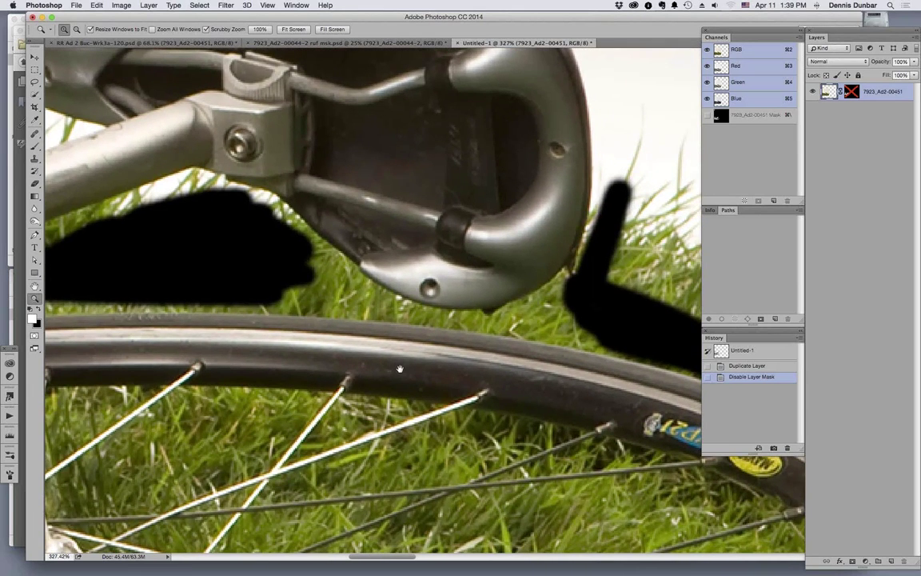
{"action": "left_click_drag", "start_coordinate": [388, 248], "coordinate": [541, 120]}
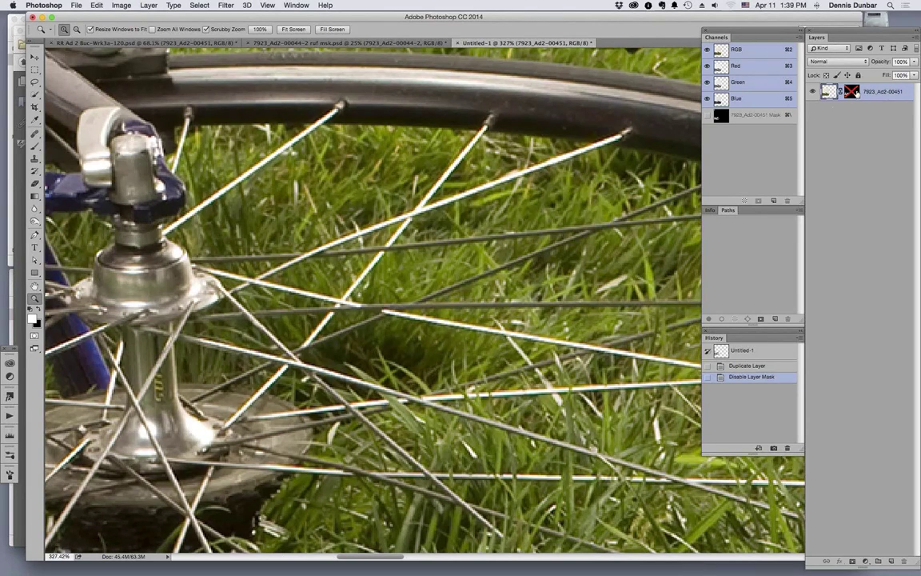
Re-enable the bicycle layer's mask, view the mask alone, and inspect the soft grass edge below the wheel hub.
{"action": "left_click", "coordinate": [850, 91]}
{"action": "left_click", "coordinate": [850, 91], "text": "alt"}
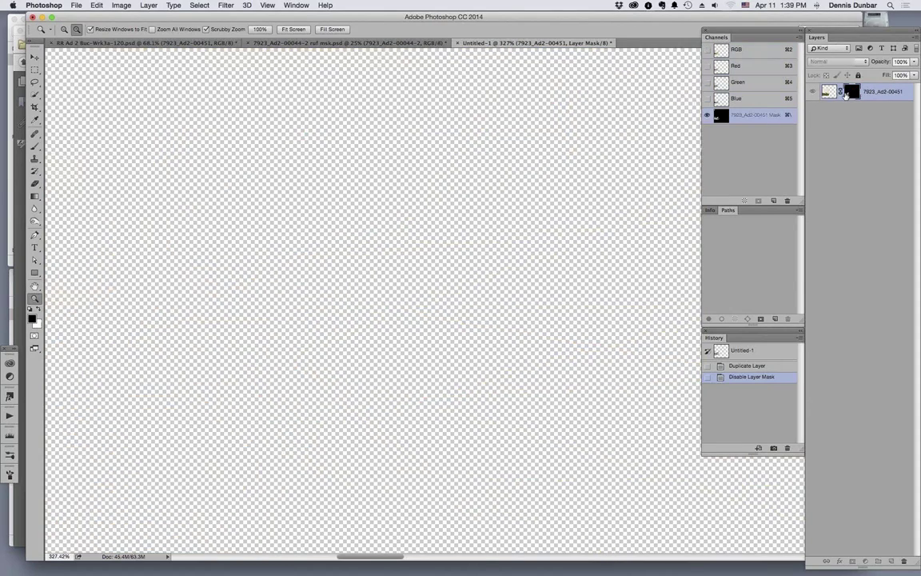
{"action": "scroll", "coordinate": [537, 309], "scroll_direction": "down", "scroll_amount": 10}
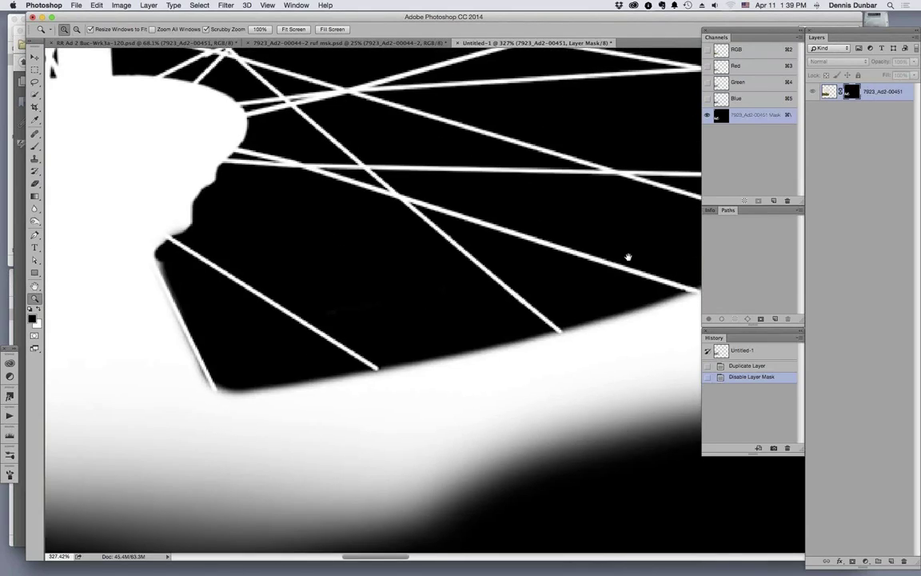
{"action": "left_click_drag", "start_coordinate": [628, 257], "coordinate": [458, 251]}
{"action": "scroll", "coordinate": [572, 320], "scroll_direction": "left", "scroll_amount": 8}
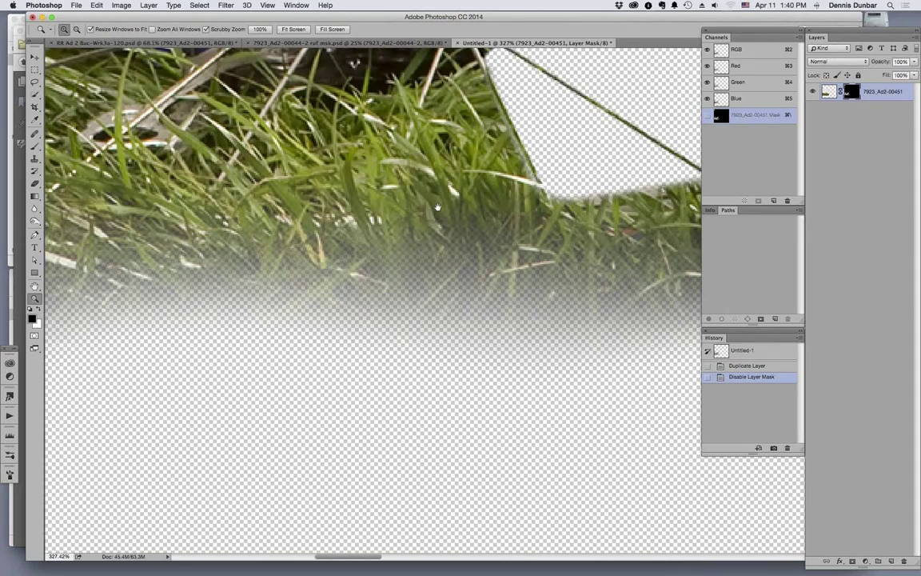
{"action": "scroll", "coordinate": [445, 291], "scroll_direction": "up", "scroll_amount": 1}
{"action": "scroll", "coordinate": [445, 291], "scroll_direction": "up", "scroll_amount": 10}
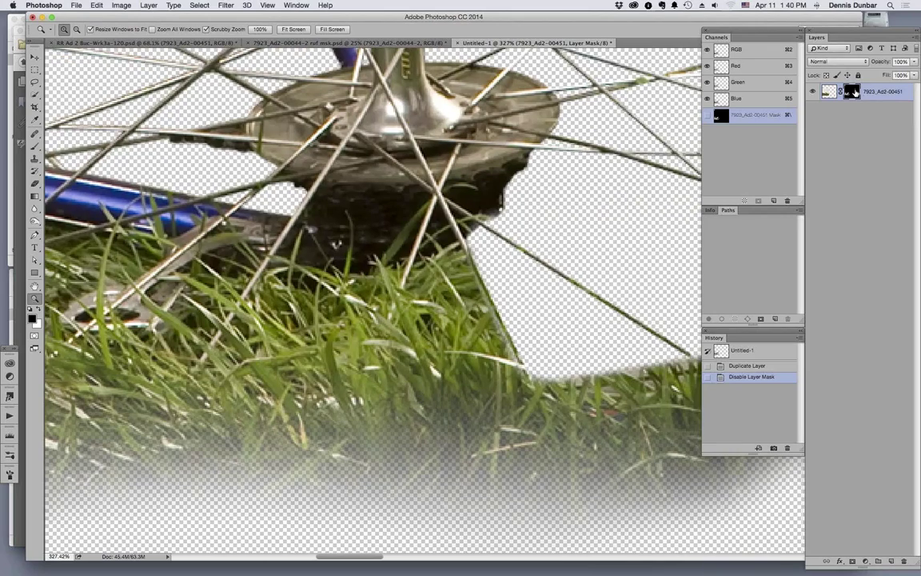
Show the bicycle mask on its own, examine how it outlines the spokes, hub, frame and cables, and restore the image view.
{"action": "left_click", "coordinate": [853, 91], "text": "alt"}
{"action": "scroll", "coordinate": [467, 386], "scroll_direction": "up", "scroll_amount": 10}
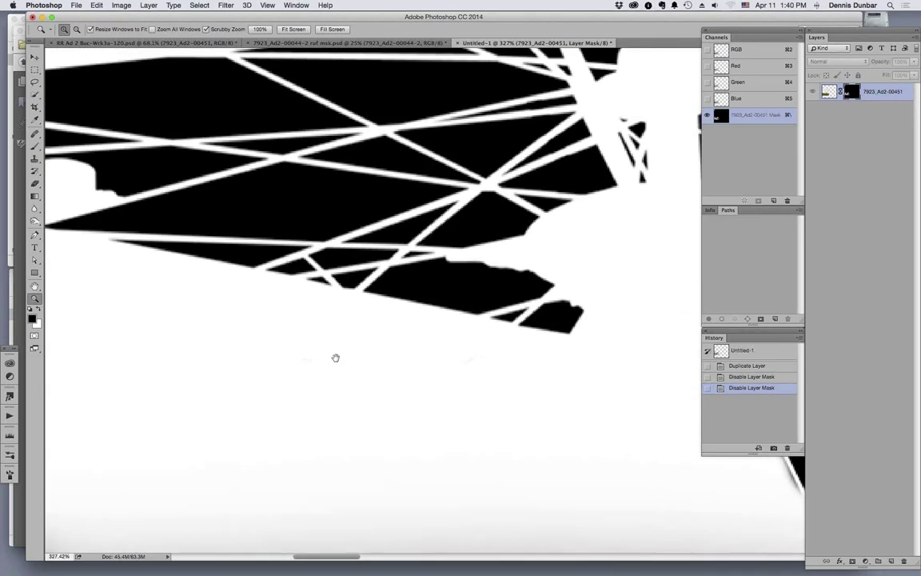
{"action": "scroll", "coordinate": [576, 272], "scroll_direction": "up", "scroll_amount": 8}
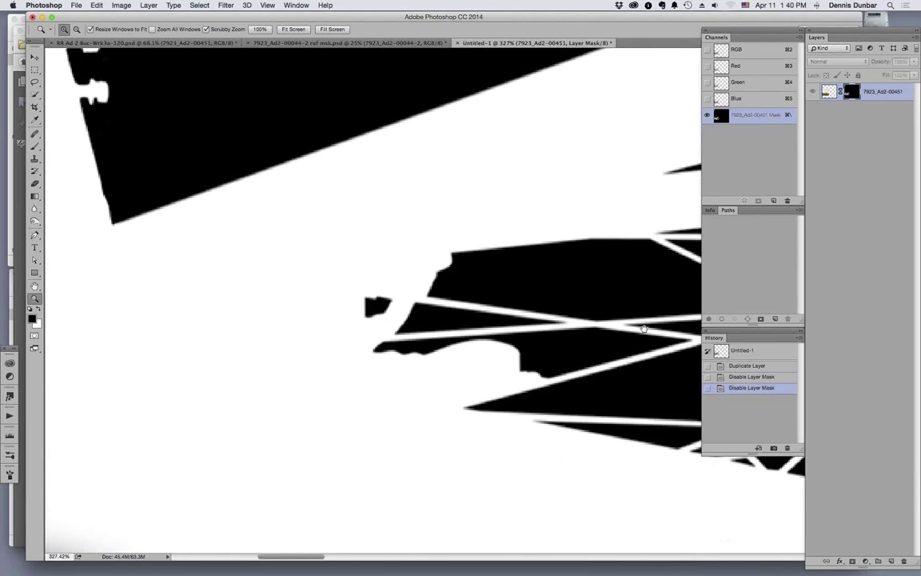
{"action": "scroll", "coordinate": [330, 304], "scroll_direction": "down", "scroll_amount": 5}
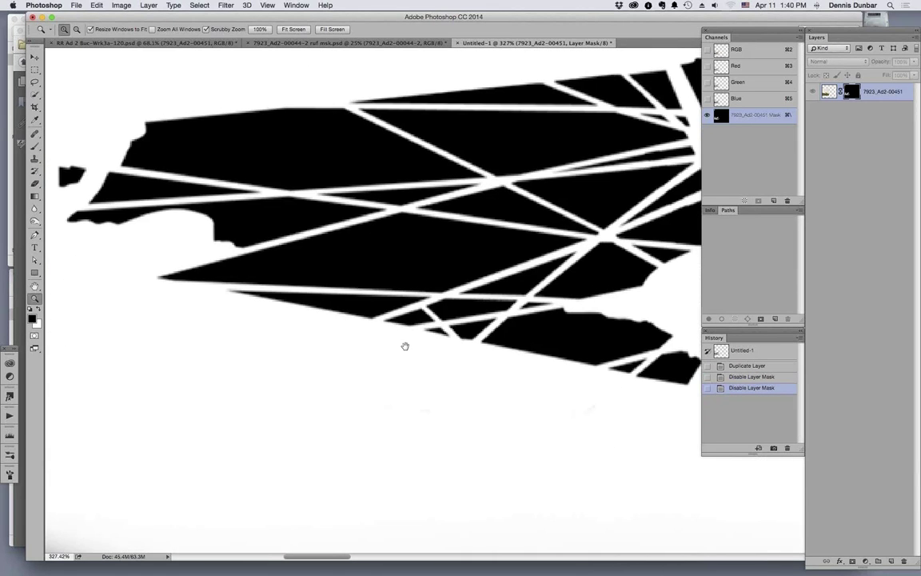
{"action": "scroll", "coordinate": [382, 377], "scroll_direction": "up", "scroll_amount": 10}
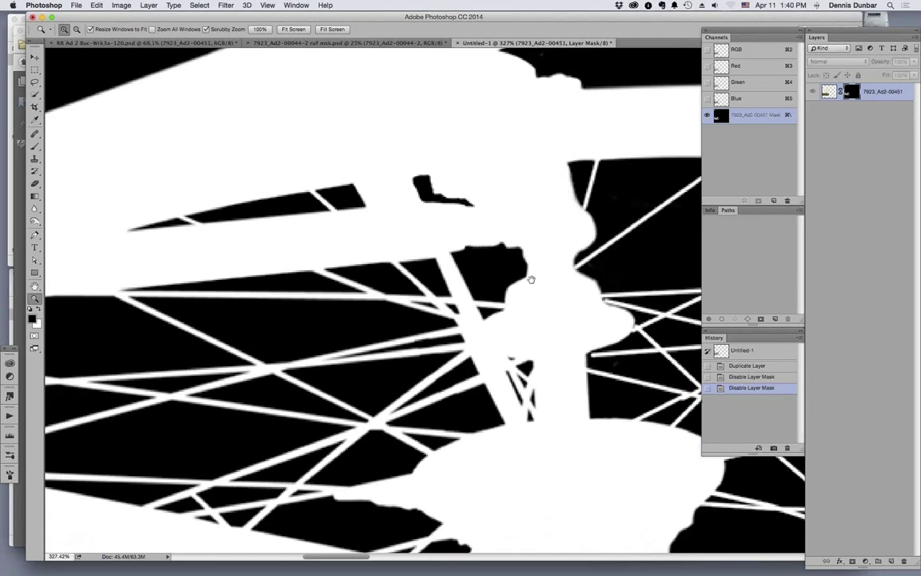
{"action": "scroll", "coordinate": [554, 352], "scroll_direction": "left", "scroll_amount": 10}
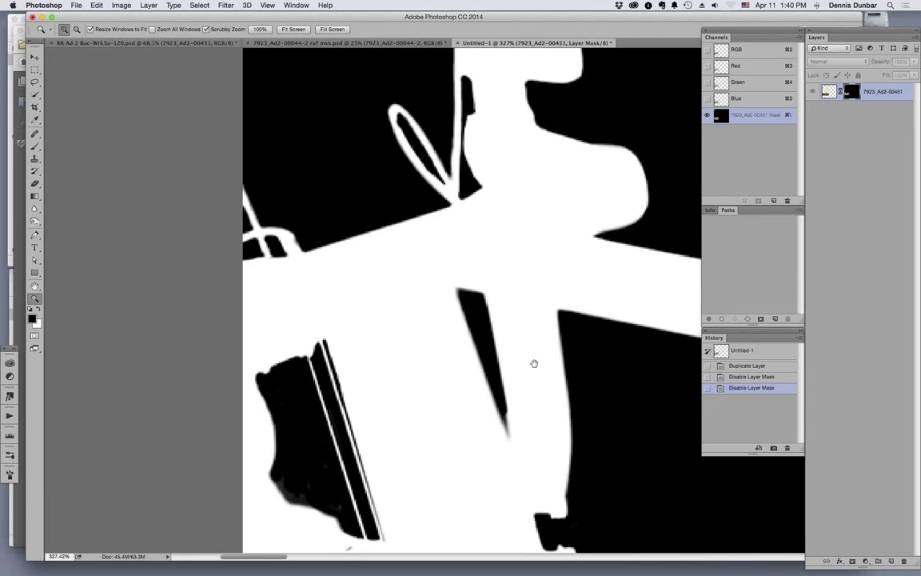
{"action": "scroll", "coordinate": [423, 381], "scroll_direction": "down", "scroll_amount": 5}
{"action": "scroll", "coordinate": [423, 381], "scroll_direction": "left", "scroll_amount": 2}
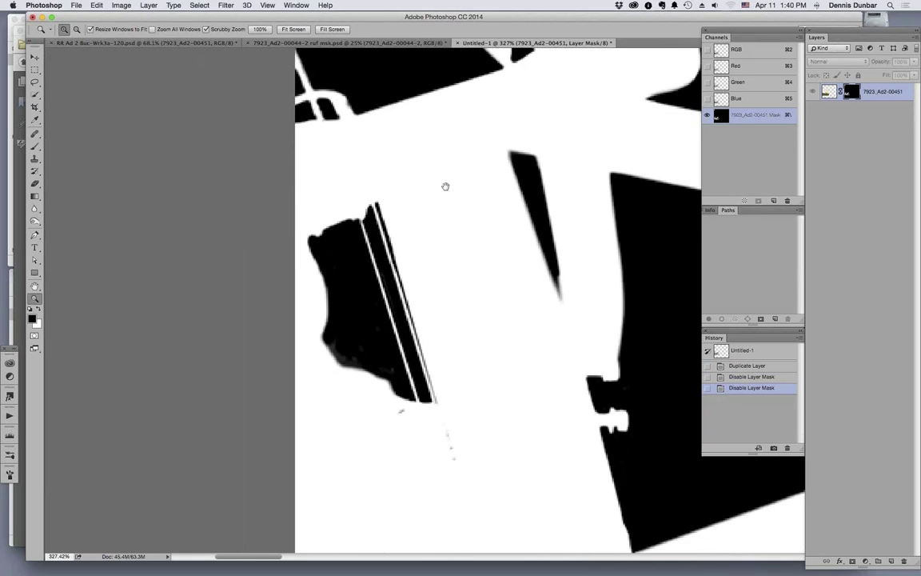
{"action": "scroll", "coordinate": [445, 187], "scroll_direction": "right", "scroll_amount": 1}
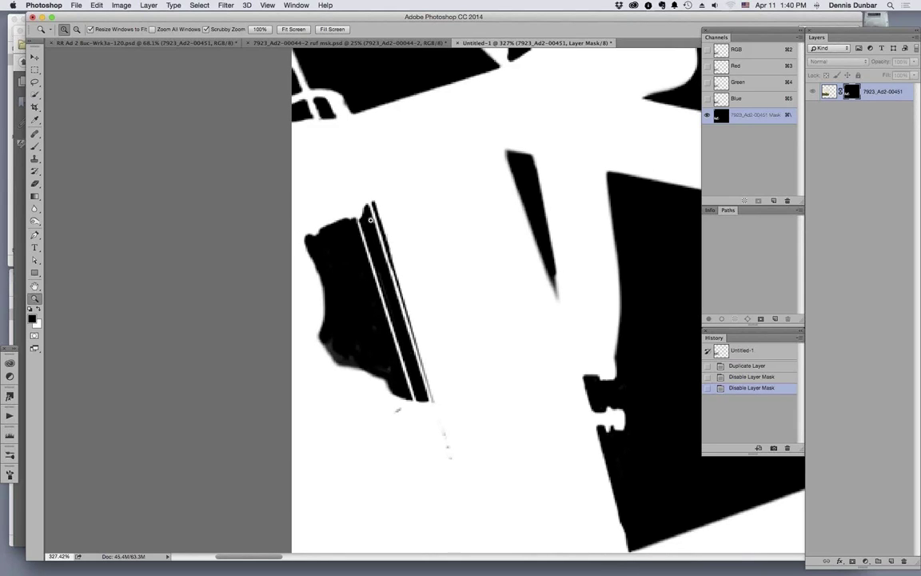
{"action": "scroll", "coordinate": [435, 481], "scroll_direction": "up", "scroll_amount": 8}
{"action": "scroll", "coordinate": [434, 481], "scroll_direction": "right", "scroll_amount": 1}
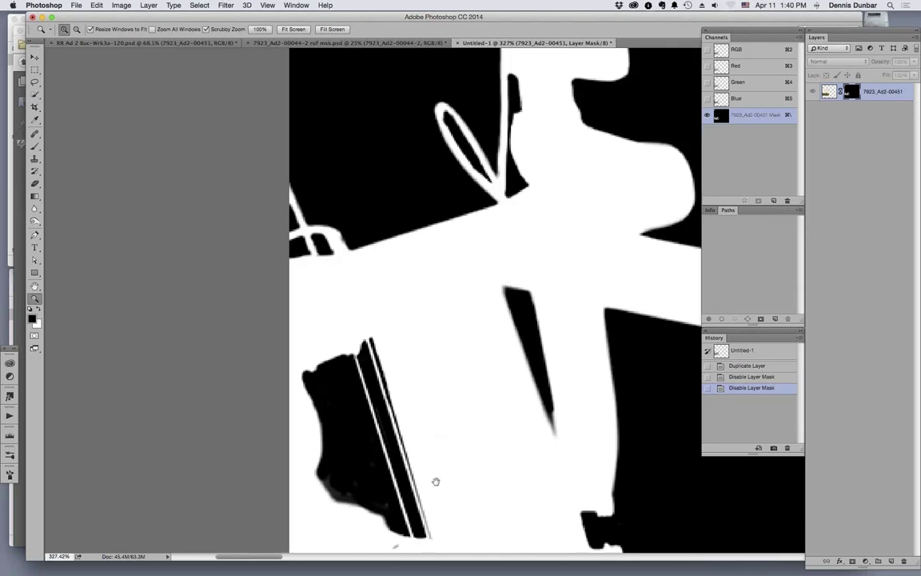
{"action": "scroll", "coordinate": [508, 378], "scroll_direction": "right", "scroll_amount": 6}
{"action": "scroll", "coordinate": [508, 378], "scroll_direction": "up", "scroll_amount": 2}
{"action": "left_click", "coordinate": [813, 92]}
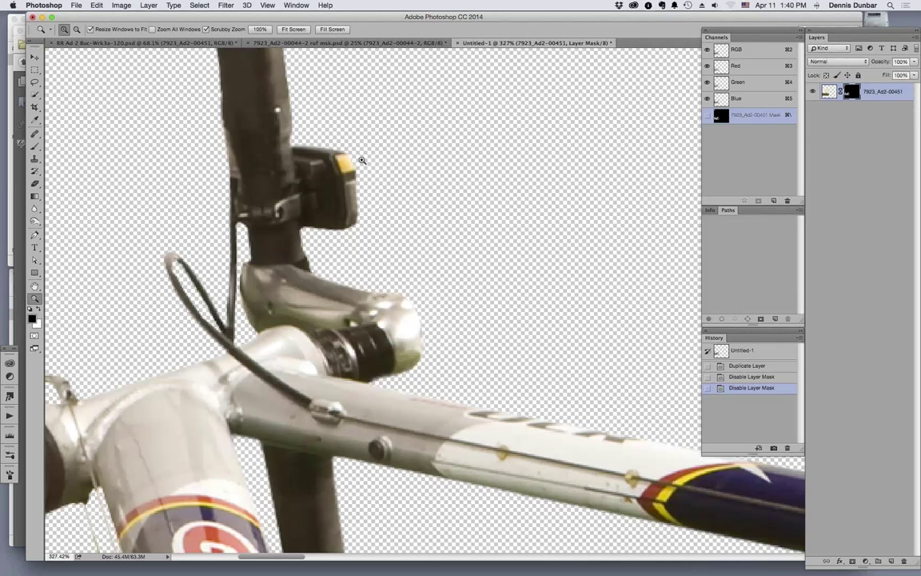
Close the temporary bicycle document without saving and review the seated model and the overall composite at 33.3%.
{"action": "key", "text": "super+w"}
{"action": "left_click", "coordinate": [434, 193]}
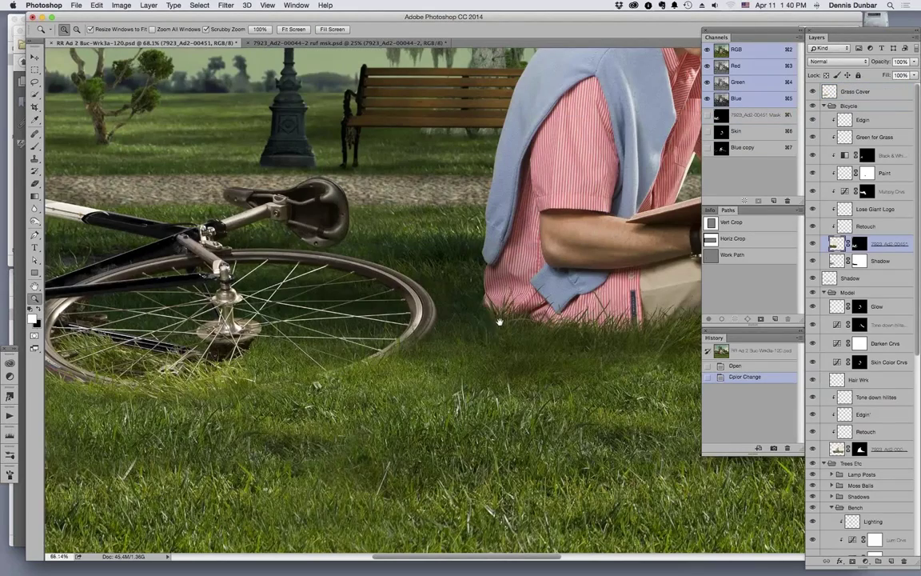
{"action": "left_click_drag", "start_coordinate": [498, 323], "coordinate": [298, 406]}
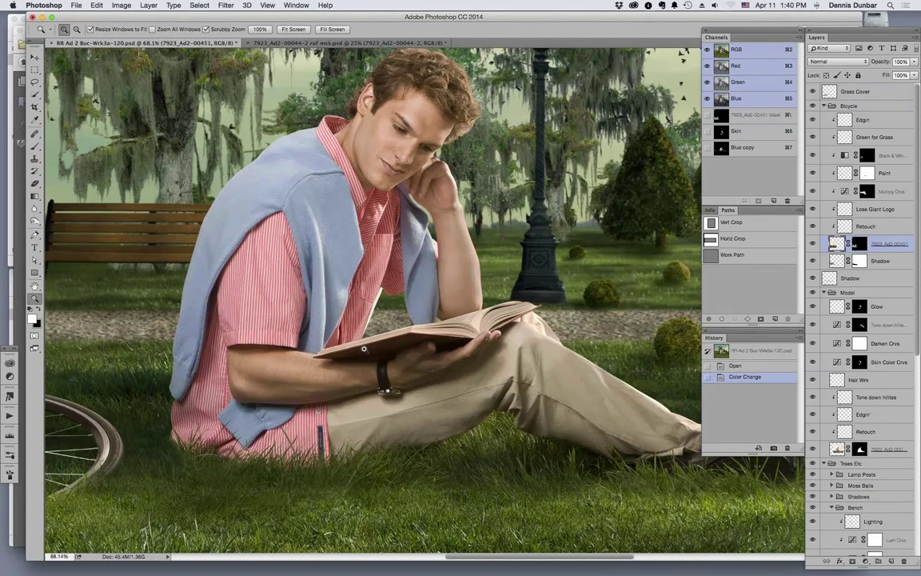
{"action": "key", "text": "super+0"}
{"action": "key", "text": "super+minus"}
{"action": "key", "text": "super+minus"}
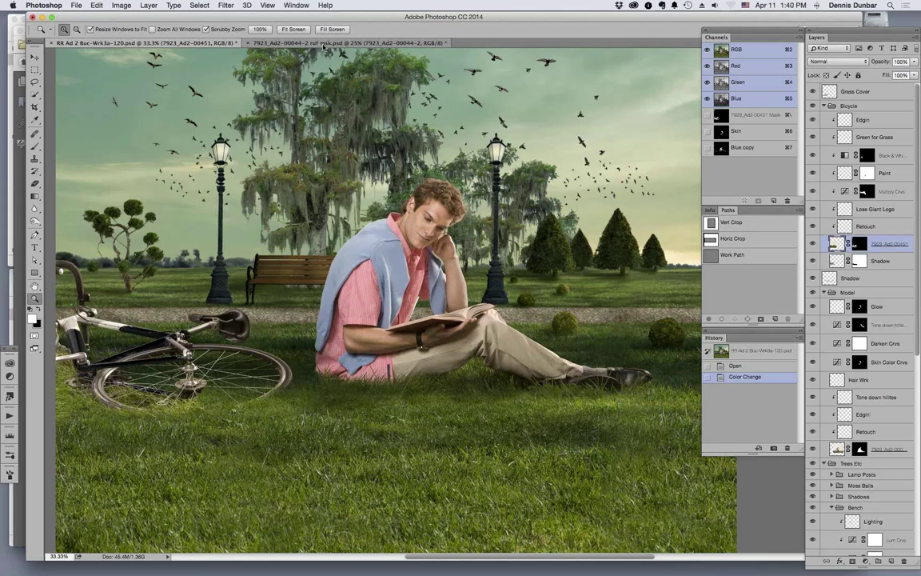
Switch to 7923_Ad2-00044-2 ruf msk.psd and examine the edge of the model's hair at 200%.
{"action": "left_click", "coordinate": [292, 42]}
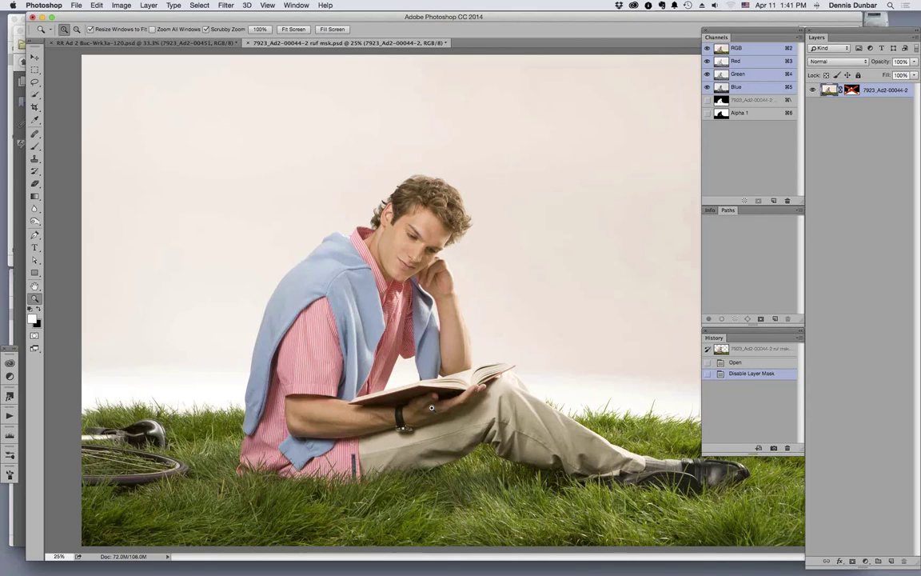
{"action": "key", "text": "super+equal"}
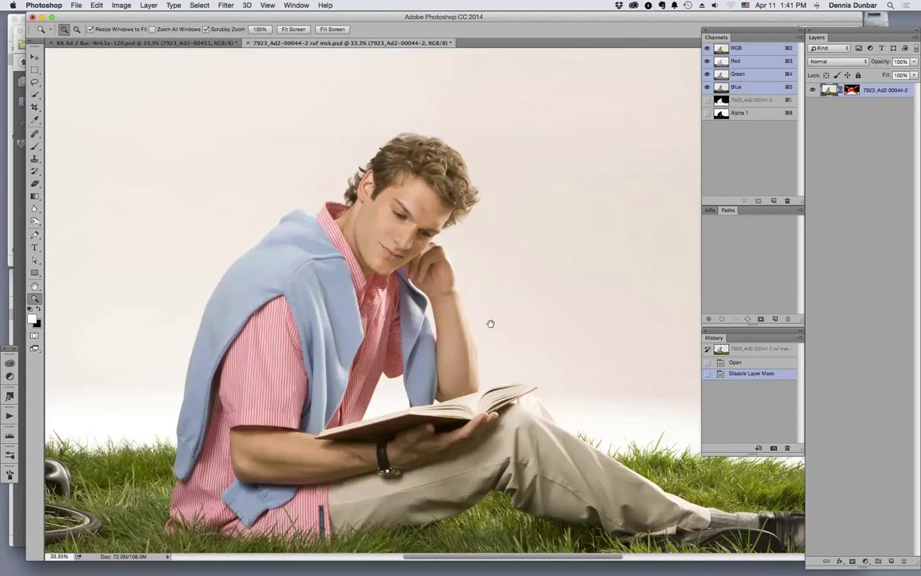
{"action": "left_click_drag", "start_coordinate": [490, 322], "coordinate": [516, 234]}
{"action": "key", "text": "super+equal"}
{"action": "key", "text": "super+equal"}
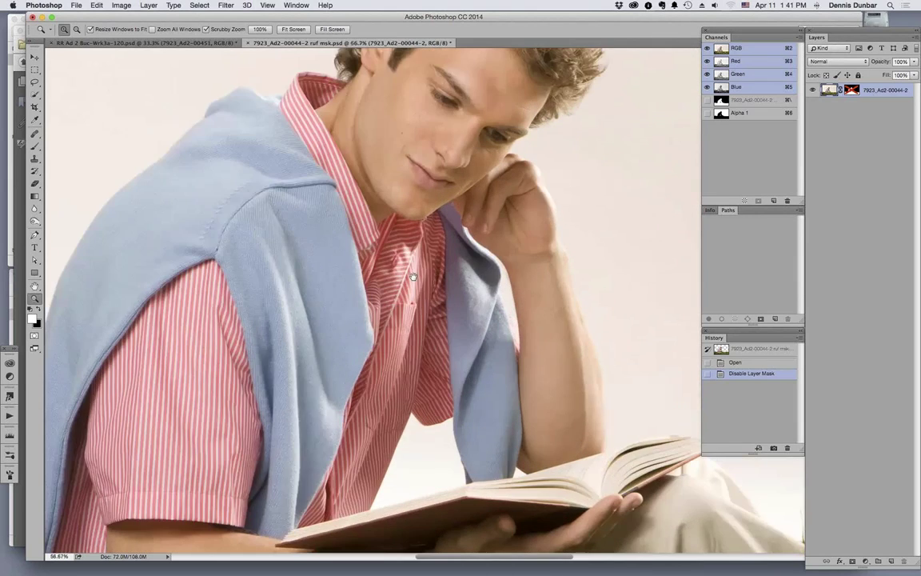
{"action": "left_click_drag", "start_coordinate": [413, 277], "coordinate": [442, 386]}
{"action": "key", "text": "super+equal"}
{"action": "key", "text": "super+equal"}
{"action": "scroll", "coordinate": [431, 373], "scroll_direction": "up", "scroll_amount": 6}
{"action": "scroll", "coordinate": [432, 374], "scroll_direction": "right", "scroll_amount": 5}
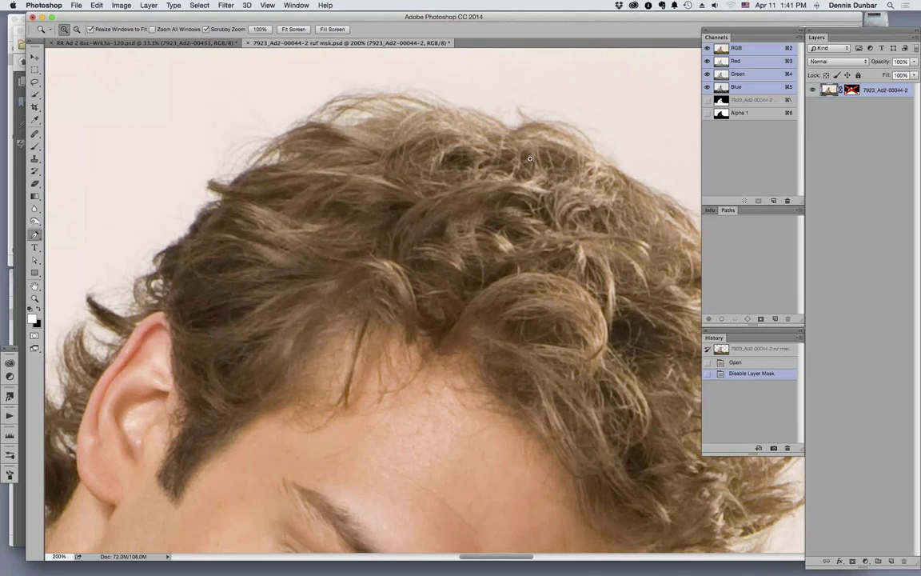
Start a work path with the Pen tool at the crown, just inside the hair's edge, and run it down toward the ear.
{"action": "key", "text": "p"}
{"action": "left_click", "coordinate": [452, 119]}
{"action": "left_click", "coordinate": [416, 112]}
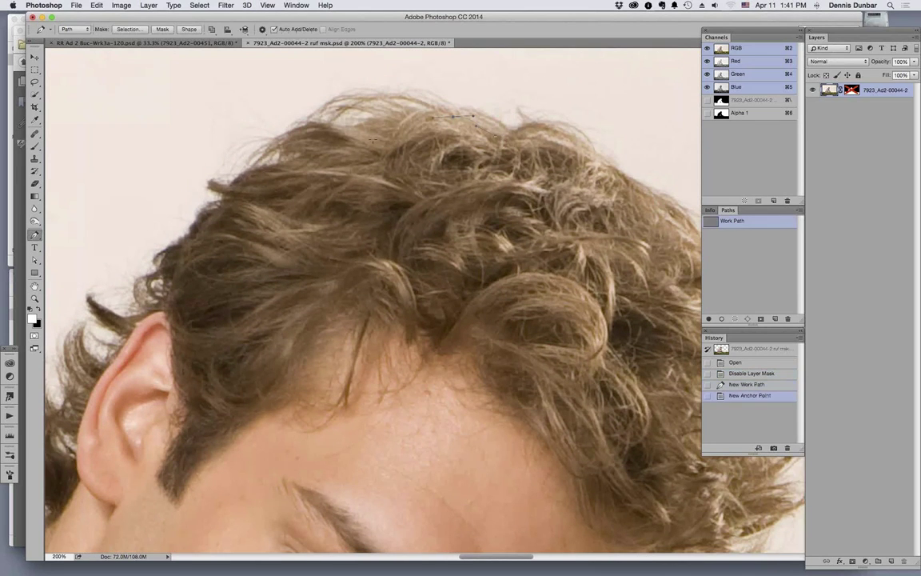
{"action": "left_click", "coordinate": [360, 126]}
{"action": "left_click", "coordinate": [315, 121]}
{"action": "left_click", "coordinate": [284, 129]}
{"action": "left_click", "coordinate": [264, 145]}
{"action": "left_click", "coordinate": [242, 164]}
{"action": "left_click", "coordinate": [224, 184]}
{"action": "left_click", "coordinate": [206, 209]}
{"action": "left_click", "coordinate": [192, 238]}
{"action": "left_click", "coordinate": [172, 262]}
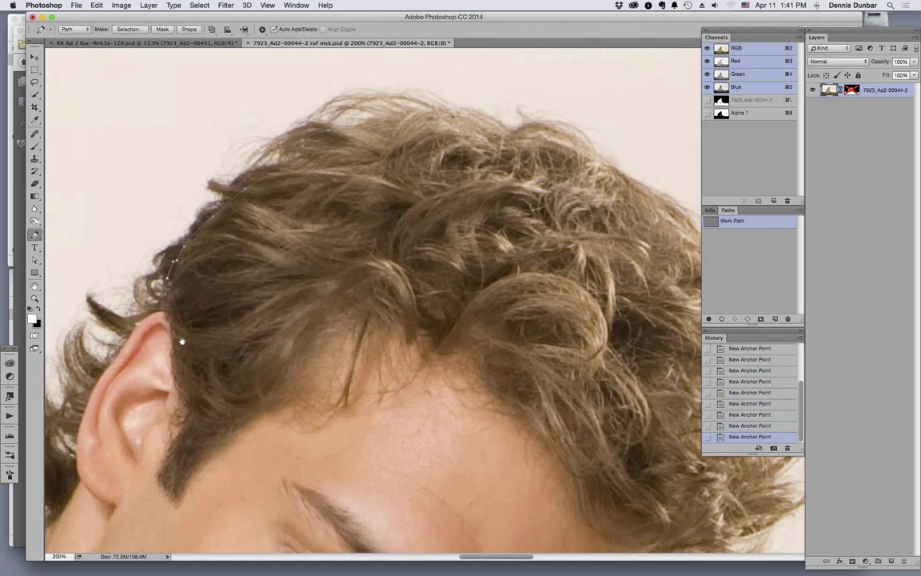
Continue the path along the ear's outer edge and through the curls behind the neck.
{"action": "scroll", "coordinate": [275, 265], "scroll_direction": "right", "scroll_amount": 10}
{"action": "scroll", "coordinate": [276, 265], "scroll_direction": "down", "scroll_amount": 7}
{"action": "left_click", "coordinate": [291, 230]}
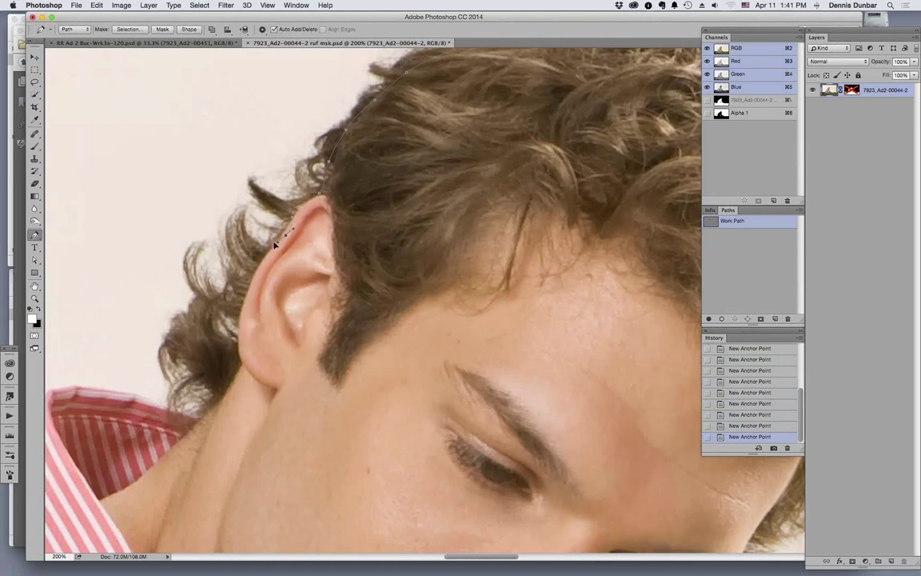
{"action": "left_click", "coordinate": [260, 267]}
{"action": "left_click_drag", "start_coordinate": [238, 346], "coordinate": [351, 314]}
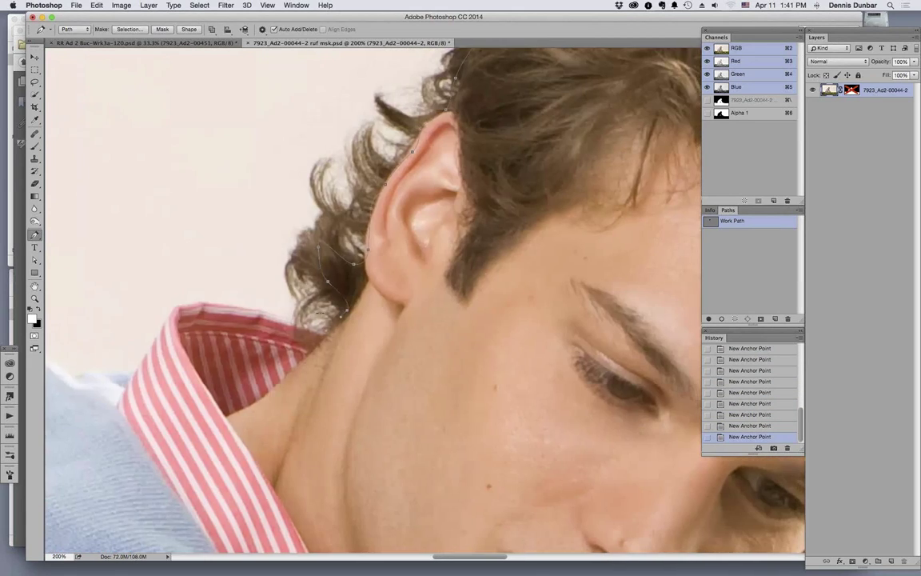
Trace the path along the upper edge of the striped collar from the neck hair to the collar's fold at 400%.
{"action": "key", "text": "super+minus"}
{"action": "key", "text": "super+plus"}
{"action": "key", "text": "super+plus"}
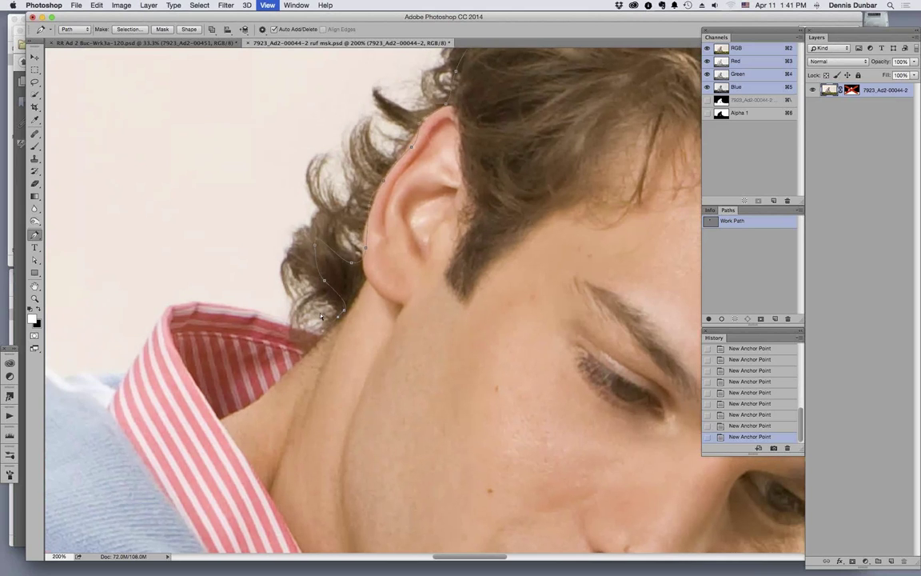
{"action": "left_click_drag", "start_coordinate": [189, 329], "coordinate": [537, 288]}
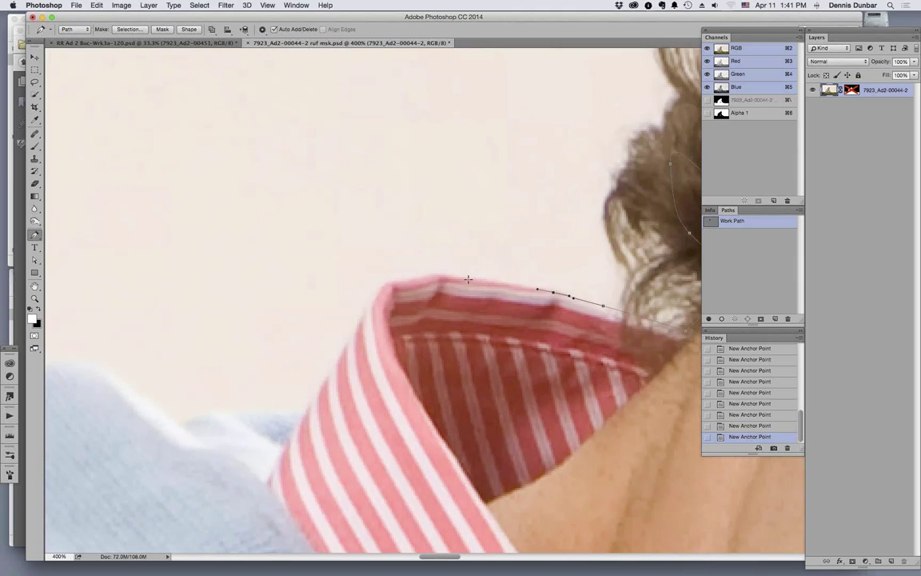
{"action": "left_click_drag", "start_coordinate": [471, 281], "coordinate": [387, 284]}
{"action": "left_click", "coordinate": [429, 275]}
{"action": "left_click", "coordinate": [382, 292]}
Extend the path down the collar's outer side and along the pale sweater edge to the notch at the shoulder.
{"action": "left_click", "coordinate": [346, 351]}
{"action": "left_click", "coordinate": [333, 371]}
{"action": "left_click", "coordinate": [322, 388]}
{"action": "left_click", "coordinate": [309, 410]}
{"action": "left_click", "coordinate": [295, 414]}
{"action": "left_click", "coordinate": [267, 413]}
{"action": "left_click", "coordinate": [240, 413]}
{"action": "left_click", "coordinate": [210, 414]}
{"action": "left_click_drag", "start_coordinate": [182, 429], "coordinate": [168, 418]}
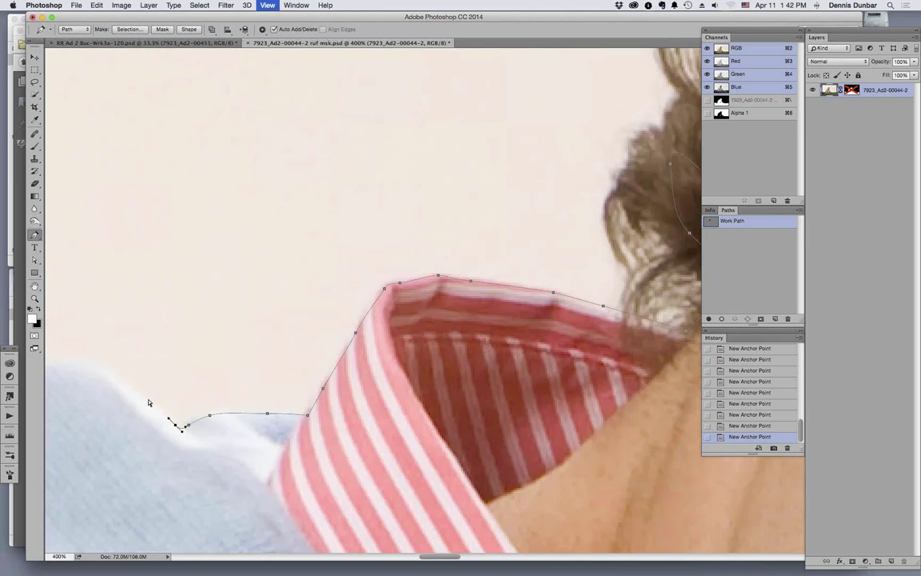
Examine the edges of the sweater, raised arm, book and knee that the path has not yet outlined at 100%.
{"action": "key", "text": "super+1"}
{"action": "scroll", "coordinate": [534, 416], "scroll_direction": "down", "scroll_amount": 10}
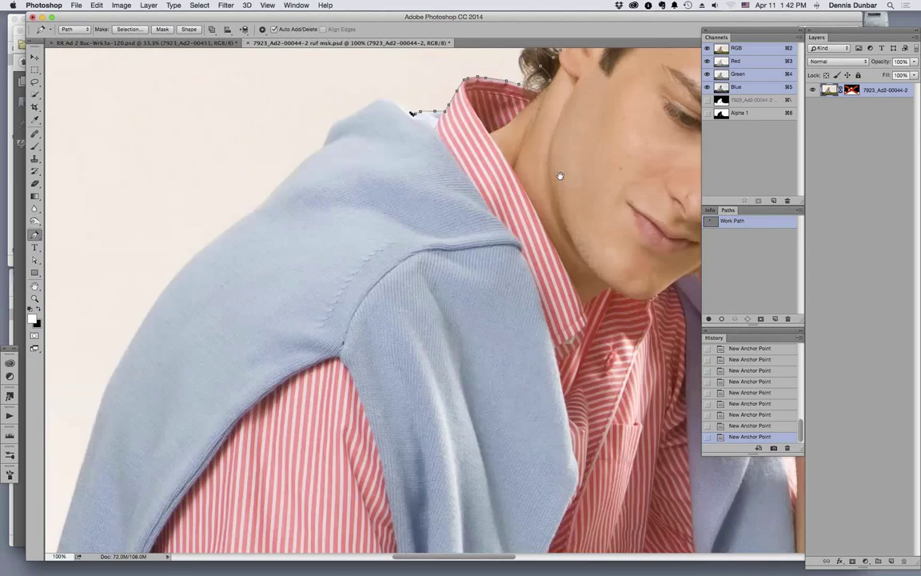
{"action": "scroll", "coordinate": [417, 135], "scroll_direction": "down", "scroll_amount": 10}
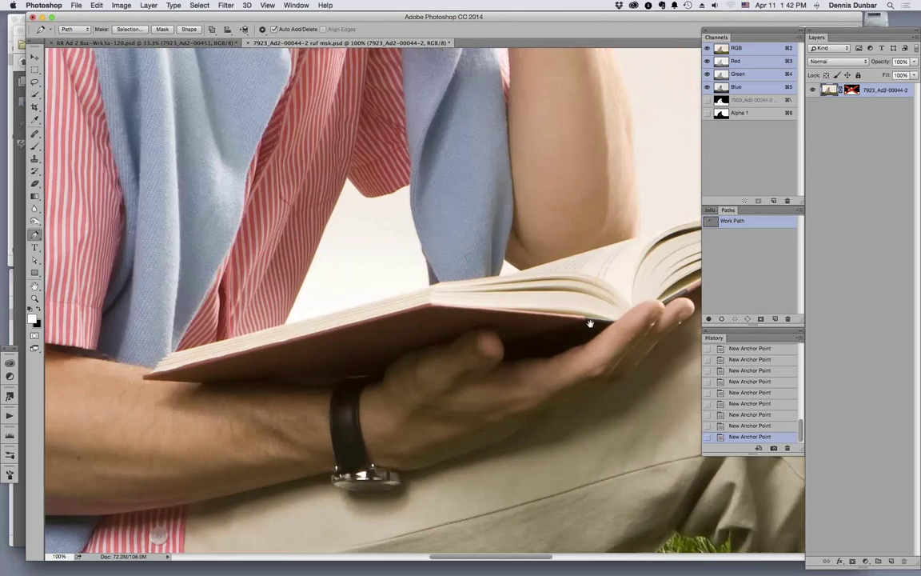
{"action": "scroll", "coordinate": [172, 258], "scroll_direction": "up", "scroll_amount": 5}
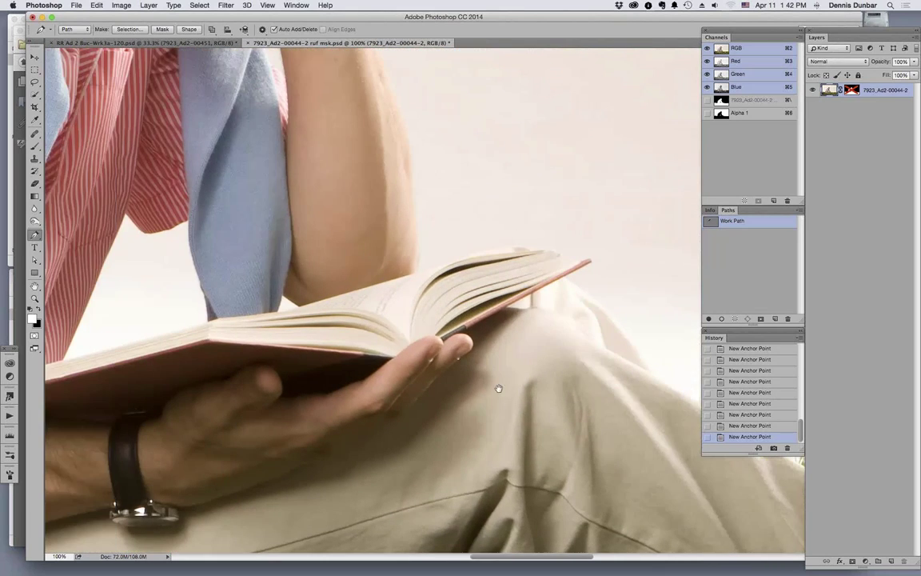
{"action": "scroll", "coordinate": [396, 257], "scroll_direction": "up", "scroll_amount": 10}
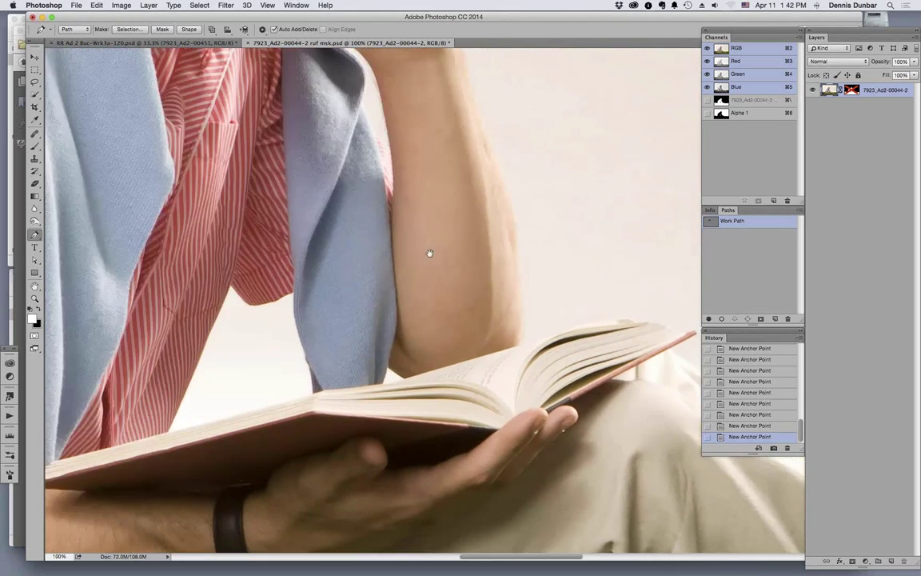
{"action": "scroll", "coordinate": [458, 311], "scroll_direction": "up", "scroll_amount": 10}
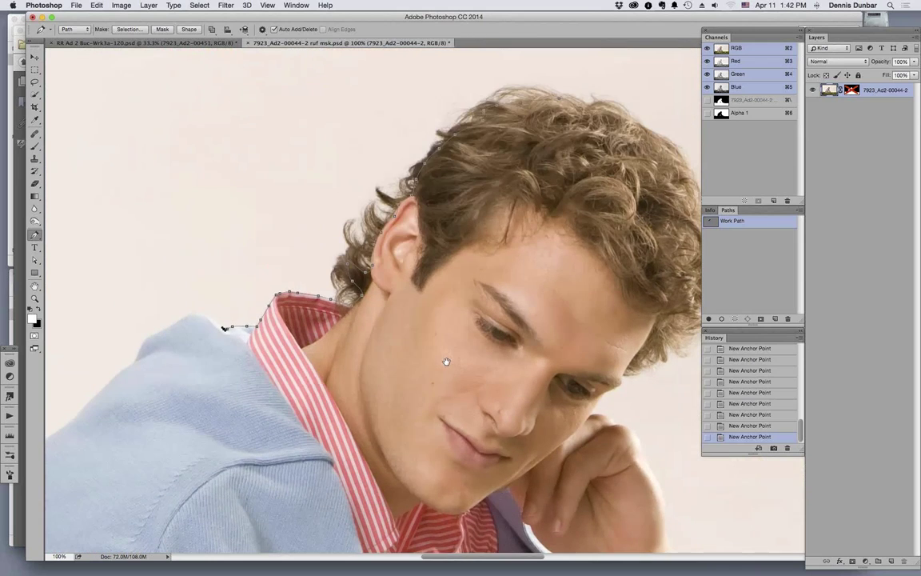
Inspect at 50% how the shirt, trousers and shoes meet the grass, and return to the unfinished path at the shoulder.
{"action": "scroll", "coordinate": [429, 338], "scroll_direction": "down", "scroll_amount": 10}
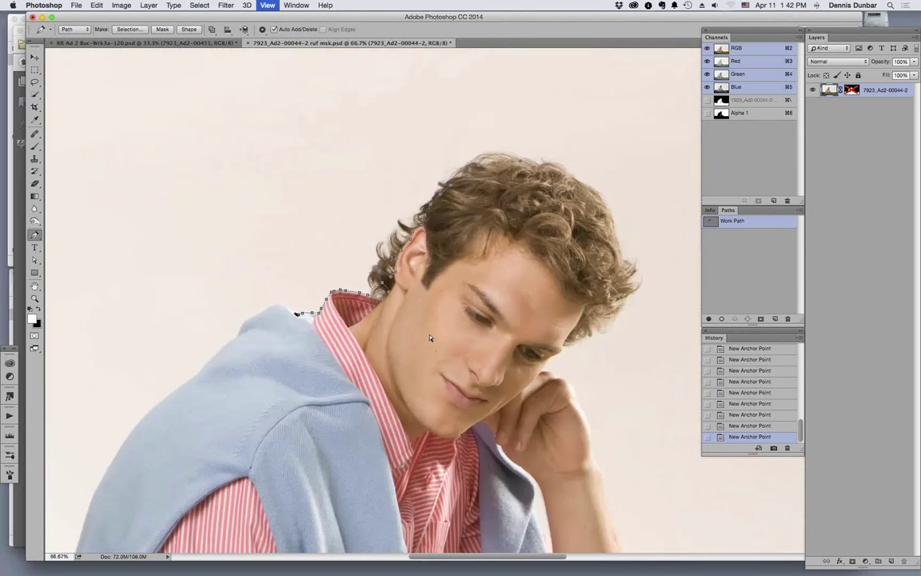
{"action": "scroll", "coordinate": [576, 163], "scroll_direction": "down", "scroll_amount": 10}
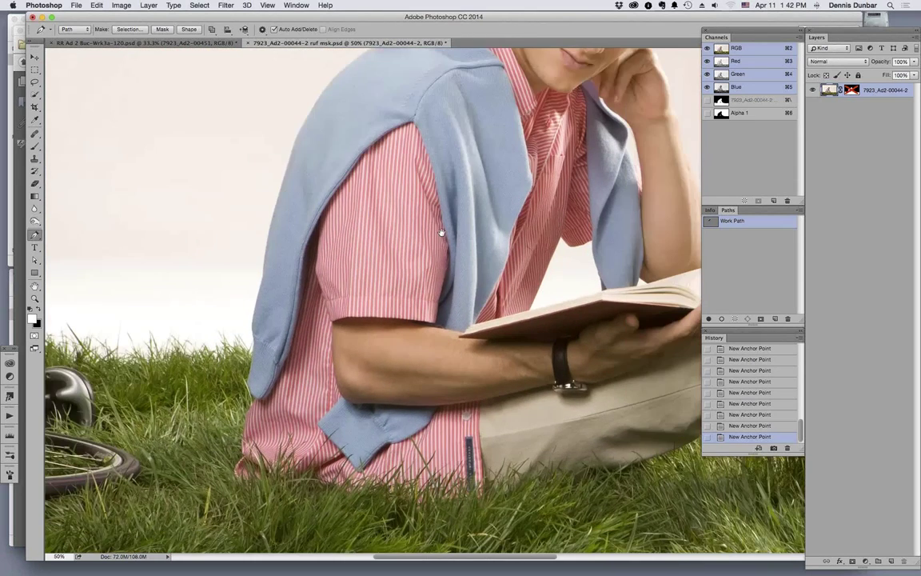
{"action": "scroll", "coordinate": [471, 256], "scroll_direction": "up", "scroll_amount": 2}
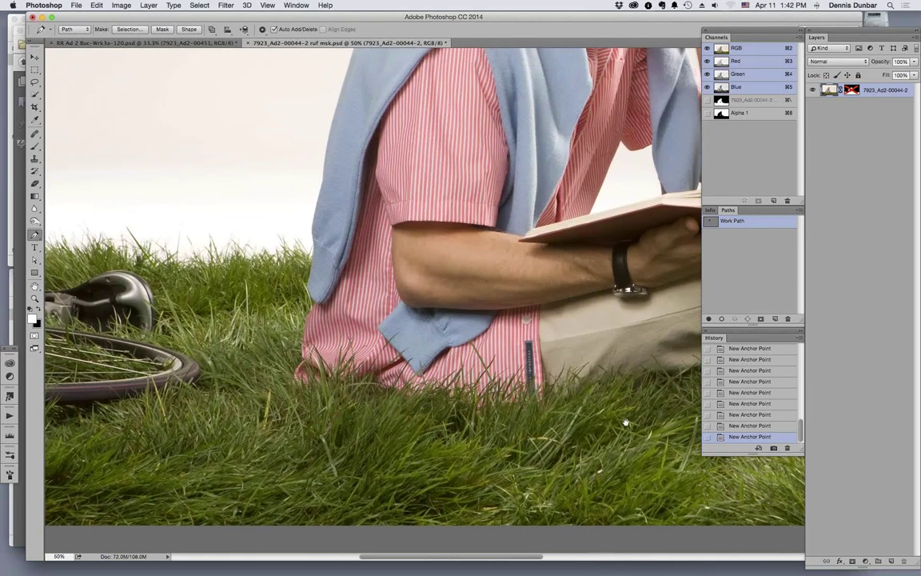
{"action": "scroll", "coordinate": [155, 274], "scroll_direction": "down", "scroll_amount": 5}
{"action": "scroll", "coordinate": [154, 274], "scroll_direction": "right", "scroll_amount": 10}
{"action": "scroll", "coordinate": [155, 274], "scroll_direction": "right", "scroll_amount": 10}
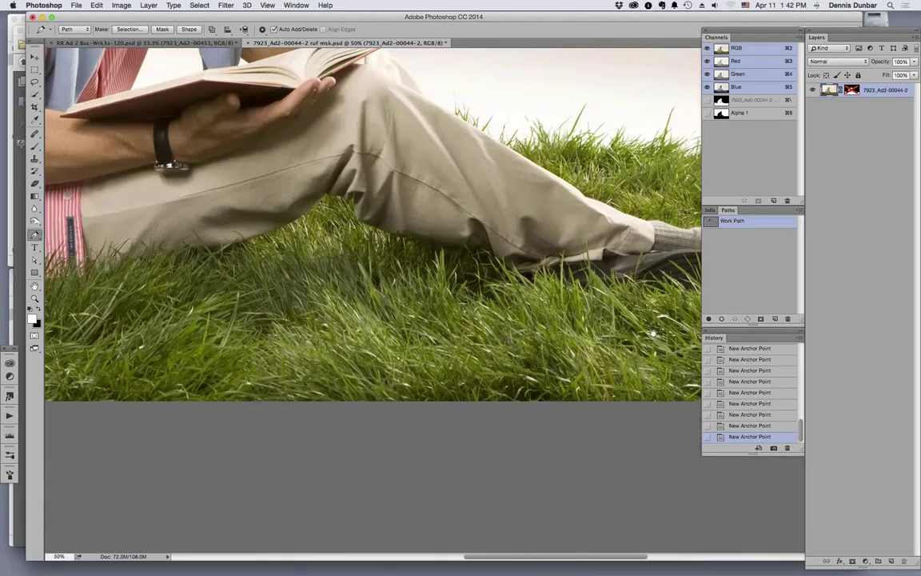
{"action": "scroll", "coordinate": [132, 250], "scroll_direction": "up", "scroll_amount": 3}
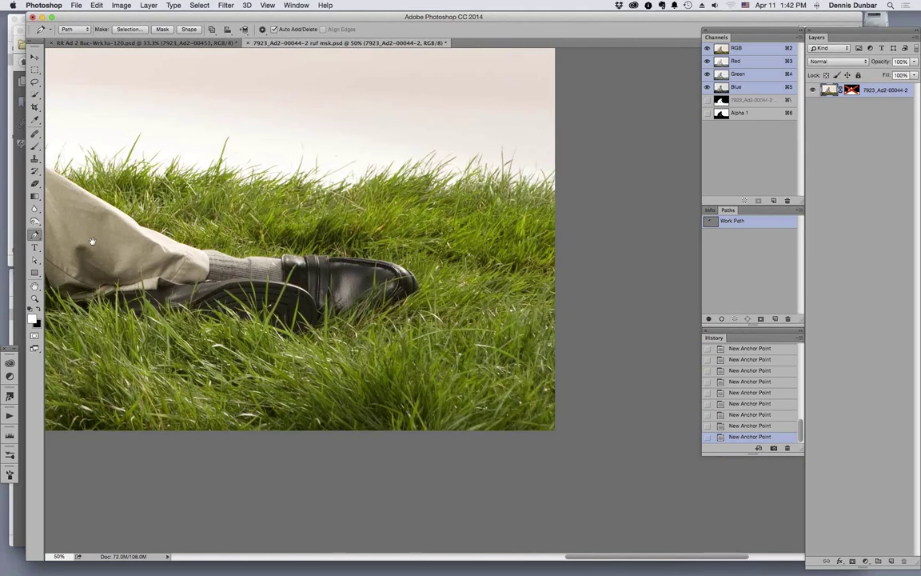
{"action": "left_click_drag", "start_coordinate": [196, 247], "coordinate": [501, 255]}
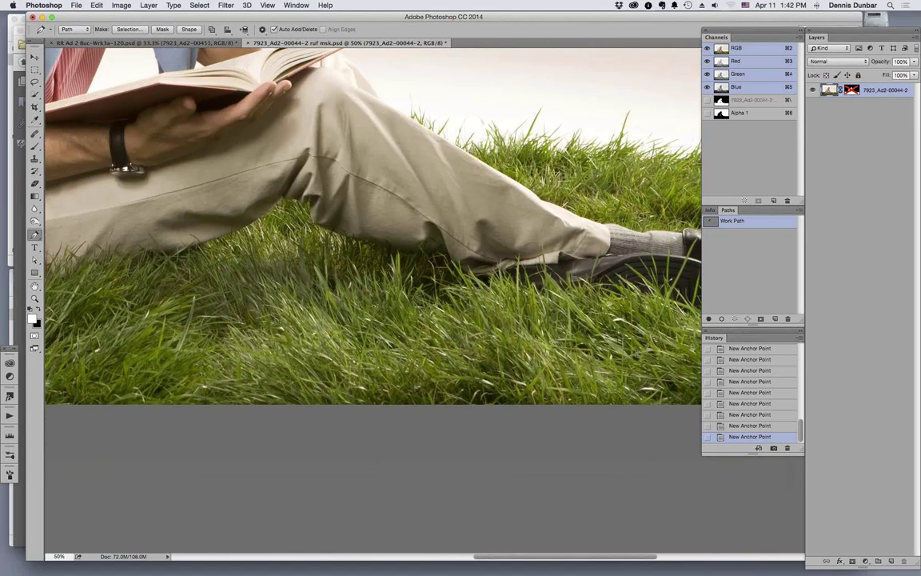
{"action": "left_click_drag", "start_coordinate": [620, 352], "coordinate": [361, 345]}
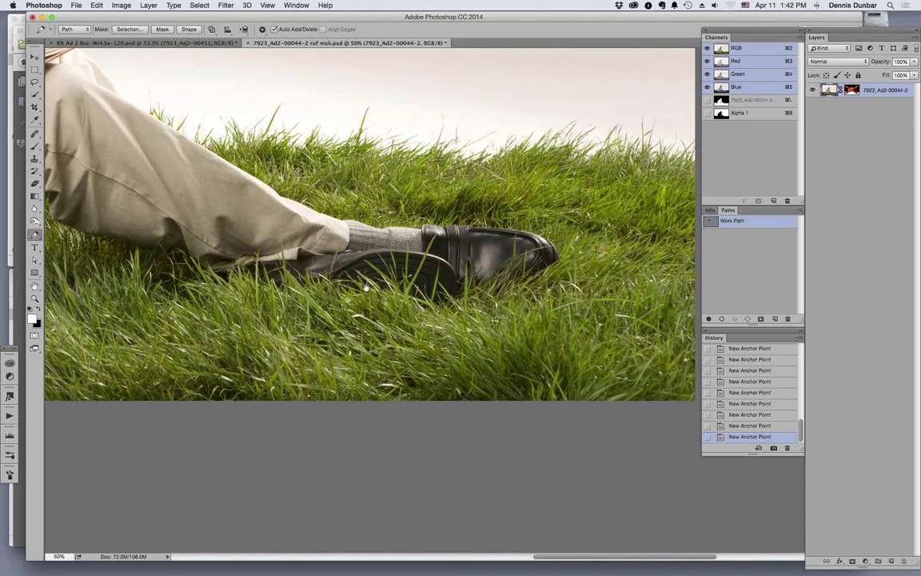
{"action": "scroll", "coordinate": [366, 286], "scroll_direction": "left", "scroll_amount": 5}
{"action": "scroll", "coordinate": [366, 286], "scroll_direction": "up", "scroll_amount": 3}
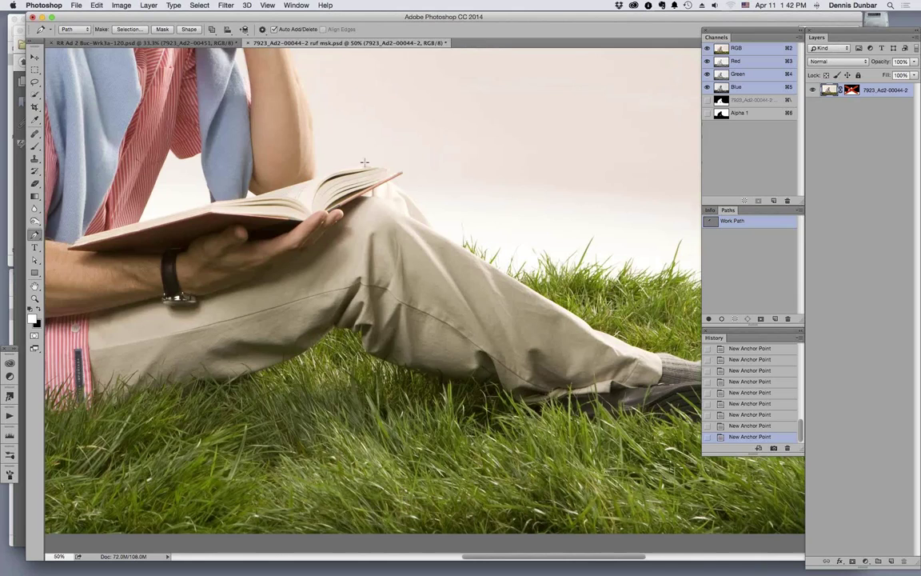
{"action": "scroll", "coordinate": [364, 162], "scroll_direction": "up", "scroll_amount": 8}
{"action": "scroll", "coordinate": [364, 162], "scroll_direction": "left", "scroll_amount": 5}
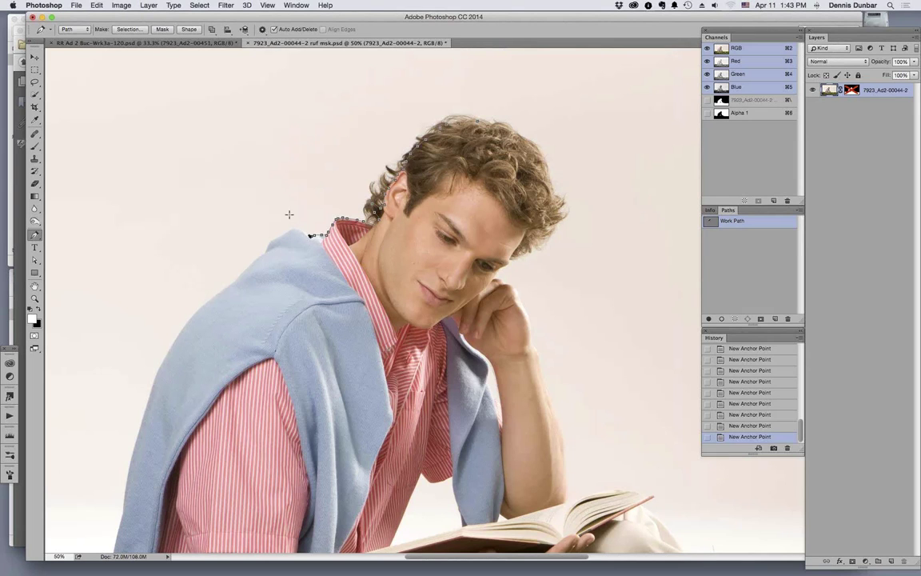
Continue the path over the raised fold of the sweater on the shoulder and down its far side at 200%.
{"action": "key", "text": "super+equal"}
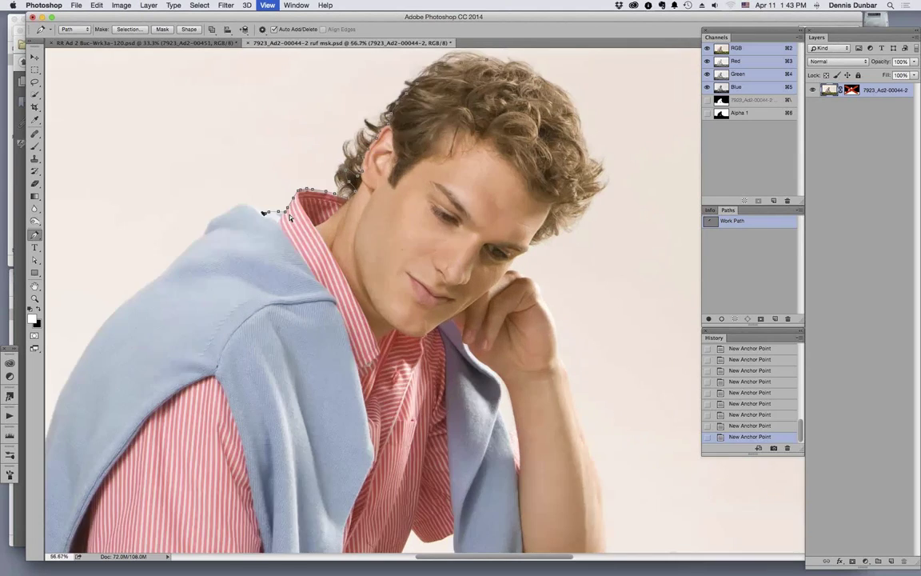
{"action": "key", "text": "super+equal"}
{"action": "key", "text": "super+equal"}
{"action": "key", "text": "super+equal"}
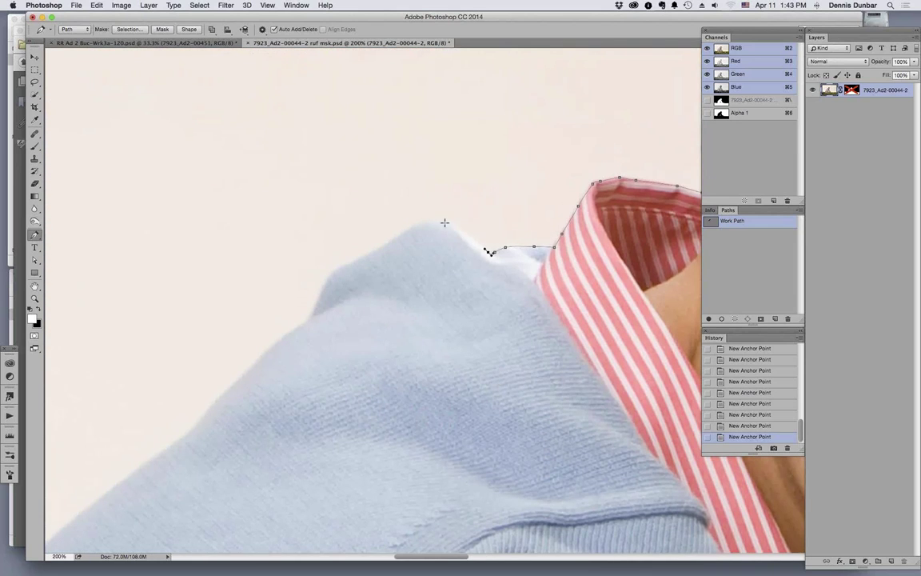
{"action": "left_click", "coordinate": [444, 222]}
{"action": "left_click", "coordinate": [398, 236]}
{"action": "left_click", "coordinate": [385, 246]}
{"action": "left_click", "coordinate": [359, 257]}
{"action": "left_click", "coordinate": [349, 264]}
{"action": "left_click", "coordinate": [340, 273]}
{"action": "left_click_drag", "start_coordinate": [344, 344], "coordinate": [354, 361]}
Carry the path through the inside of the collar, shirt and sweater to the outer edge of the raised wrist.
{"action": "left_click_drag", "start_coordinate": [532, 450], "coordinate": [195, 386]}
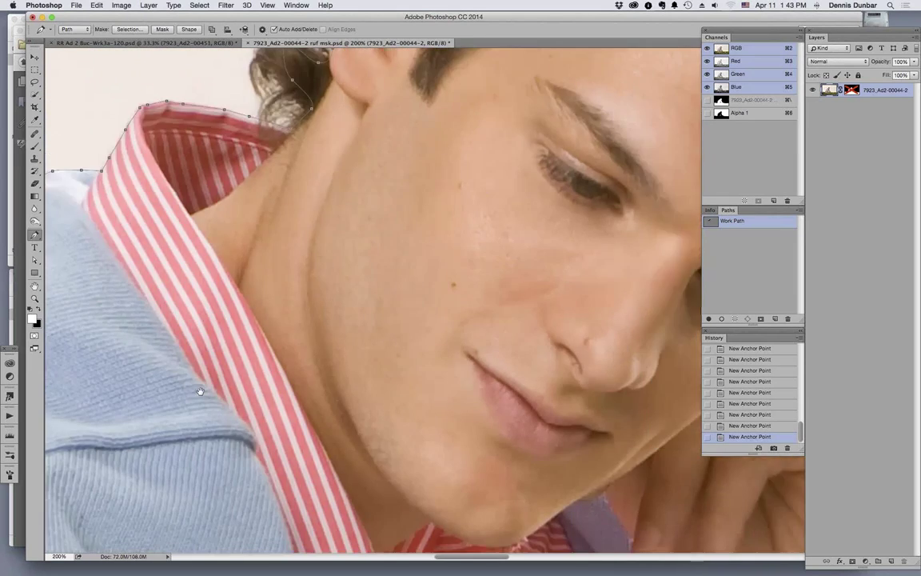
{"action": "left_click_drag", "start_coordinate": [427, 442], "coordinate": [304, 414]}
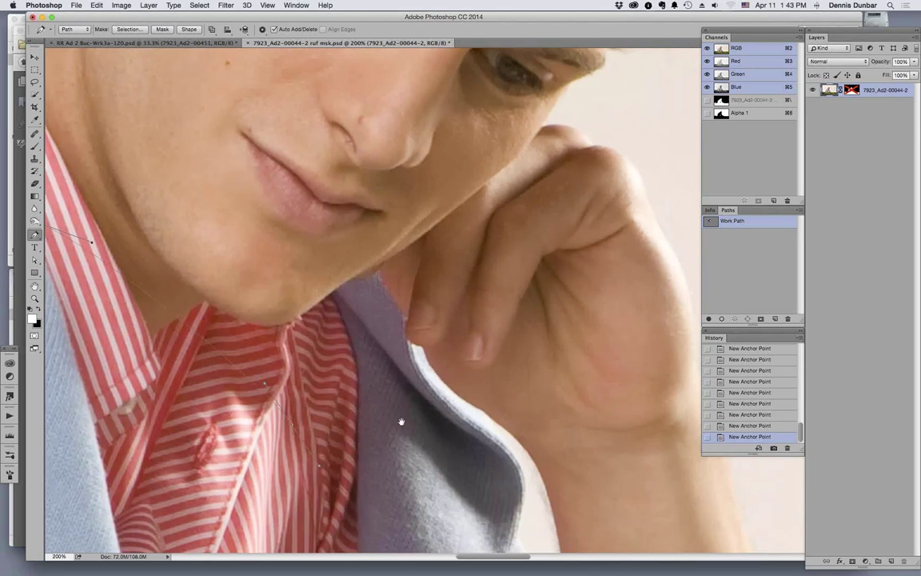
{"action": "left_click_drag", "start_coordinate": [472, 483], "coordinate": [353, 386]}
{"action": "left_click_drag", "start_coordinate": [600, 334], "coordinate": [581, 279]}
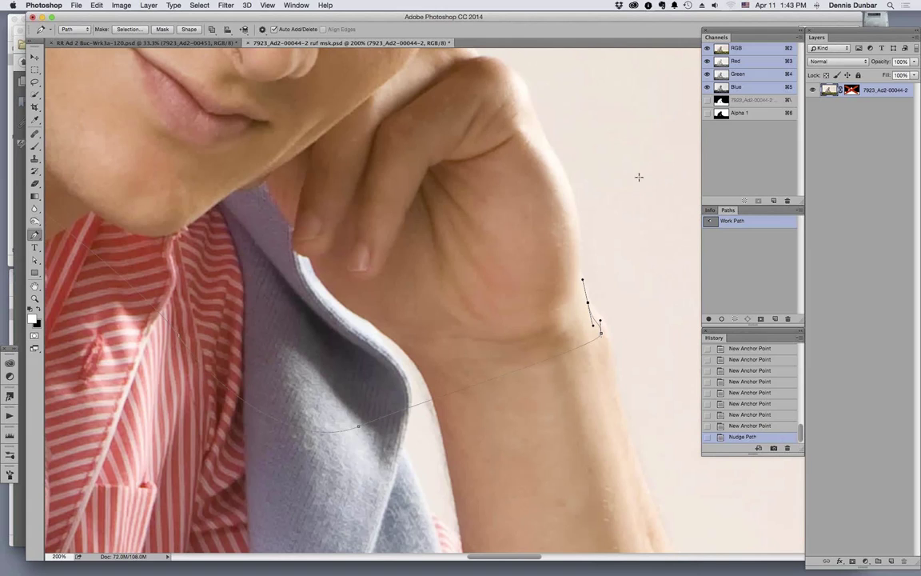
Trace the outer edge of the raised hand from the wrist up over the knuckles.
{"action": "left_click_drag", "start_coordinate": [575, 222], "coordinate": [569, 189]}
{"action": "left_click_drag", "start_coordinate": [554, 155], "coordinate": [536, 128]}
{"action": "left_click_drag", "start_coordinate": [519, 83], "coordinate": [481, 97]}
{"action": "left_click_drag", "start_coordinate": [480, 282], "coordinate": [485, 387]}
{"action": "left_click", "coordinate": [498, 310]}
{"action": "left_click", "coordinate": [480, 308]}
{"action": "left_click", "coordinate": [455, 288]}
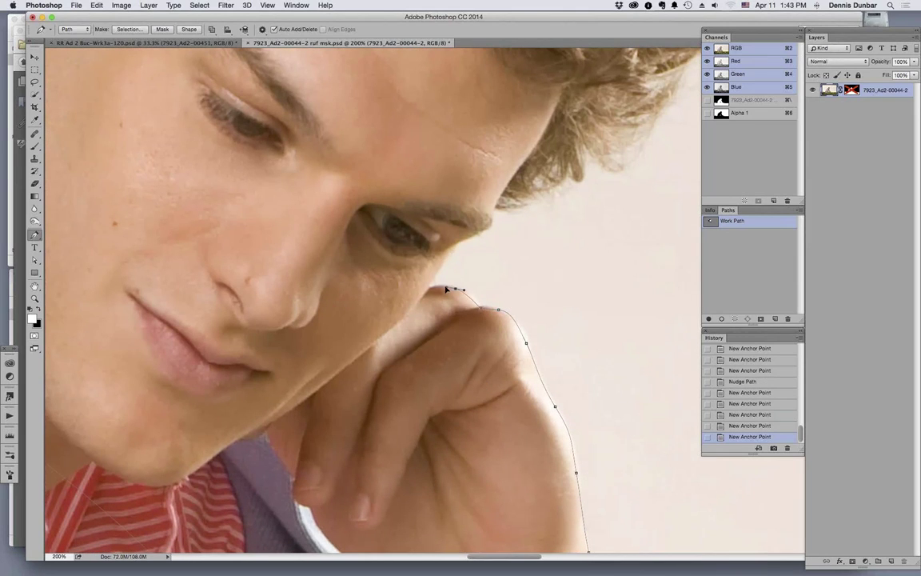
Follow the edge of the cheek from the knuckles up to the eyebrow with the path.
{"action": "left_click", "coordinate": [427, 287]}
{"action": "left_click", "coordinate": [438, 264]}
{"action": "left_click", "coordinate": [450, 245]}
{"action": "key", "text": "Up"}
Run the path just inside the edge of the front curls up to the crown and close it at its starting point.
{"action": "left_click", "coordinate": [493, 205]}
{"action": "left_click", "coordinate": [521, 177]}
{"action": "left_click", "coordinate": [554, 149]}
{"action": "left_click", "coordinate": [588, 124]}
{"action": "left_click", "coordinate": [623, 102]}
{"action": "left_click_drag", "start_coordinate": [596, 127], "coordinate": [362, 320]}
{"action": "left_click", "coordinate": [407, 116]}
{"action": "left_click_drag", "start_coordinate": [351, 116], "coordinate": [564, 357]}
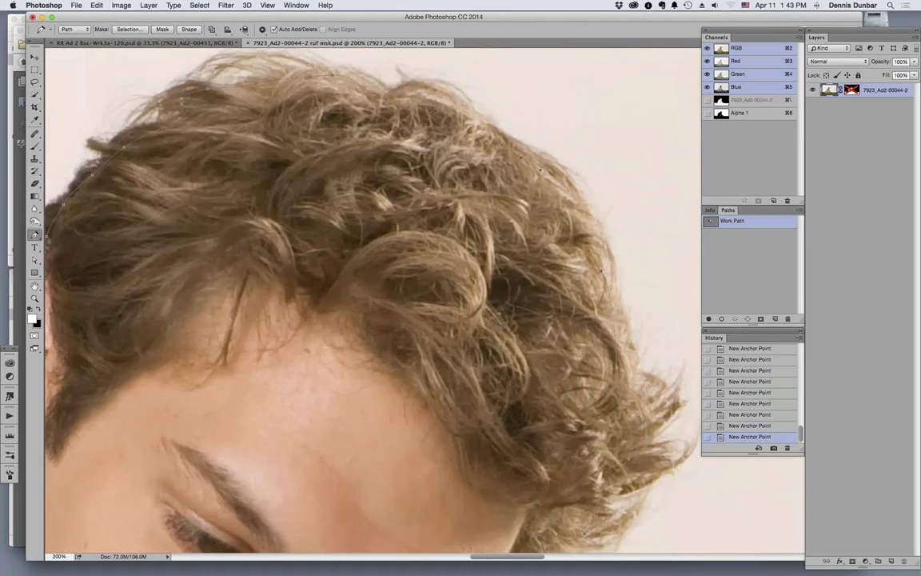
{"action": "left_click", "coordinate": [375, 97]}
Review the closed path around the head and shoulders at 33.3%, and examine at 200% where it runs relative to the hair's edge.
{"action": "key", "text": "super+minus"}
{"action": "key", "text": "super+minus"}
{"action": "key", "text": "super+minus"}
{"action": "key", "text": "super+minus"}
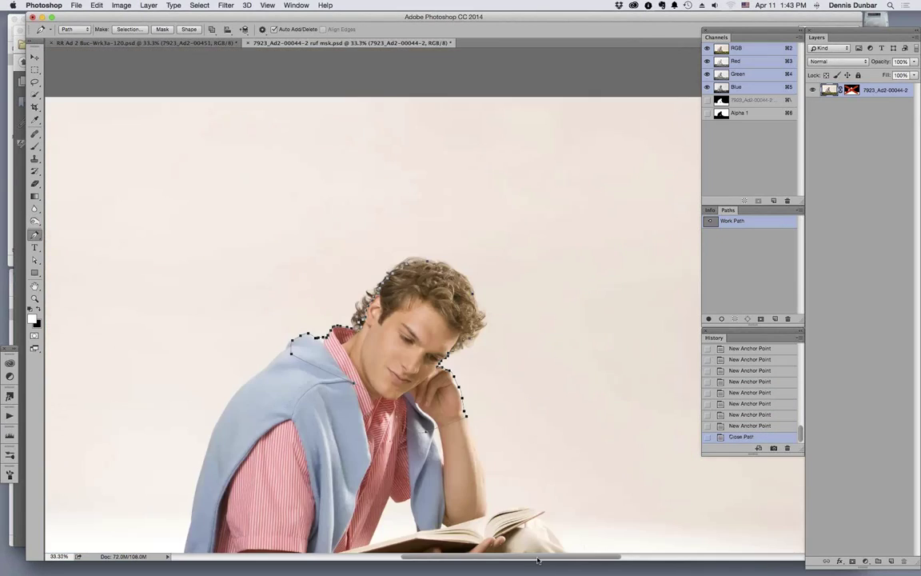
{"action": "key", "text": "super+plus"}
{"action": "key", "text": "super+plus"}
{"action": "key", "text": "super+plus"}
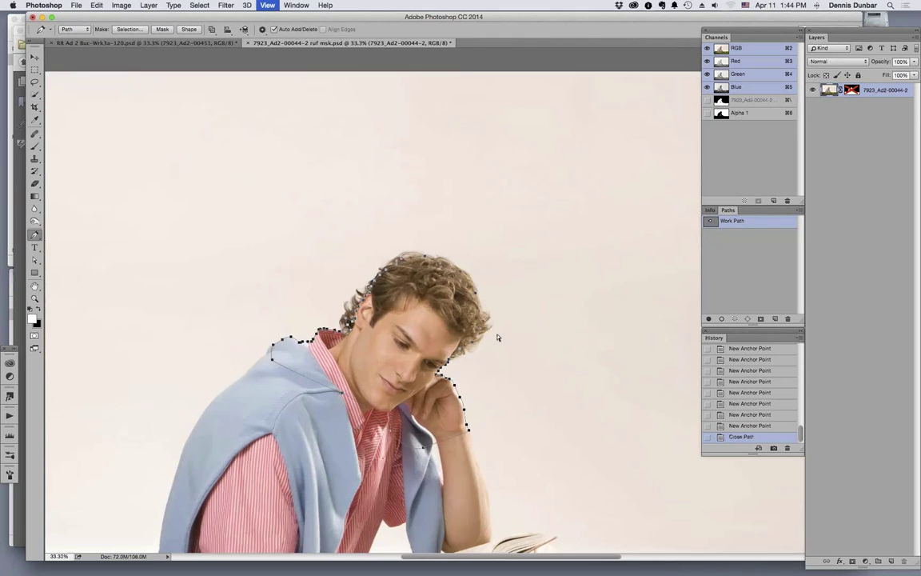
{"action": "key", "text": "super+plus"}
{"action": "left_click_drag", "start_coordinate": [414, 335], "coordinate": [481, 396]}
{"action": "left_click_drag", "start_coordinate": [349, 344], "coordinate": [485, 300]}
{"action": "left_click_drag", "start_coordinate": [404, 295], "coordinate": [364, 304]}
{"action": "scroll", "coordinate": [365, 304], "scroll_direction": "down", "scroll_amount": 5}
{"action": "scroll", "coordinate": [376, 300], "scroll_direction": "right", "scroll_amount": 10}
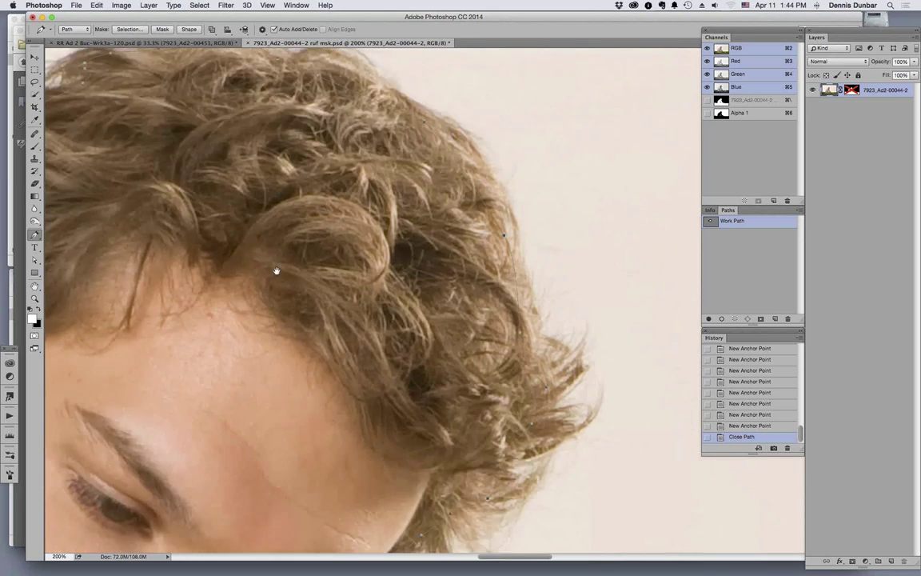
{"action": "scroll", "coordinate": [416, 293], "scroll_direction": "left", "scroll_amount": 10}
{"action": "scroll", "coordinate": [415, 292], "scroll_direction": "down", "scroll_amount": 3}
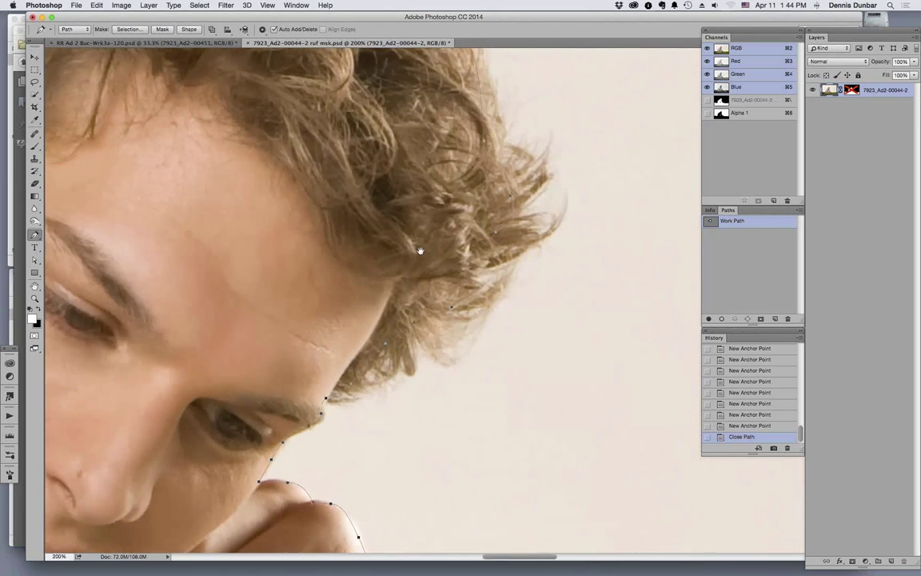
{"action": "scroll", "coordinate": [399, 205], "scroll_direction": "up", "scroll_amount": 10}
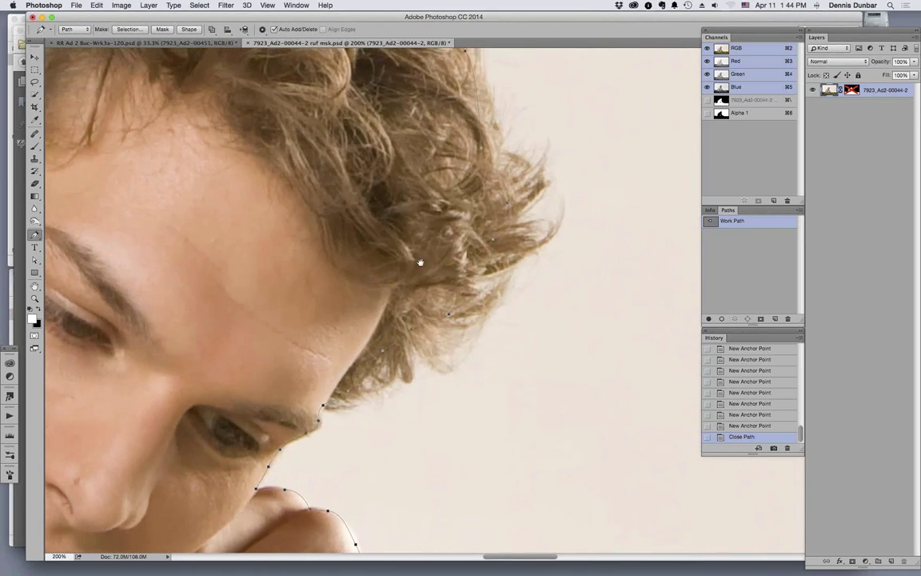
{"action": "scroll", "coordinate": [421, 261], "scroll_direction": "left", "scroll_amount": 3}
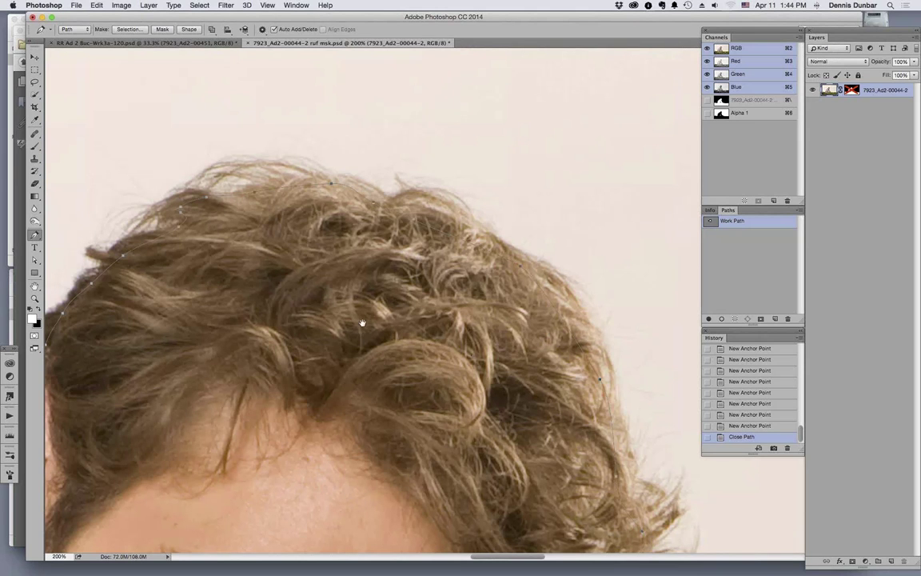
{"action": "scroll", "coordinate": [362, 323], "scroll_direction": "left", "scroll_amount": 3}
{"action": "scroll", "coordinate": [406, 302], "scroll_direction": "down", "scroll_amount": 5}
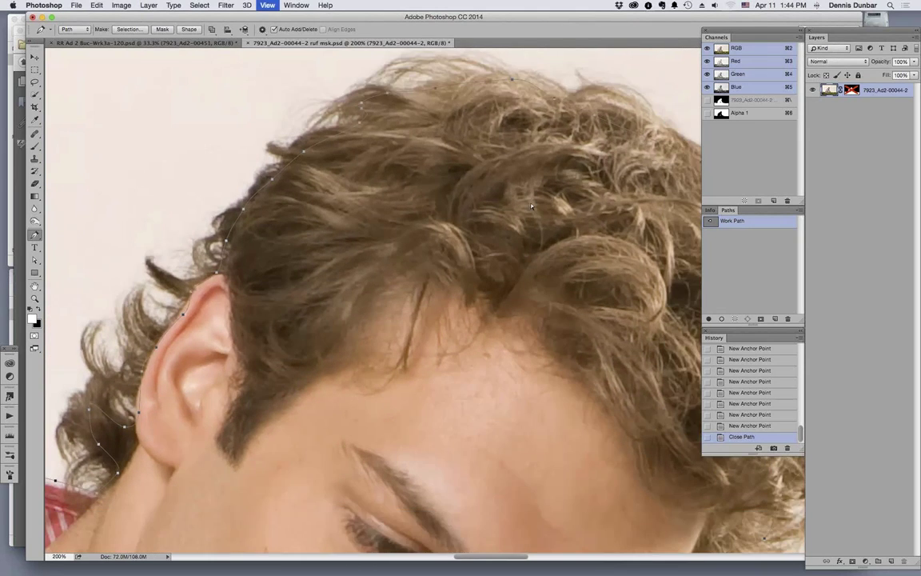
Save the closed work path around the head and shoulders under the name Outline.
{"action": "key", "text": "super+minus"}
{"action": "key", "text": "super+minus"}
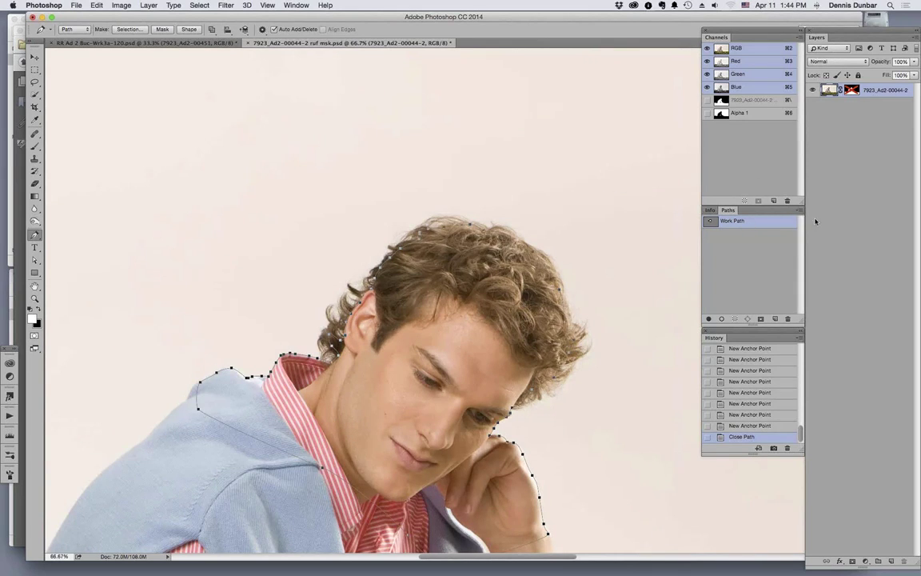
{"action": "double_click", "coordinate": [740, 225]}
{"action": "left_click", "coordinate": [518, 275]}
{"action": "double_click", "coordinate": [726, 221]}
{"action": "type", "text": "Outline"}
{"action": "key", "text": "Return"}
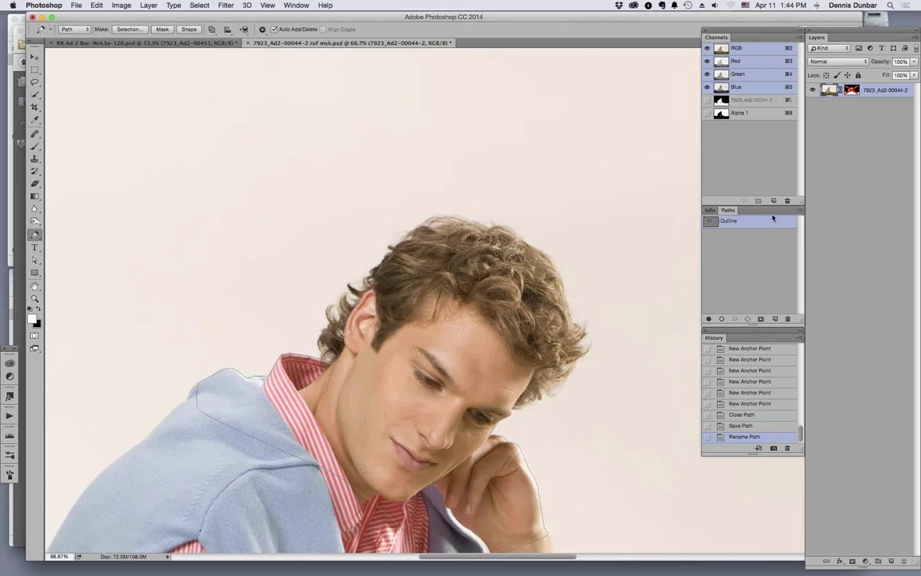
Make a new anti-aliased selection from the Outline path with a feather radius of 1 pixel.
{"action": "left_click_drag", "start_coordinate": [475, 368], "coordinate": [504, 191]}
{"action": "left_click_drag", "start_coordinate": [500, 390], "coordinate": [486, 229]}
{"action": "left_click_drag", "start_coordinate": [383, 426], "coordinate": [317, 334]}
{"action": "scroll", "coordinate": [503, 280], "scroll_direction": "up", "scroll_amount": 10}
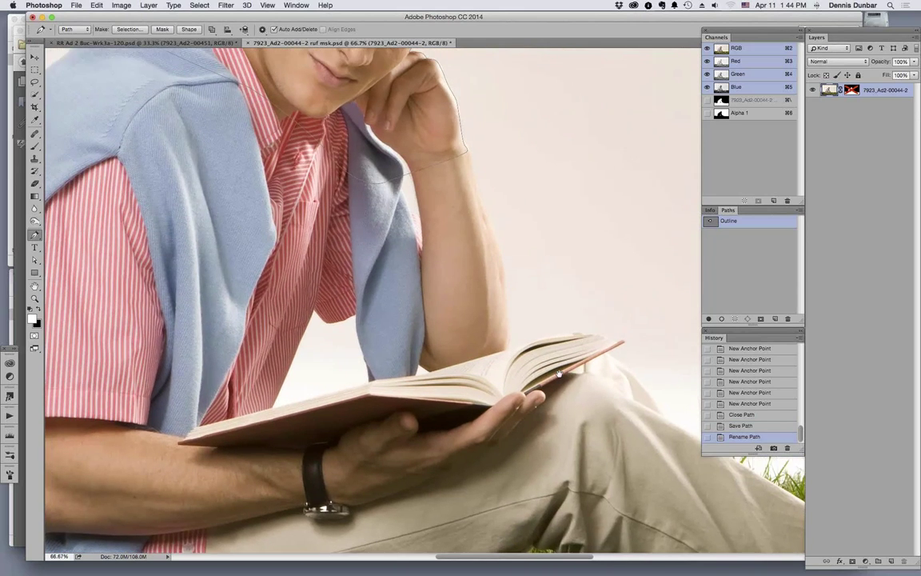
{"action": "scroll", "coordinate": [400, 320], "scroll_direction": "left", "scroll_amount": 8}
{"action": "scroll", "coordinate": [399, 320], "scroll_direction": "down", "scroll_amount": 4}
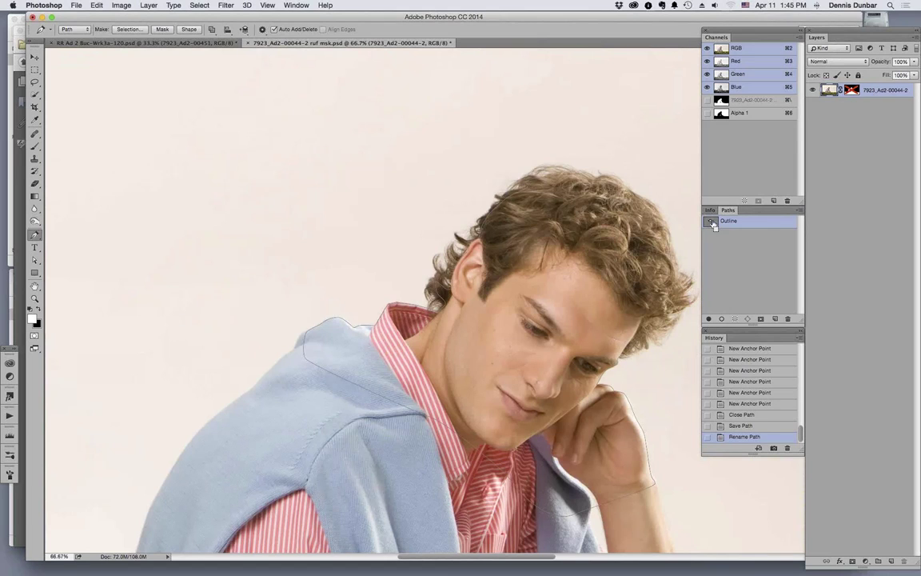
{"action": "left_click", "coordinate": [800, 211]}
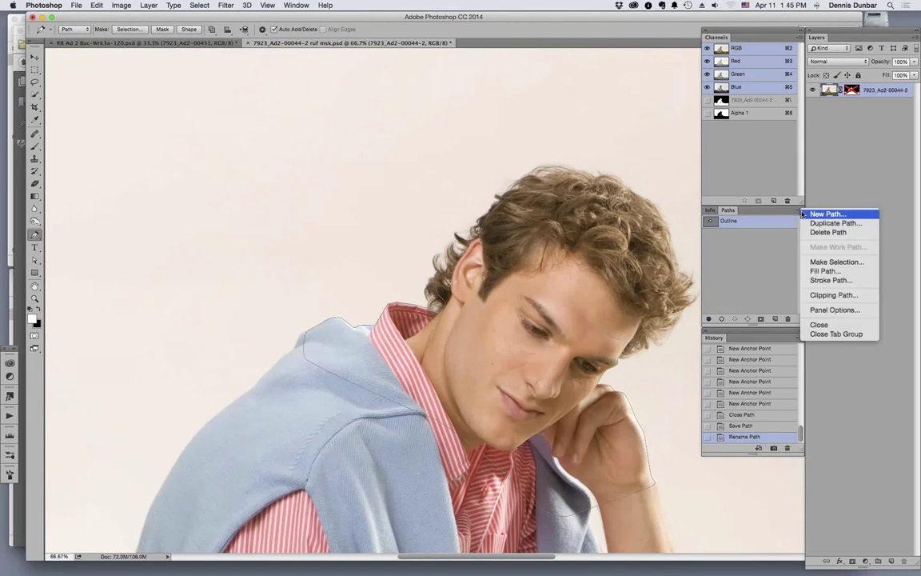
{"action": "left_click", "coordinate": [836, 263]}
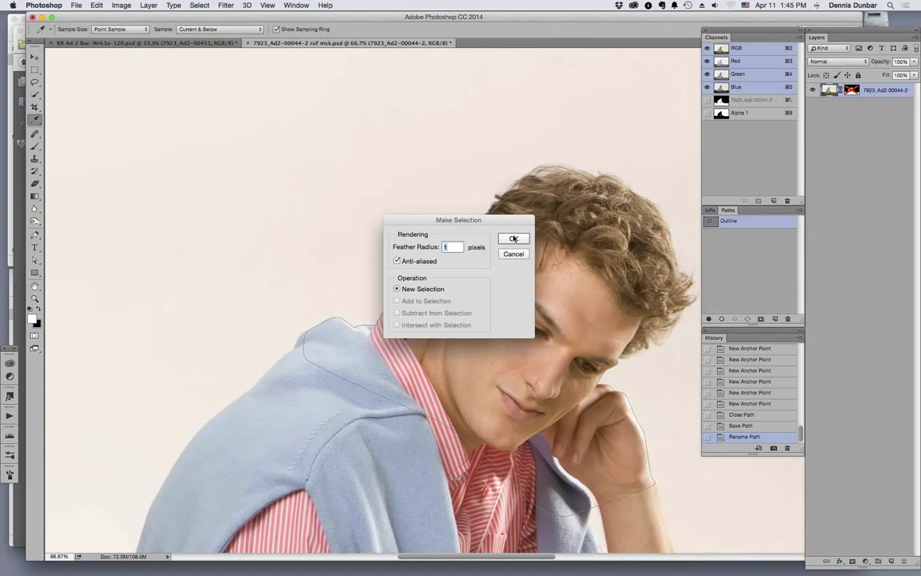
{"action": "left_click_drag", "start_coordinate": [509, 221], "coordinate": [349, 103]}
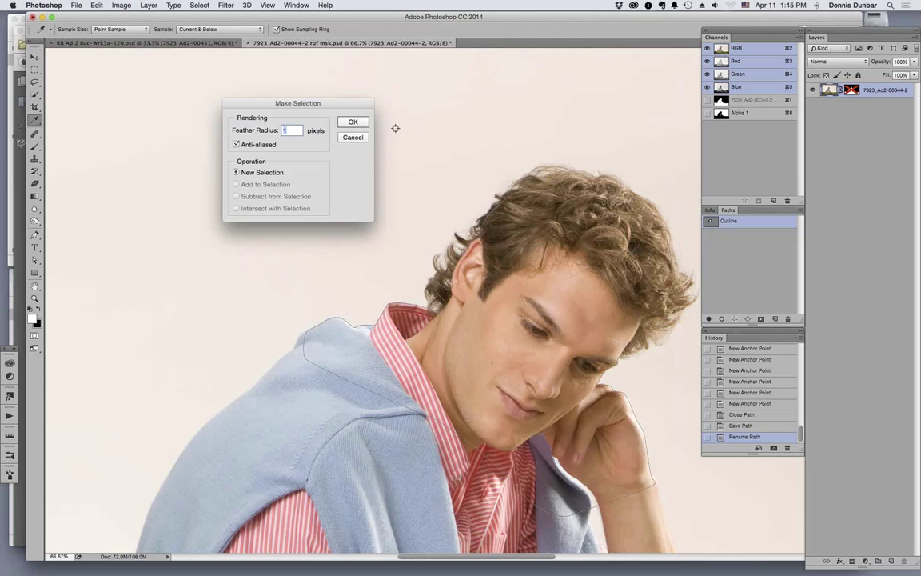
{"action": "left_click", "coordinate": [351, 121]}
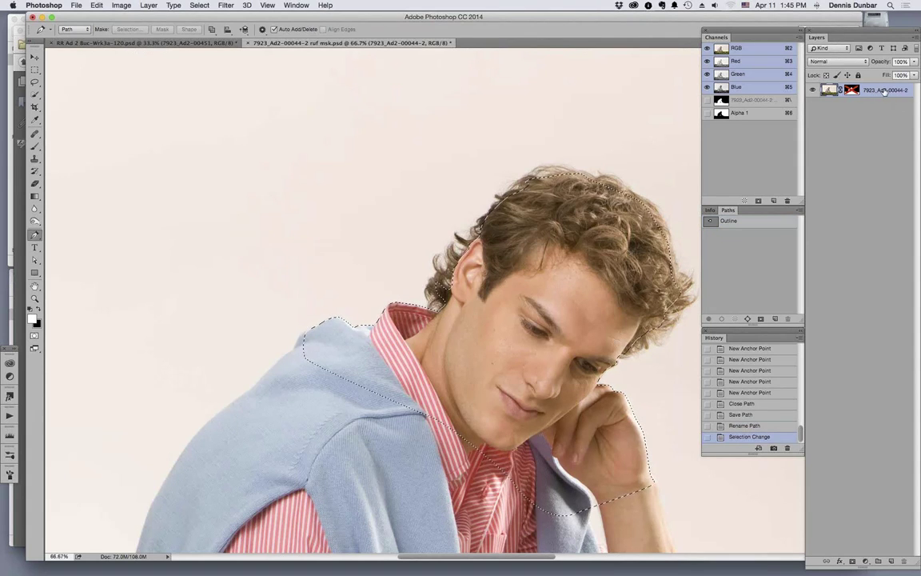
Duplicate the photo layer and replace the copy's layer mask with one made from the selection.
{"action": "left_click_drag", "start_coordinate": [888, 89], "coordinate": [904, 561]}
{"action": "left_click", "coordinate": [436, 190]}
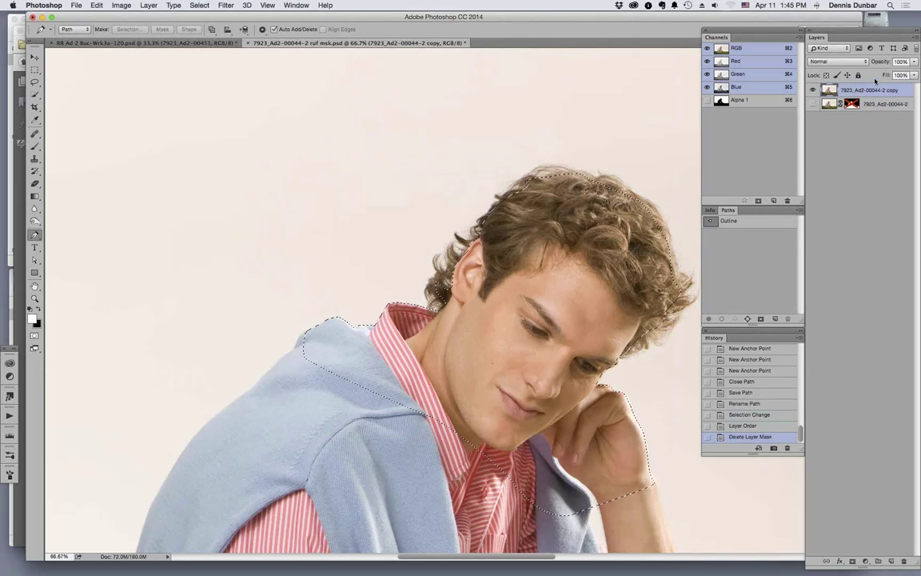
{"action": "left_click", "coordinate": [854, 561]}
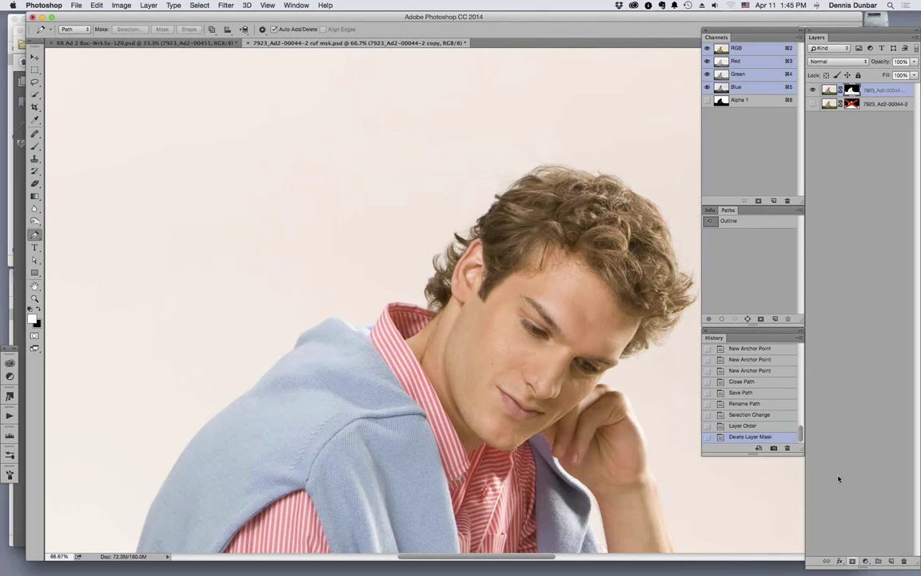
Examine the cutout's edges around the sweater and collar at 200%, and the whole cutout at 50%.
{"action": "left_click_drag", "start_coordinate": [531, 265], "coordinate": [496, 190]}
{"action": "key", "text": "super+1"}
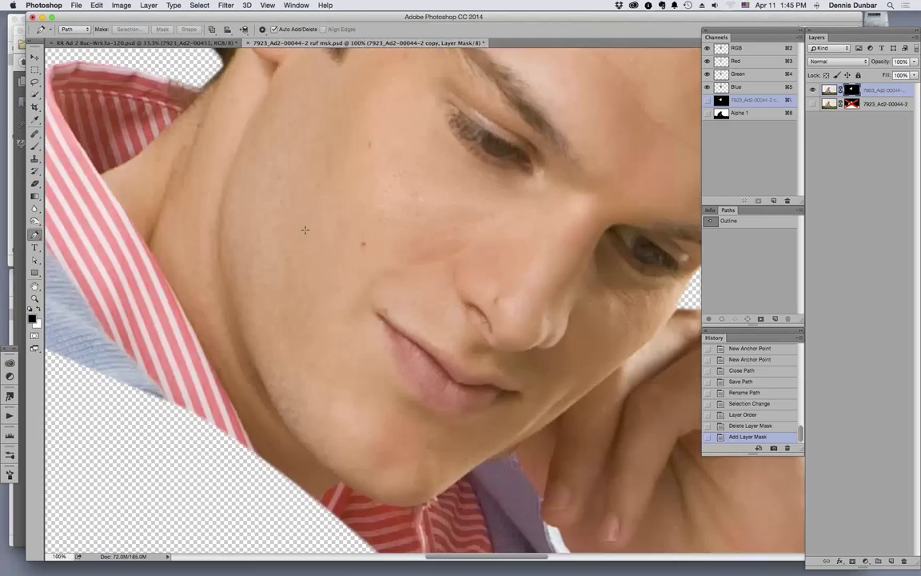
{"action": "left_click_drag", "start_coordinate": [305, 230], "coordinate": [652, 190]}
{"action": "key", "text": "super+plus"}
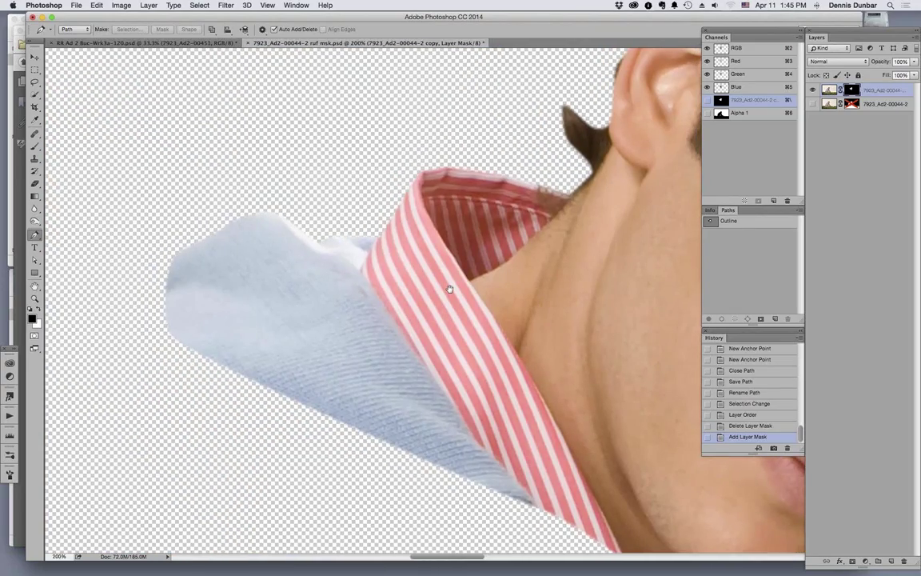
{"action": "scroll", "coordinate": [246, 359], "scroll_direction": "right", "scroll_amount": 5}
{"action": "key", "text": "super+minus"}
{"action": "key", "text": "super+minus"}
{"action": "key", "text": "super+minus"}
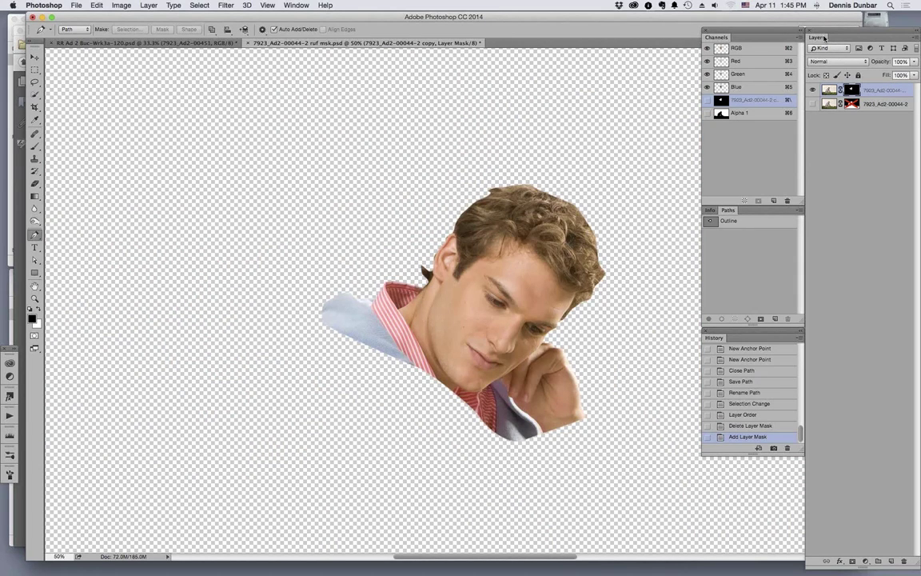
Create a new layer named Color and place it directly below the masked copy.
{"action": "key", "text": "super+shift+n"}
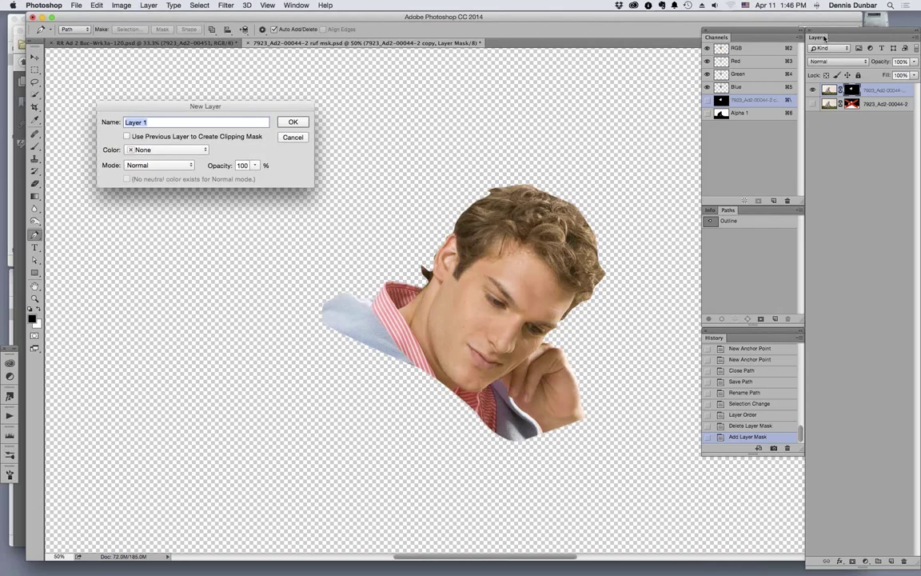
{"action": "type", "text": "Color"}
{"action": "left_click", "coordinate": [291, 122]}
{"action": "left_click_drag", "start_coordinate": [875, 104], "coordinate": [876, 106]}
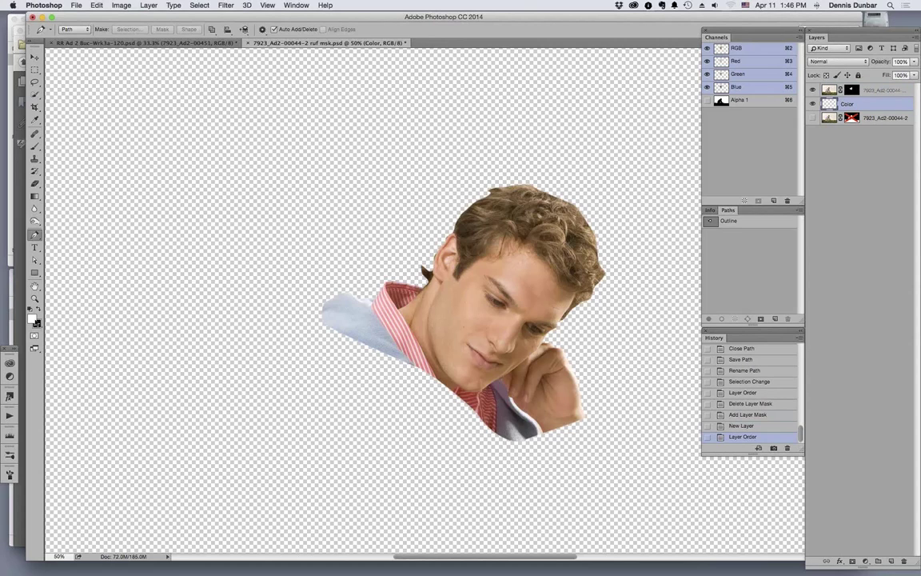
Choose a bright blue foreground color and fill the Color layer with it.
{"action": "left_click", "coordinate": [32, 319]}
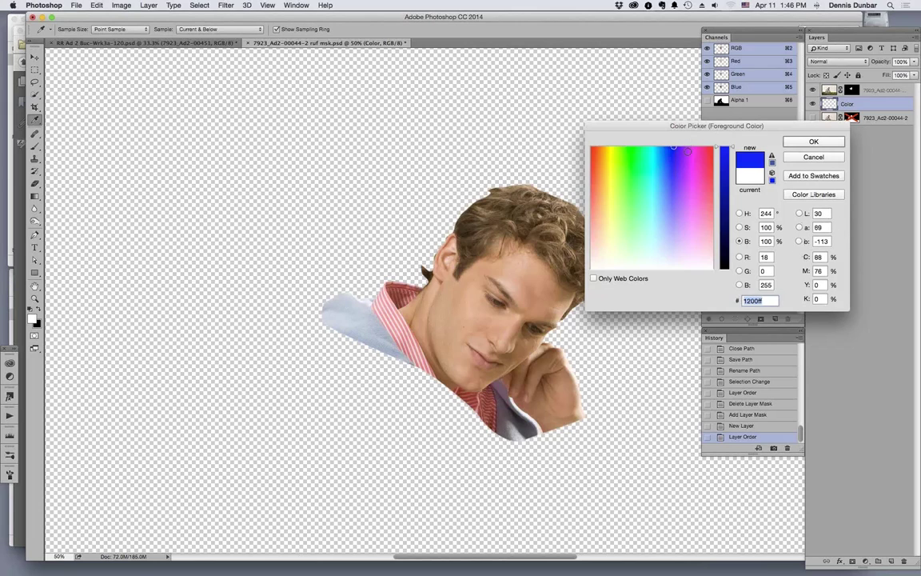
{"action": "left_click", "coordinate": [670, 148]}
{"action": "left_click", "coordinate": [811, 141]}
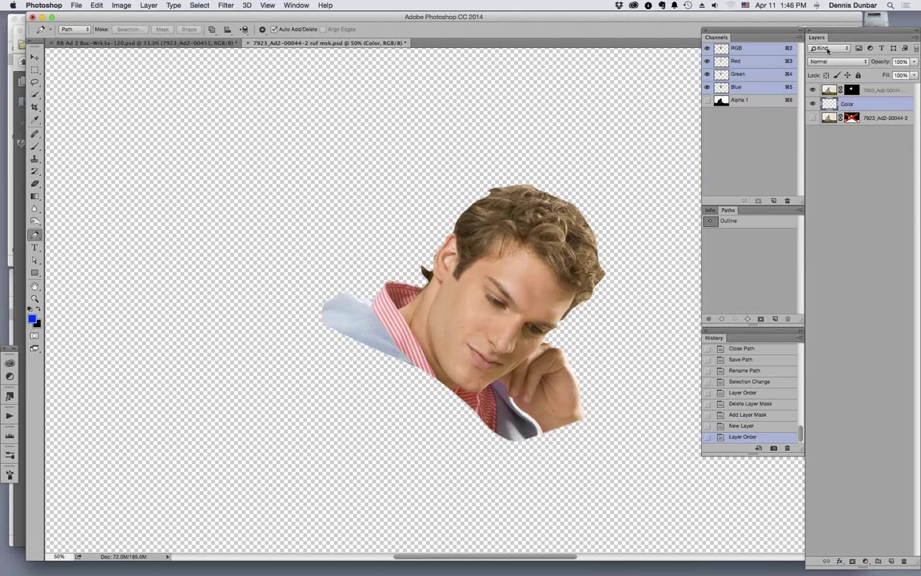
{"action": "key", "text": "alt+BackSpace"}
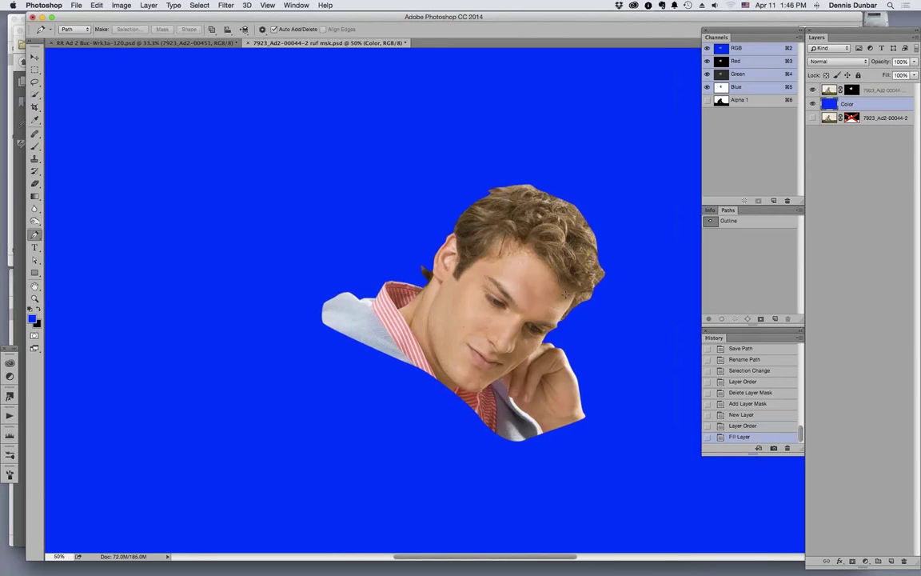
Examine the cutout's edge along the hand and cheek against the blue background at about 358%.
{"action": "key", "text": "z"}
{"action": "left_click_drag", "start_coordinate": [368, 288], "coordinate": [433, 237]}
{"action": "left_click_drag", "start_coordinate": [412, 285], "coordinate": [516, 435]}
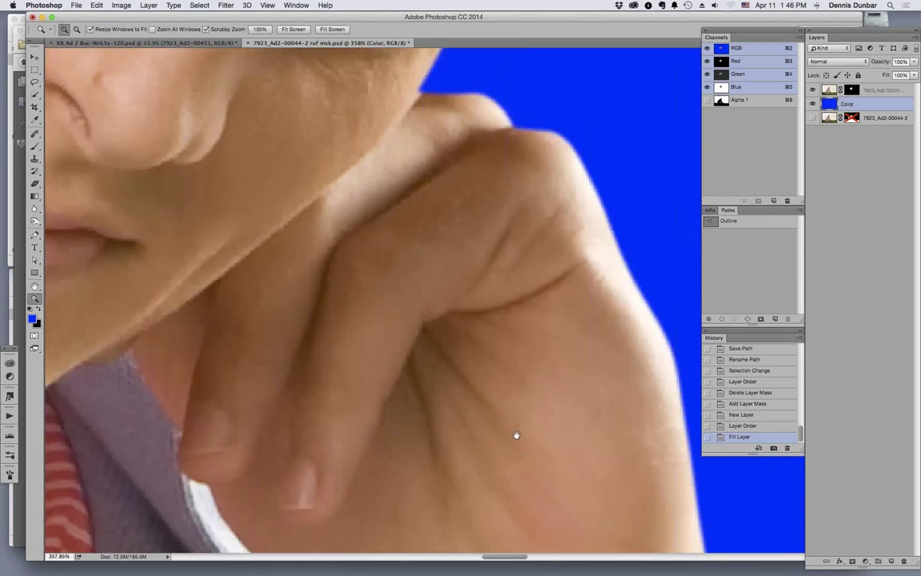
{"action": "scroll", "coordinate": [517, 435], "scroll_direction": "up", "scroll_amount": 5}
{"action": "left_click_drag", "start_coordinate": [525, 350], "coordinate": [486, 264]}
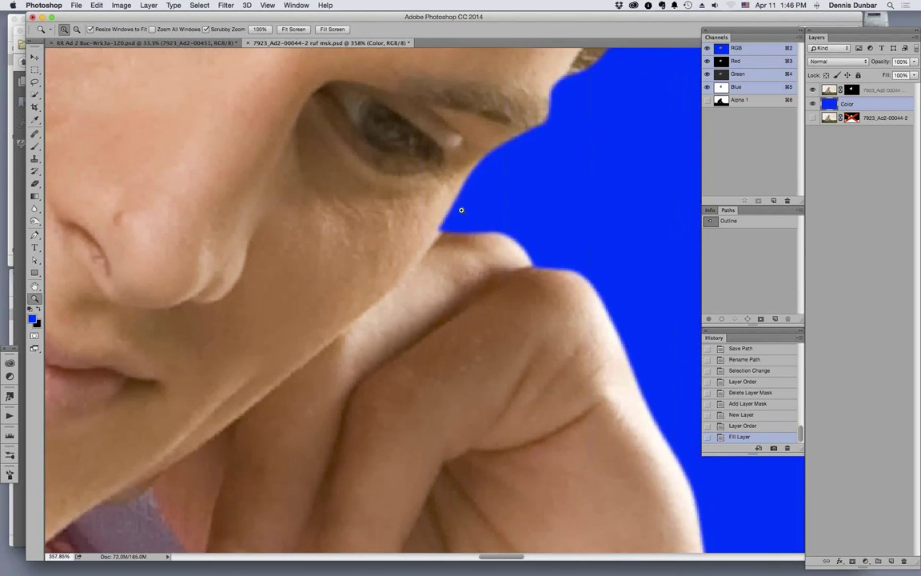
{"action": "scroll", "coordinate": [454, 305], "scroll_direction": "up", "scroll_amount": 2}
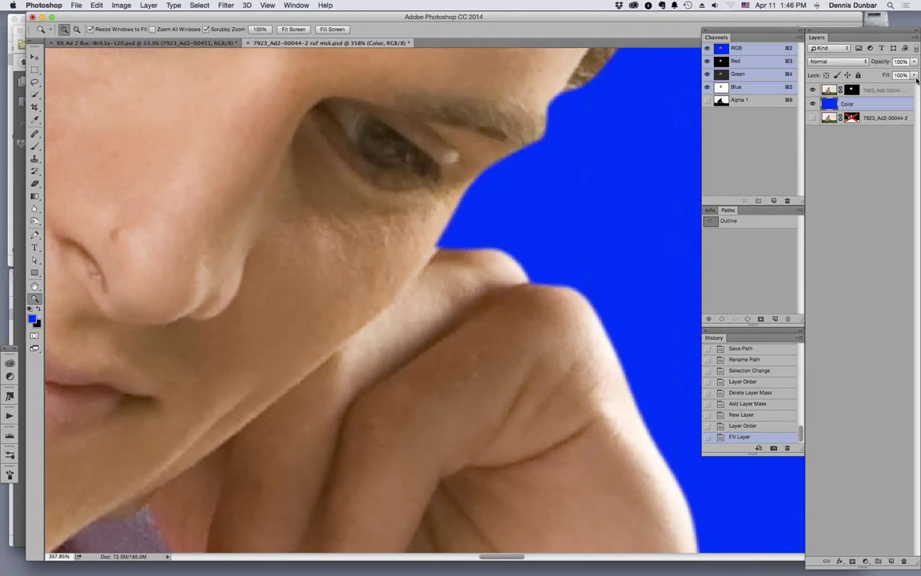
Select the masked copy's layer mask and open Refine Mask for it from the mask properties.
{"action": "left_click", "coordinate": [852, 90]}
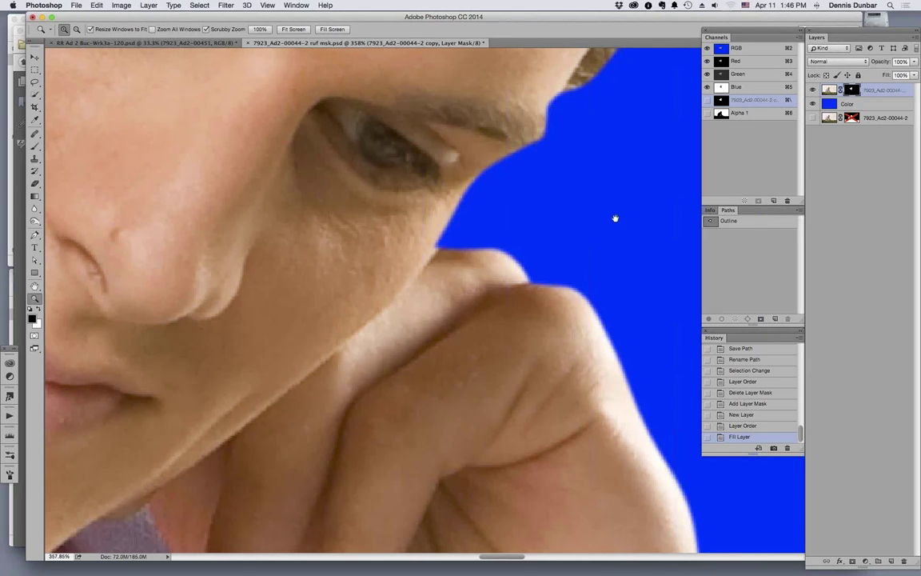
{"action": "left_click_drag", "start_coordinate": [615, 219], "coordinate": [547, 399]}
{"action": "left_click_drag", "start_coordinate": [559, 313], "coordinate": [590, 442]}
{"action": "scroll", "coordinate": [590, 442], "scroll_direction": "up", "scroll_amount": 2}
{"action": "key", "text": "super+minus"}
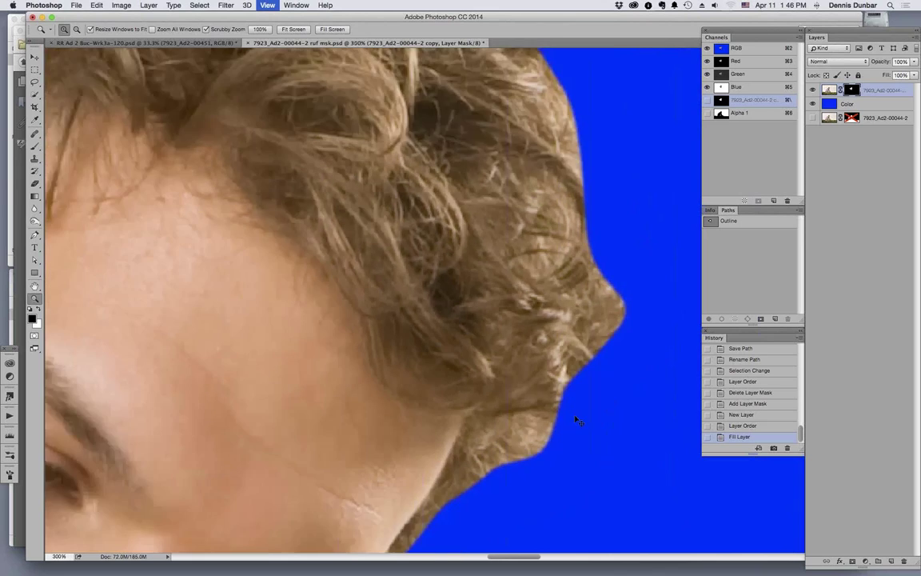
{"action": "key", "text": "super+1"}
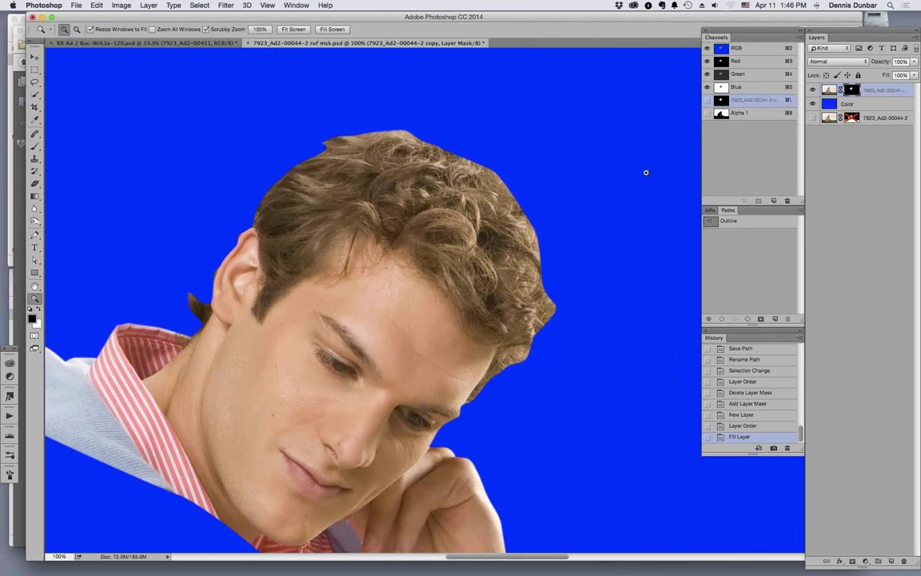
{"action": "left_click", "coordinate": [295, 4]}
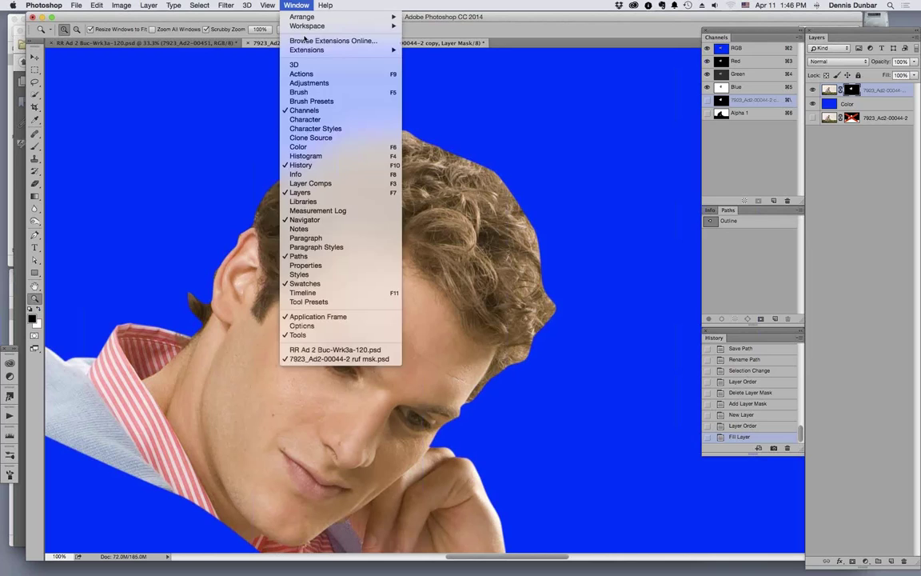
{"action": "left_click", "coordinate": [350, 266]}
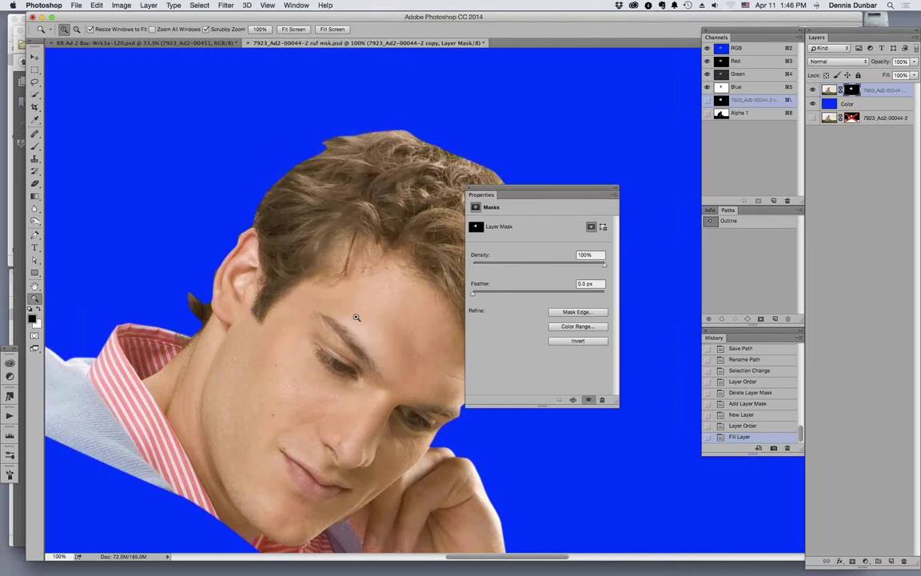
{"action": "left_click_drag", "start_coordinate": [548, 190], "coordinate": [701, 129]}
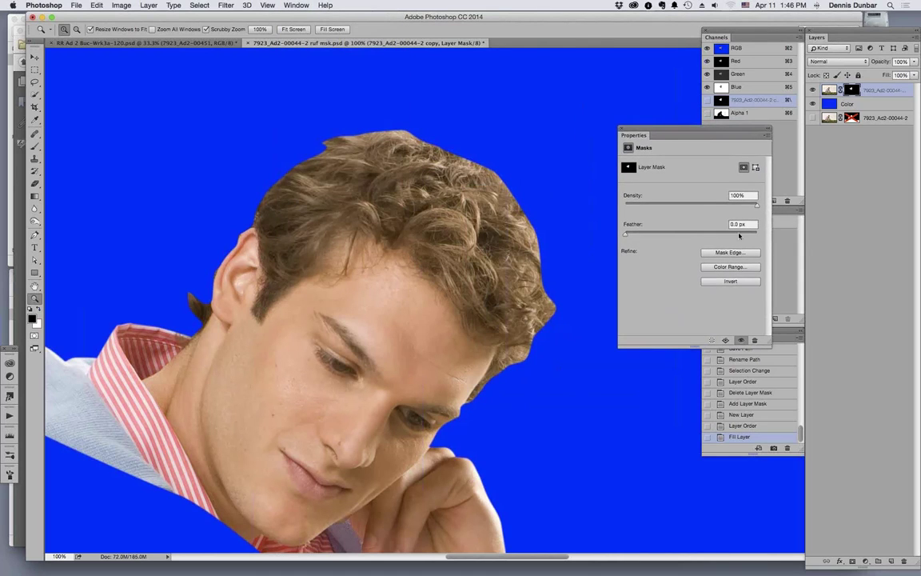
{"action": "left_click", "coordinate": [727, 252]}
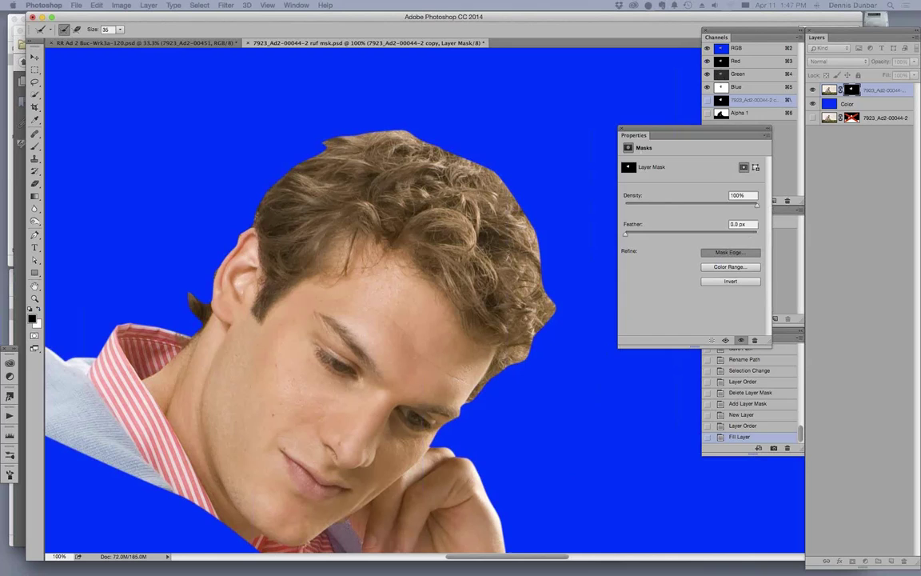
{"action": "left_click_drag", "start_coordinate": [709, 45], "coordinate": [836, 230]}
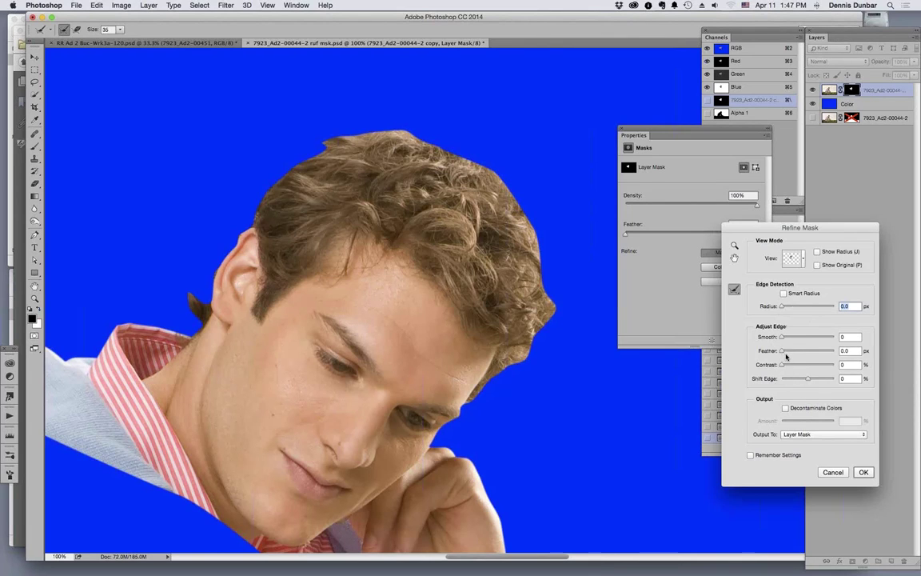
Try feathering the mask edge by 29.4 px with the edge shifted outward, and reset the refinement settings.
{"action": "left_click_drag", "start_coordinate": [782, 350], "coordinate": [807, 350]}
{"action": "left_click_drag", "start_coordinate": [809, 387], "coordinate": [816, 386]}
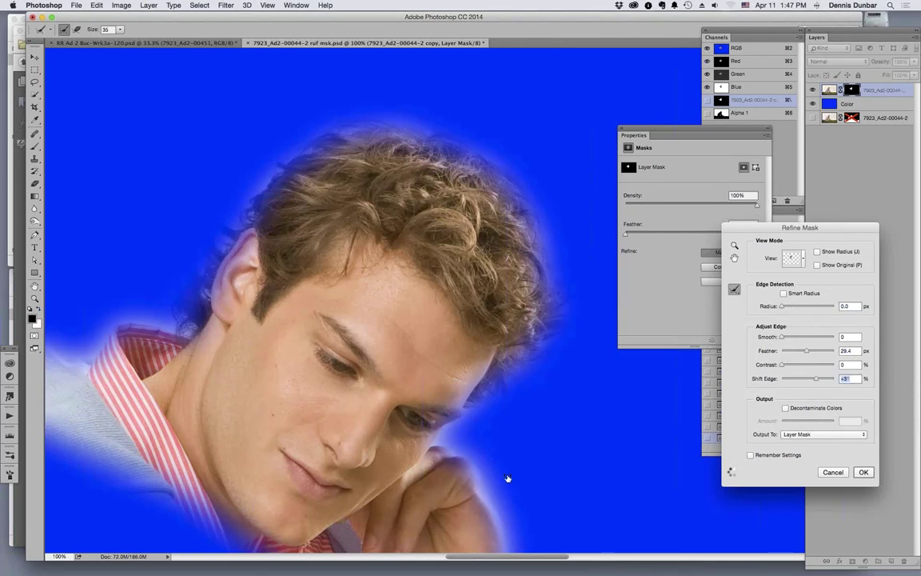
{"action": "scroll", "coordinate": [510, 257], "scroll_direction": "down", "scroll_amount": 5}
{"action": "left_click_drag", "start_coordinate": [809, 381], "coordinate": [815, 381]}
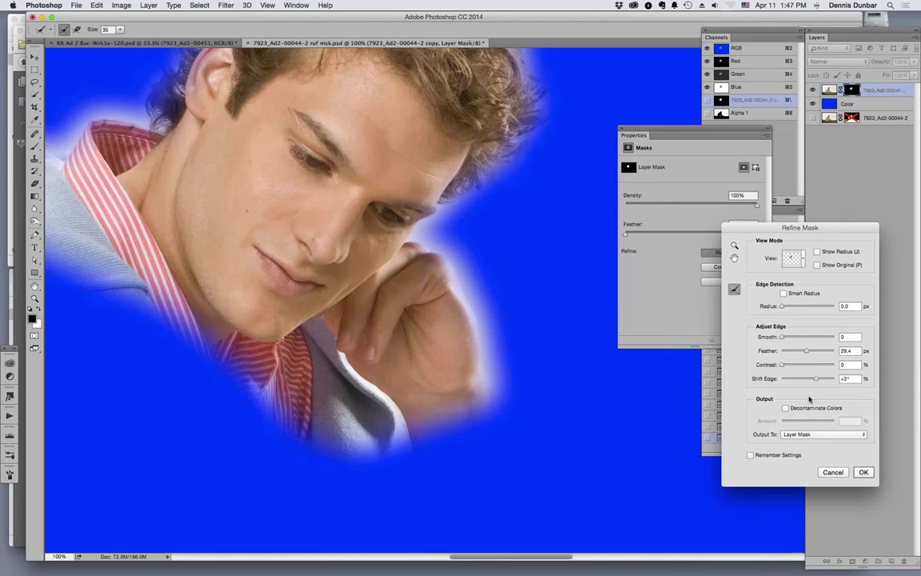
{"action": "left_click", "coordinate": [833, 472], "text": "alt"}
Turn on Smart Radius with a radius of 94 px and check the edges around the hand and collar.
{"action": "left_click_drag", "start_coordinate": [547, 326], "coordinate": [659, 485]}
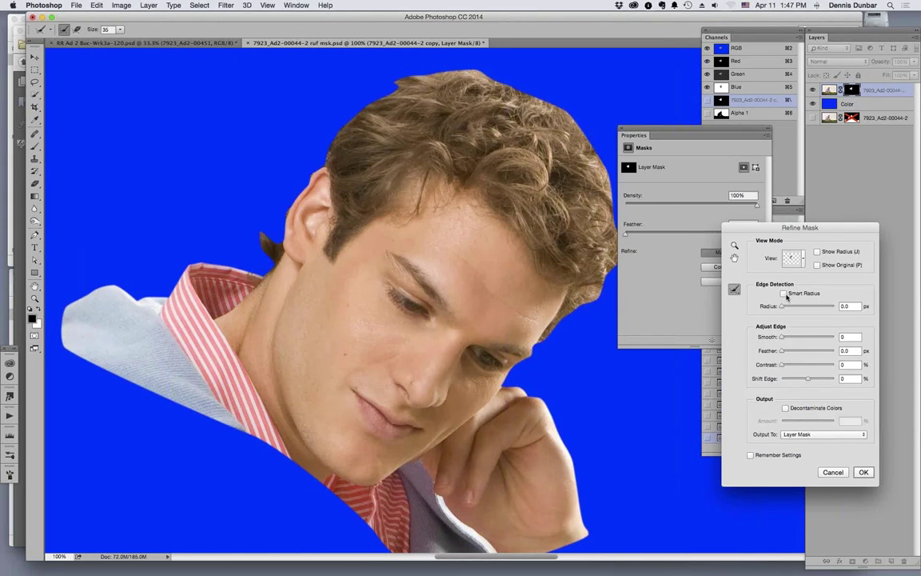
{"action": "left_click_drag", "start_coordinate": [782, 308], "coordinate": [830, 307]}
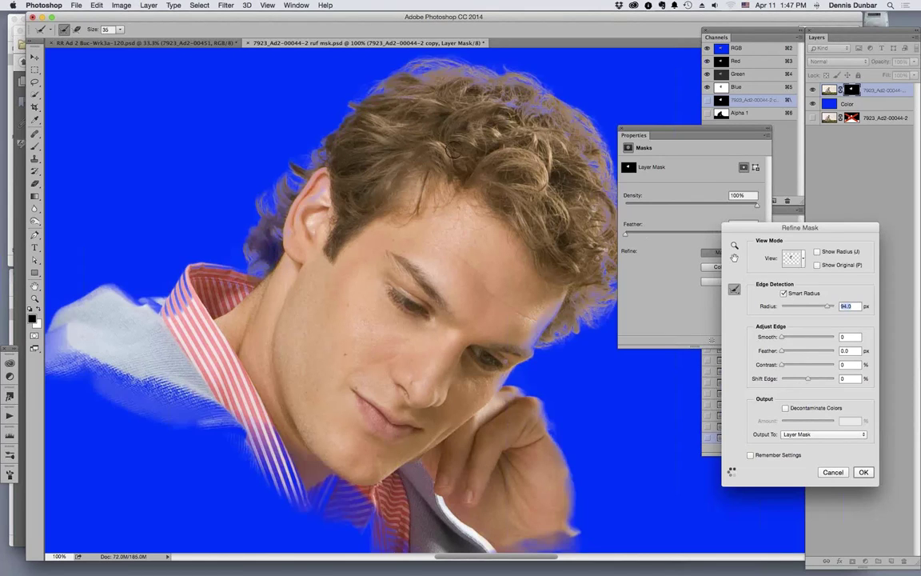
{"action": "left_click_drag", "start_coordinate": [441, 258], "coordinate": [339, 181]}
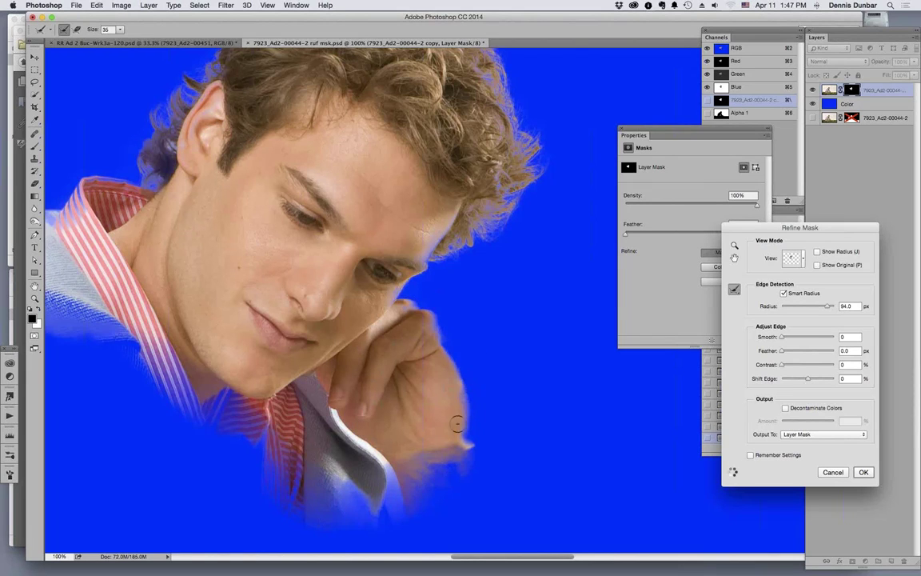
{"action": "scroll", "coordinate": [620, 370], "scroll_direction": "left", "scroll_amount": 7}
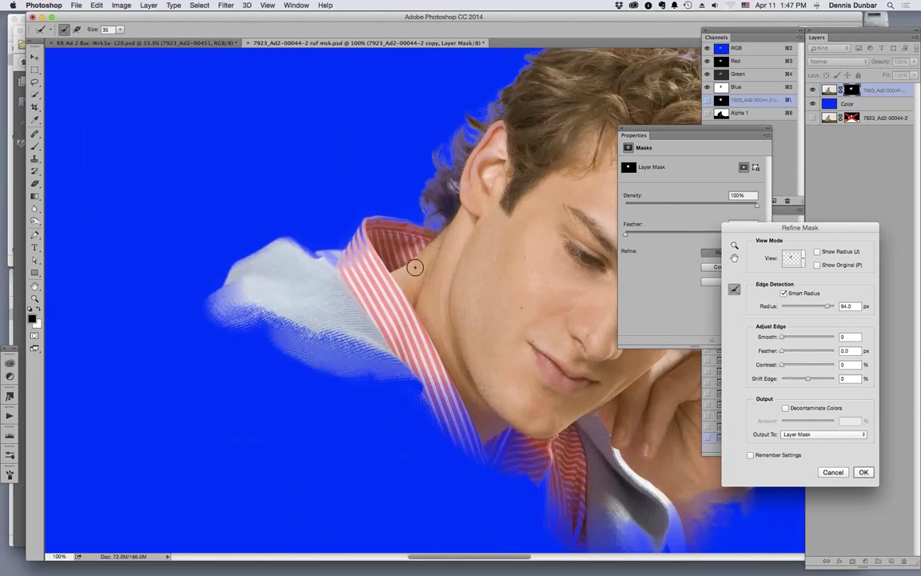
Check the collar, hand and hair edges, set the edge detection radius back to 0 px and turn Smart Radius off.
{"action": "scroll", "coordinate": [333, 290], "scroll_direction": "right", "scroll_amount": 3}
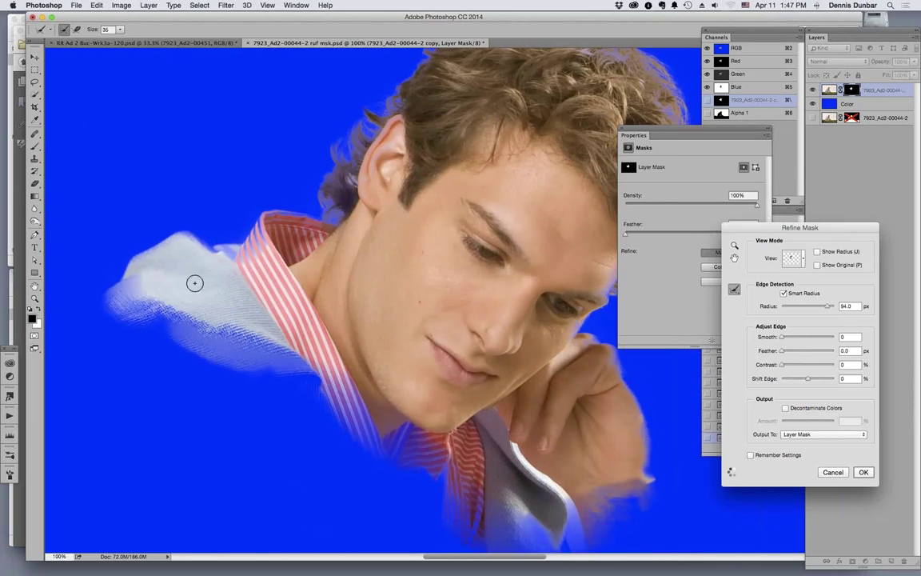
{"action": "scroll", "coordinate": [375, 303], "scroll_direction": "right", "scroll_amount": 5}
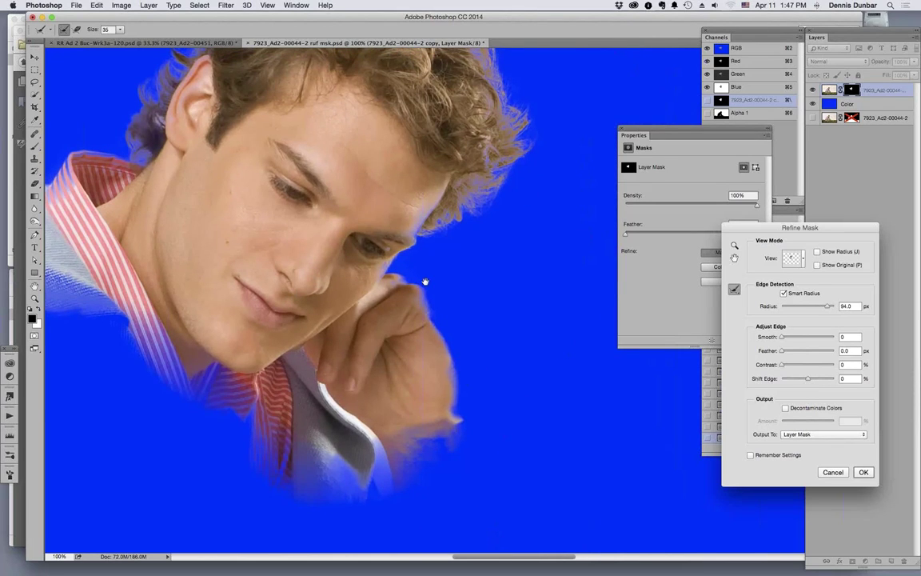
{"action": "scroll", "coordinate": [425, 281], "scroll_direction": "up", "scroll_amount": 5}
{"action": "scroll", "coordinate": [425, 281], "scroll_direction": "left", "scroll_amount": 3}
{"action": "left_click_drag", "start_coordinate": [827, 312], "coordinate": [782, 308]}
{"action": "left_click", "coordinate": [784, 292]}
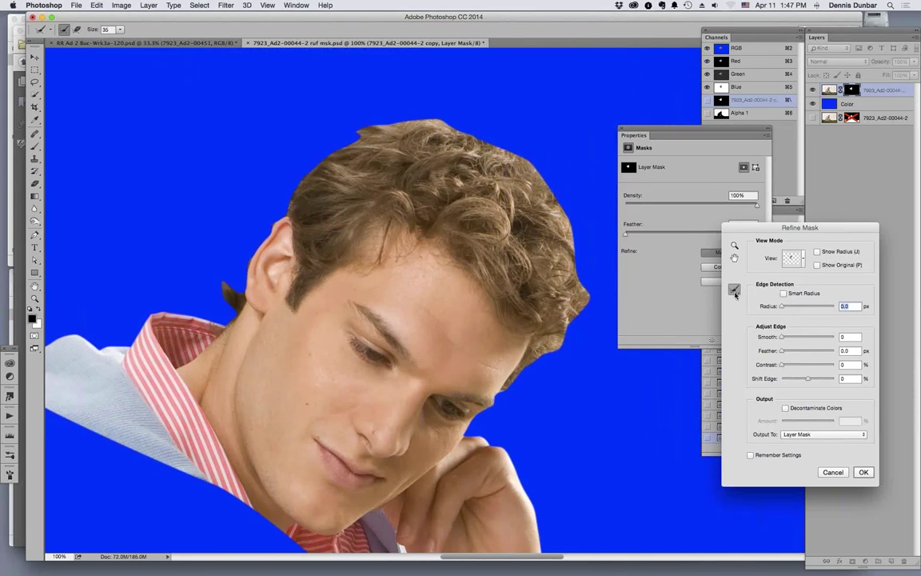
Brush the Refine Radius tool at size 34 along all the hair edges, including behind the ear, and apply the refinement to the layer mask.
{"action": "mouse_move", "coordinate": [304, 176]}
{"action": "left_mouse_down"}
{"action": "mouse_move", "coordinate": [278, 216]}
{"action": "mouse_move", "coordinate": [290, 183]}
{"action": "mouse_move", "coordinate": [324, 148]}
{"action": "mouse_move", "coordinate": [304, 150]}
{"action": "mouse_move", "coordinate": [387, 110]}
{"action": "mouse_move", "coordinate": [407, 113]}
{"action": "mouse_move", "coordinate": [380, 119]}
{"action": "mouse_move", "coordinate": [409, 103]}
{"action": "mouse_move", "coordinate": [463, 118]}
{"action": "mouse_move", "coordinate": [403, 113]}
{"action": "mouse_move", "coordinate": [490, 126]}
{"action": "mouse_move", "coordinate": [462, 117]}
{"action": "mouse_move", "coordinate": [457, 123]}
{"action": "mouse_move", "coordinate": [521, 139]}
{"action": "mouse_move", "coordinate": [481, 112]}
{"action": "mouse_move", "coordinate": [524, 140]}
{"action": "mouse_move", "coordinate": [476, 129]}
{"action": "mouse_move", "coordinate": [524, 145]}
{"action": "mouse_move", "coordinate": [471, 125]}
{"action": "mouse_move", "coordinate": [539, 153]}
{"action": "mouse_move", "coordinate": [564, 184]}
{"action": "mouse_move", "coordinate": [555, 174]}
{"action": "mouse_move", "coordinate": [550, 187]}
{"action": "mouse_move", "coordinate": [571, 193]}
{"action": "mouse_move", "coordinate": [598, 278]}
{"action": "left_mouse_up"}
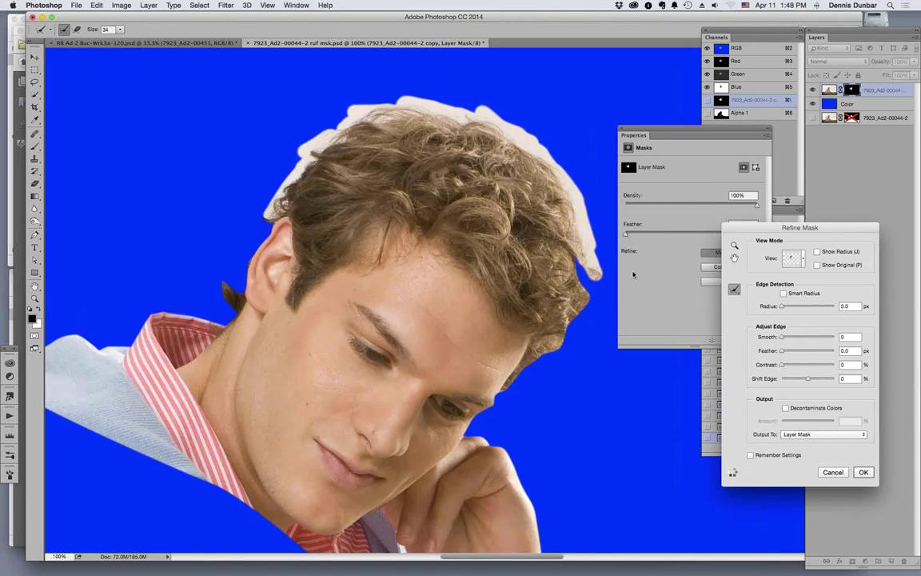
{"action": "left_click_drag", "start_coordinate": [587, 253], "coordinate": [593, 310]}
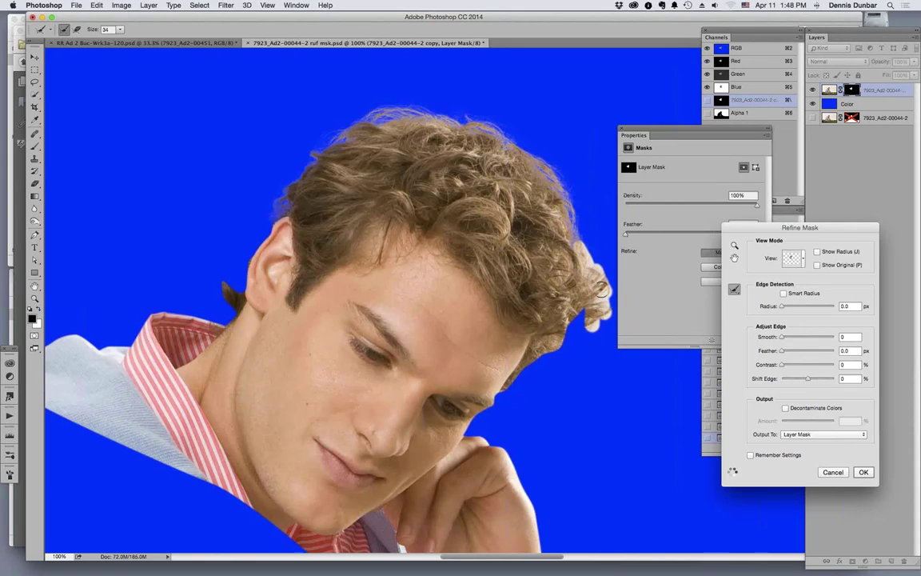
{"action": "mouse_move", "coordinate": [593, 310]}
{"action": "left_mouse_down"}
{"action": "mouse_move", "coordinate": [550, 366]}
{"action": "mouse_move", "coordinate": [572, 347]}
{"action": "mouse_move", "coordinate": [523, 382]}
{"action": "mouse_move", "coordinate": [528, 372]}
{"action": "mouse_move", "coordinate": [498, 407]}
{"action": "mouse_move", "coordinate": [580, 356]}
{"action": "mouse_move", "coordinate": [604, 317]}
{"action": "mouse_move", "coordinate": [602, 273]}
{"action": "mouse_move", "coordinate": [576, 231]}
{"action": "mouse_move", "coordinate": [581, 254]}
{"action": "mouse_move", "coordinate": [554, 205]}
{"action": "left_mouse_up"}
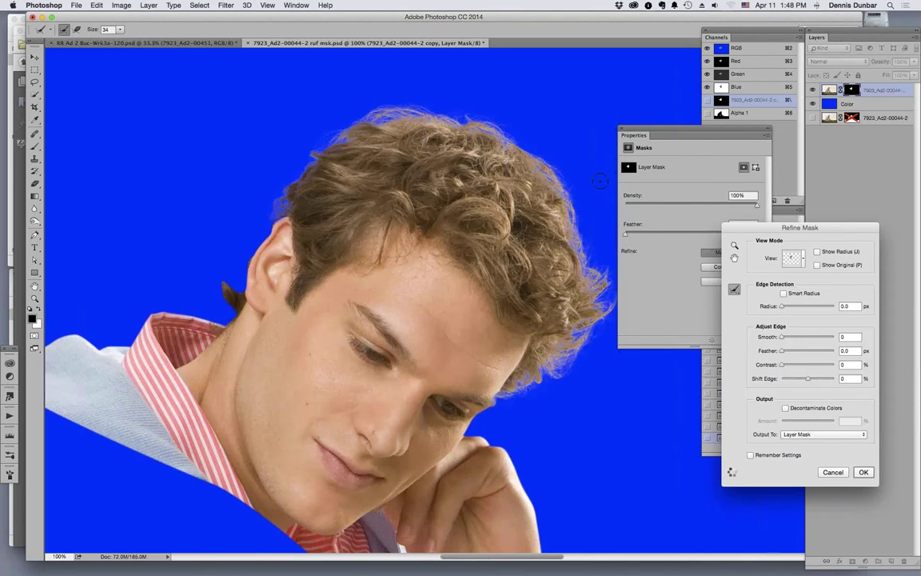
{"action": "mouse_move", "coordinate": [242, 277]}
{"action": "left_mouse_down"}
{"action": "mouse_move", "coordinate": [191, 248]}
{"action": "mouse_move", "coordinate": [189, 267]}
{"action": "mouse_move", "coordinate": [204, 280]}
{"action": "mouse_move", "coordinate": [196, 240]}
{"action": "mouse_move", "coordinate": [215, 254]}
{"action": "mouse_move", "coordinate": [209, 231]}
{"action": "mouse_move", "coordinate": [240, 256]}
{"action": "mouse_move", "coordinate": [212, 228]}
{"action": "mouse_move", "coordinate": [239, 200]}
{"action": "mouse_move", "coordinate": [249, 222]}
{"action": "mouse_move", "coordinate": [214, 196]}
{"action": "mouse_move", "coordinate": [254, 190]}
{"action": "mouse_move", "coordinate": [228, 180]}
{"action": "mouse_move", "coordinate": [212, 271]}
{"action": "mouse_move", "coordinate": [192, 272]}
{"action": "mouse_move", "coordinate": [214, 312]}
{"action": "mouse_move", "coordinate": [183, 264]}
{"action": "mouse_move", "coordinate": [233, 224]}
{"action": "mouse_move", "coordinate": [252, 170]}
{"action": "mouse_move", "coordinate": [281, 140]}
{"action": "mouse_move", "coordinate": [319, 147]}
{"action": "mouse_move", "coordinate": [299, 121]}
{"action": "mouse_move", "coordinate": [259, 168]}
{"action": "mouse_move", "coordinate": [255, 192]}
{"action": "mouse_move", "coordinate": [331, 160]}
{"action": "left_mouse_up"}
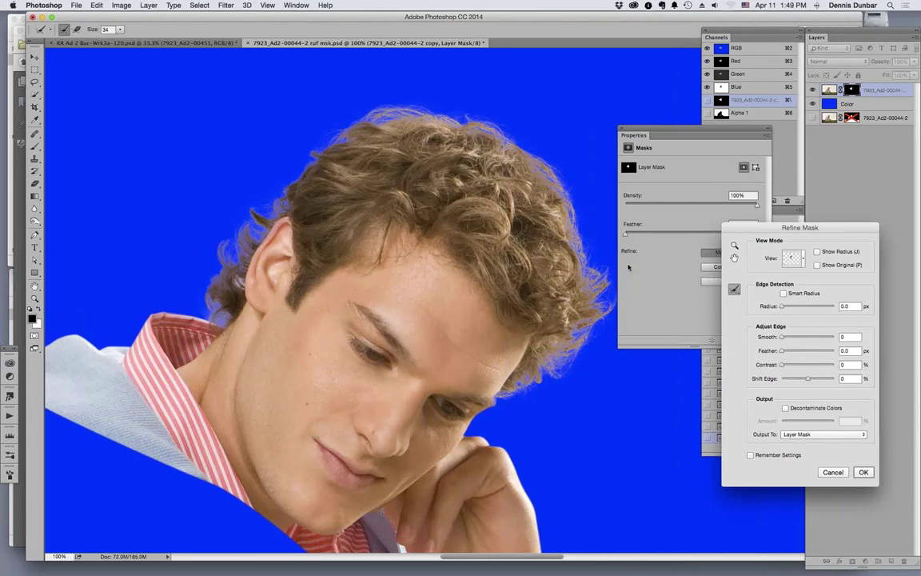
{"action": "left_click", "coordinate": [863, 472]}
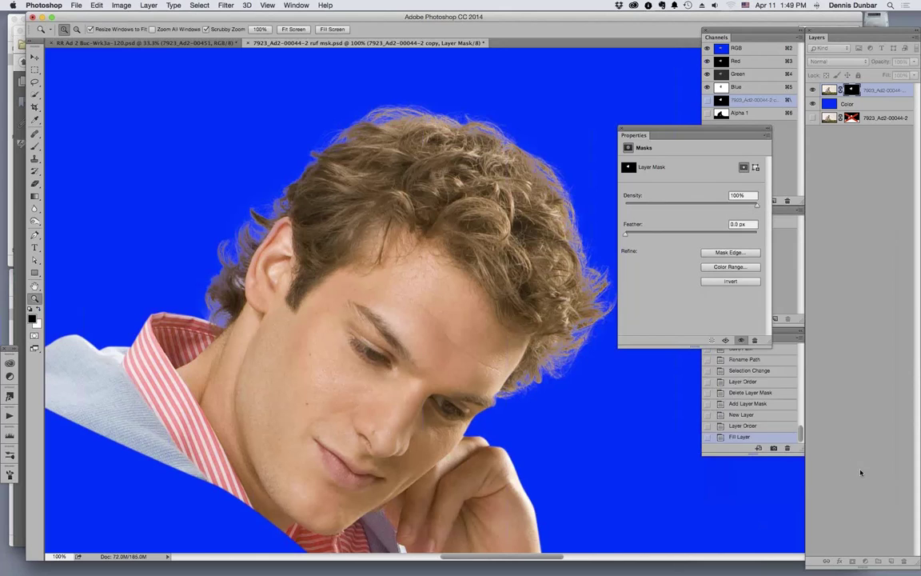
Display the layer mask on its own and examine its hair edges around the head at 300%.
{"action": "left_click", "coordinate": [853, 91], "text": "alt"}
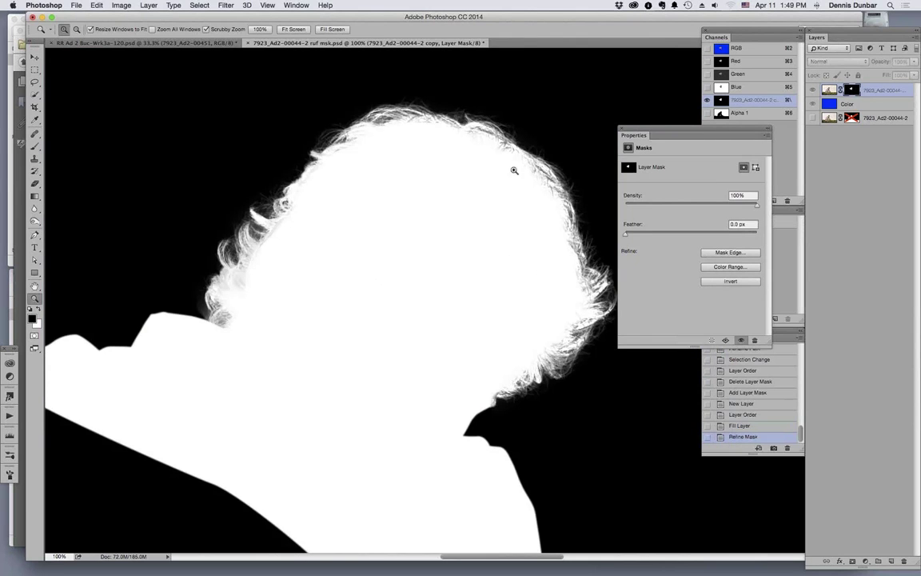
{"action": "left_click", "coordinate": [450, 171]}
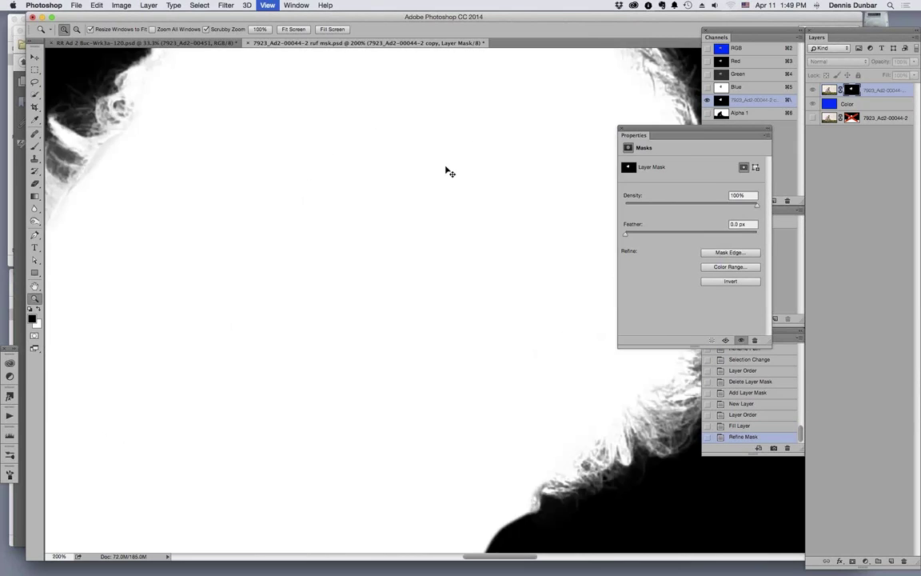
{"action": "left_click_drag", "start_coordinate": [425, 270], "coordinate": [340, 400]}
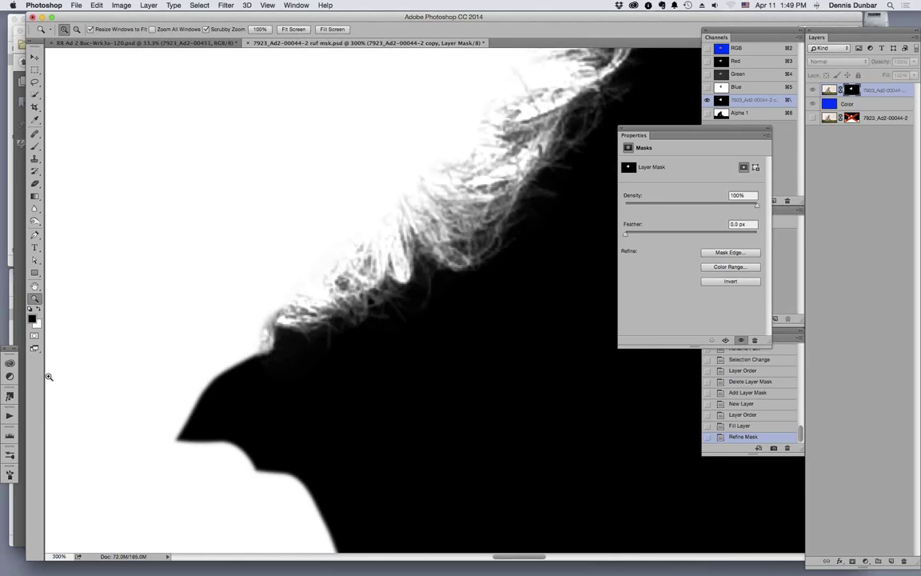
{"action": "left_click_drag", "start_coordinate": [508, 181], "coordinate": [443, 310]}
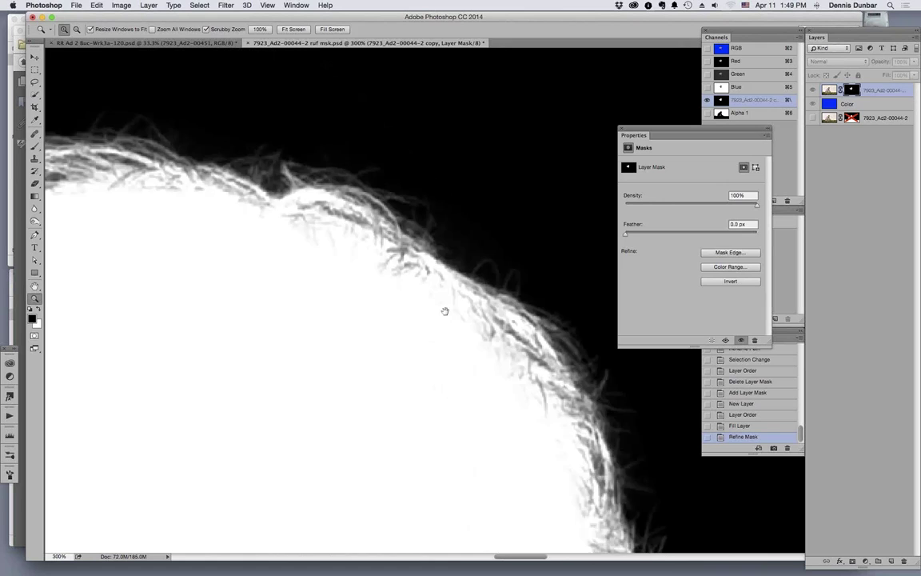
{"action": "left_click_drag", "start_coordinate": [159, 190], "coordinate": [300, 247]}
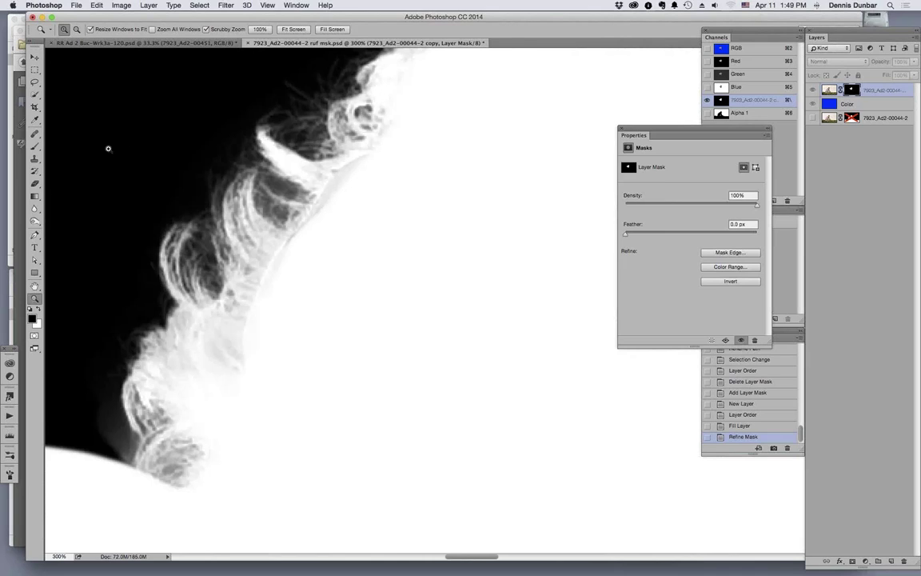
Review the range and exposure settings of the Dodge and Burn tools for working on the mask.
{"action": "left_click", "coordinate": [34, 221]}
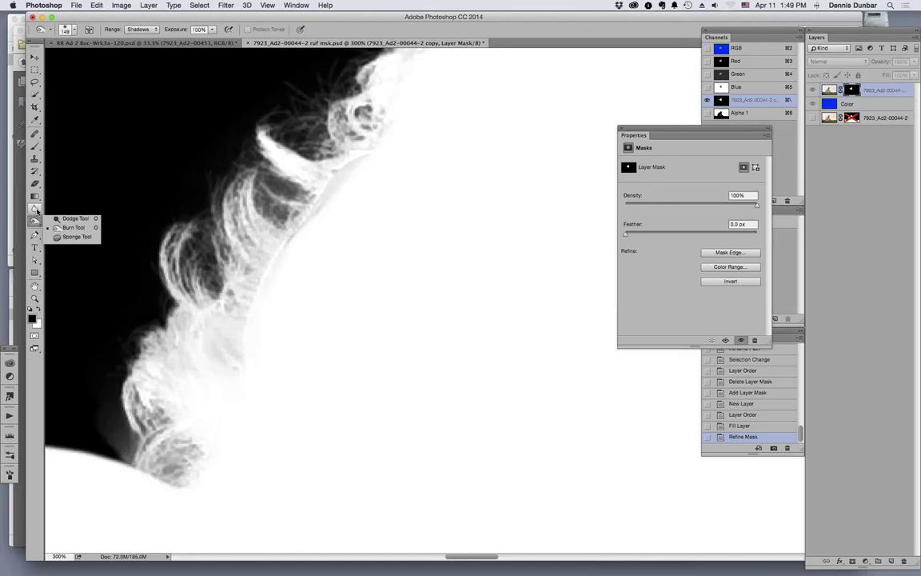
{"action": "left_click", "coordinate": [72, 227]}
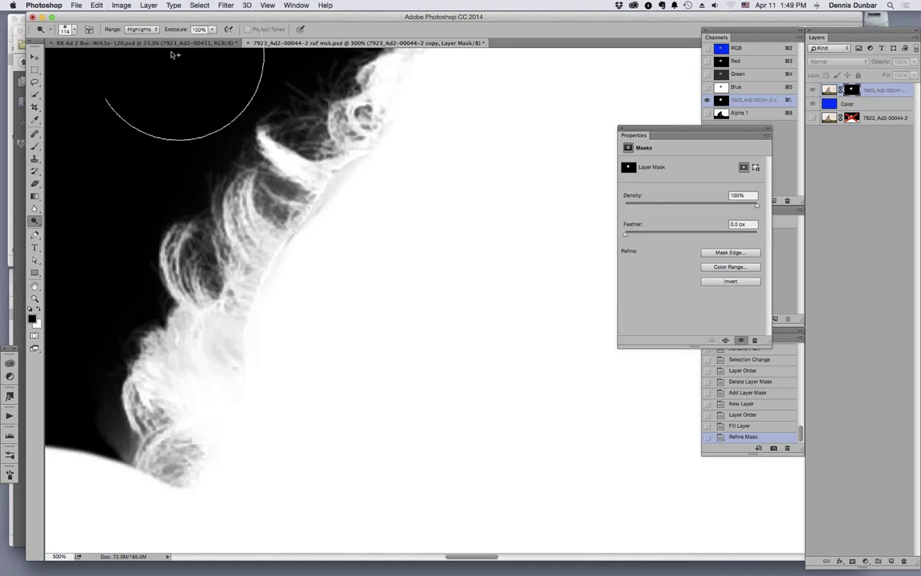
{"action": "left_click", "coordinate": [142, 30]}
{"action": "left_click", "coordinate": [141, 29]}
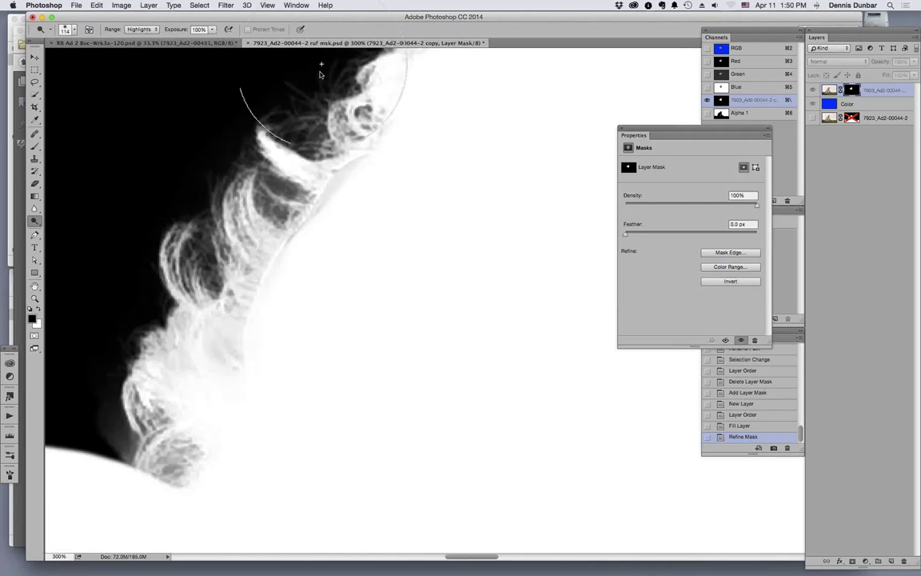
{"action": "left_click", "coordinate": [211, 60]}
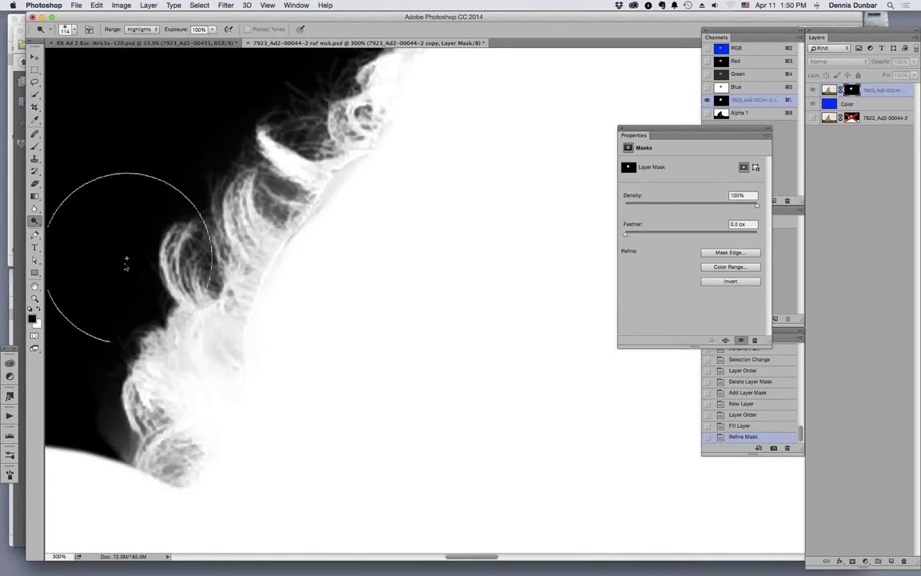
{"action": "left_click", "coordinate": [34, 221]}
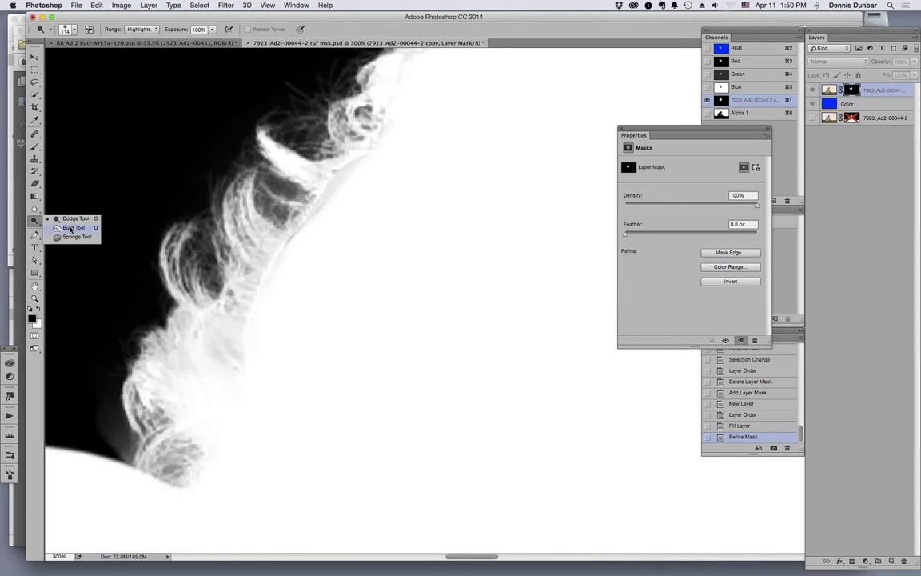
{"action": "left_click", "coordinate": [71, 229]}
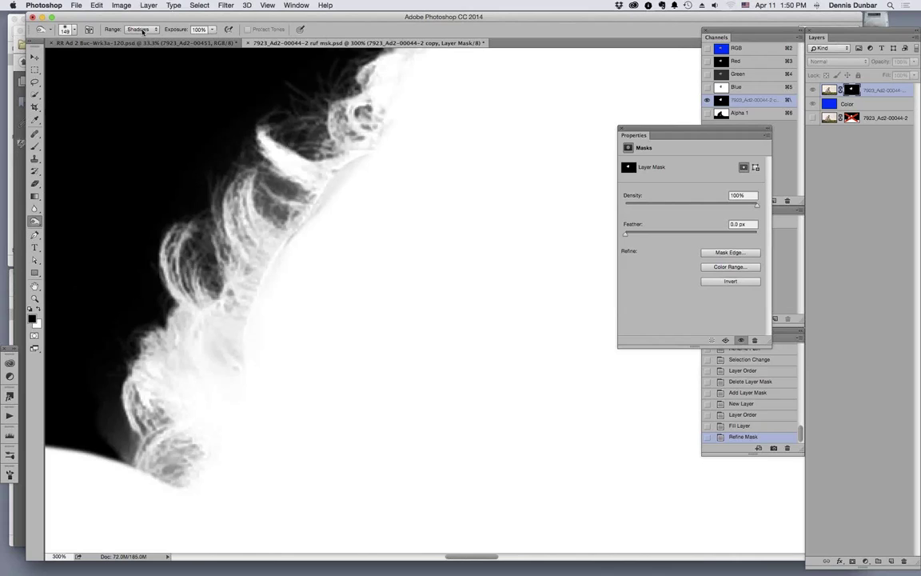
{"action": "left_click", "coordinate": [36, 209]}
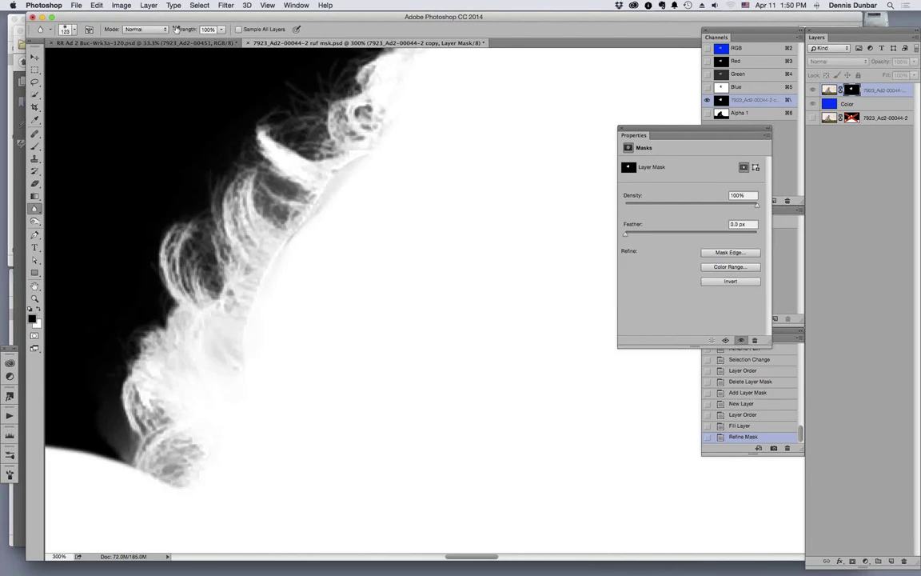
{"action": "left_click", "coordinate": [36, 221]}
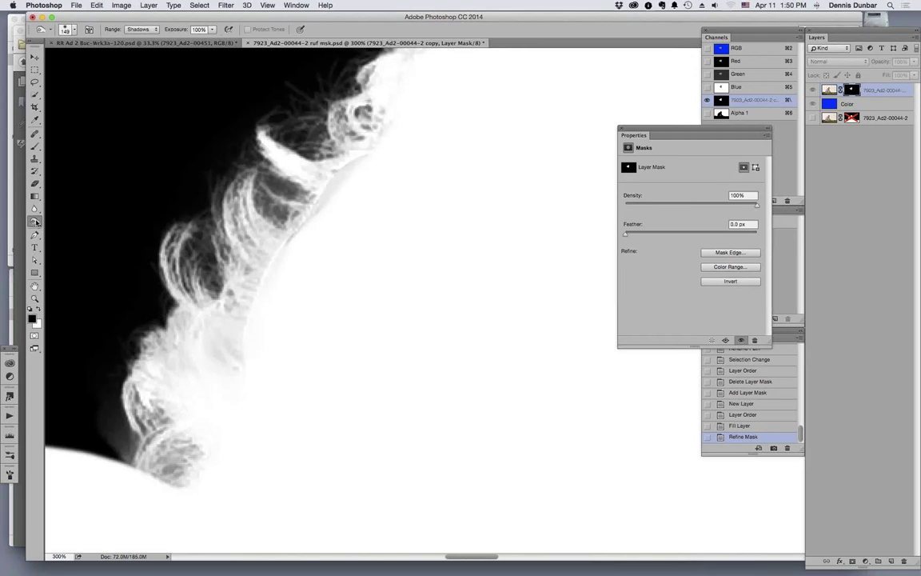
Dodge the mask's highlights at 100% exposure to whiten the gray hair areas from behind the ear up to the crown.
{"action": "left_click", "coordinate": [36, 222]}
{"action": "left_click", "coordinate": [77, 218]}
{"action": "left_click_drag", "start_coordinate": [401, 243], "coordinate": [392, 238]}
{"action": "mouse_move", "coordinate": [391, 201]}
{"action": "left_mouse_down"}
{"action": "mouse_move", "coordinate": [339, 215]}
{"action": "mouse_move", "coordinate": [361, 189]}
{"action": "left_mouse_up"}
{"action": "mouse_move", "coordinate": [377, 151]}
{"action": "left_mouse_down"}
{"action": "mouse_move", "coordinate": [228, 405]}
{"action": "mouse_move", "coordinate": [230, 354]}
{"action": "mouse_move", "coordinate": [187, 381]}
{"action": "mouse_move", "coordinate": [425, 144]}
{"action": "left_mouse_up"}
{"action": "mouse_move", "coordinate": [366, 259]}
{"action": "left_mouse_down"}
{"action": "mouse_move", "coordinate": [298, 363]}
{"action": "mouse_move", "coordinate": [264, 297]}
{"action": "left_mouse_up"}
{"action": "left_click_drag", "start_coordinate": [424, 189], "coordinate": [436, 142]}
{"action": "mouse_move", "coordinate": [518, 219]}
{"action": "left_mouse_down"}
{"action": "mouse_move", "coordinate": [309, 304]}
{"action": "mouse_move", "coordinate": [184, 288]}
{"action": "mouse_move", "coordinate": [248, 232]}
{"action": "left_mouse_up"}
{"action": "left_click_drag", "start_coordinate": [403, 224], "coordinate": [518, 182]}
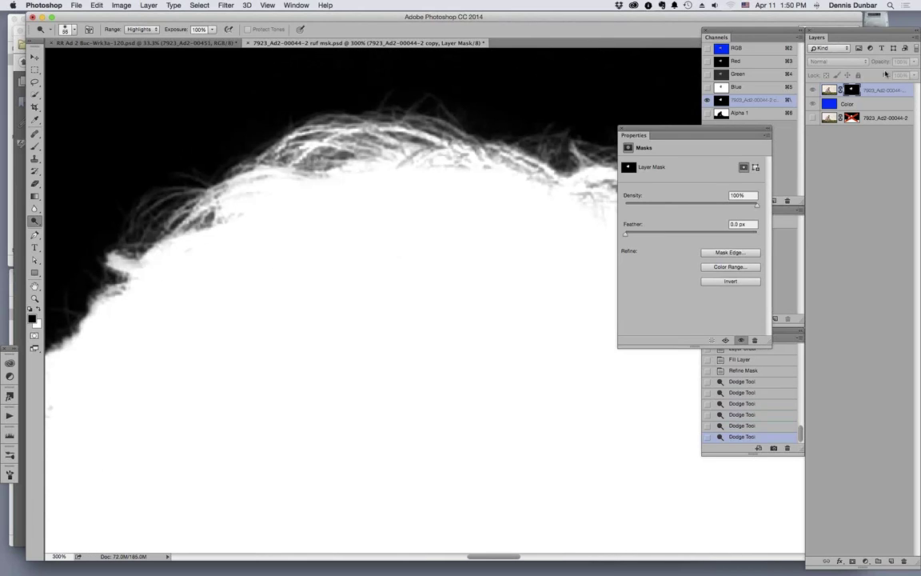
Show the cutout against the blue background and dodge the mask's highlights along the hair on top of the head.
{"action": "left_click", "coordinate": [813, 91]}
{"action": "left_click_drag", "start_coordinate": [523, 223], "coordinate": [442, 195]}
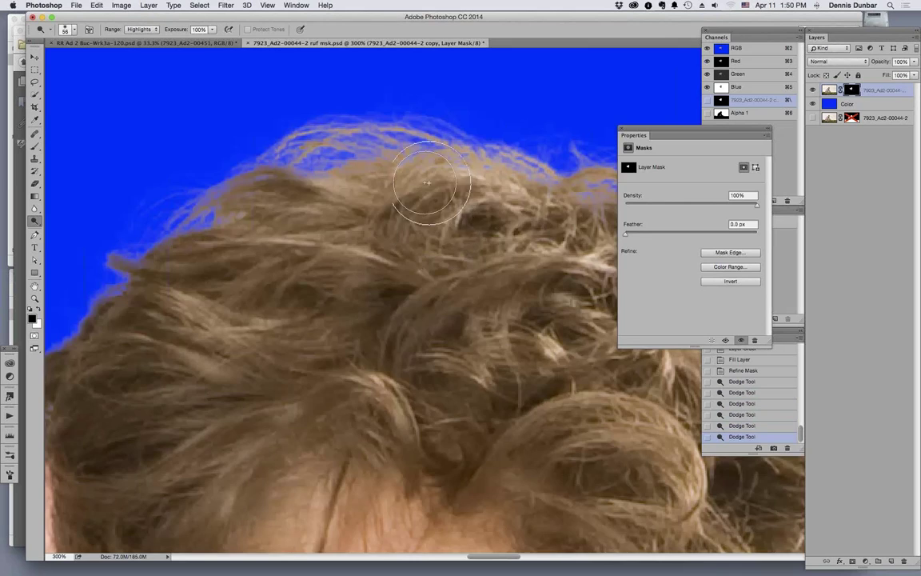
{"action": "left_click_drag", "start_coordinate": [266, 231], "coordinate": [244, 204]}
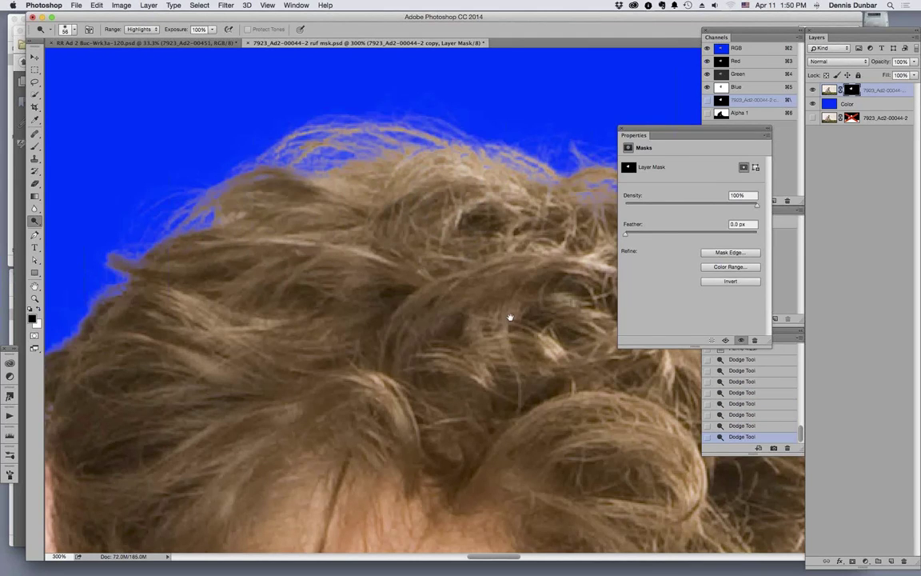
Dodge the mask with a 29 px brush to fill the blue gaps in the hair along the far upper curve of the head.
{"action": "left_click_drag", "start_coordinate": [510, 317], "coordinate": [127, 294]}
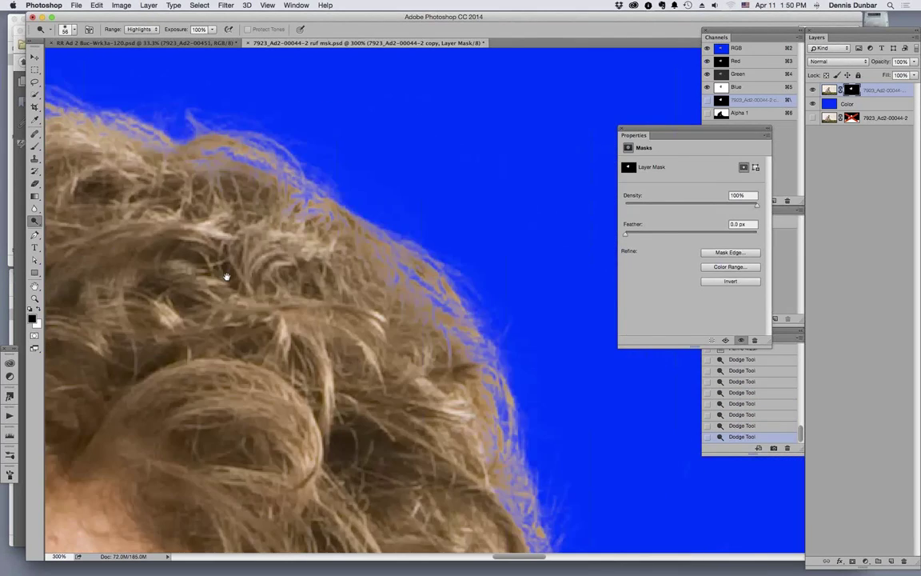
{"action": "left_click_drag", "start_coordinate": [222, 270], "coordinate": [493, 279]}
{"action": "scroll", "coordinate": [284, 183], "scroll_direction": "right", "scroll_amount": 5}
{"action": "scroll", "coordinate": [284, 182], "scroll_direction": "up", "scroll_amount": 2}
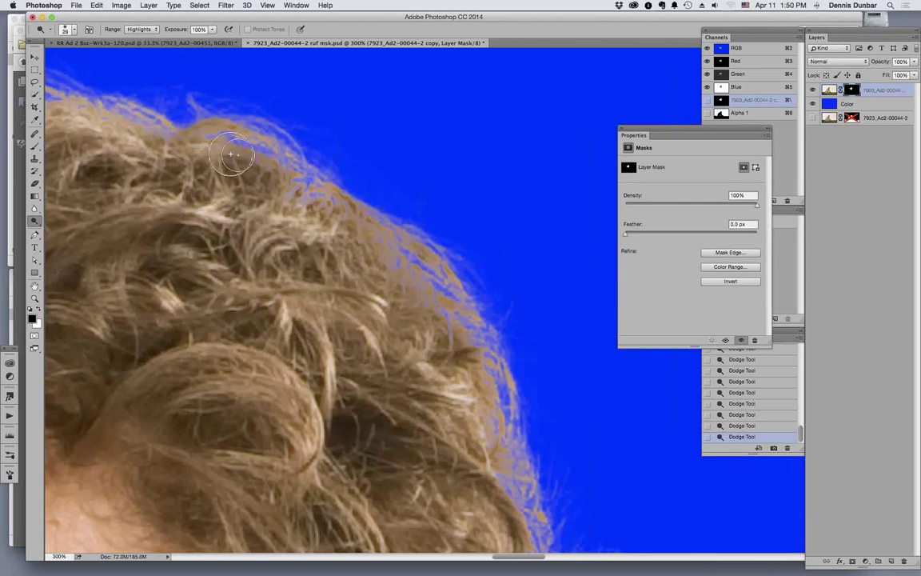
{"action": "mouse_move", "coordinate": [278, 178]}
{"action": "left_mouse_down"}
{"action": "mouse_move", "coordinate": [211, 136]}
{"action": "mouse_move", "coordinate": [261, 169]}
{"action": "mouse_move", "coordinate": [198, 138]}
{"action": "mouse_move", "coordinate": [257, 158]}
{"action": "mouse_move", "coordinate": [200, 138]}
{"action": "mouse_move", "coordinate": [369, 249]}
{"action": "mouse_move", "coordinate": [364, 259]}
{"action": "mouse_move", "coordinate": [398, 254]}
{"action": "mouse_move", "coordinate": [362, 236]}
{"action": "mouse_move", "coordinate": [330, 192]}
{"action": "mouse_move", "coordinate": [248, 156]}
{"action": "mouse_move", "coordinate": [274, 170]}
{"action": "mouse_move", "coordinate": [284, 155]}
{"action": "mouse_move", "coordinate": [430, 330]}
{"action": "left_mouse_up"}
{"action": "left_click_drag", "start_coordinate": [363, 320], "coordinate": [267, 212]}
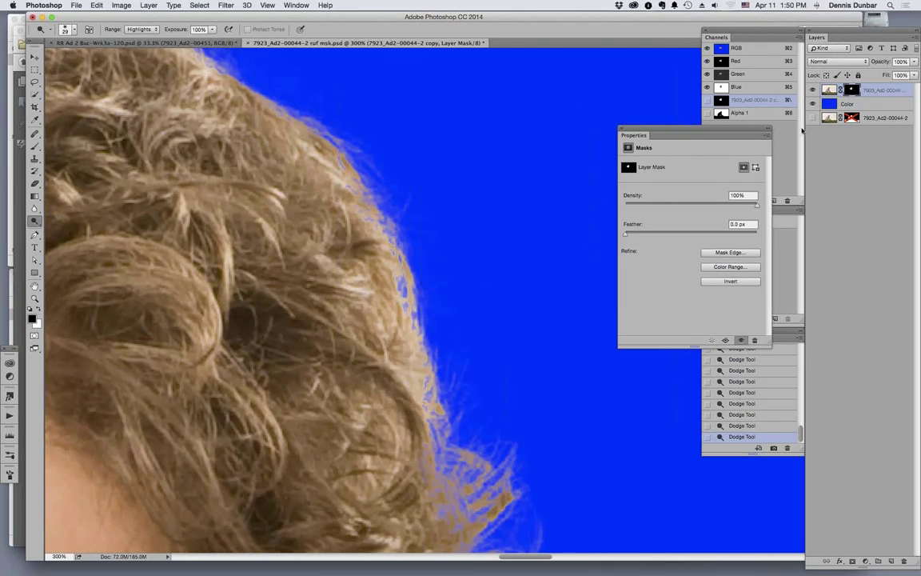
Inspect the layer mask on its own along the hair's outer edge and return to the cutout against blue.
{"action": "left_click", "coordinate": [842, 96], "text": "alt"}
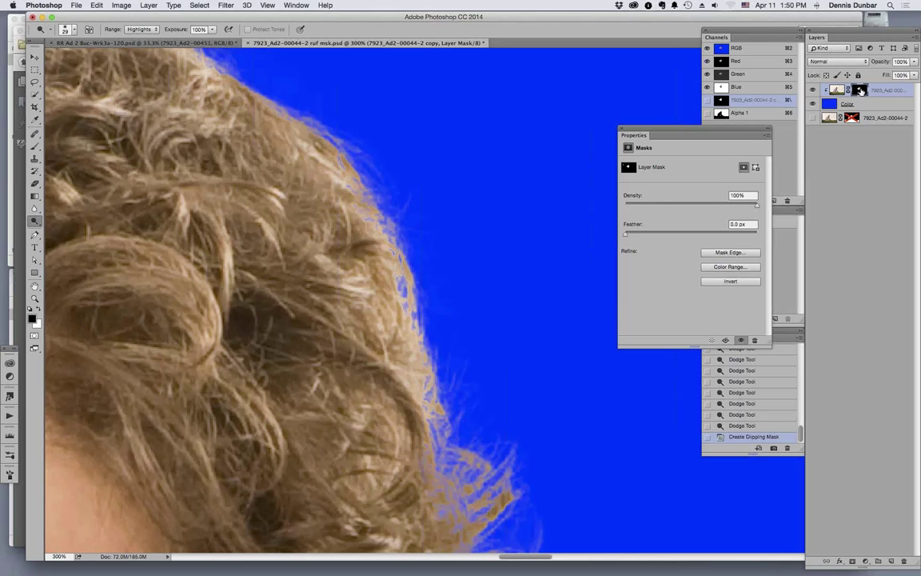
{"action": "left_click", "coordinate": [860, 90], "text": "alt"}
{"action": "left_click", "coordinate": [856, 96], "text": "alt"}
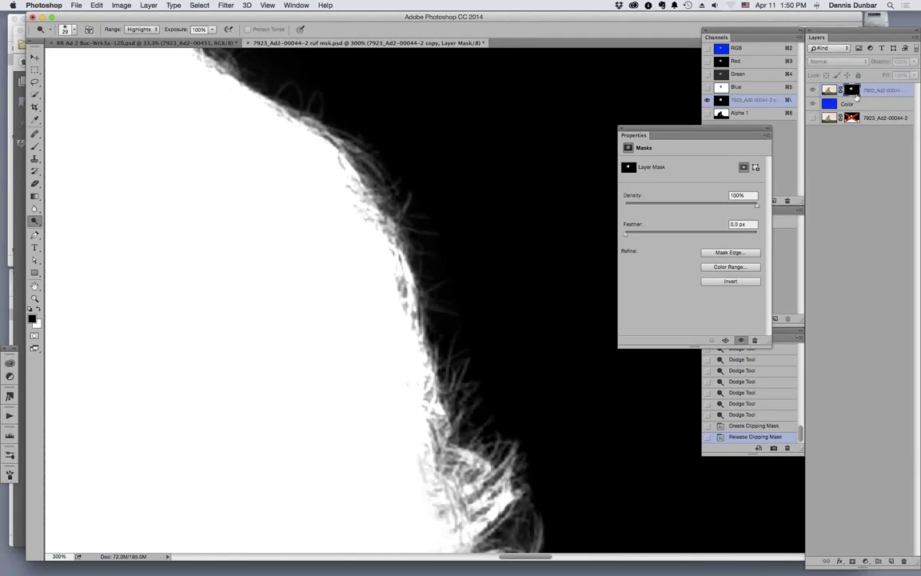
{"action": "left_click_drag", "start_coordinate": [364, 376], "coordinate": [319, 262]}
{"action": "left_click", "coordinate": [813, 90]}
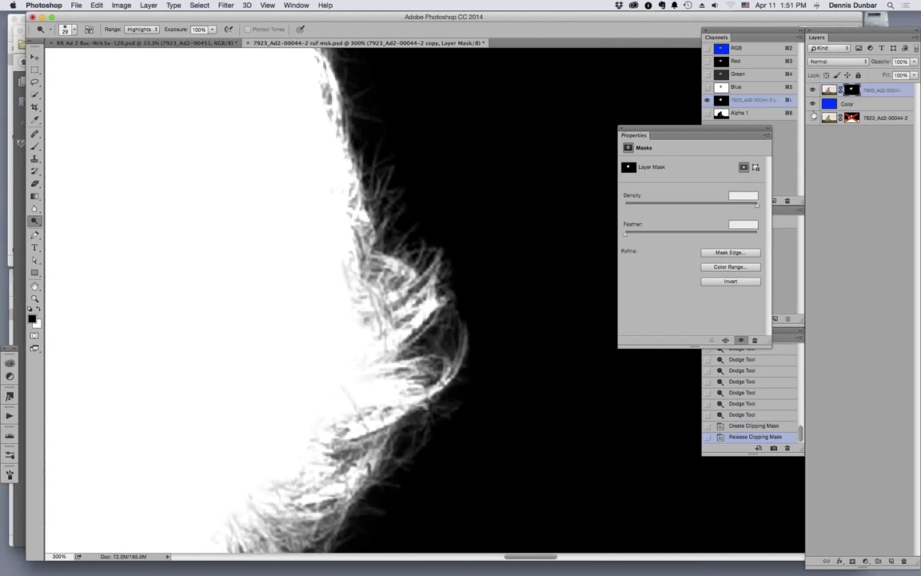
Target the layer mask instead of the layer image and dodge its highlights along the curls beside and above the forehead.
{"action": "left_click", "coordinate": [851, 90]}
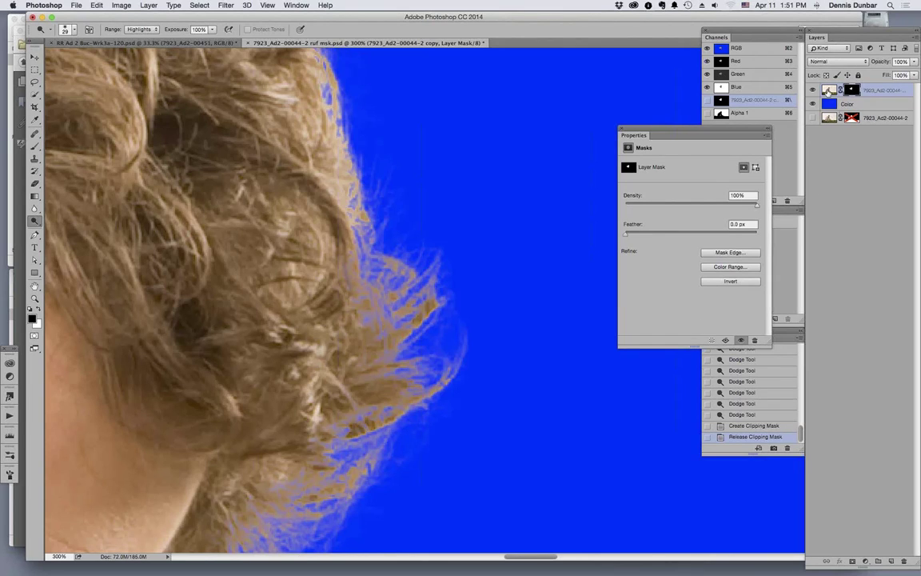
{"action": "left_click", "coordinate": [829, 90]}
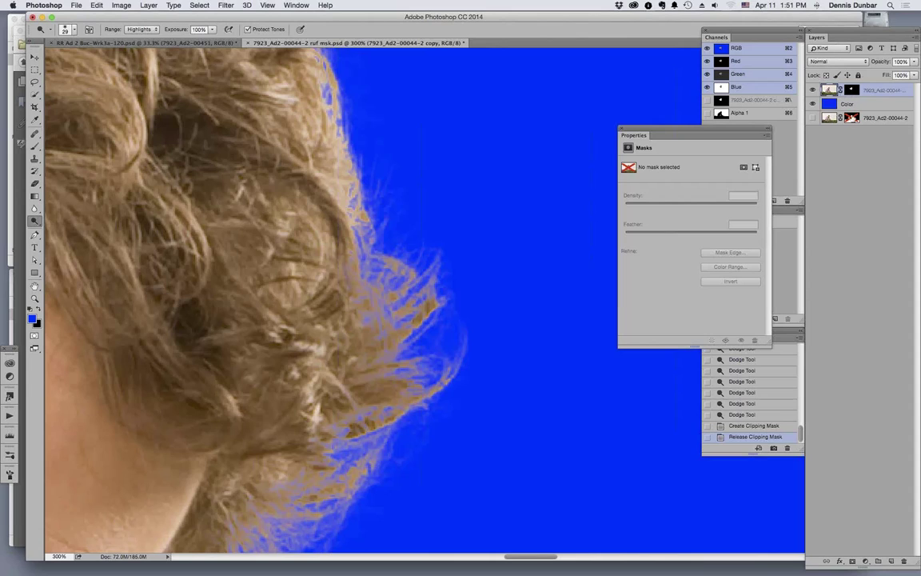
{"action": "left_click", "coordinate": [852, 90]}
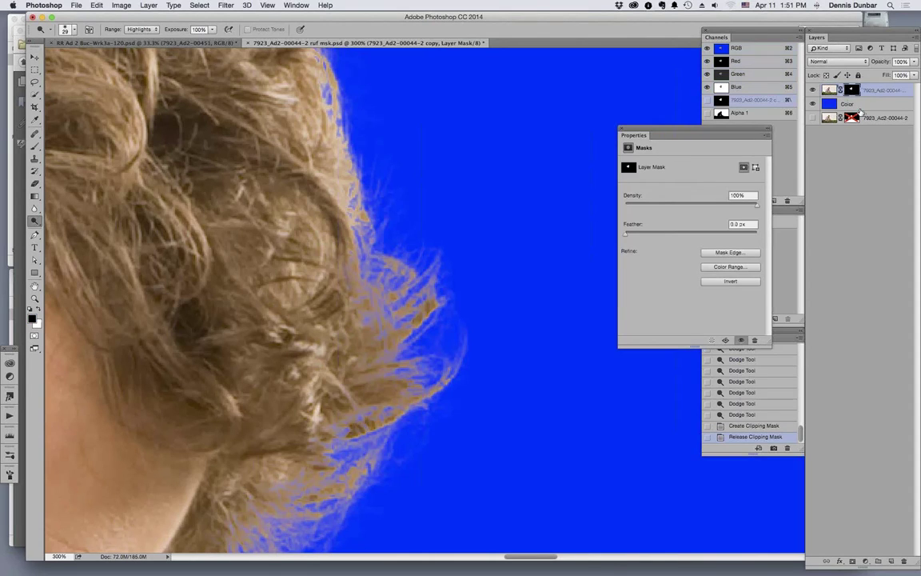
{"action": "mouse_move", "coordinate": [364, 155]}
{"action": "left_mouse_down"}
{"action": "mouse_move", "coordinate": [318, 242]}
{"action": "mouse_move", "coordinate": [364, 260]}
{"action": "mouse_move", "coordinate": [332, 230]}
{"action": "mouse_move", "coordinate": [308, 184]}
{"action": "mouse_move", "coordinate": [314, 229]}
{"action": "mouse_move", "coordinate": [385, 291]}
{"action": "mouse_move", "coordinate": [344, 335]}
{"action": "mouse_move", "coordinate": [312, 411]}
{"action": "mouse_move", "coordinate": [368, 264]}
{"action": "mouse_move", "coordinate": [340, 189]}
{"action": "left_mouse_up"}
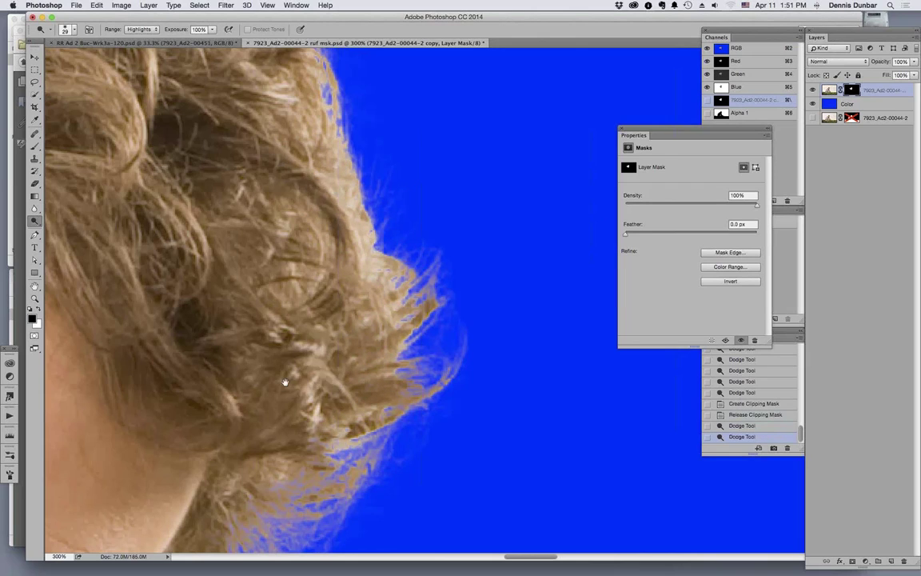
{"action": "left_click_drag", "start_coordinate": [285, 382], "coordinate": [425, 150]}
{"action": "mouse_move", "coordinate": [400, 240]}
{"action": "left_mouse_down"}
{"action": "mouse_move", "coordinate": [376, 272]}
{"action": "mouse_move", "coordinate": [419, 313]}
{"action": "mouse_move", "coordinate": [385, 227]}
{"action": "mouse_move", "coordinate": [432, 256]}
{"action": "left_mouse_up"}
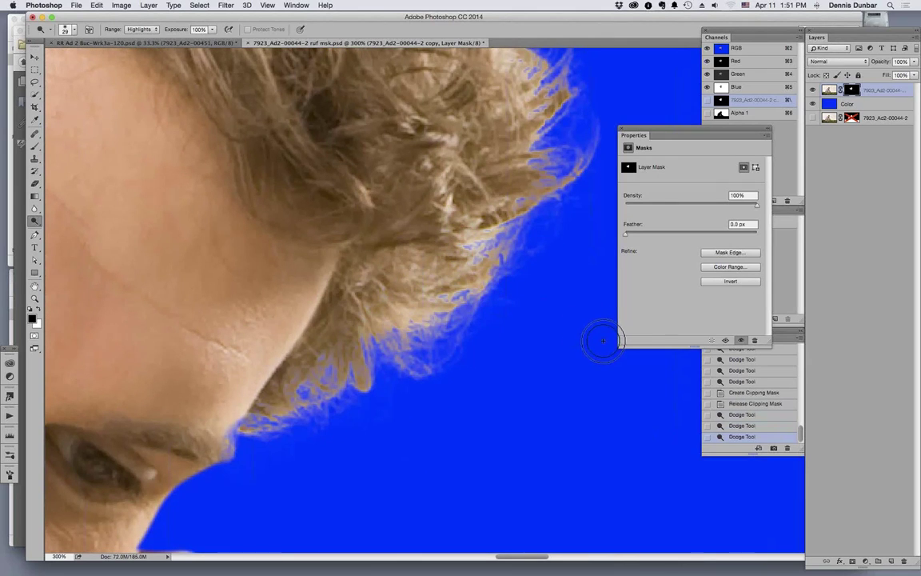
Dodge the mask's highlights to fill the blue gaps along the curls beside the forehead and temple.
{"action": "left_click_drag", "start_coordinate": [547, 244], "coordinate": [543, 212]}
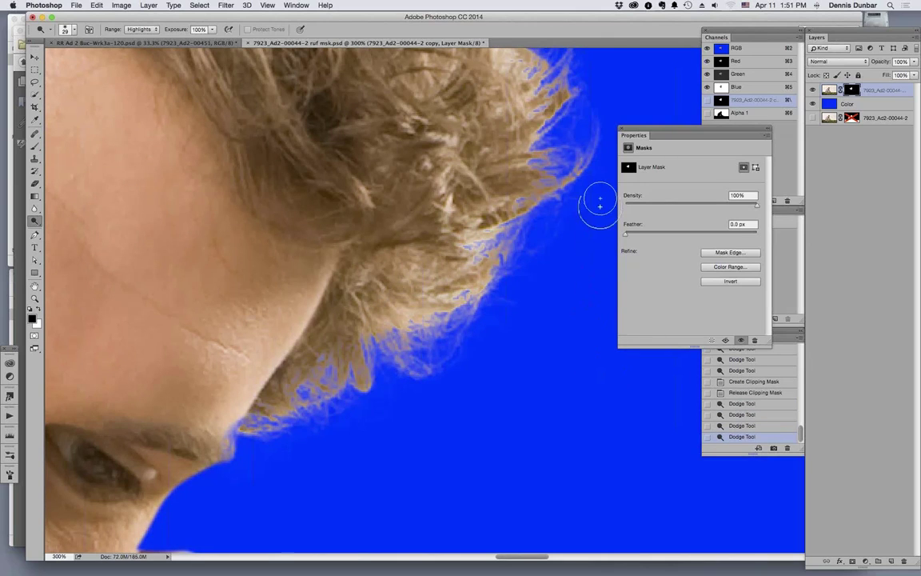
{"action": "mouse_move", "coordinate": [350, 349]}
{"action": "left_mouse_down"}
{"action": "mouse_move", "coordinate": [265, 419]}
{"action": "mouse_move", "coordinate": [263, 409]}
{"action": "mouse_move", "coordinate": [248, 411]}
{"action": "mouse_move", "coordinate": [226, 449]}
{"action": "mouse_move", "coordinate": [180, 486]}
{"action": "left_mouse_up"}
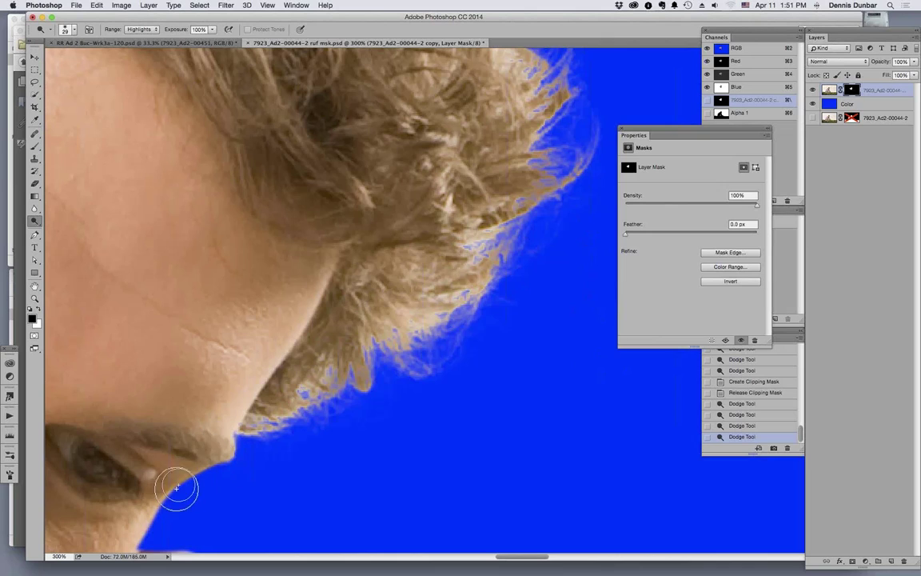
{"action": "left_click_drag", "start_coordinate": [285, 398], "coordinate": [352, 323]}
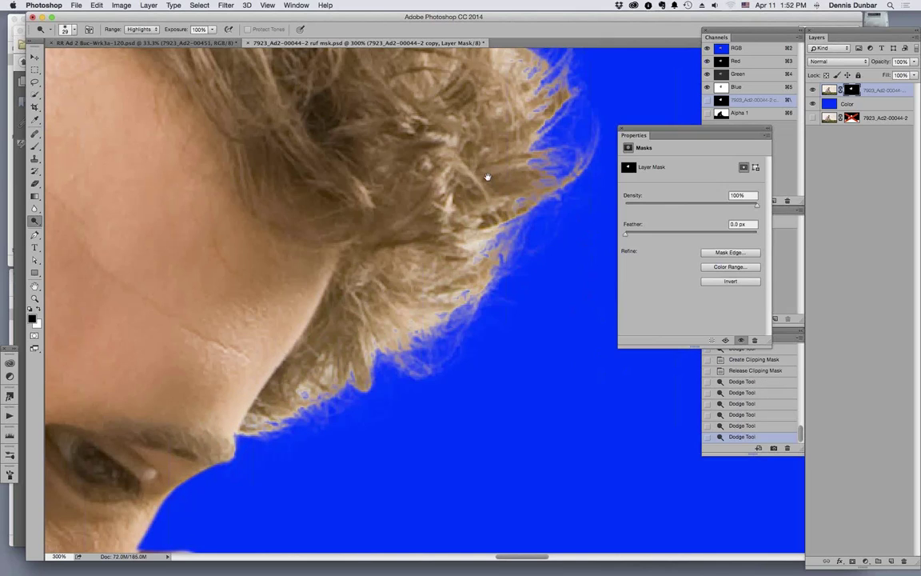
{"action": "mouse_move", "coordinate": [487, 176]}
{"action": "left_mouse_down"}
{"action": "mouse_move", "coordinate": [424, 240]}
{"action": "mouse_move", "coordinate": [383, 352]}
{"action": "mouse_move", "coordinate": [375, 232]}
{"action": "mouse_move", "coordinate": [420, 216]}
{"action": "mouse_move", "coordinate": [417, 323]}
{"action": "mouse_move", "coordinate": [381, 328]}
{"action": "mouse_move", "coordinate": [344, 420]}
{"action": "mouse_move", "coordinate": [349, 381]}
{"action": "mouse_move", "coordinate": [409, 252]}
{"action": "left_mouse_up"}
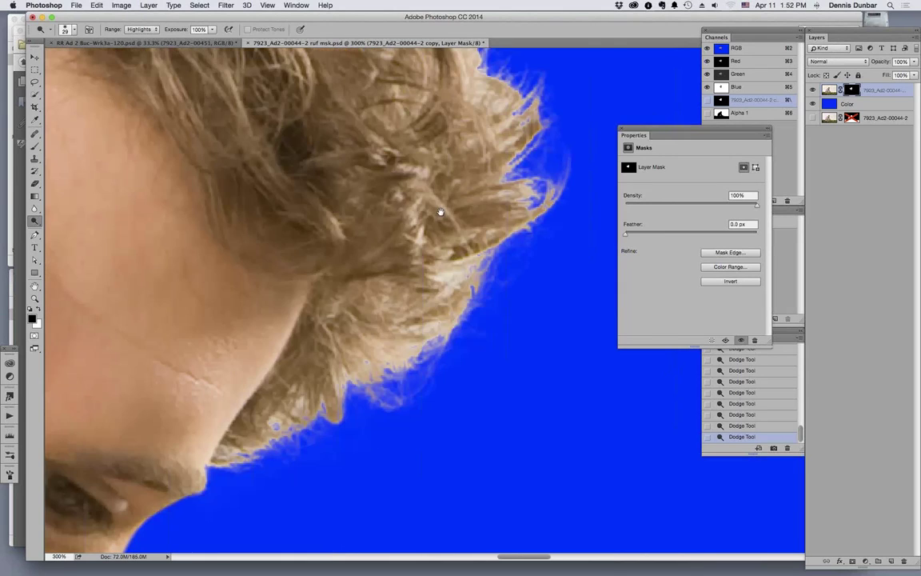
Burn the mask's shadows at 100% exposure with an 80 px brush around the curls behind the ear and along the hair's outer edge.
{"action": "scroll", "coordinate": [408, 252], "scroll_direction": "up", "scroll_amount": 10}
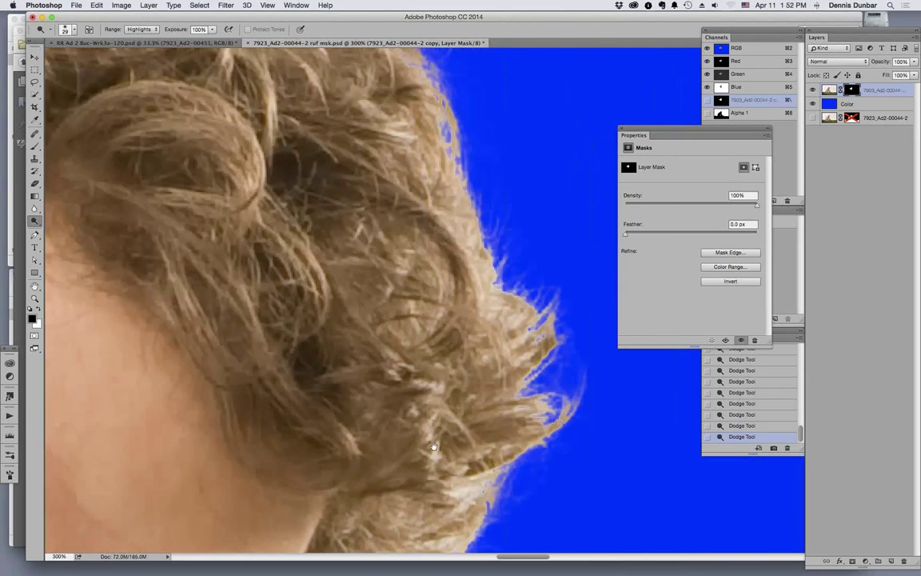
{"action": "scroll", "coordinate": [361, 260], "scroll_direction": "up", "scroll_amount": 10}
{"action": "scroll", "coordinate": [361, 261], "scroll_direction": "left", "scroll_amount": 5}
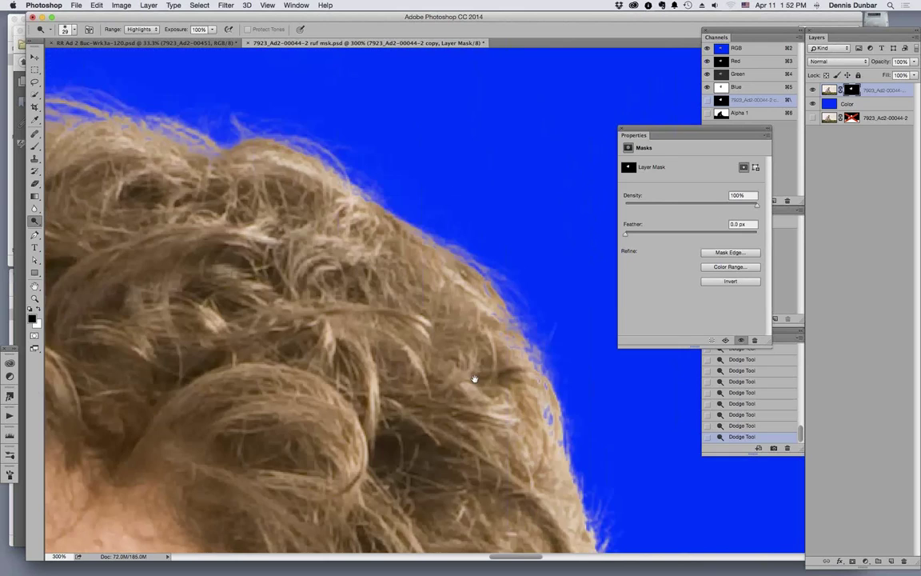
{"action": "scroll", "coordinate": [251, 371], "scroll_direction": "down", "scroll_amount": 15}
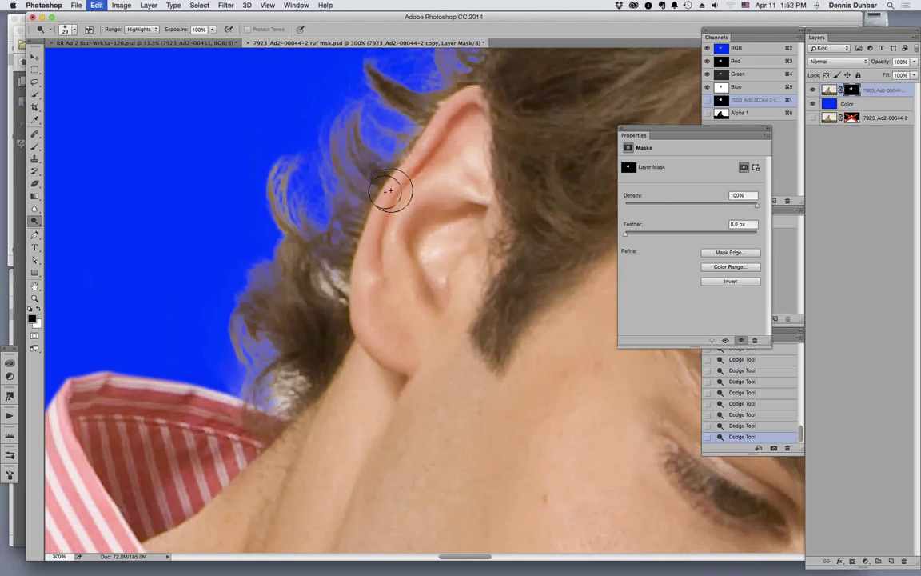
{"action": "left_click_drag", "start_coordinate": [486, 216], "coordinate": [434, 290]}
{"action": "left_click", "coordinate": [34, 221]}
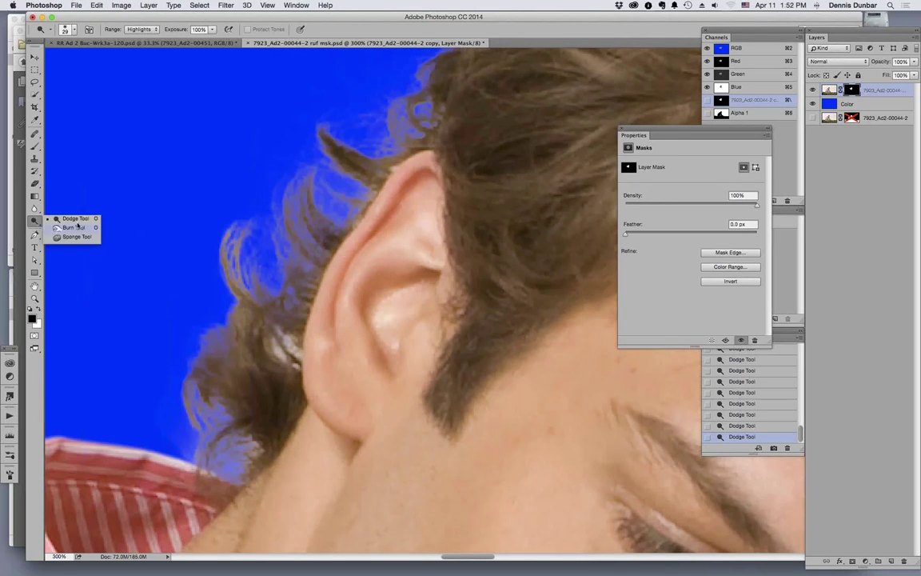
{"action": "left_click", "coordinate": [83, 230]}
{"action": "left_click_drag", "start_coordinate": [248, 208], "coordinate": [192, 218]}
{"action": "mouse_move", "coordinate": [247, 188]}
{"action": "left_mouse_down"}
{"action": "mouse_move", "coordinate": [342, 118]}
{"action": "mouse_move", "coordinate": [329, 111]}
{"action": "mouse_move", "coordinate": [290, 147]}
{"action": "mouse_move", "coordinate": [241, 242]}
{"action": "mouse_move", "coordinate": [192, 394]}
{"action": "mouse_move", "coordinate": [214, 458]}
{"action": "mouse_move", "coordinate": [192, 402]}
{"action": "left_mouse_up"}
{"action": "left_click_drag", "start_coordinate": [328, 195], "coordinate": [156, 397]}
{"action": "left_click_drag", "start_coordinate": [299, 186], "coordinate": [246, 288]}
{"action": "left_click_drag", "start_coordinate": [614, 128], "coordinate": [192, 209]}
{"action": "left_click_drag", "start_coordinate": [411, 120], "coordinate": [306, 244]}
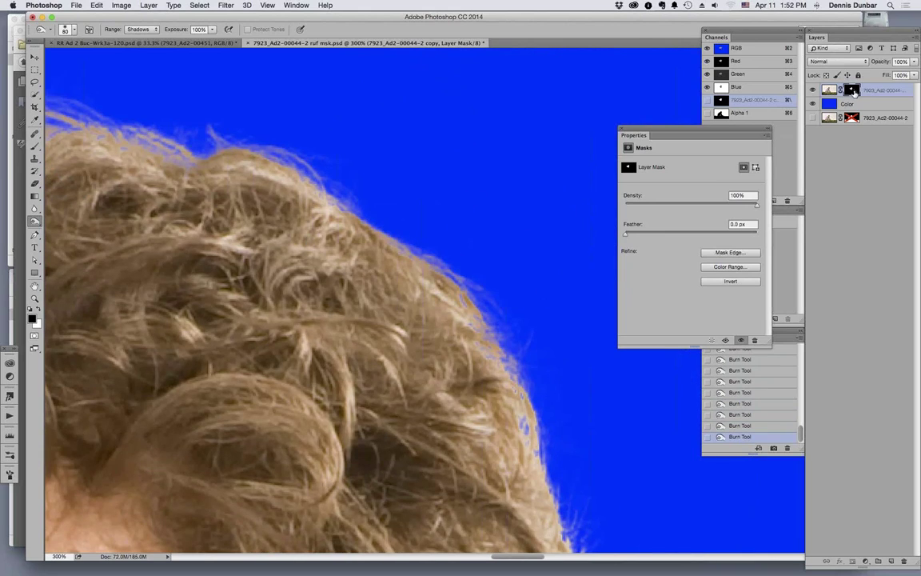
Inspect the layer mask on its own along the upper curve of the head and return to the cutout against blue.
{"action": "left_click", "coordinate": [850, 90], "text": "alt"}
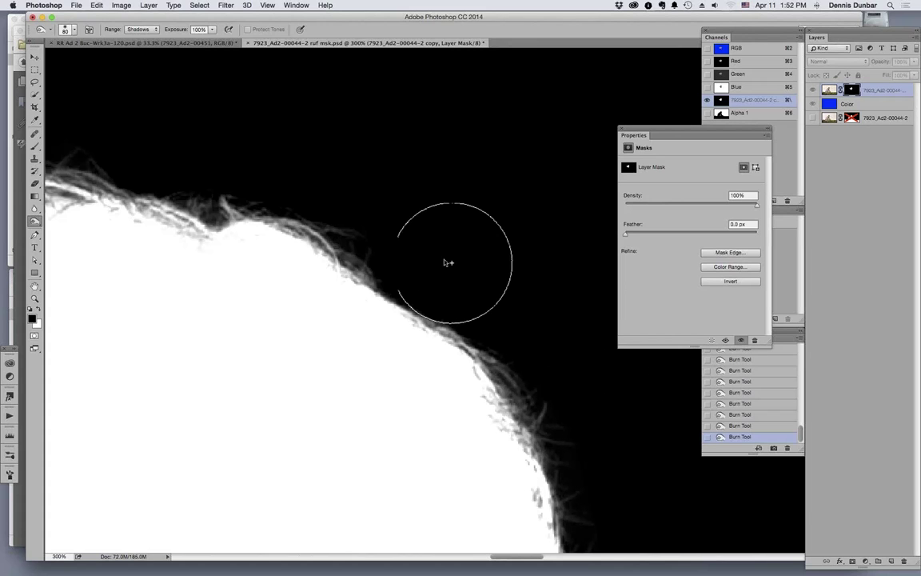
{"action": "left_click_drag", "start_coordinate": [437, 345], "coordinate": [384, 237]}
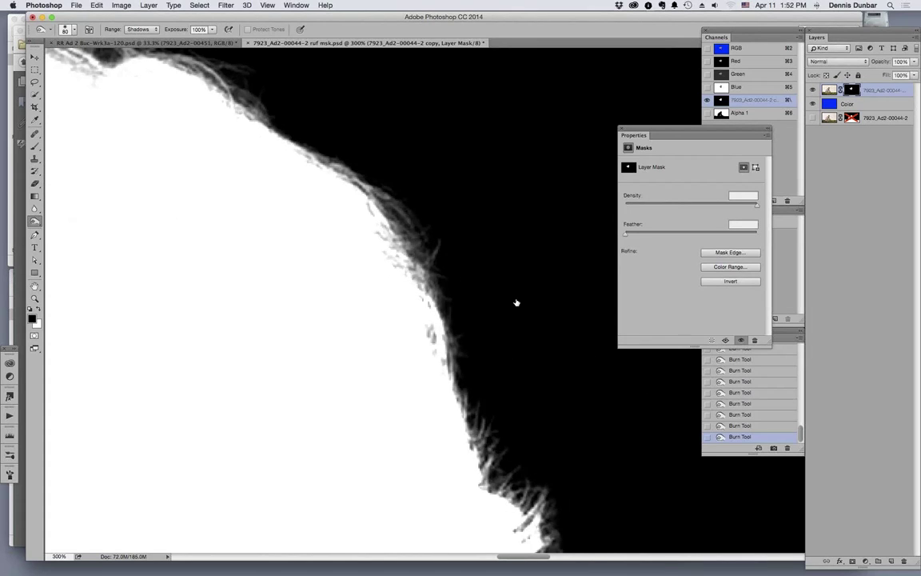
{"action": "key", "text": "super+2"}
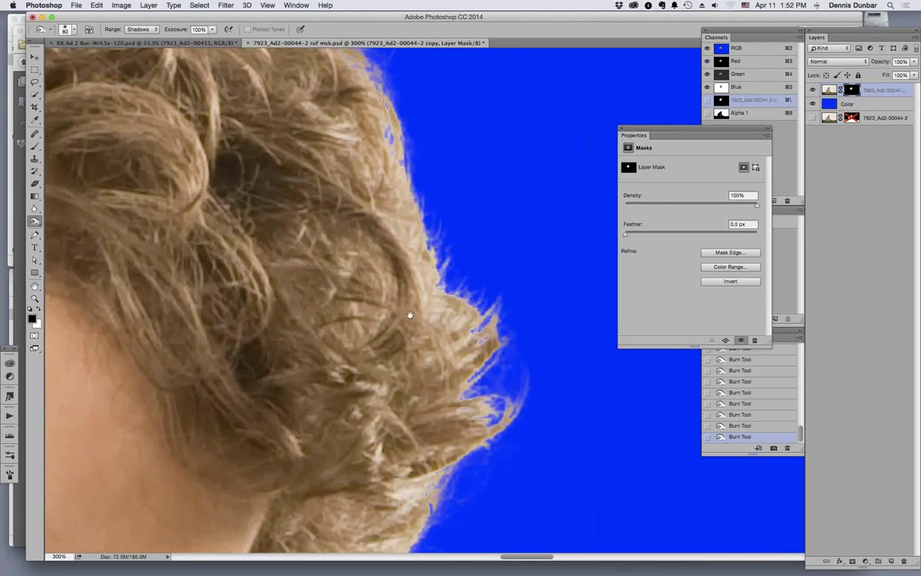
Blur the layer mask's edge along the curls beside the forehead with a 123 px brush at 100% strength.
{"action": "key", "text": "r"}
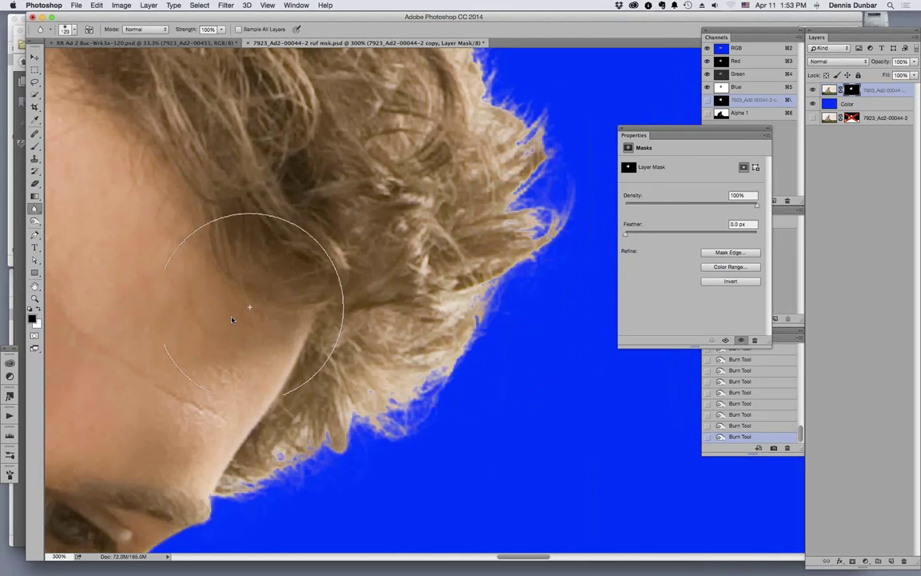
{"action": "left_click", "coordinate": [35, 222]}
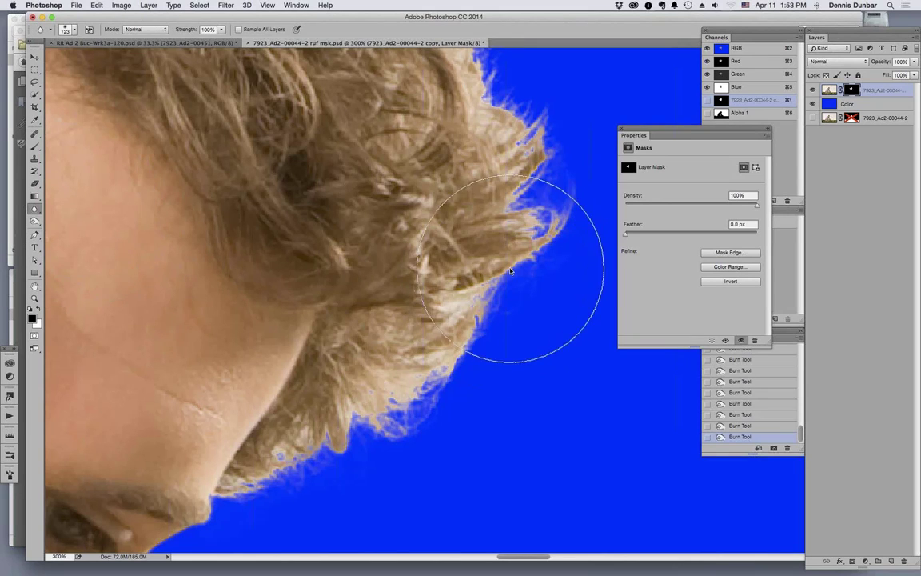
{"action": "key", "text": "r"}
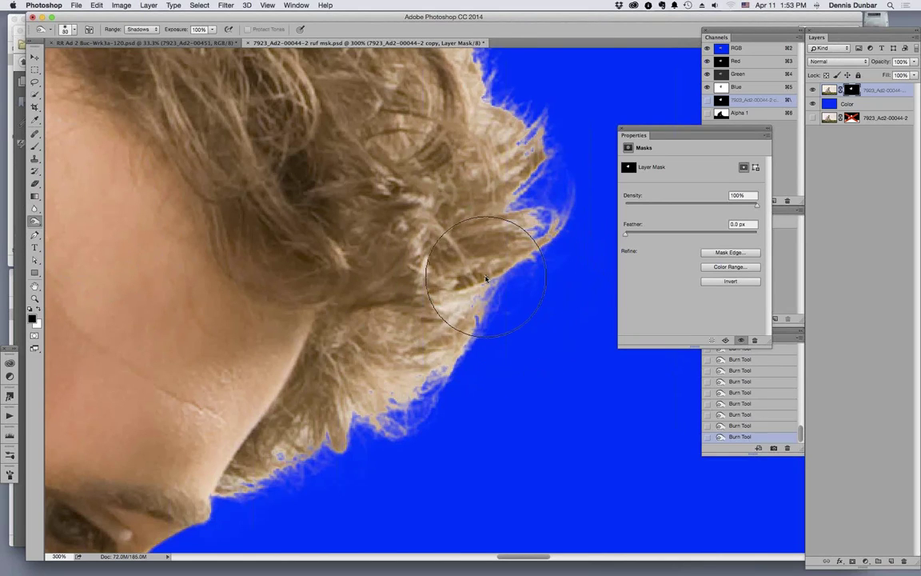
{"action": "key", "text": "o"}
{"action": "key", "text": "r"}
{"action": "key", "text": "o"}
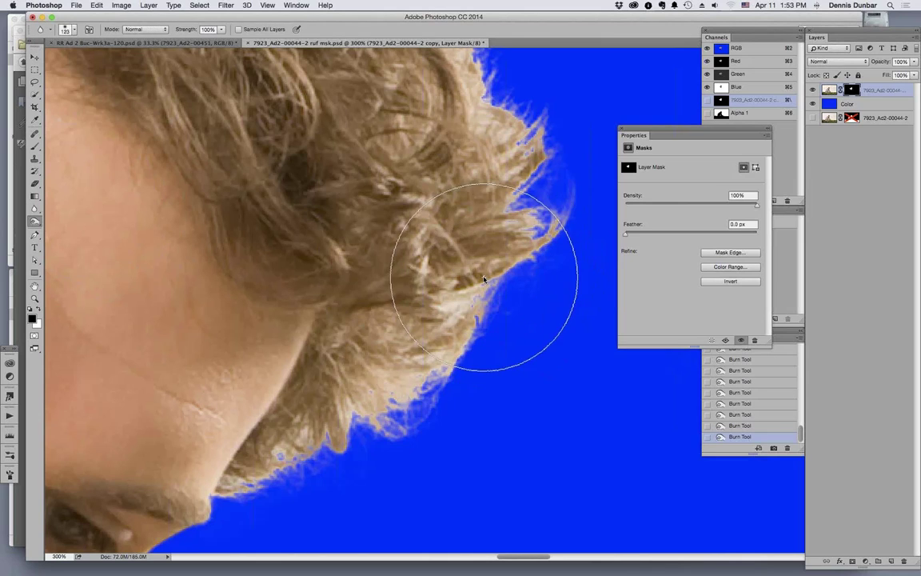
{"action": "mouse_move", "coordinate": [485, 274]}
{"action": "left_mouse_down"}
{"action": "mouse_move", "coordinate": [460, 284]}
{"action": "mouse_move", "coordinate": [489, 265]}
{"action": "left_mouse_up"}
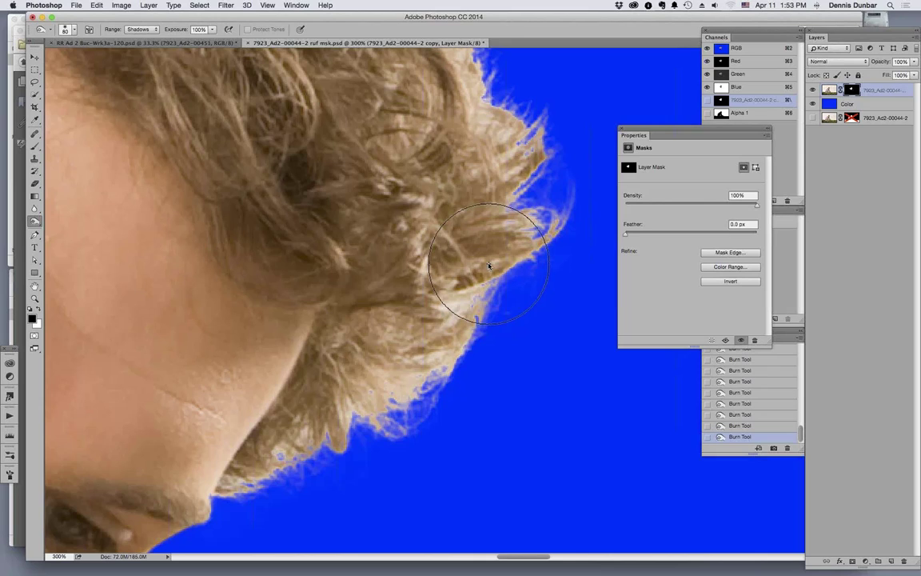
{"action": "mouse_move", "coordinate": [488, 265]}
{"action": "left_mouse_down"}
{"action": "mouse_move", "coordinate": [572, 156]}
{"action": "mouse_move", "coordinate": [576, 222]}
{"action": "mouse_move", "coordinate": [547, 219]}
{"action": "left_mouse_up"}
{"action": "key", "text": "r"}
{"action": "mouse_move", "coordinate": [352, 468]}
{"action": "left_mouse_down"}
{"action": "mouse_move", "coordinate": [443, 360]}
{"action": "mouse_move", "coordinate": [450, 330]}
{"action": "left_mouse_up"}
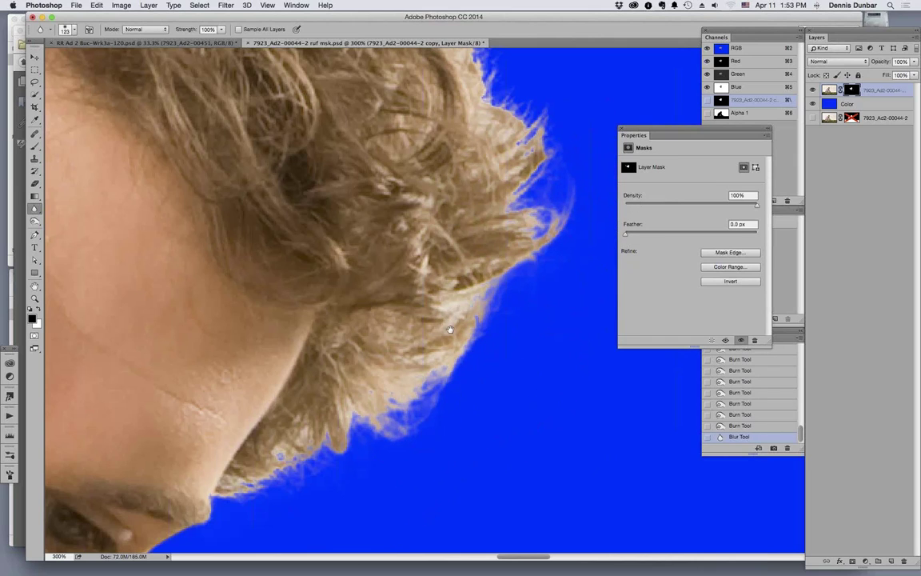
Continue blurring the mask's hair edge over the top of the head and down the back toward the ear.
{"action": "scroll", "coordinate": [450, 329], "scroll_direction": "up", "scroll_amount": 5}
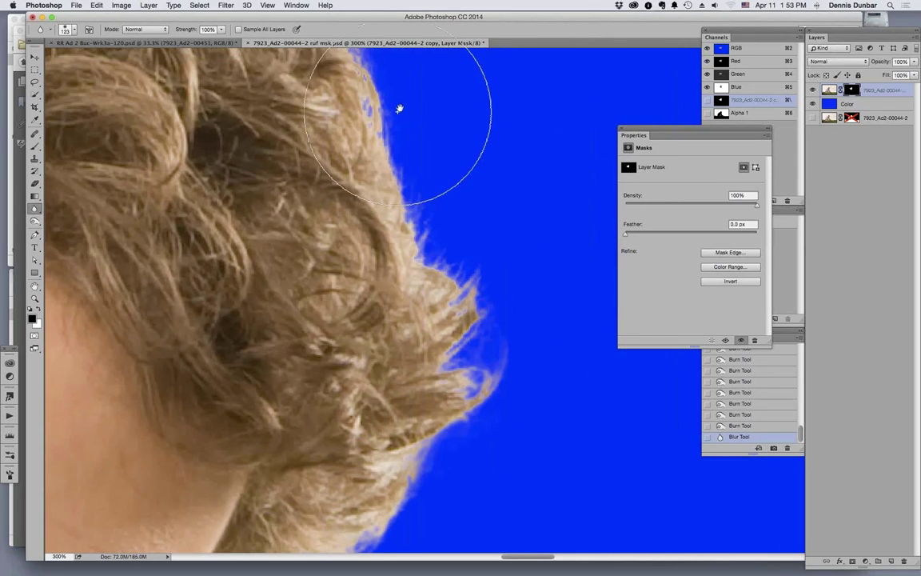
{"action": "scroll", "coordinate": [399, 108], "scroll_direction": "up", "scroll_amount": 5}
{"action": "left_click_drag", "start_coordinate": [273, 205], "coordinate": [396, 322]}
{"action": "scroll", "coordinate": [396, 323], "scroll_direction": "up", "scroll_amount": 2}
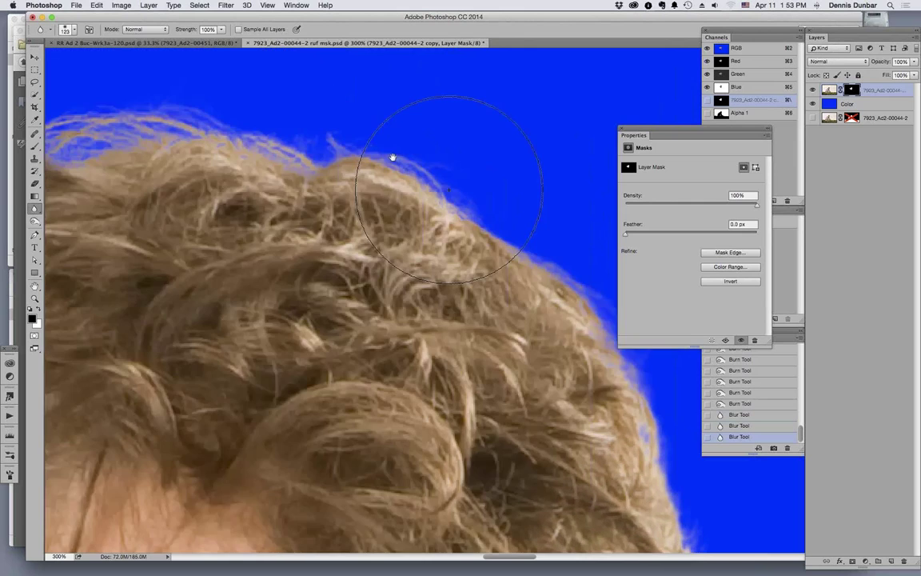
{"action": "scroll", "coordinate": [392, 157], "scroll_direction": "left", "scroll_amount": 5}
{"action": "left_click_drag", "start_coordinate": [197, 305], "coordinate": [356, 273]}
{"action": "scroll", "coordinate": [356, 274], "scroll_direction": "left", "scroll_amount": 5}
{"action": "mouse_move", "coordinate": [425, 246]}
{"action": "left_mouse_down"}
{"action": "mouse_move", "coordinate": [370, 267]}
{"action": "mouse_move", "coordinate": [274, 345]}
{"action": "left_mouse_up"}
{"action": "scroll", "coordinate": [370, 267], "scroll_direction": "left", "scroll_amount": 5}
{"action": "scroll", "coordinate": [394, 206], "scroll_direction": "left", "scroll_amount": 3}
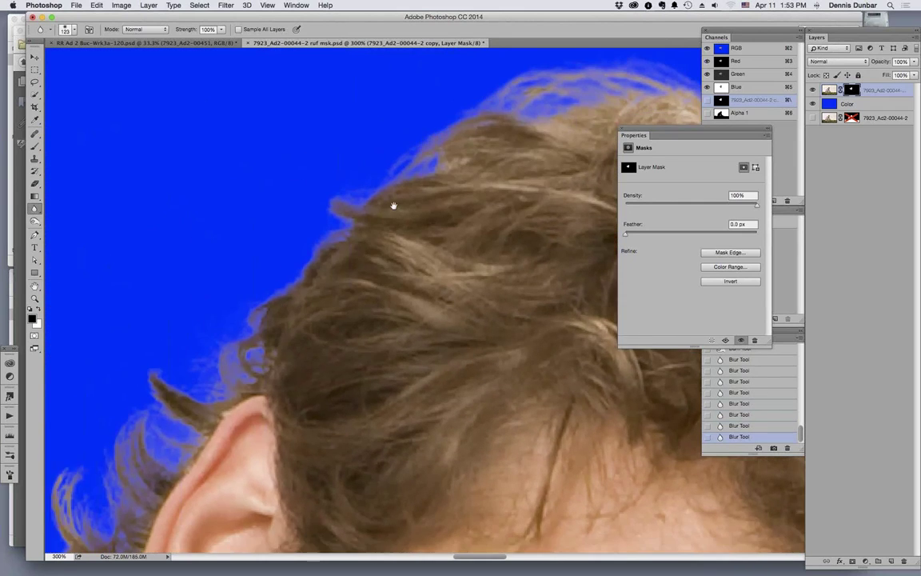
{"action": "scroll", "coordinate": [393, 206], "scroll_direction": "down", "scroll_amount": 5}
{"action": "scroll", "coordinate": [393, 206], "scroll_direction": "left", "scroll_amount": 4}
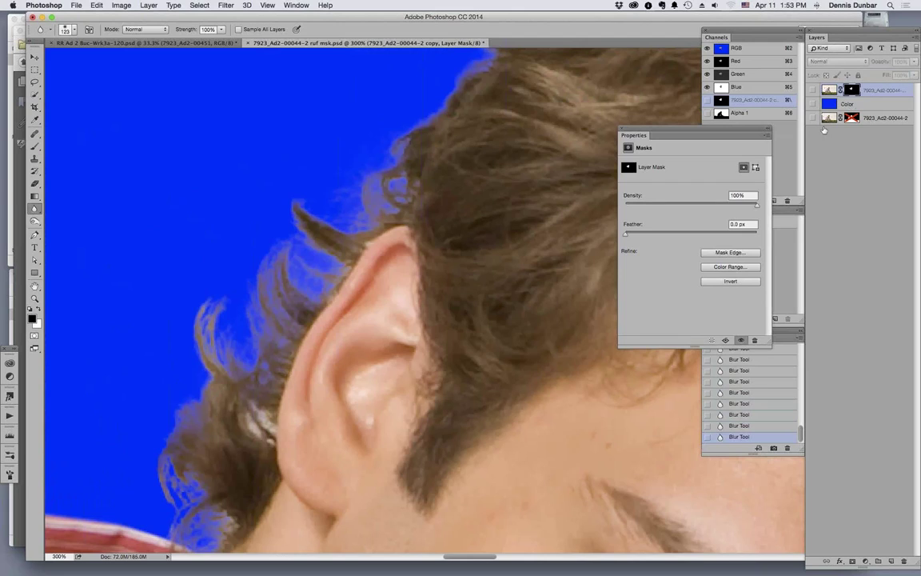
Move the Color layer below the 7923_Ad2-00044-2 layer, show only that model layer and enable its mask.
{"action": "left_click_drag", "start_coordinate": [847, 104], "coordinate": [823, 130]}
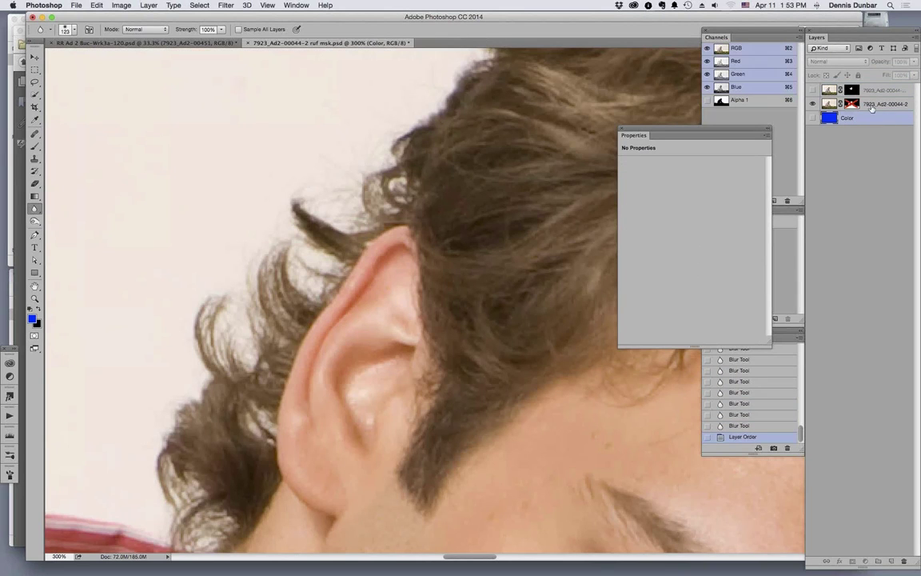
{"action": "left_click", "coordinate": [853, 104], "text": "shift"}
{"action": "key", "text": "Return"}
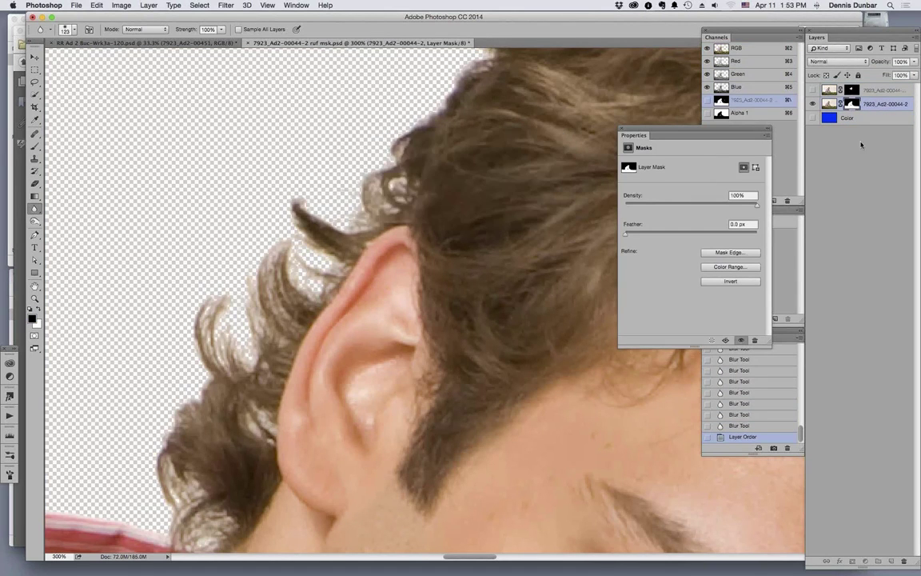
Examine the 7923_Ad2-00044-2 layer's mask on its own along the hair edge and return to the masked image.
{"action": "left_click", "coordinate": [766, 99]}
{"action": "left_click_drag", "start_coordinate": [304, 402], "coordinate": [238, 214]}
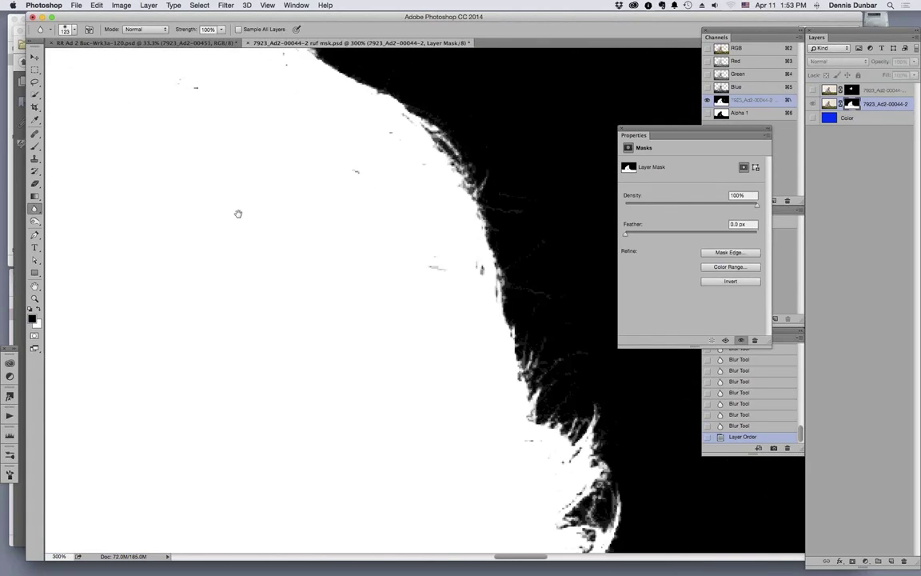
{"action": "scroll", "coordinate": [238, 214], "scroll_direction": "down", "scroll_amount": 10}
{"action": "mouse_move", "coordinate": [470, 188]}
{"action": "left_mouse_down"}
{"action": "mouse_move", "coordinate": [388, 222]}
{"action": "mouse_move", "coordinate": [359, 364]}
{"action": "mouse_move", "coordinate": [381, 334]}
{"action": "mouse_move", "coordinate": [520, 362]}
{"action": "mouse_move", "coordinate": [442, 405]}
{"action": "mouse_move", "coordinate": [506, 365]}
{"action": "mouse_move", "coordinate": [490, 288]}
{"action": "mouse_move", "coordinate": [561, 300]}
{"action": "mouse_move", "coordinate": [541, 323]}
{"action": "mouse_move", "coordinate": [478, 296]}
{"action": "mouse_move", "coordinate": [419, 371]}
{"action": "mouse_move", "coordinate": [276, 304]}
{"action": "left_mouse_up"}
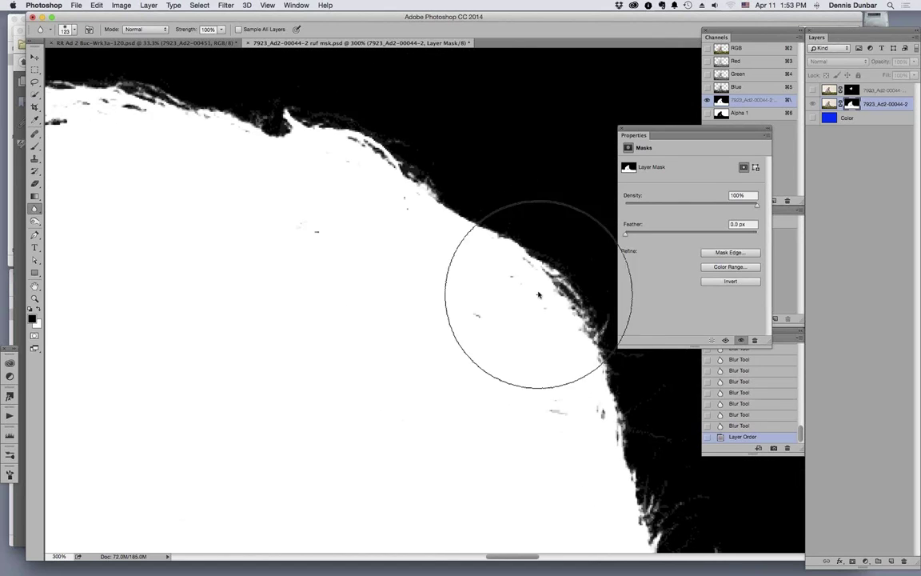
{"action": "left_click", "coordinate": [815, 104]}
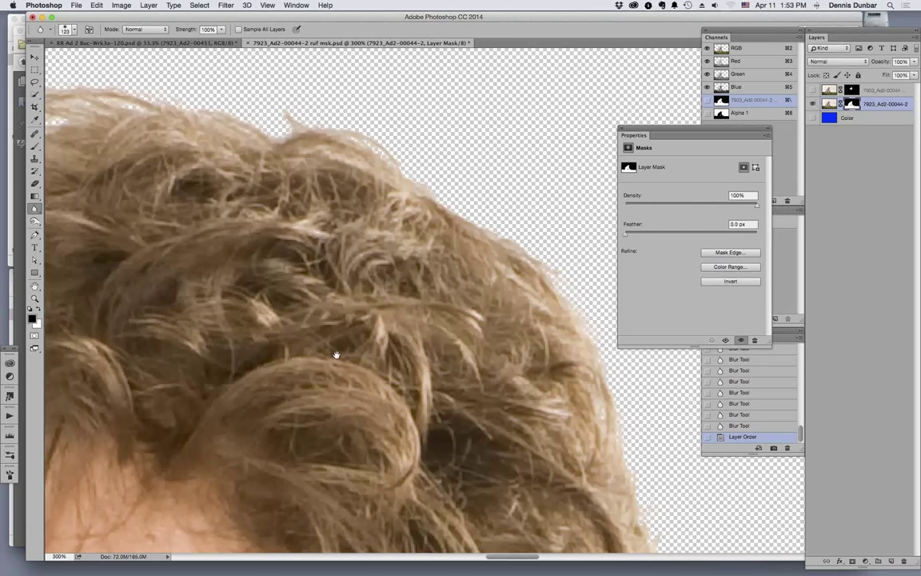
Switch to the RR Ad 2 Buc-Wrk3a-120.psd composite and select the Hair Wrk layer in the Model group.
{"action": "key", "text": "super+minus"}
{"action": "key", "text": "super+minus"}
{"action": "key", "text": "ctrl+Tab"}
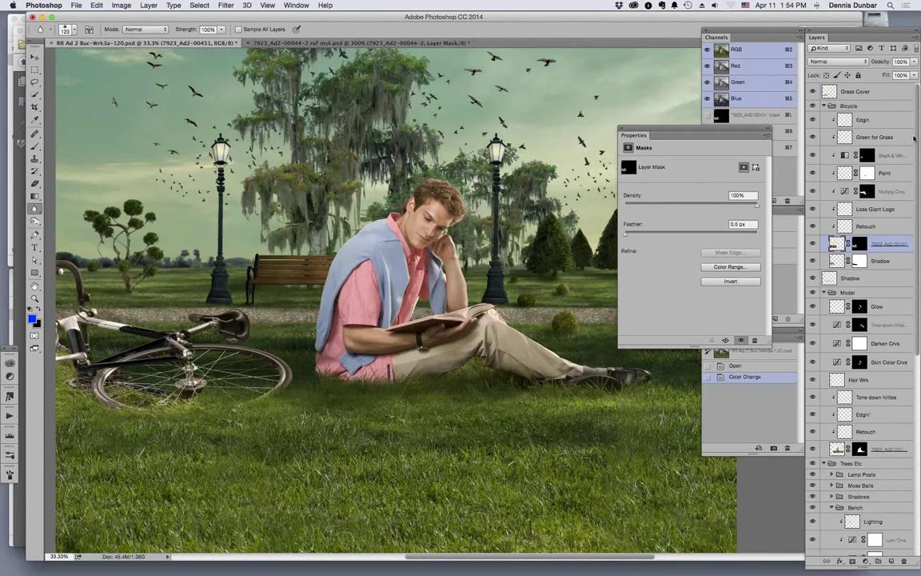
{"action": "left_click", "coordinate": [863, 384]}
Examine the model's hair edges against the park background from the forehead curls over the head to behind the ear.
{"action": "key", "text": "z"}
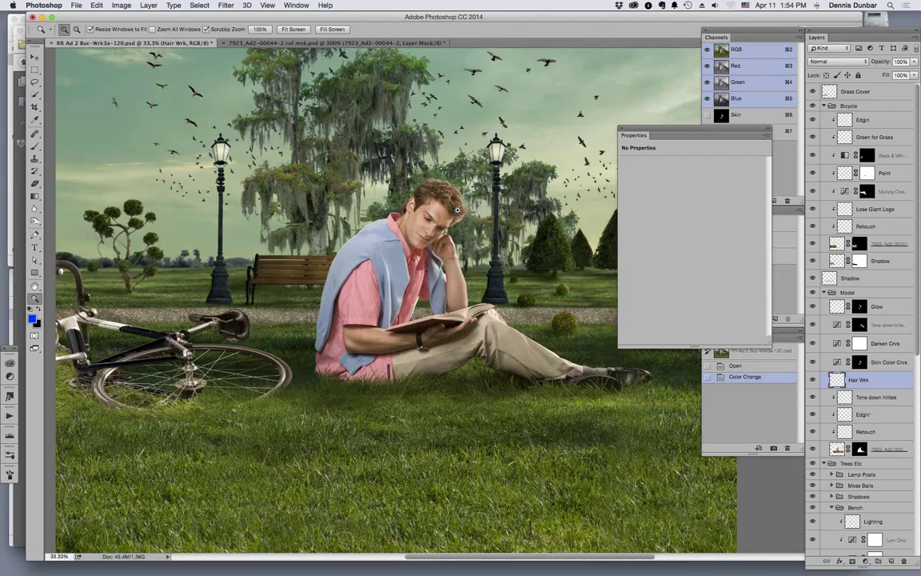
{"action": "left_click_drag", "start_coordinate": [458, 211], "coordinate": [655, 264]}
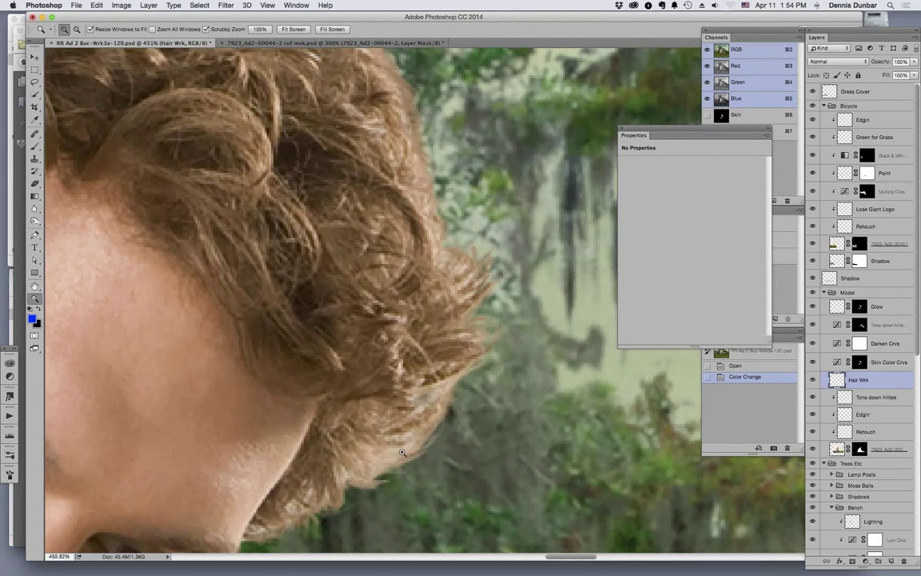
{"action": "left_click_drag", "start_coordinate": [432, 451], "coordinate": [472, 328]}
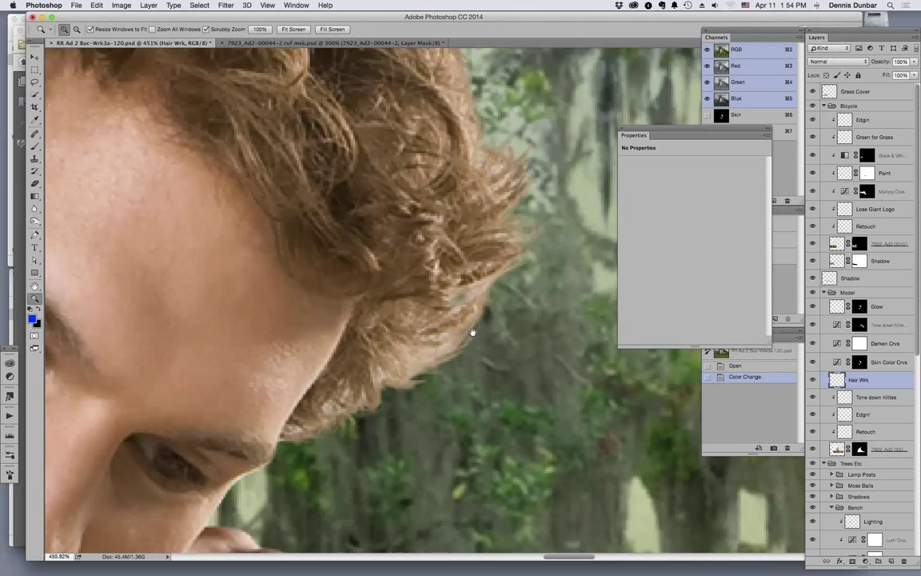
{"action": "left_click_drag", "start_coordinate": [432, 210], "coordinate": [439, 304]}
{"action": "left_click_drag", "start_coordinate": [442, 212], "coordinate": [438, 354]}
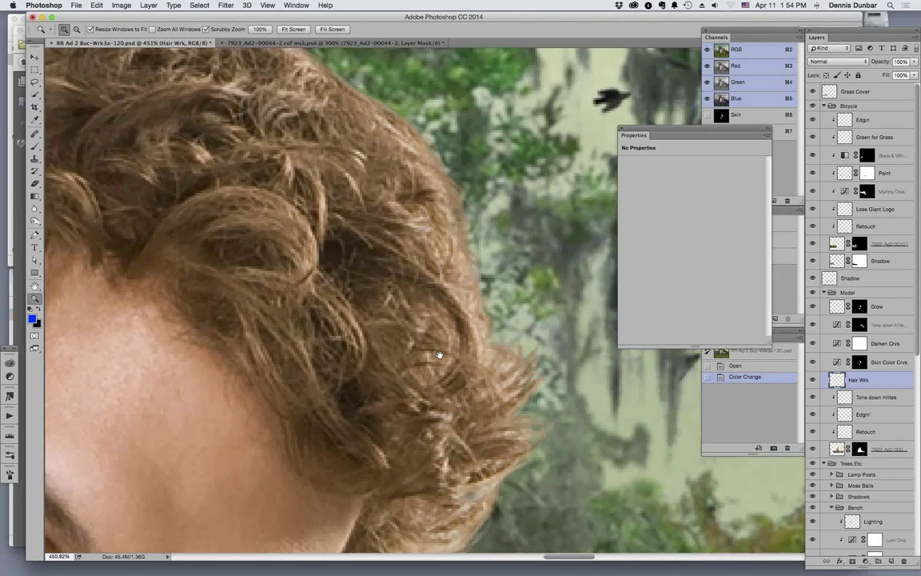
{"action": "left_click_drag", "start_coordinate": [456, 300], "coordinate": [524, 386]}
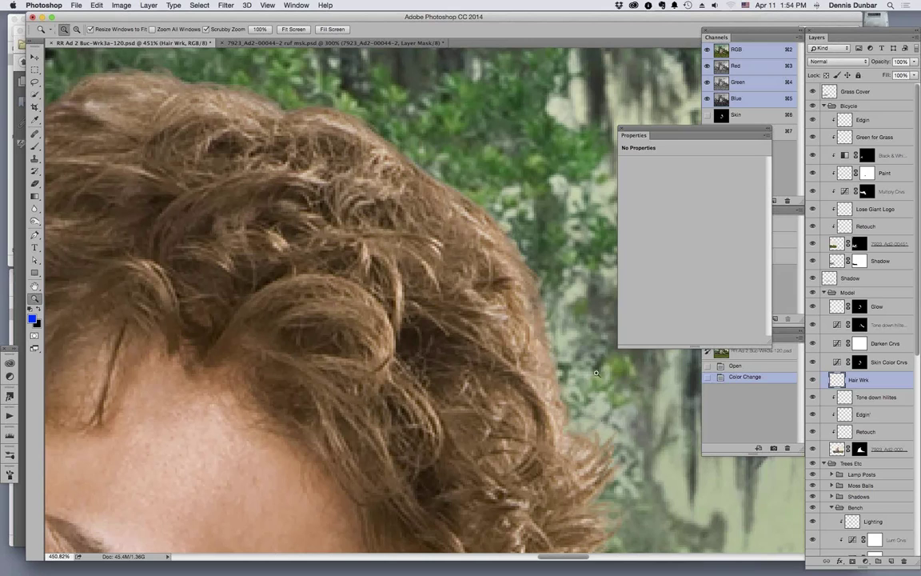
{"action": "left_click_drag", "start_coordinate": [501, 385], "coordinate": [386, 231]}
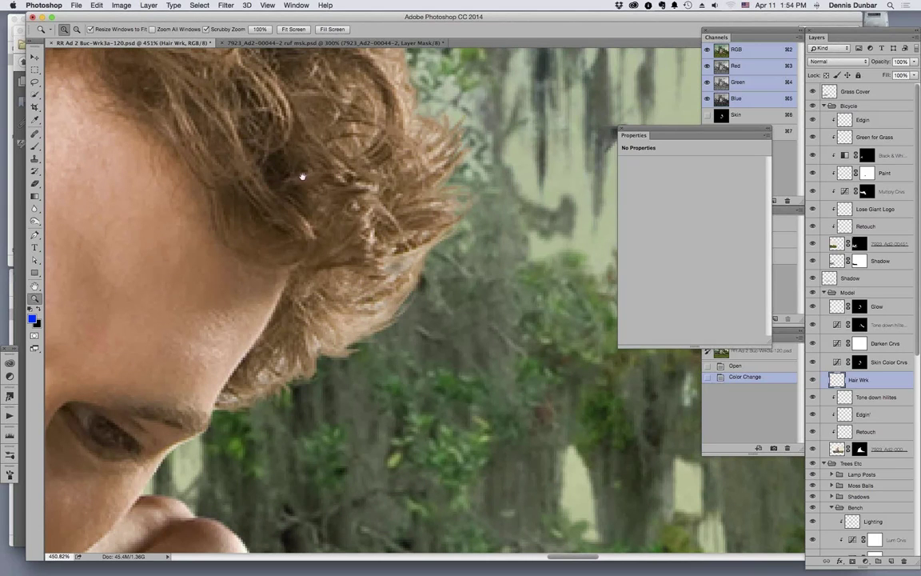
{"action": "left_click_drag", "start_coordinate": [401, 265], "coordinate": [600, 231]}
{"action": "left_click_drag", "start_coordinate": [405, 267], "coordinate": [469, 115]}
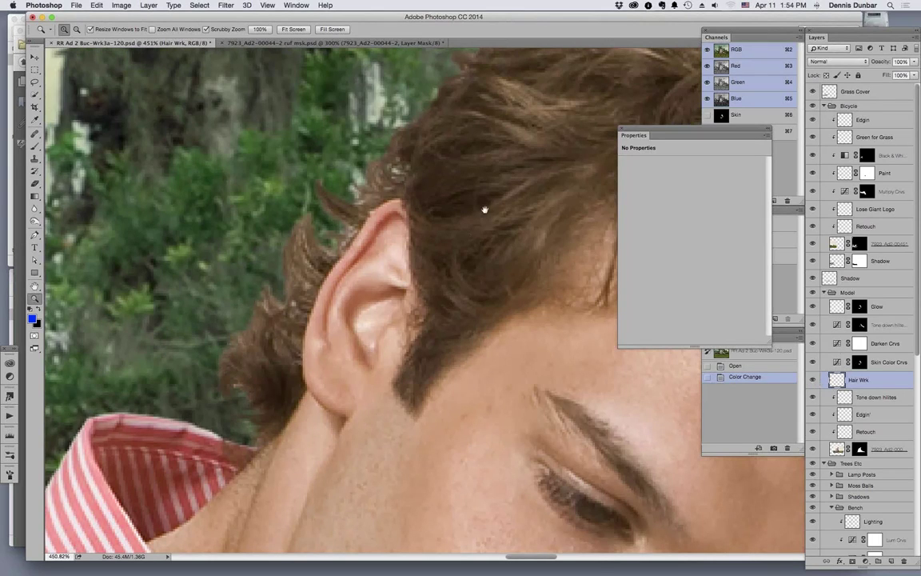
Compare the model's hair around the ear and over the head with the Hair Wrk layer hidden and shown.
{"action": "left_click_drag", "start_coordinate": [480, 222], "coordinate": [511, 172]}
{"action": "left_click", "coordinate": [813, 380]}
{"action": "left_click", "coordinate": [813, 380]}
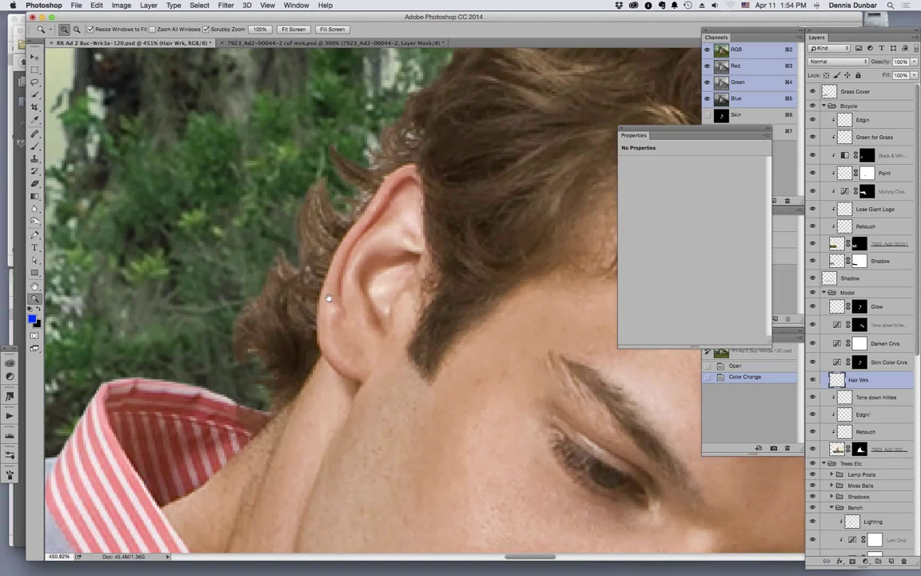
{"action": "left_click_drag", "start_coordinate": [329, 298], "coordinate": [225, 414]}
{"action": "scroll", "coordinate": [225, 413], "scroll_direction": "up", "scroll_amount": 5}
{"action": "scroll", "coordinate": [226, 413], "scroll_direction": "right", "scroll_amount": 5}
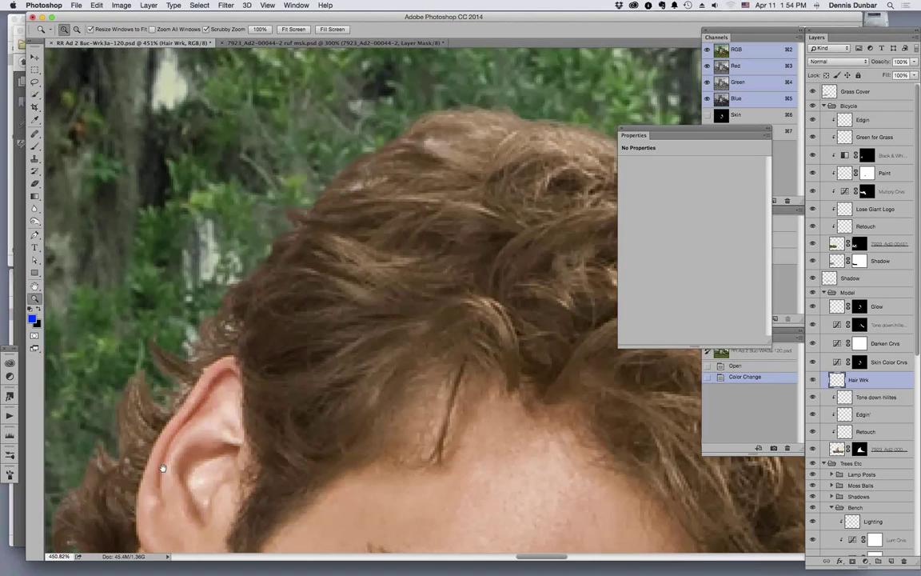
Inspect the curls over the model's forehead against the park background and close the floating Properties panel.
{"action": "scroll", "coordinate": [335, 247], "scroll_direction": "right", "scroll_amount": 3}
{"action": "scroll", "coordinate": [290, 220], "scroll_direction": "down", "scroll_amount": 5}
{"action": "scroll", "coordinate": [290, 219], "scroll_direction": "down", "scroll_amount": 10}
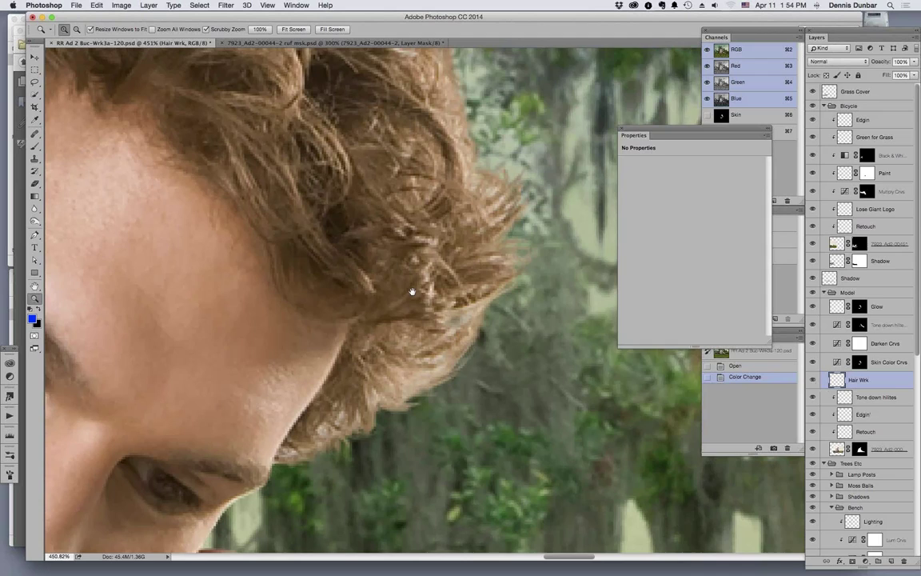
{"action": "scroll", "coordinate": [412, 292], "scroll_direction": "down", "scroll_amount": 2}
{"action": "left_click_drag", "start_coordinate": [621, 133], "coordinate": [540, 331]}
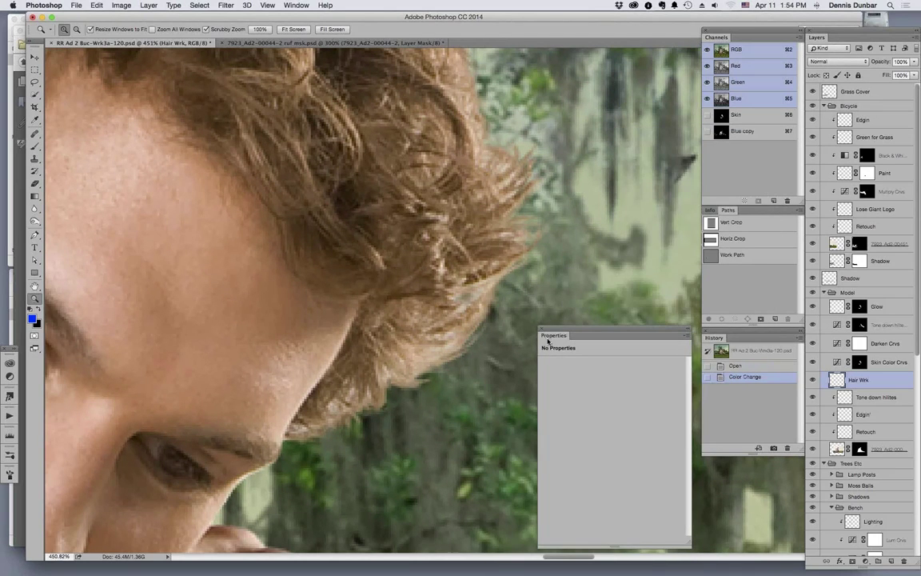
{"action": "left_click", "coordinate": [541, 330]}
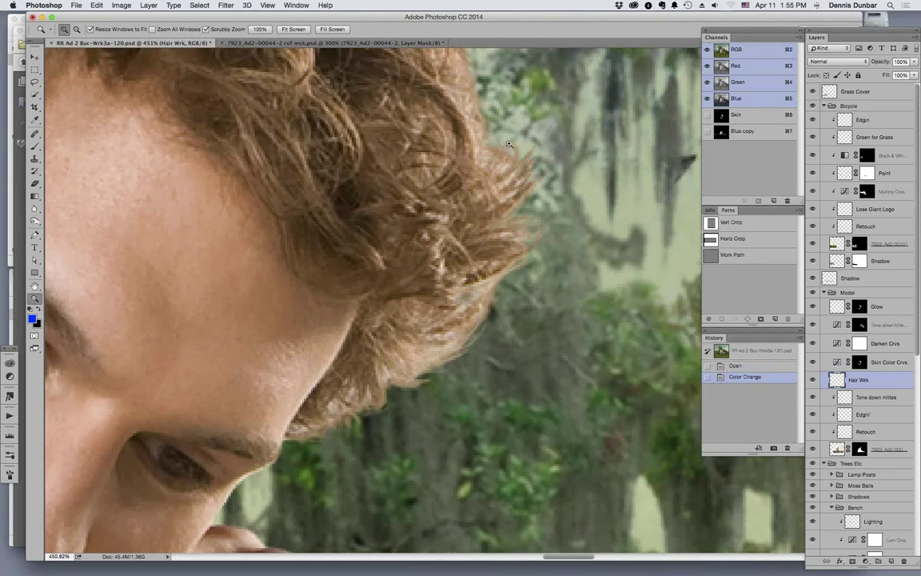
Switch to Adobe Bridge, open 1-00089 mskd.psd from the Masked bits folder and disable the 1-00089 layer's mask.
{"action": "key", "text": "super+Tab"}
{"action": "key", "text": "super+Tab"}
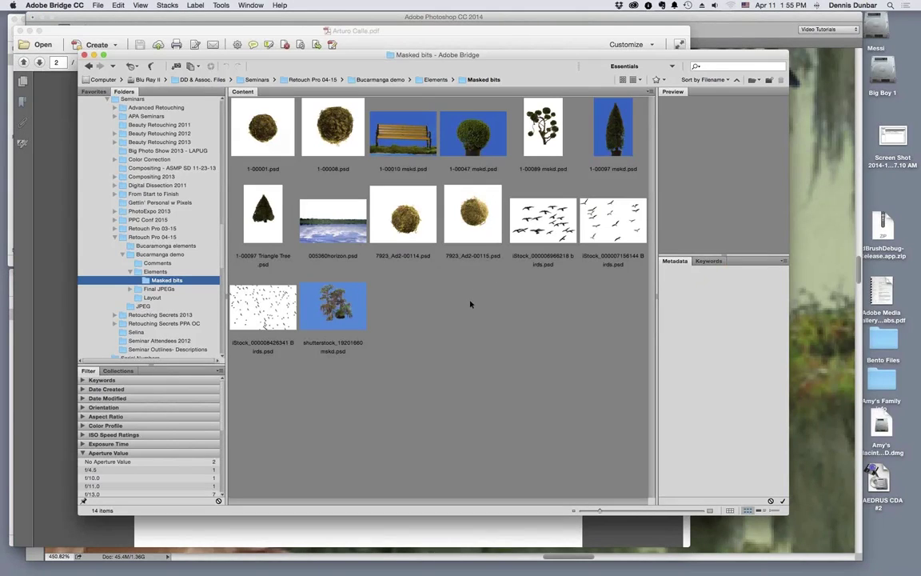
{"action": "left_click", "coordinate": [563, 106]}
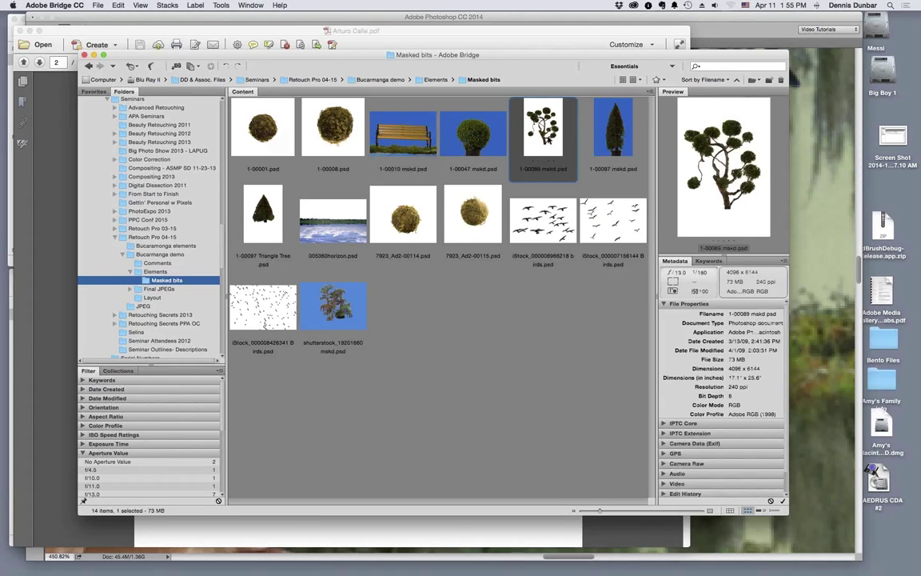
{"action": "key", "text": "super+o"}
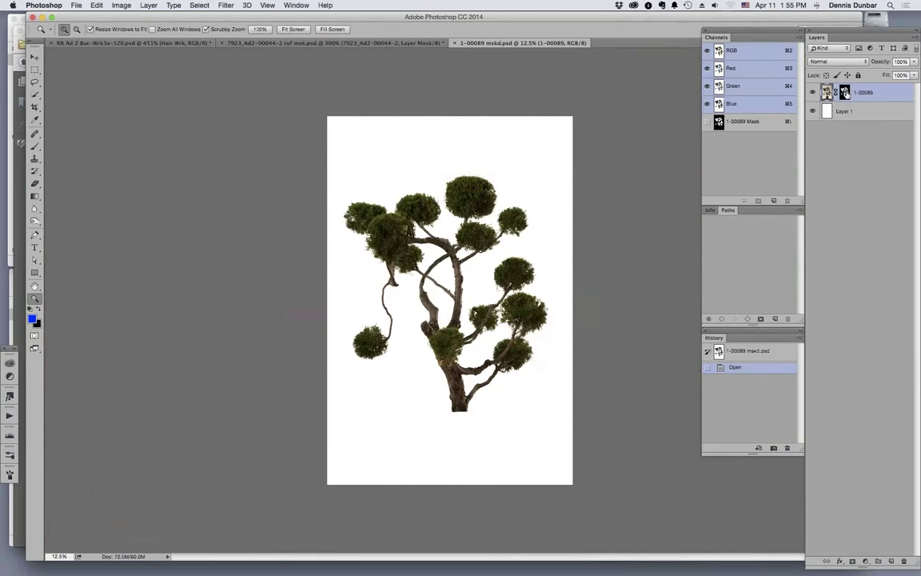
{"action": "left_click", "coordinate": [845, 93], "text": "shift"}
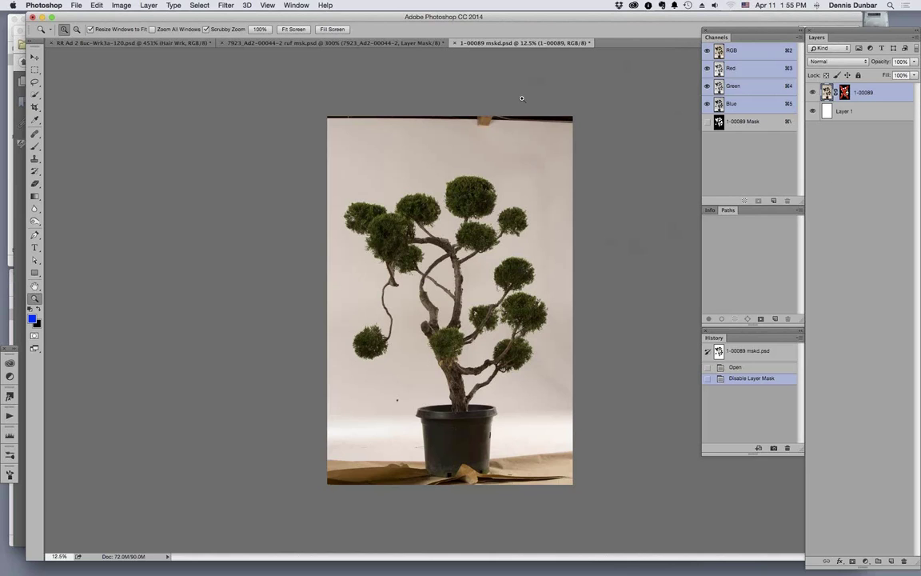
Examine the potted tree's foliage clusters, trunk and branches against the studio backdrop, then view the whole photo again.
{"action": "left_click_drag", "start_coordinate": [480, 273], "coordinate": [538, 186]}
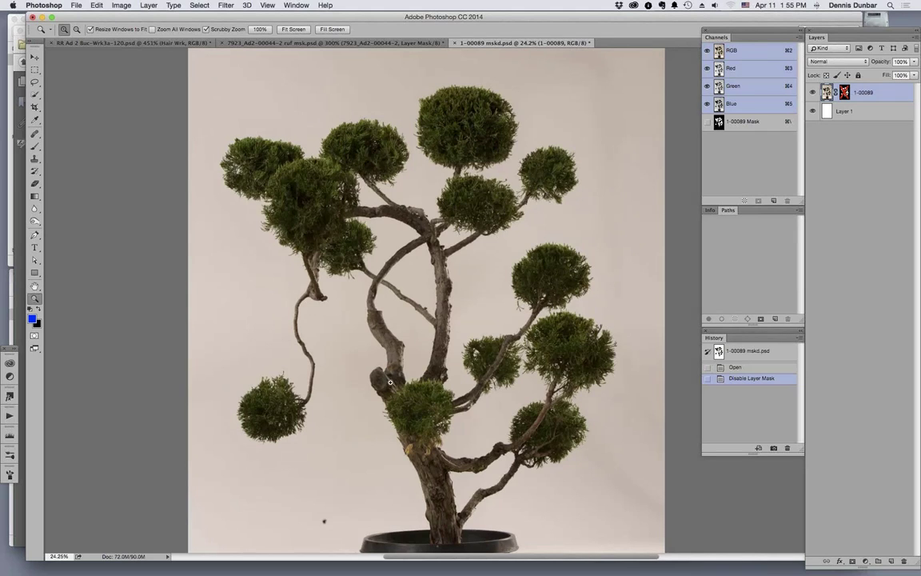
{"action": "left_click_drag", "start_coordinate": [260, 391], "coordinate": [329, 419]}
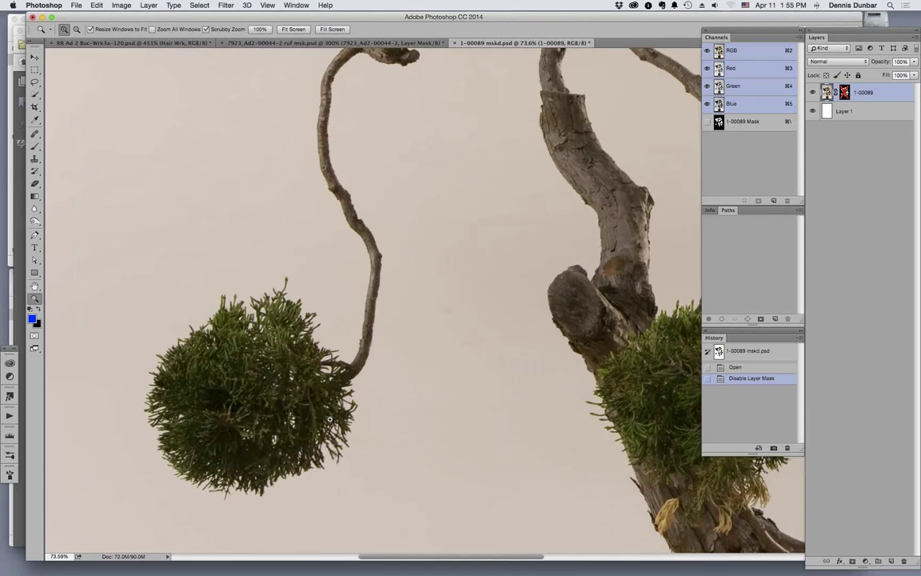
{"action": "left_click_drag", "start_coordinate": [594, 283], "coordinate": [457, 200]}
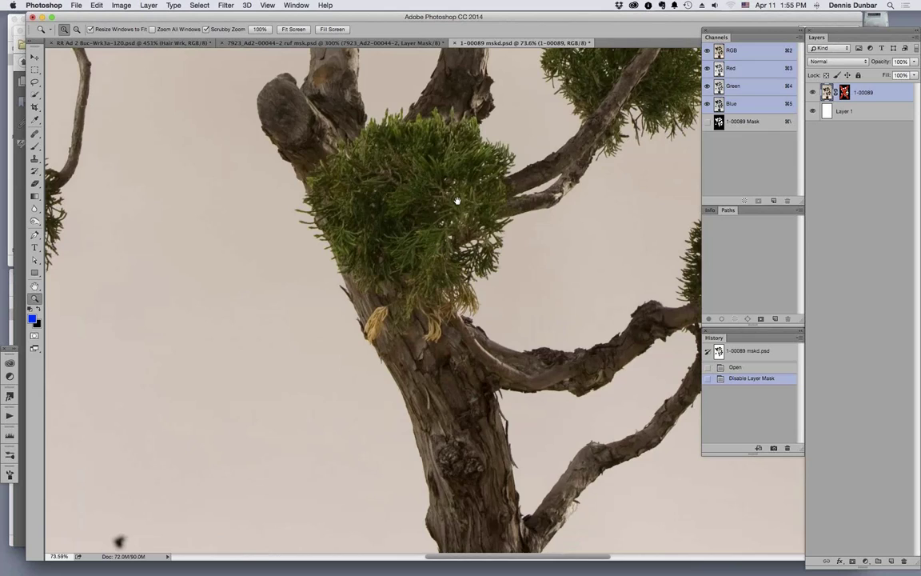
{"action": "scroll", "coordinate": [427, 203], "scroll_direction": "down", "scroll_amount": 5}
{"action": "scroll", "coordinate": [451, 230], "scroll_direction": "up", "scroll_amount": 15}
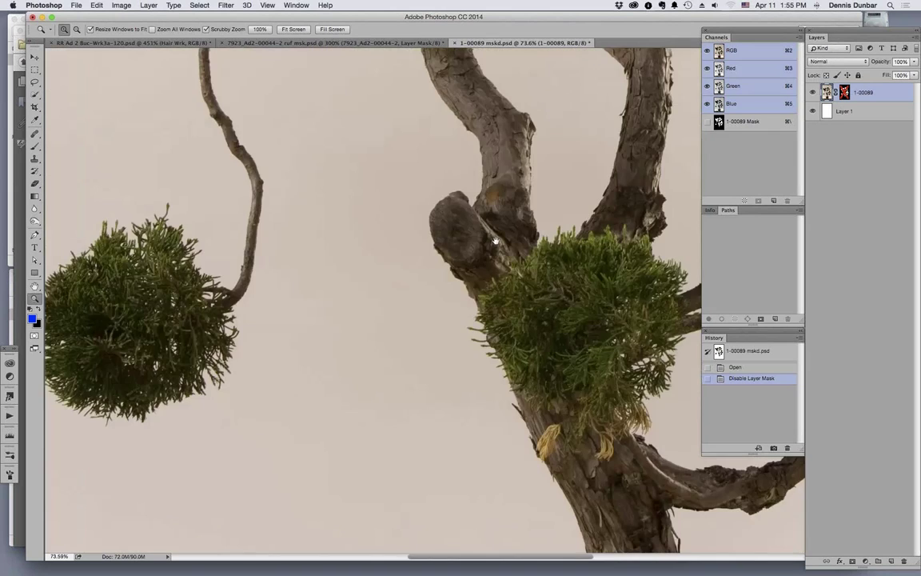
{"action": "key", "text": "super+minus"}
{"action": "key", "text": "super+minus"}
{"action": "key", "text": "super+minus"}
{"action": "key", "text": "super+minus"}
{"action": "key", "text": "super+minus"}
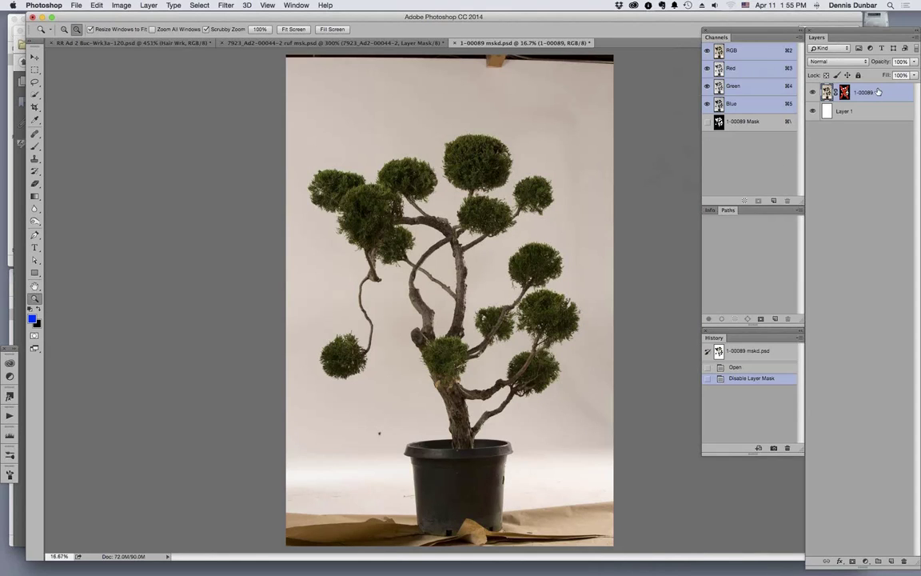
Duplicate the 1-00089 layer, hide the original and delete the copy's layer mask without applying it.
{"action": "left_click_drag", "start_coordinate": [864, 92], "coordinate": [860, 86]}
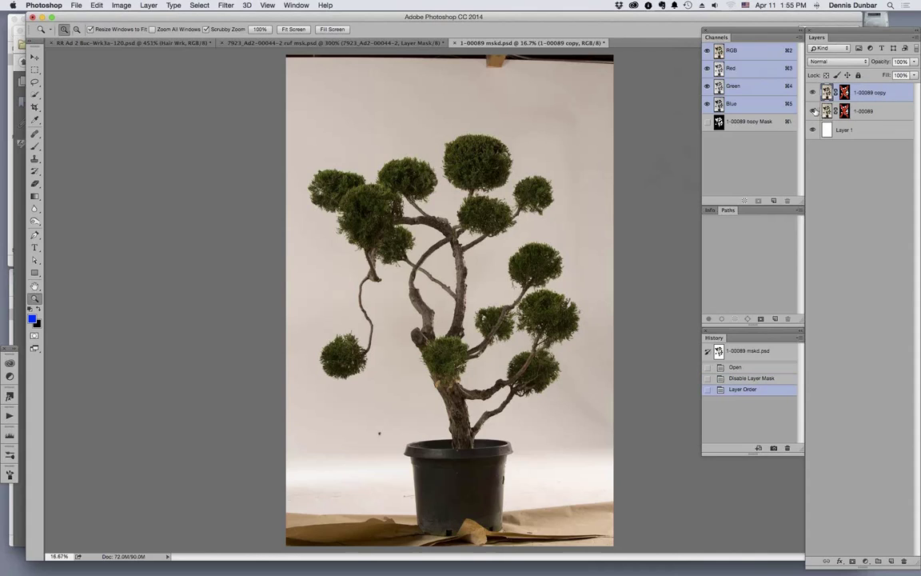
{"action": "left_click_drag", "start_coordinate": [760, 85], "coordinate": [904, 561]}
{"action": "left_click", "coordinate": [425, 197]}
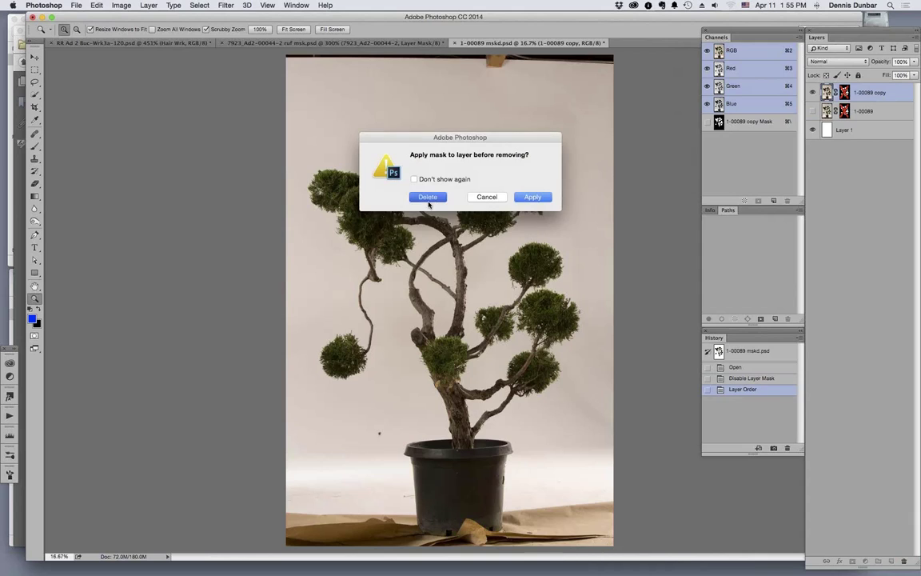
Compare the Red, Green and Blue channels of the 1-00089 copy layer for contrast between tree and backdrop.
{"action": "left_click", "coordinate": [753, 70]}
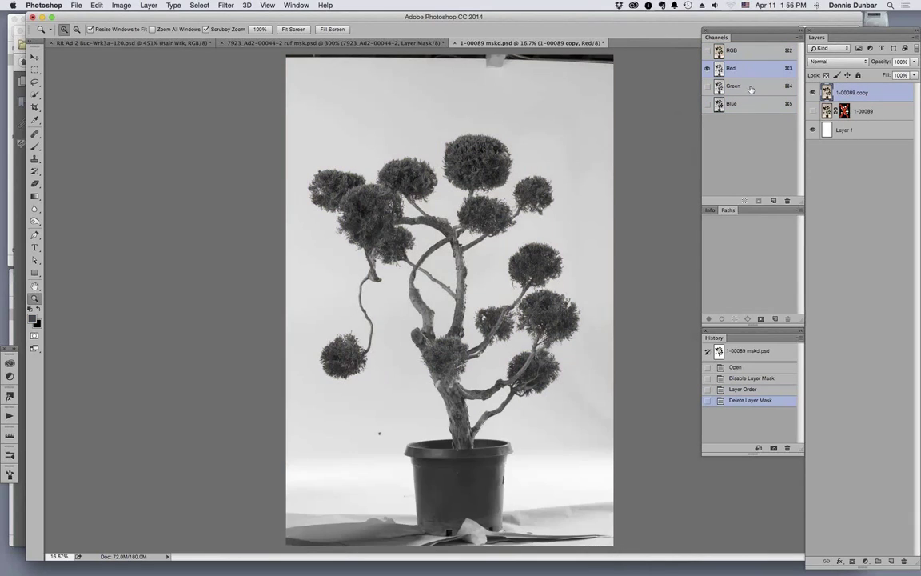
{"action": "left_click", "coordinate": [748, 88]}
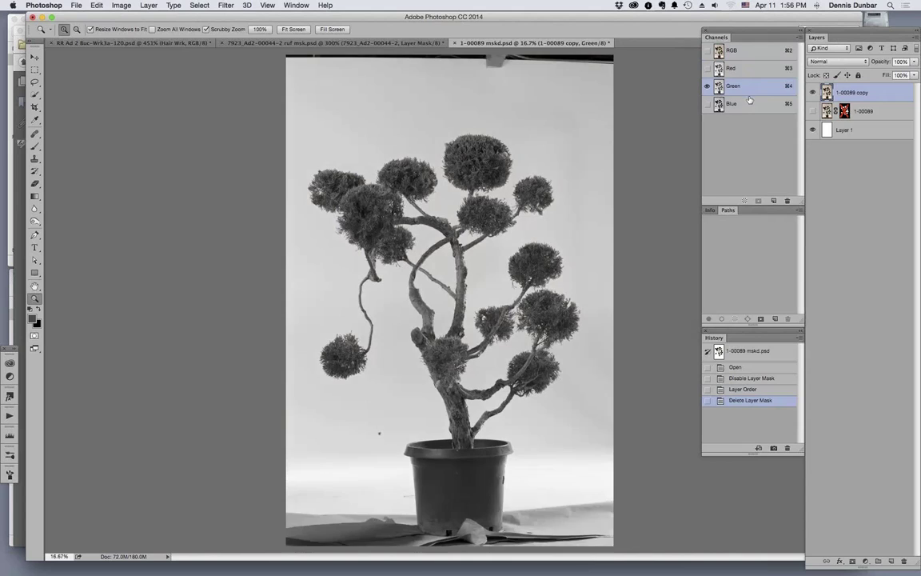
{"action": "left_click", "coordinate": [749, 104]}
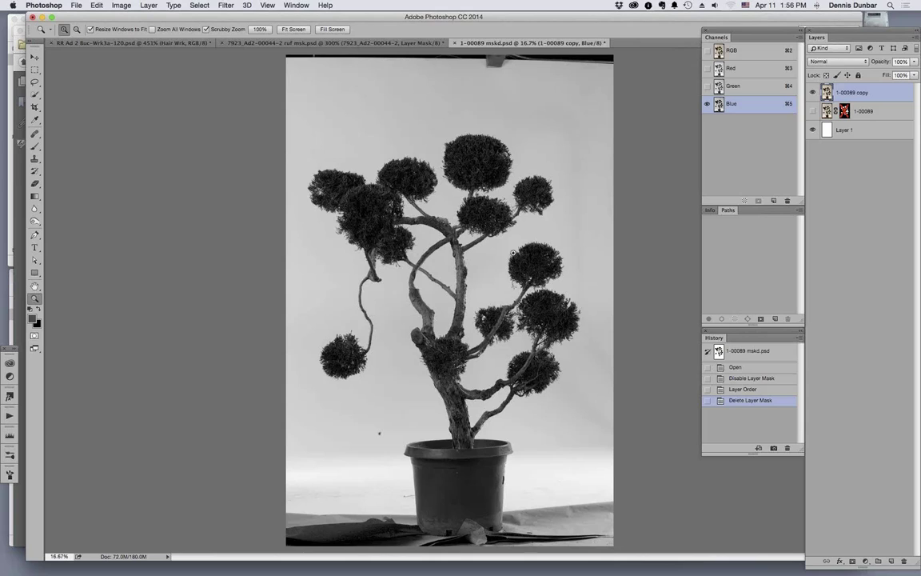
{"action": "left_click", "coordinate": [747, 70]}
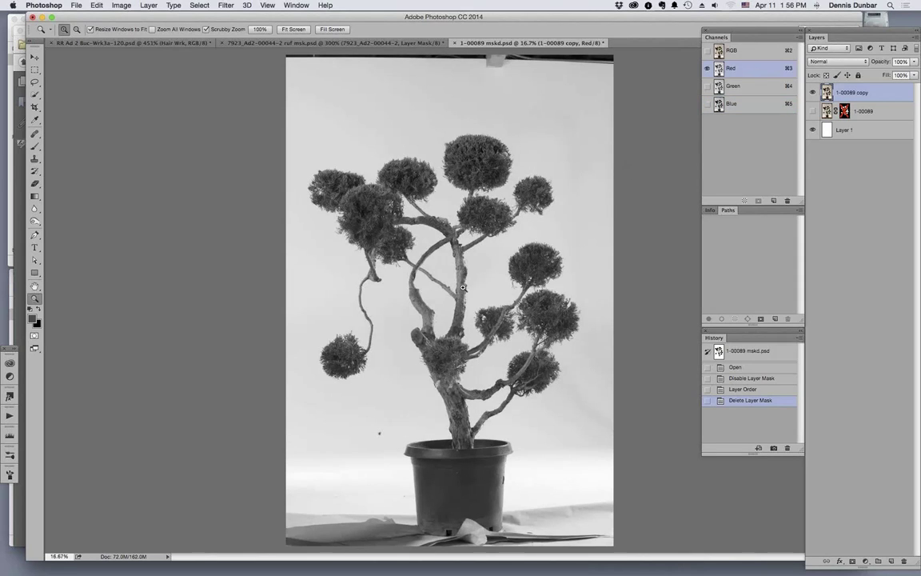
{"action": "key", "text": "super+4"}
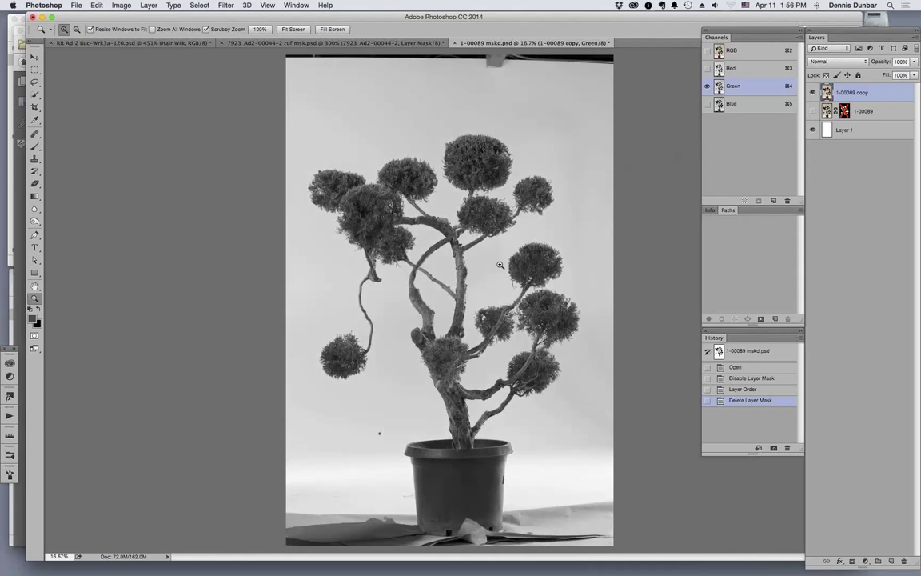
{"action": "key", "text": "super+5"}
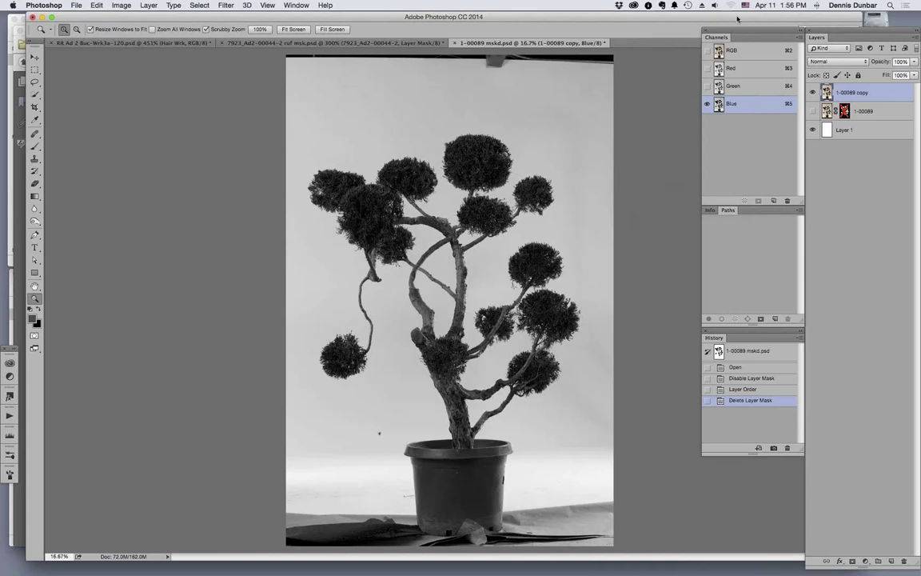
Duplicate the Blue channel and inspect the copy's foliage, branches and trunk up close.
{"action": "left_click_drag", "start_coordinate": [760, 105], "coordinate": [773, 201]}
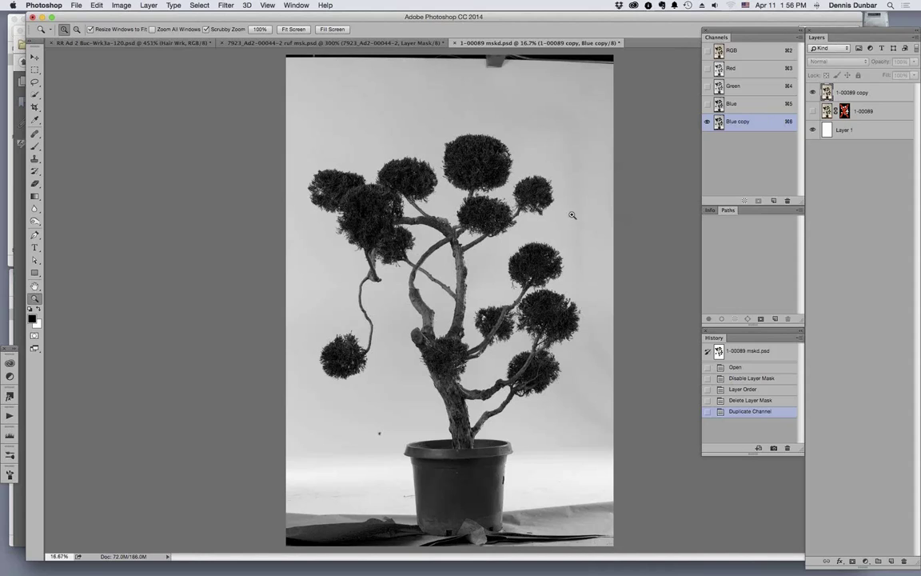
{"action": "left_click_drag", "start_coordinate": [565, 200], "coordinate": [679, 99]}
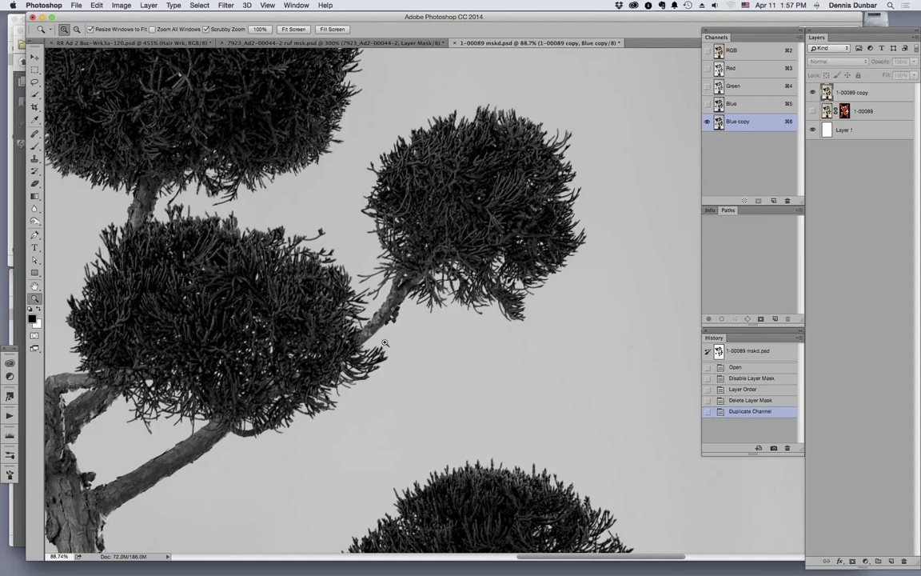
{"action": "scroll", "coordinate": [316, 353], "scroll_direction": "down", "scroll_amount": 10}
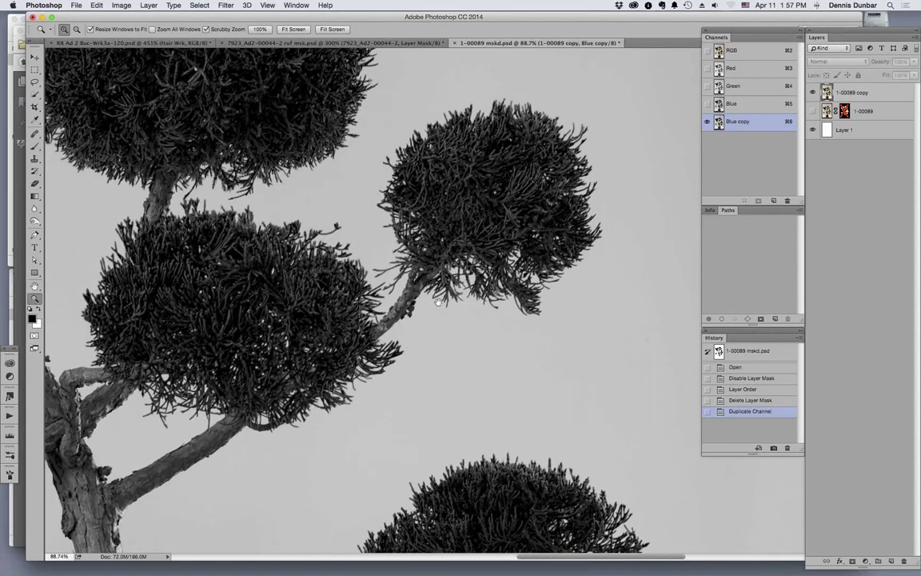
{"action": "scroll", "coordinate": [484, 186], "scroll_direction": "right", "scroll_amount": 5}
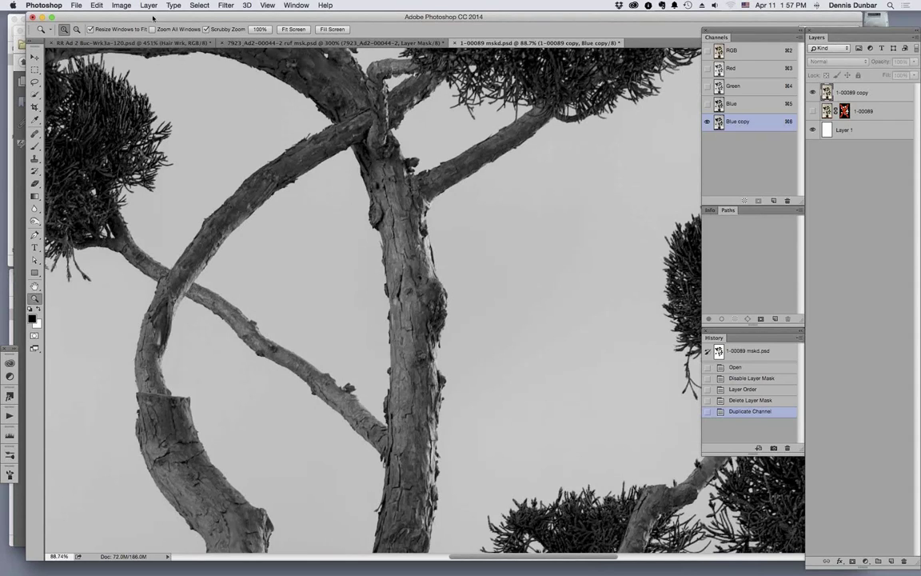
{"action": "left_click", "coordinate": [144, 5]}
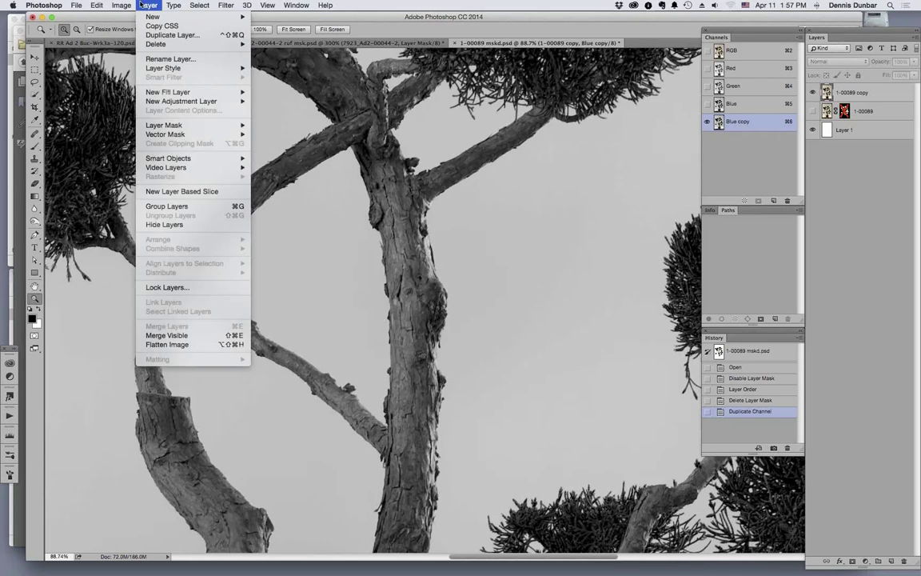
{"action": "mouse_move", "coordinate": [115, 7]}
{"action": "mouse_move", "coordinate": [130, 31]}
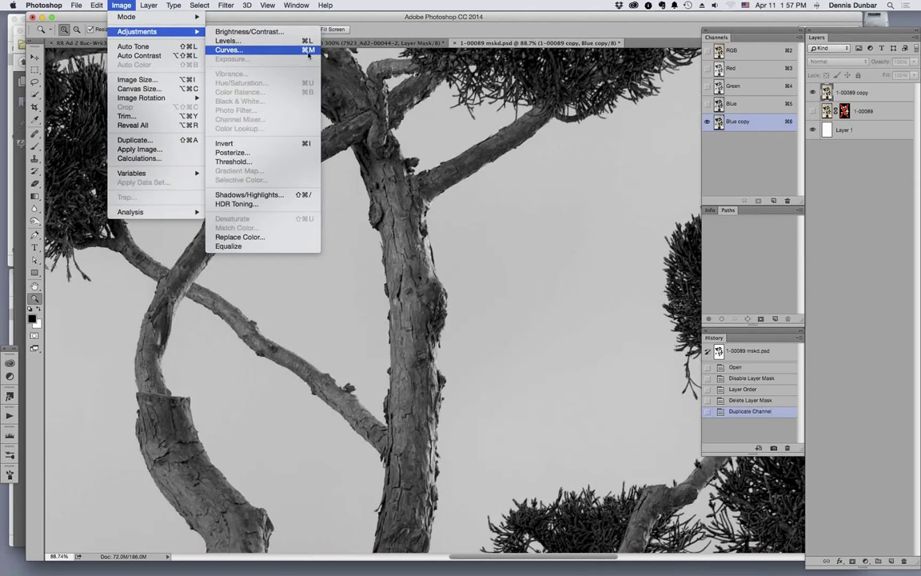
{"action": "key", "text": "Escape"}
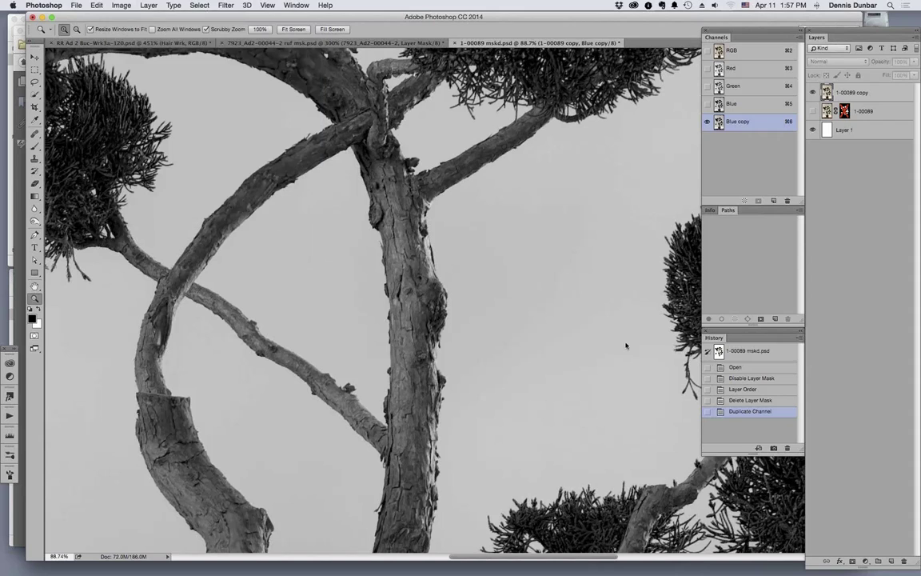
Start a Curves adjustment on the Blue copy channel and set its white point from the grey backdrop beside the trunk.
{"action": "key", "text": "i"}
{"action": "key", "text": "super+m"}
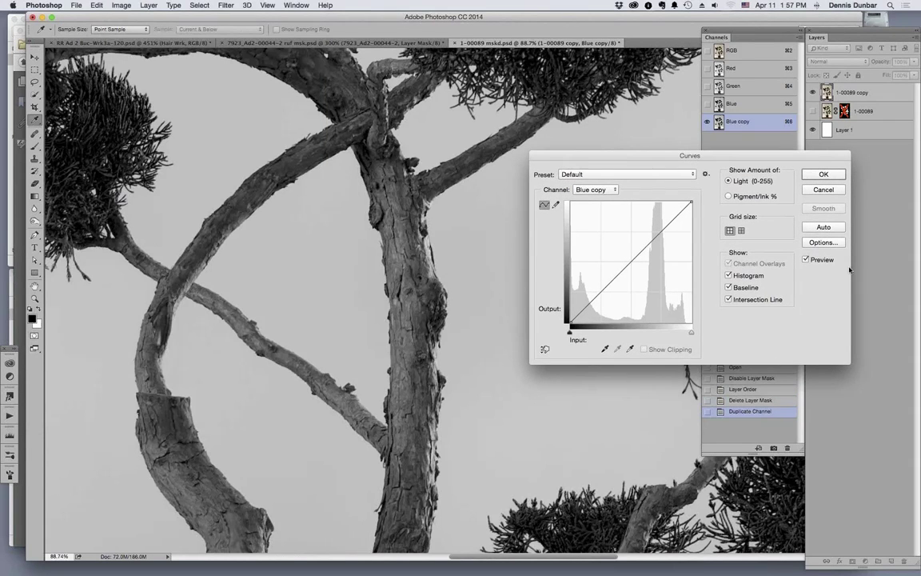
{"action": "left_click_drag", "start_coordinate": [757, 162], "coordinate": [767, 137]}
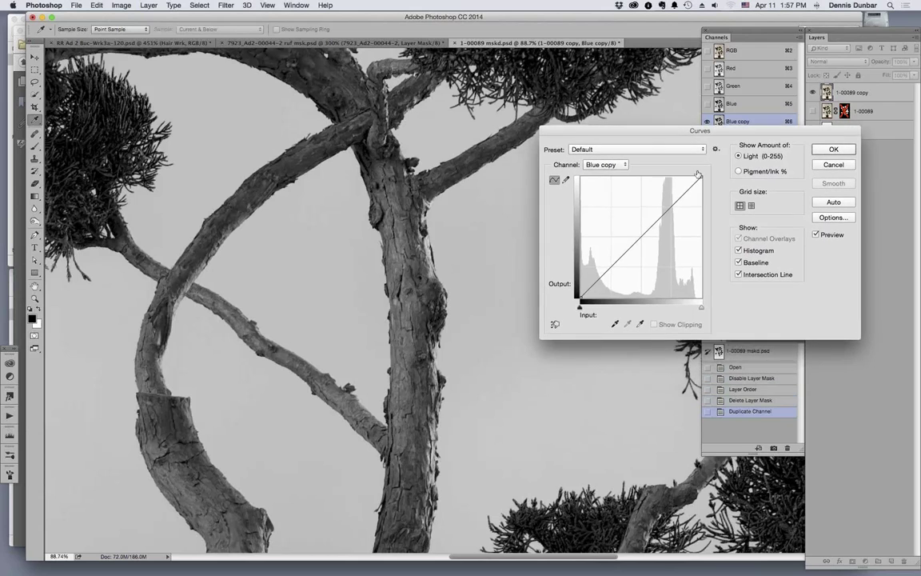
{"action": "left_click", "coordinate": [640, 324]}
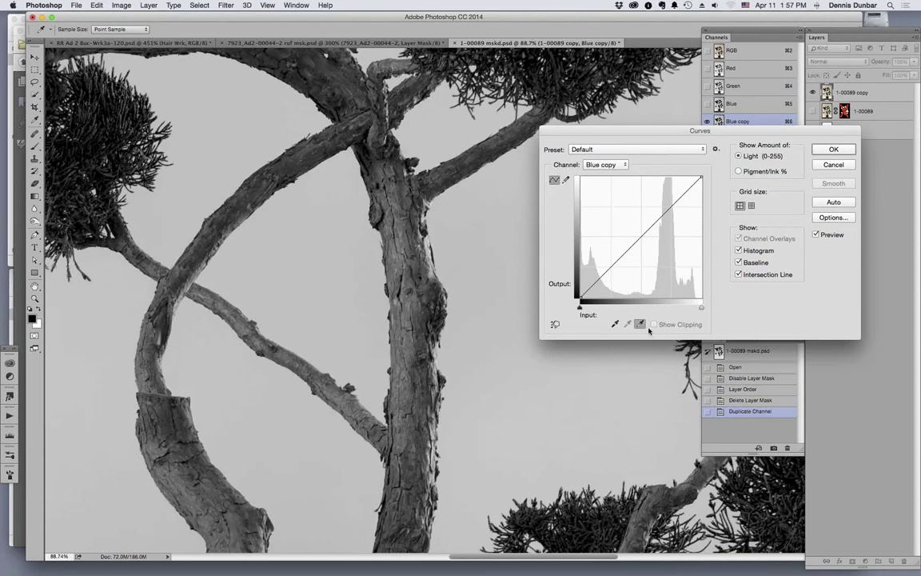
{"action": "left_click", "coordinate": [412, 319]}
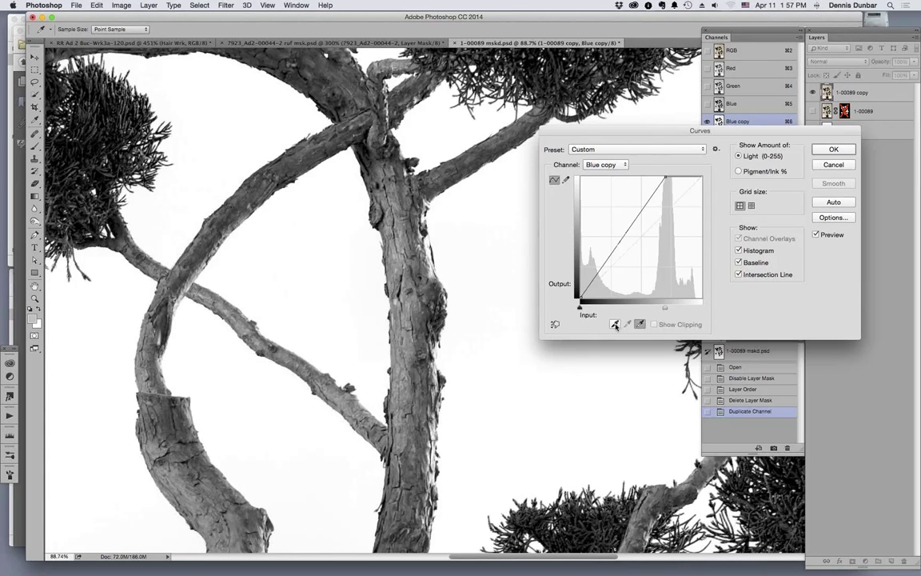
Set the Curves black point from the trunk's edge, check the foliage silhouettes and apply the adjustment.
{"action": "left_click", "coordinate": [375, 261]}
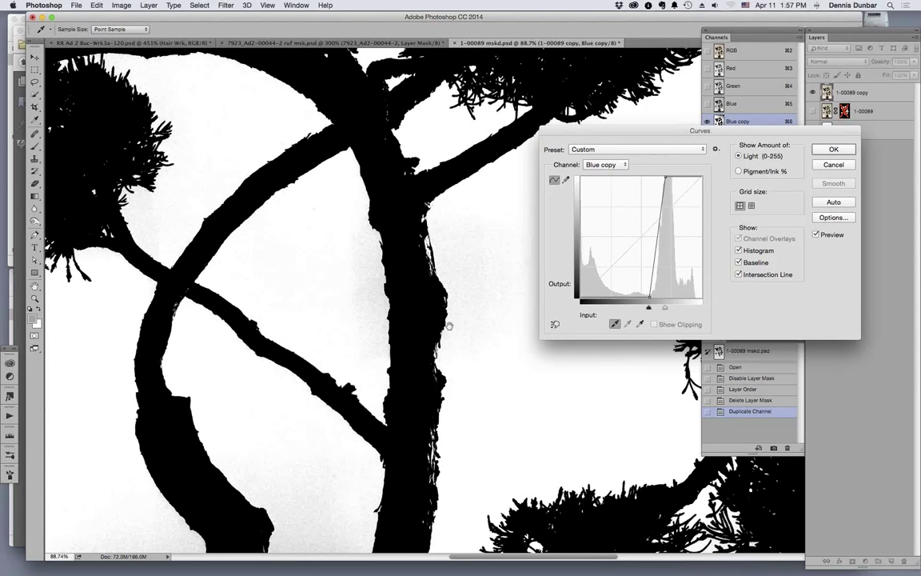
{"action": "left_click_drag", "start_coordinate": [417, 284], "coordinate": [264, 184]}
{"action": "left_click_drag", "start_coordinate": [344, 291], "coordinate": [219, 493]}
{"action": "left_click_drag", "start_coordinate": [389, 283], "coordinate": [206, 504]}
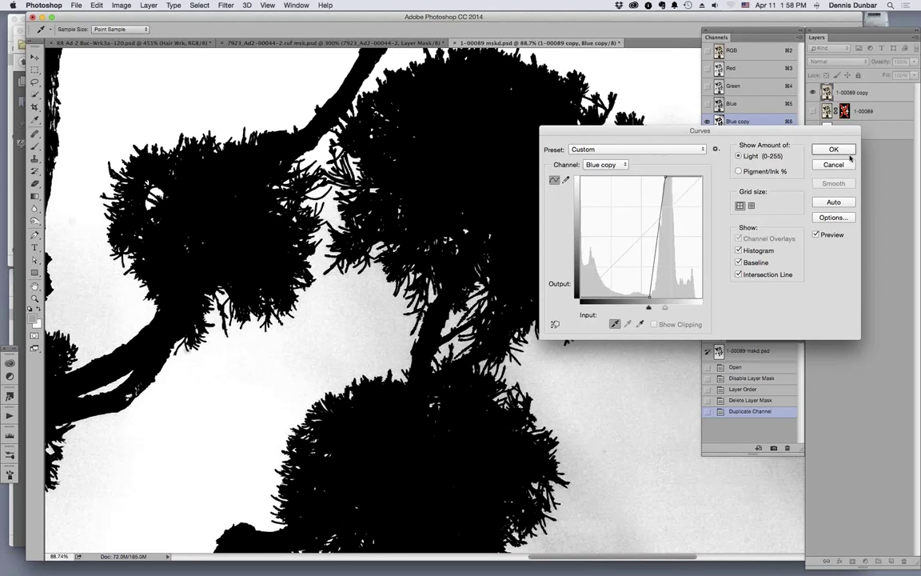
{"action": "key", "text": "Return"}
Dodge the highlights at 100% exposure with a 232 px brush in the grey backdrop between the foliage clusters right of the trunk.
{"action": "key", "text": "z"}
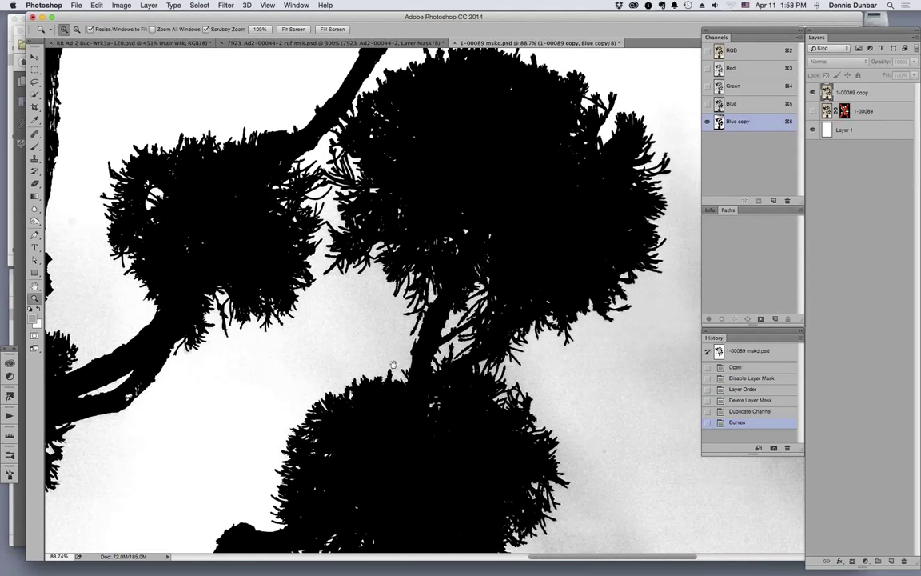
{"action": "scroll", "coordinate": [393, 365], "scroll_direction": "left", "scroll_amount": 5}
{"action": "scroll", "coordinate": [394, 364], "scroll_direction": "down", "scroll_amount": 3}
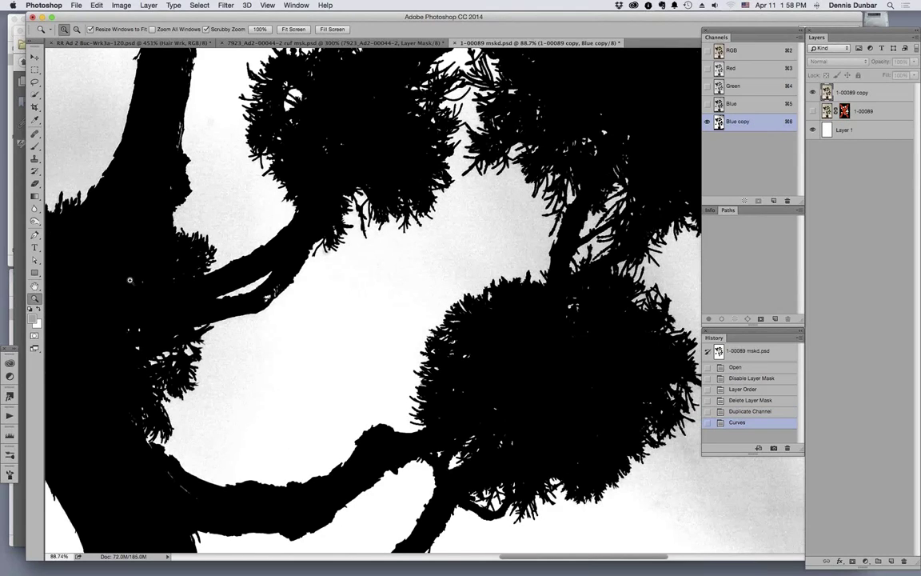
{"action": "left_click", "coordinate": [35, 222]}
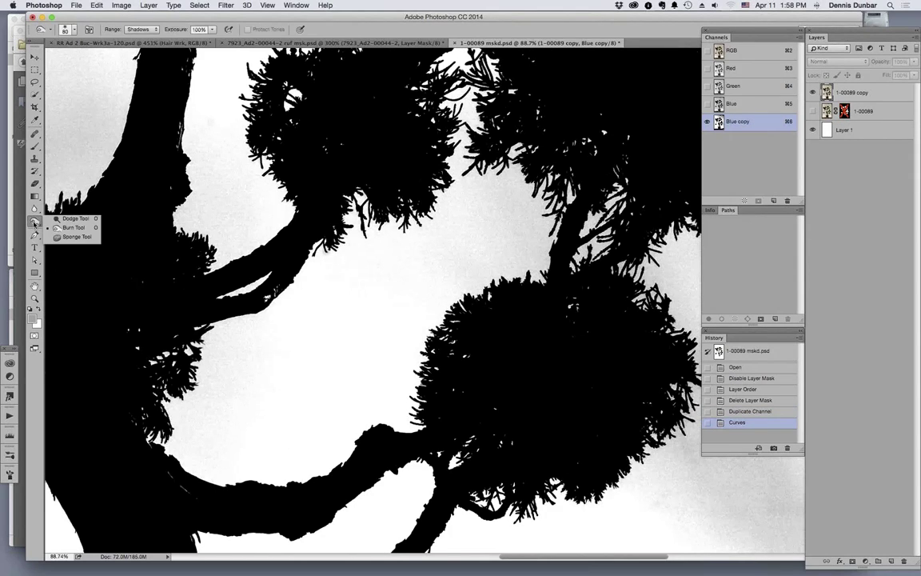
{"action": "left_click", "coordinate": [77, 218]}
{"action": "left_click_drag", "start_coordinate": [412, 262], "coordinate": [468, 244]}
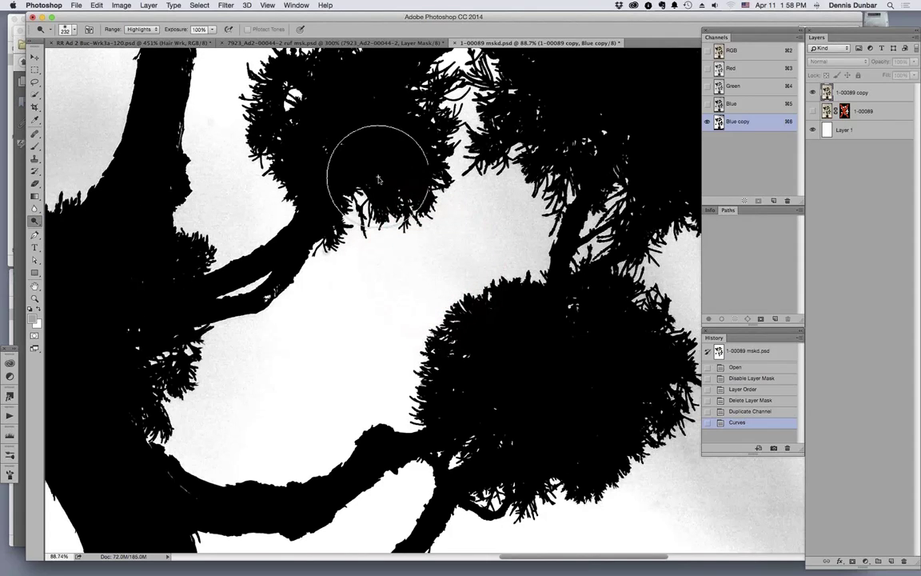
{"action": "mouse_move", "coordinate": [521, 236]}
{"action": "left_mouse_down"}
{"action": "mouse_move", "coordinate": [318, 243]}
{"action": "mouse_move", "coordinate": [319, 206]}
{"action": "left_mouse_up"}
{"action": "mouse_move", "coordinate": [264, 196]}
{"action": "left_mouse_down"}
{"action": "mouse_move", "coordinate": [226, 184]}
{"action": "mouse_move", "coordinate": [232, 168]}
{"action": "left_mouse_up"}
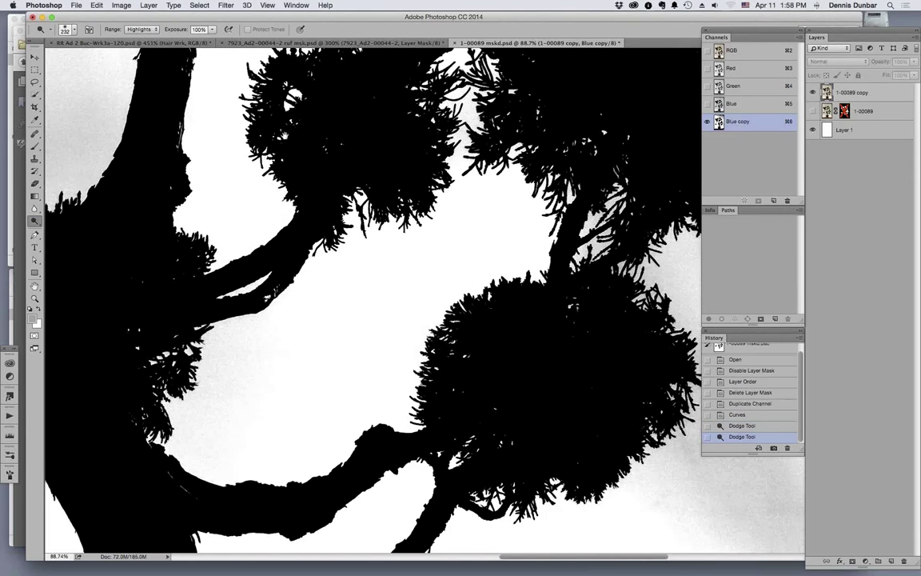
Dodge the grey backdrop to white along the outer edges of the two large foliage clusters on the tree's lower right.
{"action": "scroll", "coordinate": [510, 236], "scroll_direction": "up", "scroll_amount": 10}
{"action": "scroll", "coordinate": [510, 237], "scroll_direction": "left", "scroll_amount": 5}
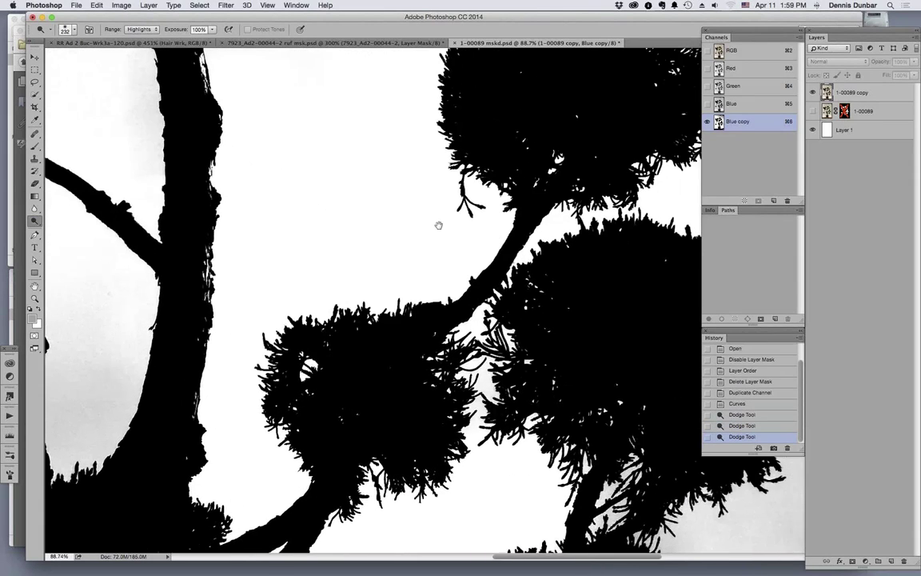
{"action": "scroll", "coordinate": [438, 224], "scroll_direction": "right", "scroll_amount": 8}
{"action": "scroll", "coordinate": [438, 225], "scroll_direction": "down", "scroll_amount": 5}
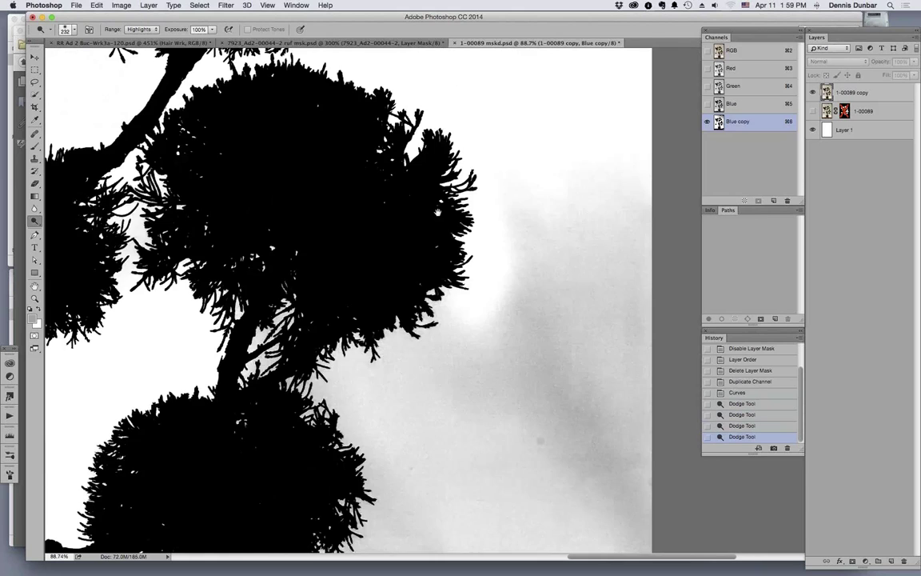
{"action": "mouse_move", "coordinate": [448, 319]}
{"action": "left_mouse_down"}
{"action": "mouse_move", "coordinate": [442, 390]}
{"action": "mouse_move", "coordinate": [395, 382]}
{"action": "left_mouse_up"}
{"action": "scroll", "coordinate": [451, 168], "scroll_direction": "down", "scroll_amount": 12}
{"action": "scroll", "coordinate": [451, 168], "scroll_direction": "left", "scroll_amount": 4}
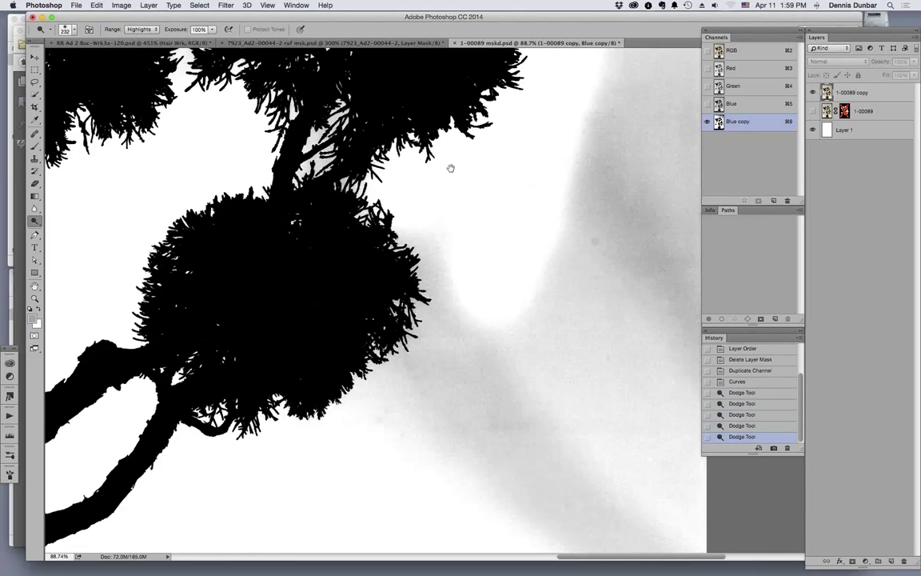
{"action": "scroll", "coordinate": [451, 167], "scroll_direction": "left", "scroll_amount": 3}
{"action": "mouse_move", "coordinate": [444, 434]}
{"action": "left_mouse_down"}
{"action": "mouse_move", "coordinate": [405, 389]}
{"action": "mouse_move", "coordinate": [294, 321]}
{"action": "left_mouse_up"}
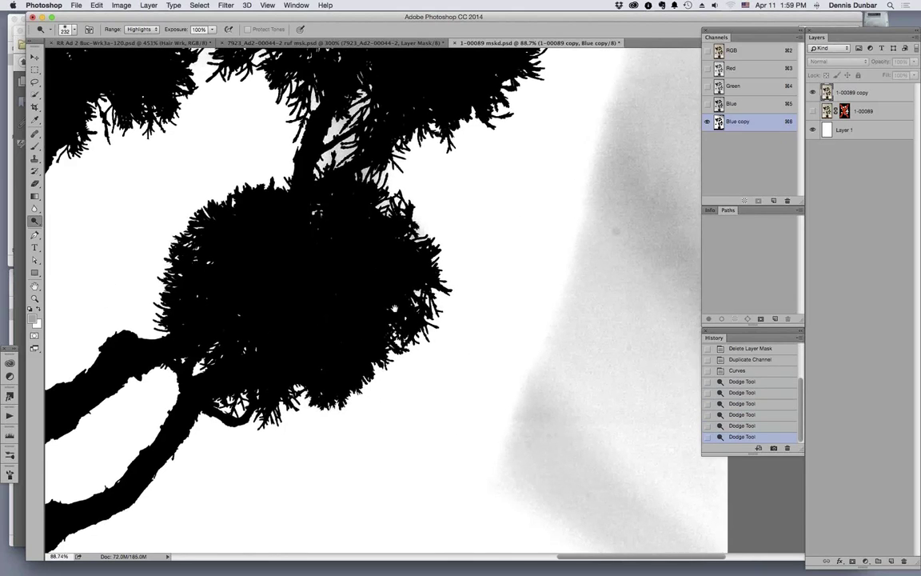
Dodge the backdrop around the lower branches and in the gap between the forked trunks.
{"action": "scroll", "coordinate": [394, 308], "scroll_direction": "down", "scroll_amount": 10}
{"action": "left_click_drag", "start_coordinate": [249, 240], "coordinate": [386, 313]}
{"action": "scroll", "coordinate": [386, 313], "scroll_direction": "left", "scroll_amount": 8}
{"action": "scroll", "coordinate": [511, 128], "scroll_direction": "up", "scroll_amount": 4}
{"action": "mouse_move", "coordinate": [511, 128]}
{"action": "left_mouse_down"}
{"action": "mouse_move", "coordinate": [370, 158]}
{"action": "mouse_move", "coordinate": [472, 257]}
{"action": "mouse_move", "coordinate": [432, 280]}
{"action": "left_mouse_up"}
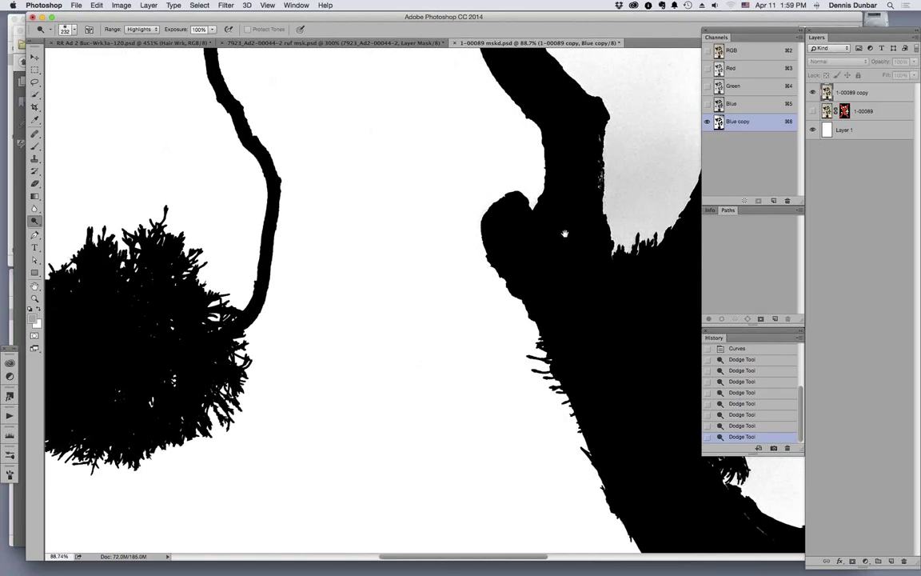
{"action": "scroll", "coordinate": [564, 233], "scroll_direction": "right", "scroll_amount": 8}
{"action": "scroll", "coordinate": [564, 233], "scroll_direction": "up", "scroll_amount": 5}
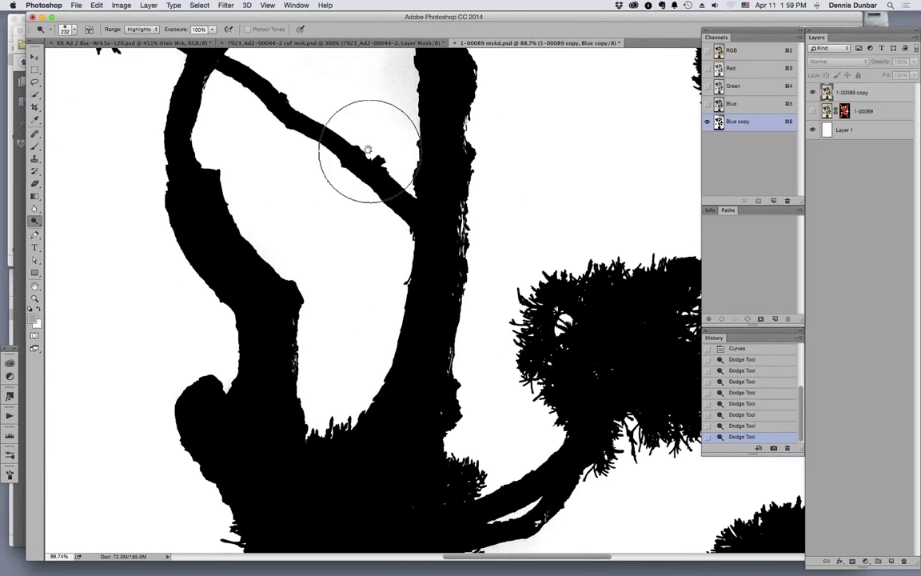
Dodge the grey remaining between the crossing branches and the main trunk to white.
{"action": "scroll", "coordinate": [435, 304], "scroll_direction": "right", "scroll_amount": 10}
{"action": "scroll", "coordinate": [435, 304], "scroll_direction": "down", "scroll_amount": 5}
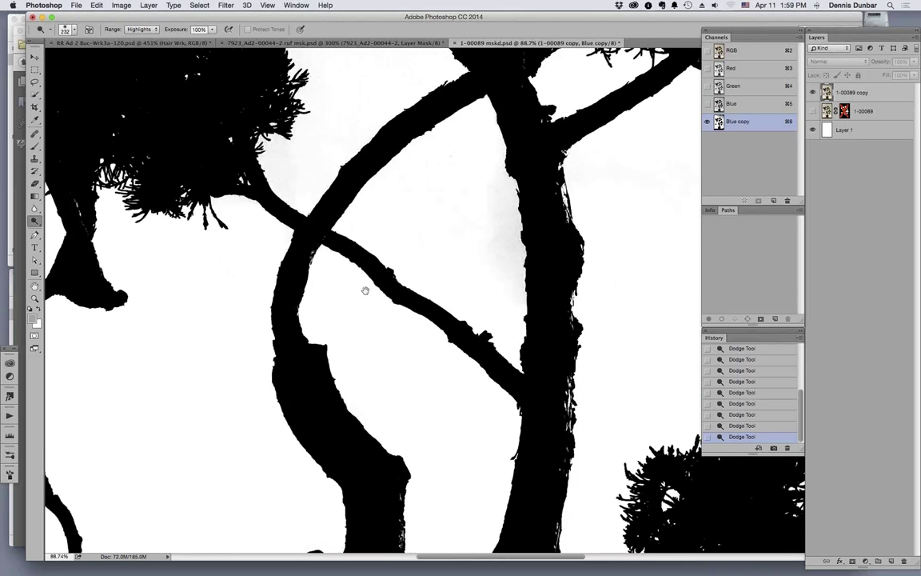
{"action": "scroll", "coordinate": [365, 290], "scroll_direction": "right", "scroll_amount": 5}
{"action": "scroll", "coordinate": [364, 290], "scroll_direction": "up", "scroll_amount": 5}
{"action": "scroll", "coordinate": [449, 286], "scroll_direction": "left", "scroll_amount": 8}
{"action": "scroll", "coordinate": [448, 285], "scroll_direction": "up", "scroll_amount": 9}
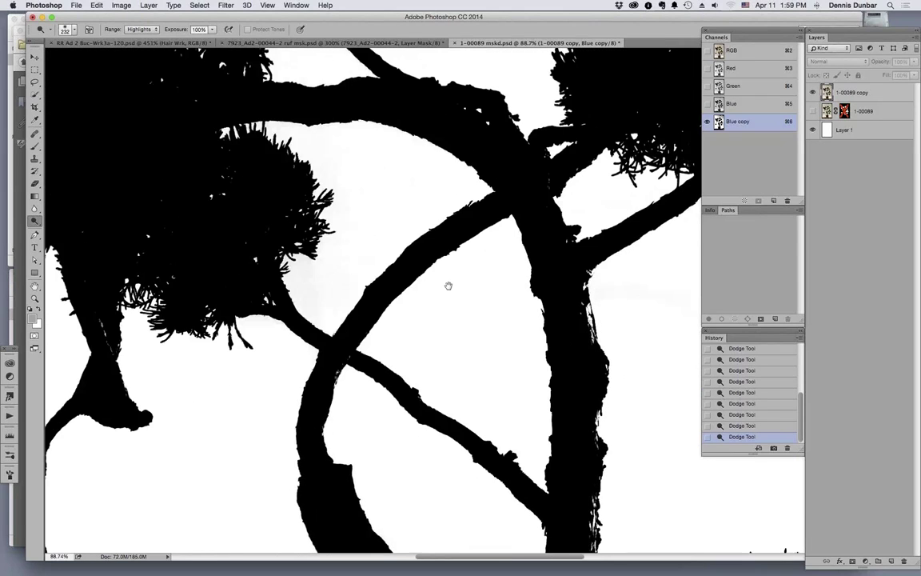
{"action": "scroll", "coordinate": [443, 162], "scroll_direction": "right", "scroll_amount": 3}
{"action": "scroll", "coordinate": [443, 162], "scroll_direction": "down", "scroll_amount": 1}
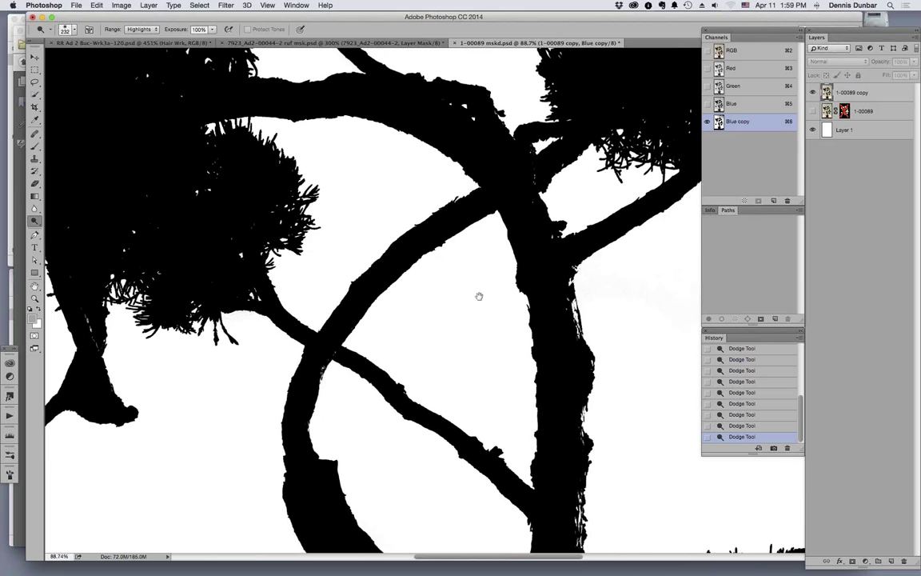
Dodge the backdrop around the upper foliage clusters and the hanging cluster on the tree's left.
{"action": "scroll", "coordinate": [479, 296], "scroll_direction": "left", "scroll_amount": 5}
{"action": "scroll", "coordinate": [479, 296], "scroll_direction": "down", "scroll_amount": 2}
{"action": "scroll", "coordinate": [425, 267], "scroll_direction": "right", "scroll_amount": 3}
{"action": "scroll", "coordinate": [425, 267], "scroll_direction": "up", "scroll_amount": 5}
{"action": "scroll", "coordinate": [444, 205], "scroll_direction": "up", "scroll_amount": 2}
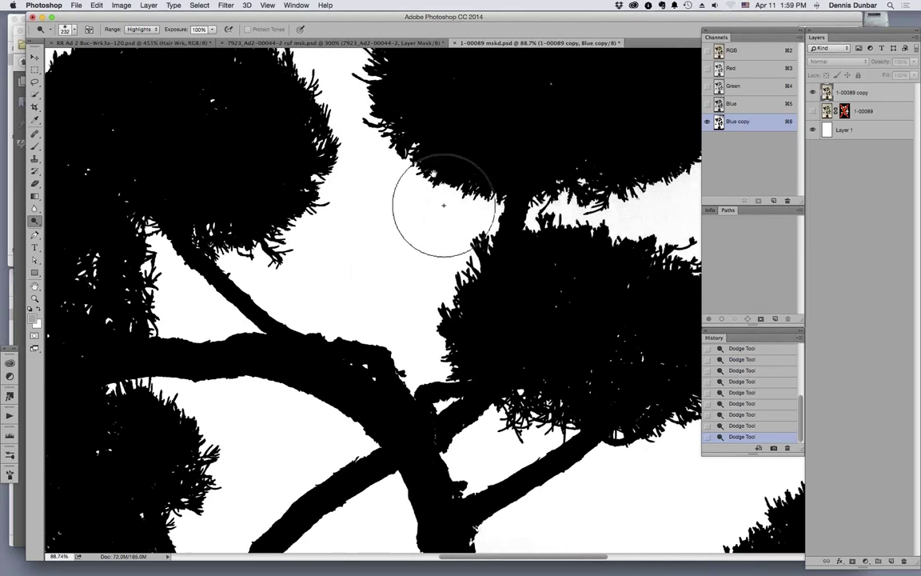
{"action": "scroll", "coordinate": [466, 359], "scroll_direction": "down", "scroll_amount": 10}
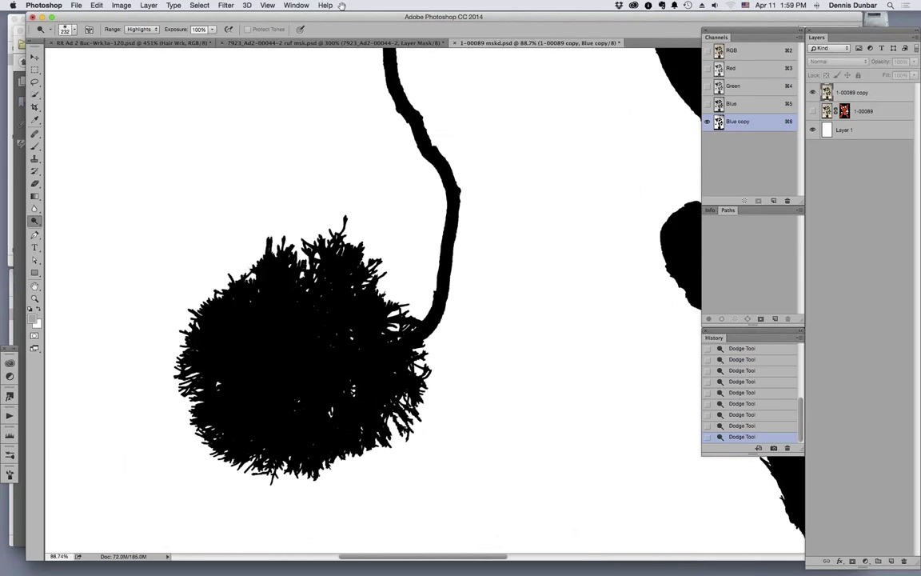
Lighten the grey backdrop around the upper-right foliage clusters with a 453 px Dodge brush.
{"action": "key", "text": "super+minus"}
{"action": "key", "text": "super+minus"}
{"action": "key", "text": "super+minus"}
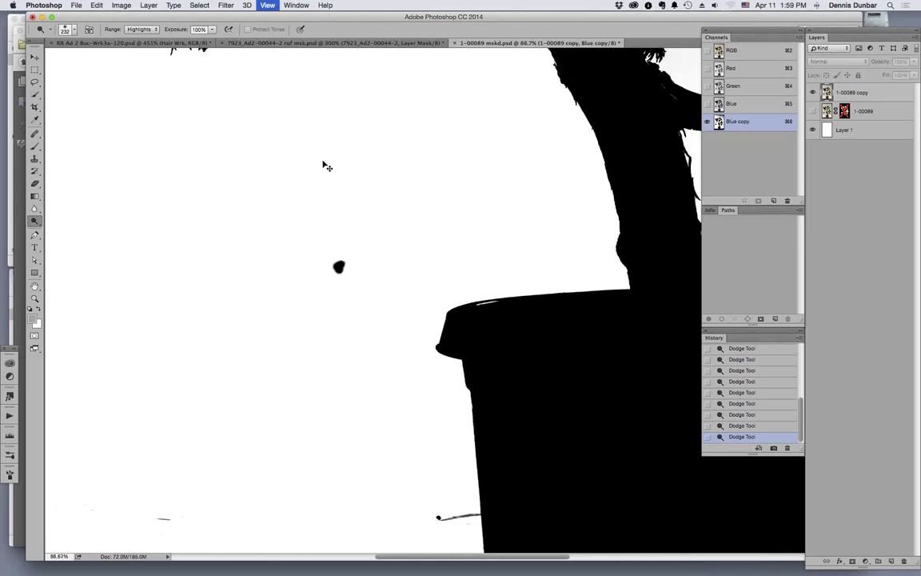
{"action": "scroll", "coordinate": [503, 231], "scroll_direction": "up", "scroll_amount": 10}
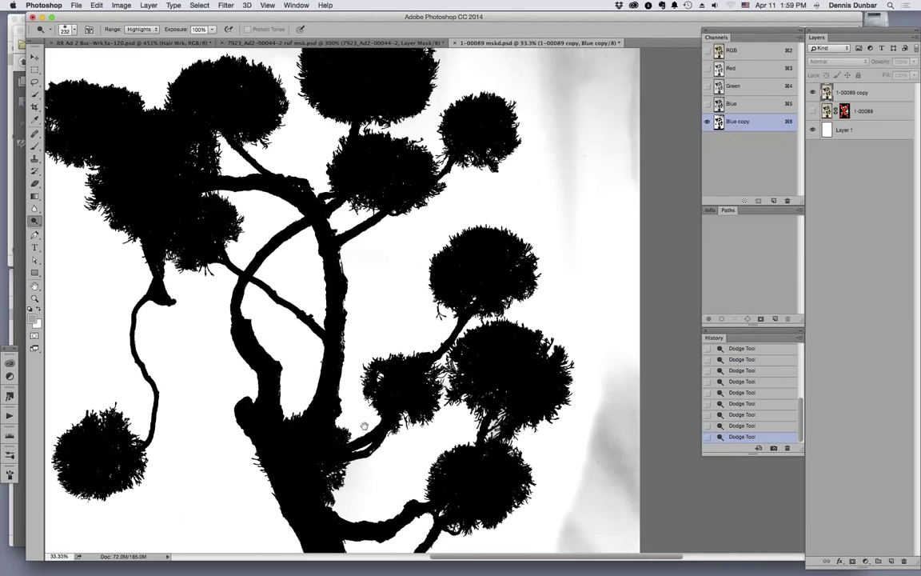
{"action": "scroll", "coordinate": [392, 125], "scroll_direction": "right", "scroll_amount": 5}
{"action": "mouse_move", "coordinate": [392, 125]}
{"action": "left_mouse_down"}
{"action": "mouse_move", "coordinate": [232, 143]}
{"action": "mouse_move", "coordinate": [220, 121]}
{"action": "mouse_move", "coordinate": [359, 94]}
{"action": "mouse_move", "coordinate": [435, 160]}
{"action": "mouse_move", "coordinate": [508, 250]}
{"action": "mouse_move", "coordinate": [521, 341]}
{"action": "left_mouse_up"}
{"action": "key", "text": "space"}
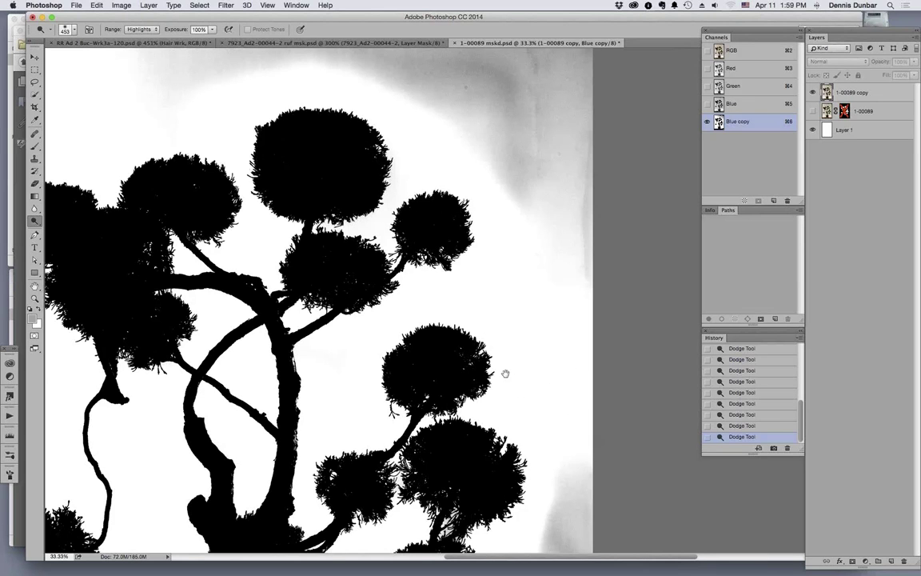
Dodge the leftover grey around the upper foliage and between the lower trunk and its right-hand branches.
{"action": "scroll", "coordinate": [505, 374], "scroll_direction": "down", "scroll_amount": 10}
{"action": "scroll", "coordinate": [480, 399], "scroll_direction": "left", "scroll_amount": 5}
{"action": "scroll", "coordinate": [400, 433], "scroll_direction": "up", "scroll_amount": 15}
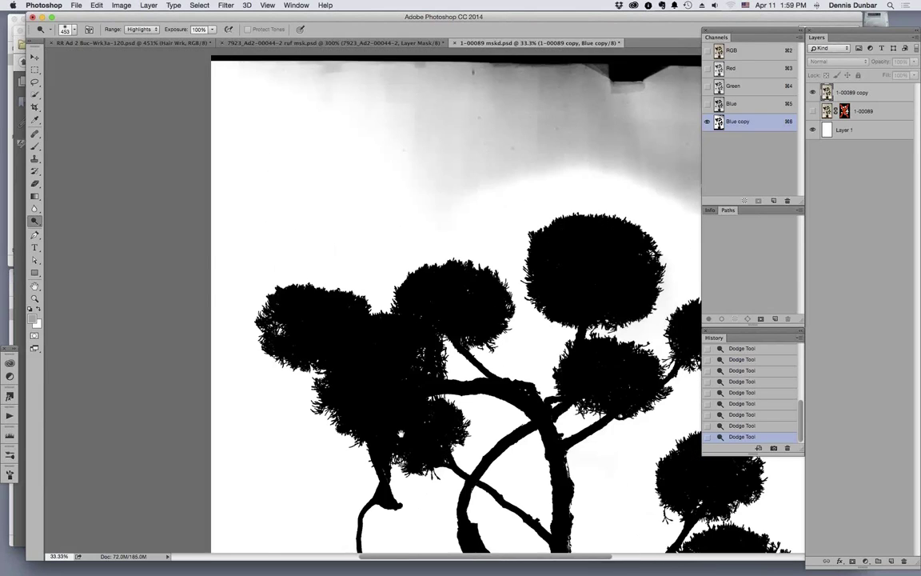
{"action": "scroll", "coordinate": [400, 433], "scroll_direction": "down", "scroll_amount": 10}
{"action": "scroll", "coordinate": [331, 68], "scroll_direction": "right", "scroll_amount": 5}
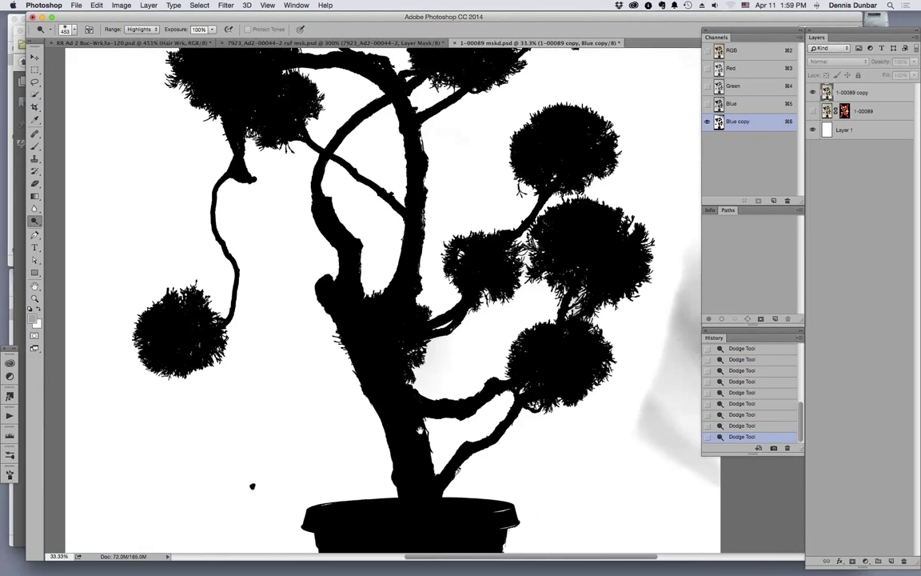
{"action": "scroll", "coordinate": [456, 304], "scroll_direction": "down", "scroll_amount": 2}
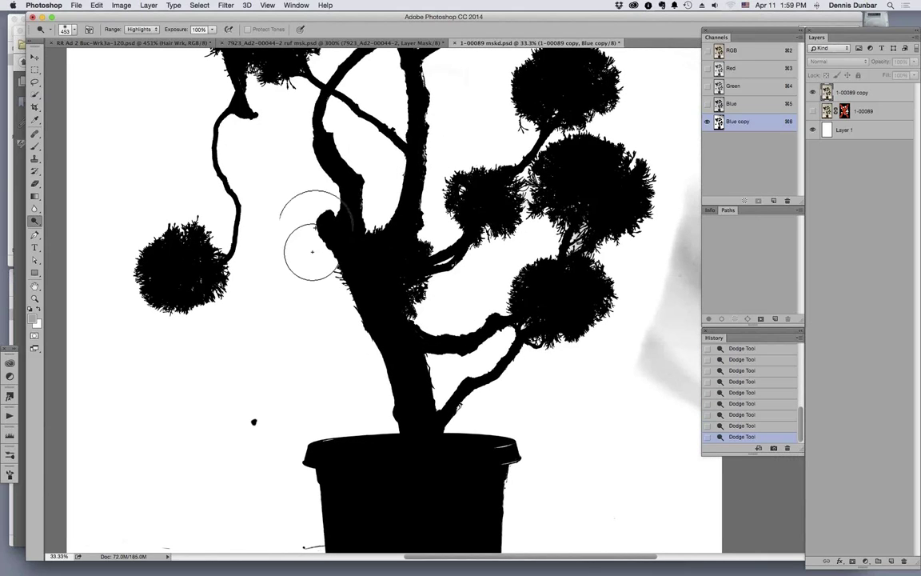
Lasso a loose selection around the whole tree, cutting across the trunk just above the pot.
{"action": "key", "text": "super+minus"}
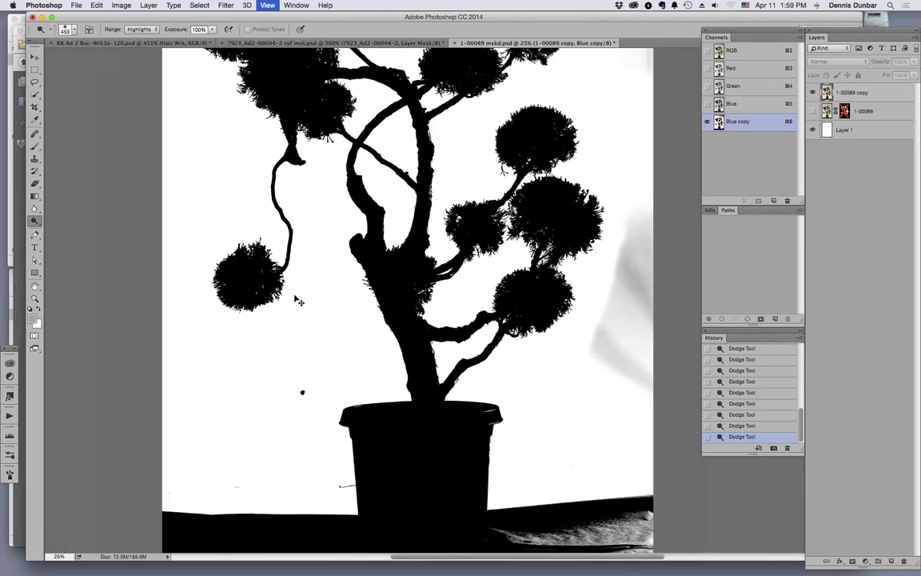
{"action": "key", "text": "super+minus"}
{"action": "key", "text": "l"}
{"action": "mouse_move", "coordinate": [457, 430]}
{"action": "left_mouse_down"}
{"action": "mouse_move", "coordinate": [531, 427]}
{"action": "mouse_move", "coordinate": [568, 390]}
{"action": "mouse_move", "coordinate": [586, 324]}
{"action": "mouse_move", "coordinate": [581, 248]}
{"action": "mouse_move", "coordinate": [556, 169]}
{"action": "mouse_move", "coordinate": [514, 130]}
{"action": "mouse_move", "coordinate": [461, 121]}
{"action": "mouse_move", "coordinate": [311, 159]}
{"action": "mouse_move", "coordinate": [301, 239]}
{"action": "mouse_move", "coordinate": [329, 262]}
{"action": "mouse_move", "coordinate": [300, 385]}
{"action": "mouse_move", "coordinate": [401, 387]}
{"action": "mouse_move", "coordinate": [455, 432]}
{"action": "left_mouse_up"}
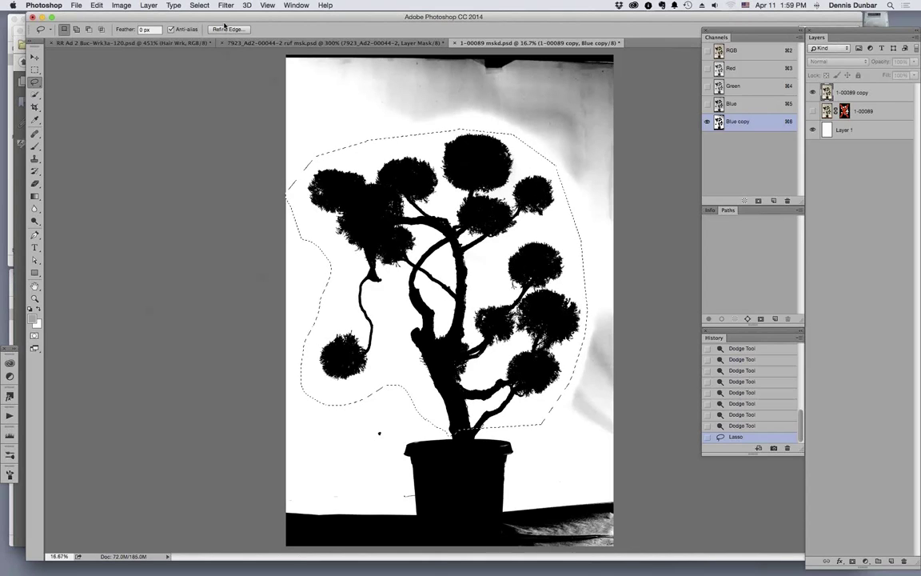
Invert the selection, fill everything outside the tree with white and deselect.
{"action": "left_click", "coordinate": [199, 6]}
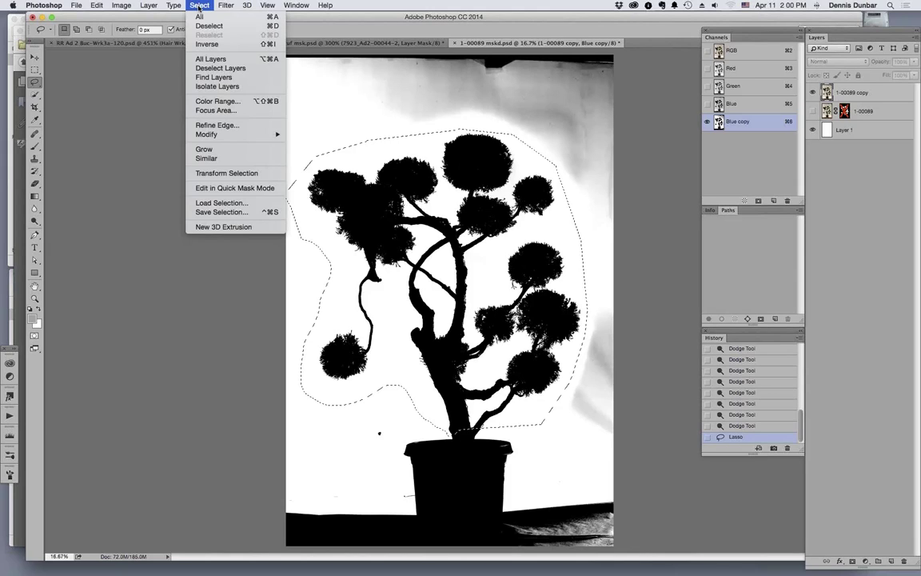
{"action": "left_click", "coordinate": [263, 49]}
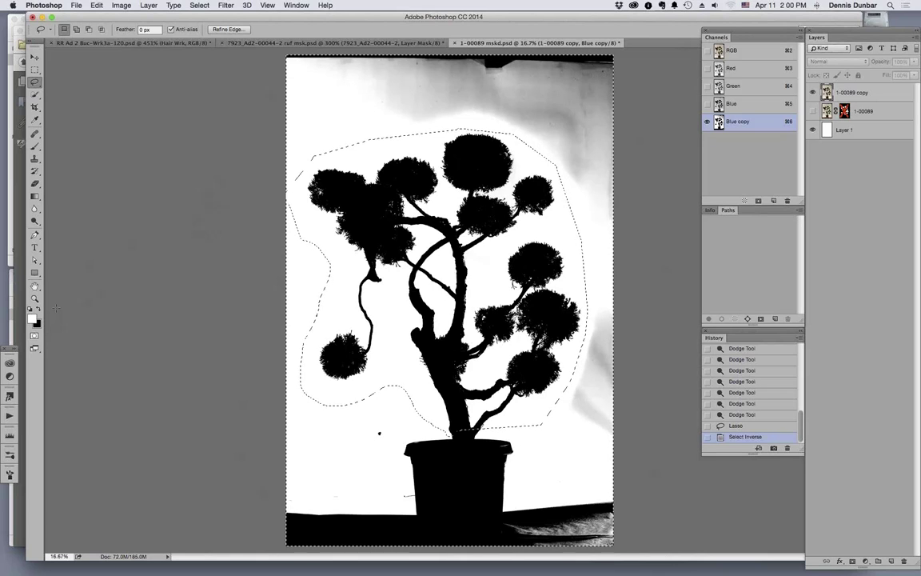
{"action": "key", "text": "alt+BackSpace"}
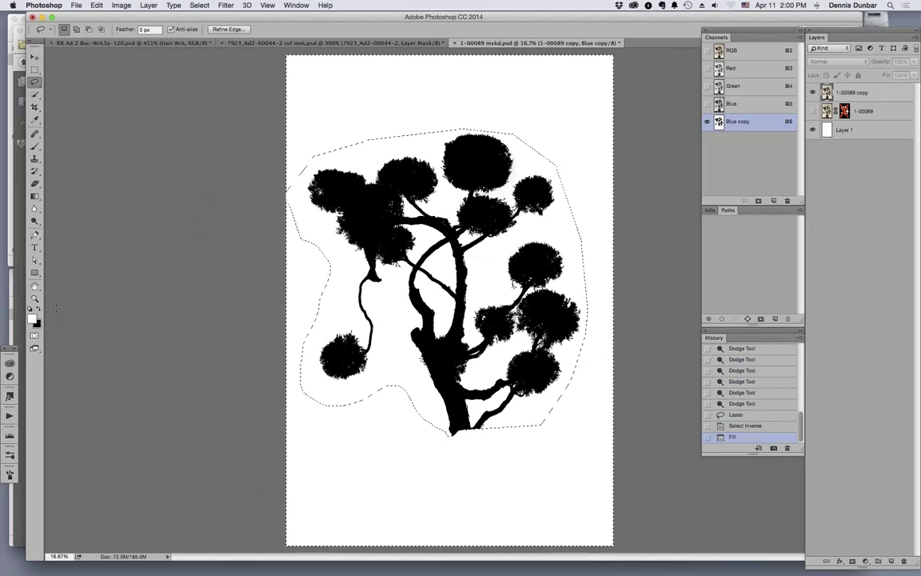
{"action": "key", "text": "super+d"}
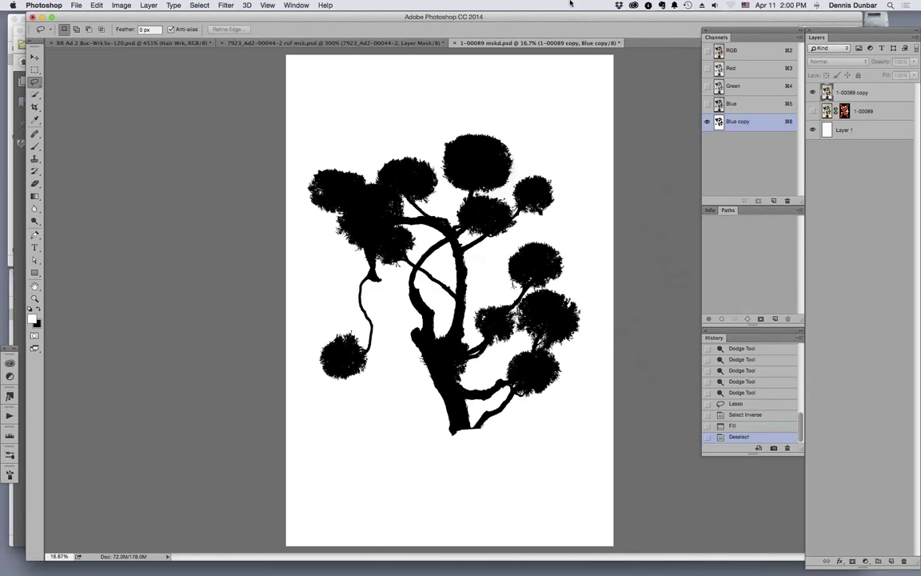
Inspect the mask's trunk, branch and foliage edges up close for leftover grey and stray holes.
{"action": "key", "text": "z"}
{"action": "left_click_drag", "start_coordinate": [475, 304], "coordinate": [564, 330]}
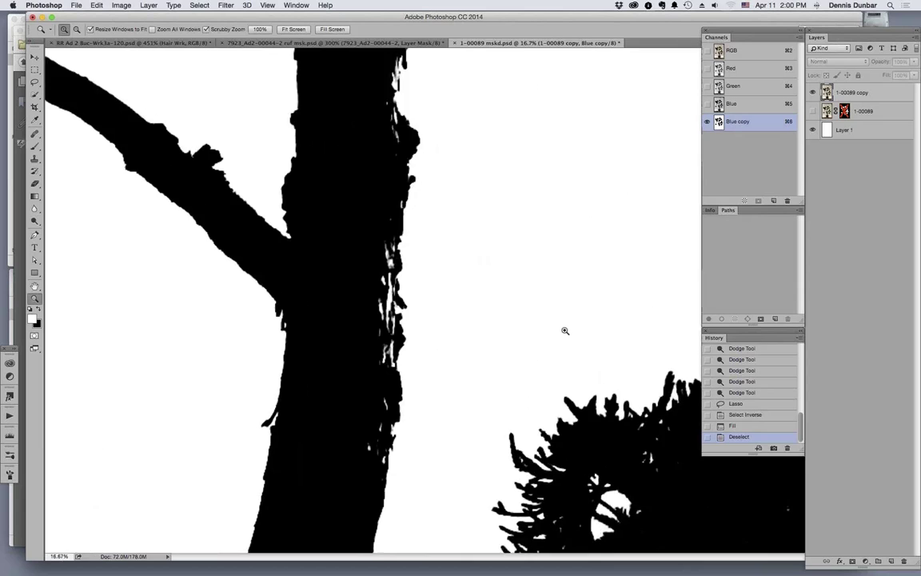
{"action": "left_click_drag", "start_coordinate": [364, 343], "coordinate": [458, 219]}
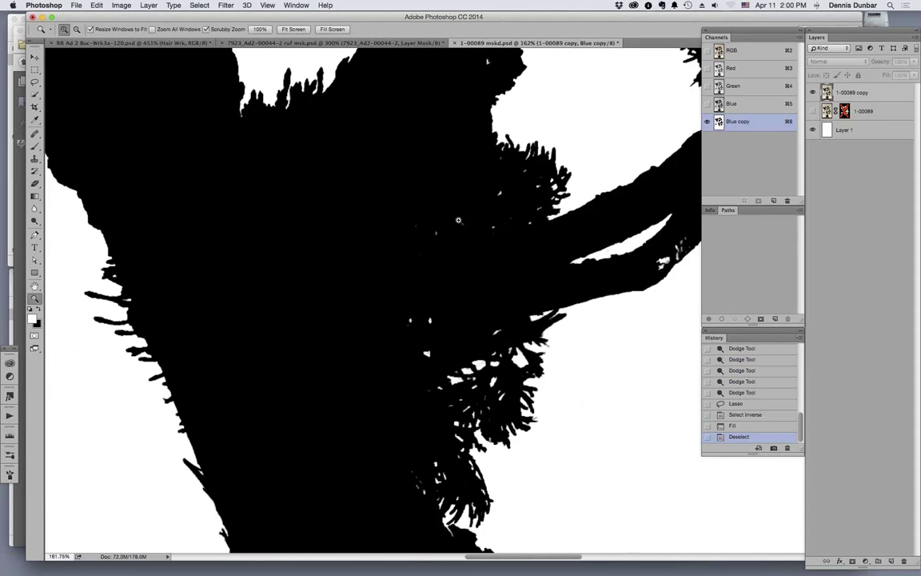
{"action": "left_click_drag", "start_coordinate": [467, 179], "coordinate": [380, 191]}
{"action": "key", "text": "super+h"}
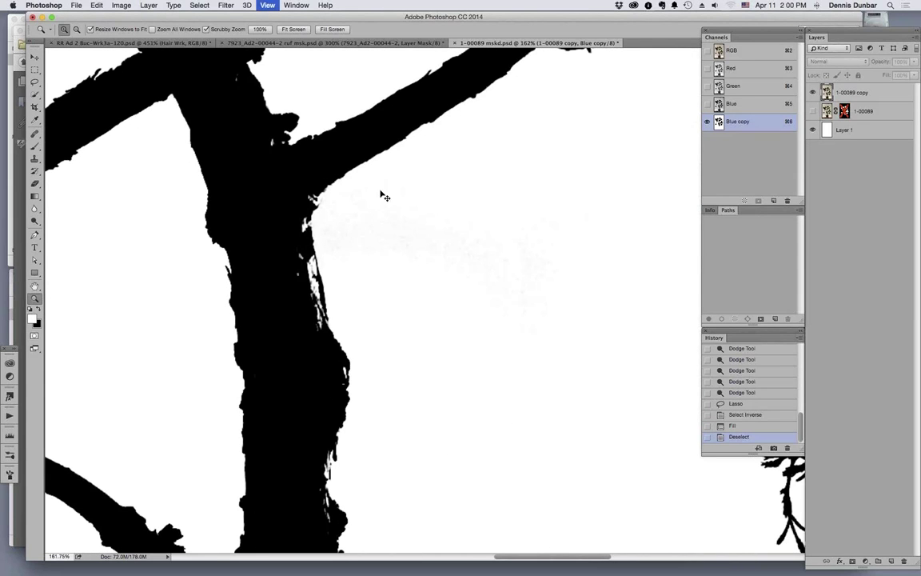
{"action": "key", "text": "super+minus"}
{"action": "key", "text": "super+minus"}
{"action": "key", "text": "super+minus"}
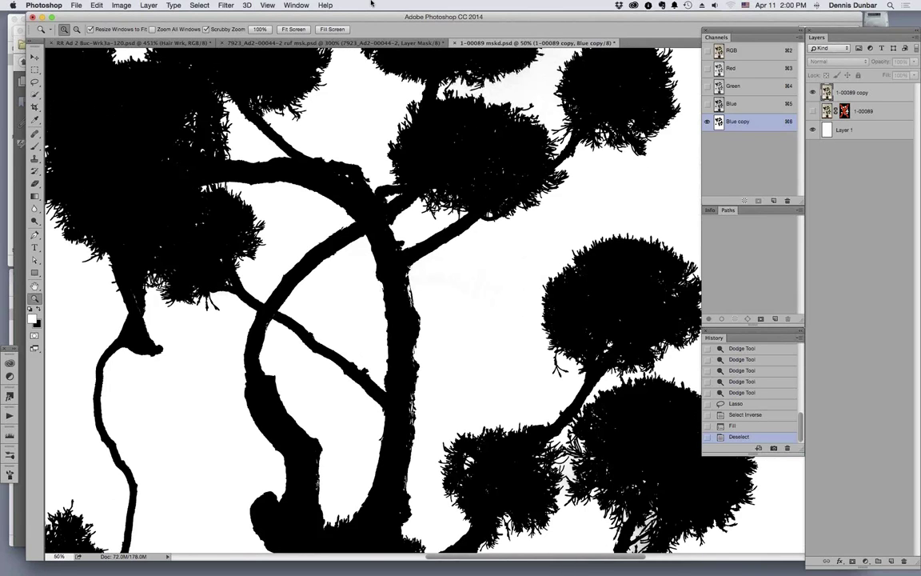
{"action": "key", "text": "super+minus"}
{"action": "left_click", "coordinate": [411, 261]}
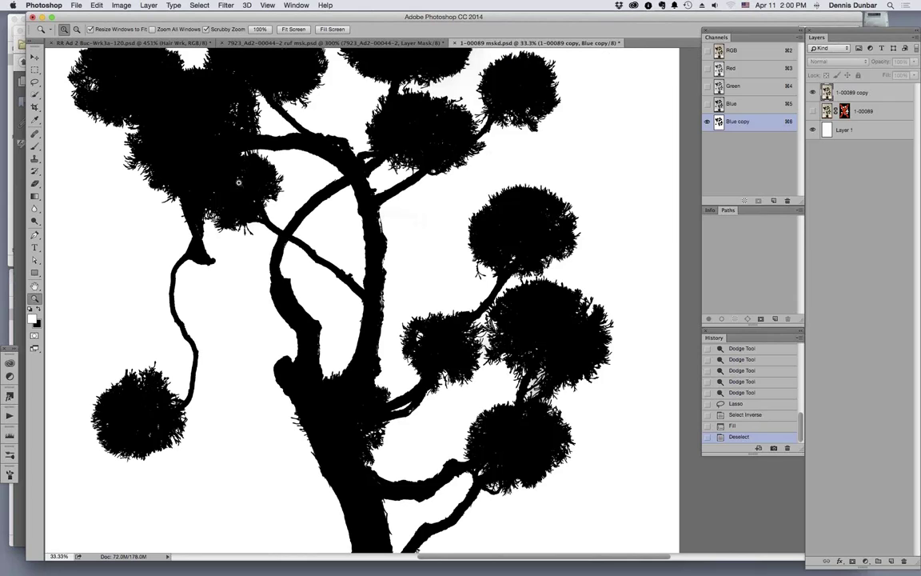
Preview a Curves black point at input 230 on the Blue copy channel to check the background for faint grey, restoring it to 0.
{"action": "key", "text": "super+m"}
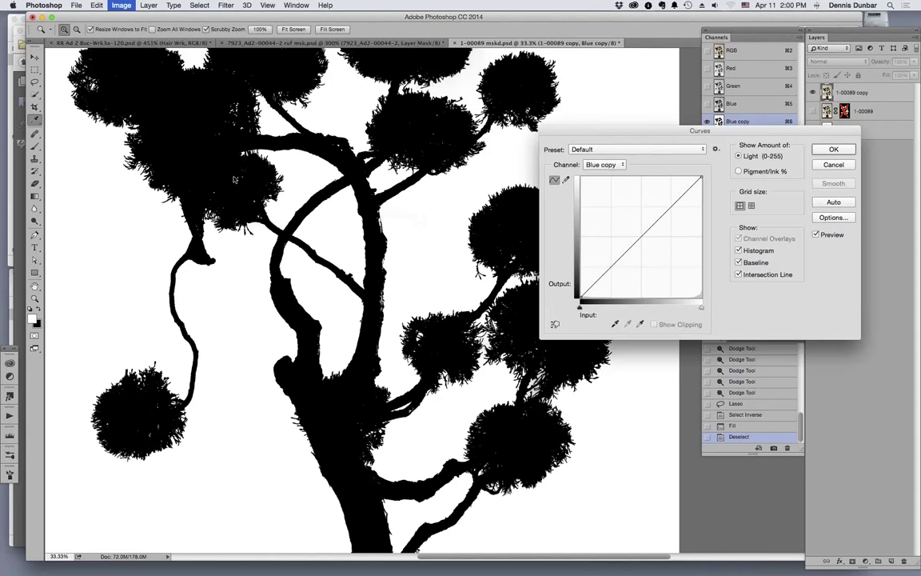
{"action": "left_click_drag", "start_coordinate": [645, 128], "coordinate": [688, 56]}
{"action": "left_click_drag", "start_coordinate": [625, 233], "coordinate": [736, 235]}
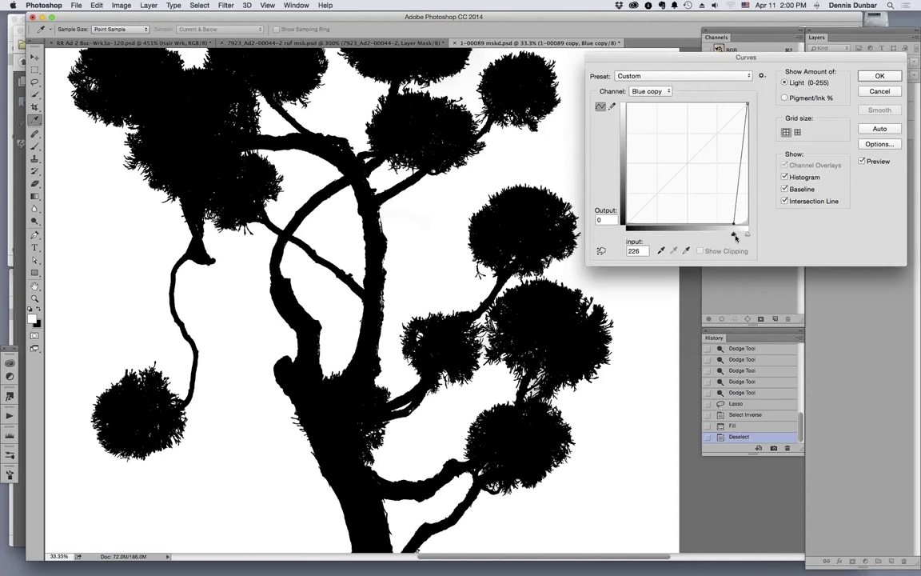
{"action": "scroll", "coordinate": [391, 319], "scroll_direction": "up", "scroll_amount": 5}
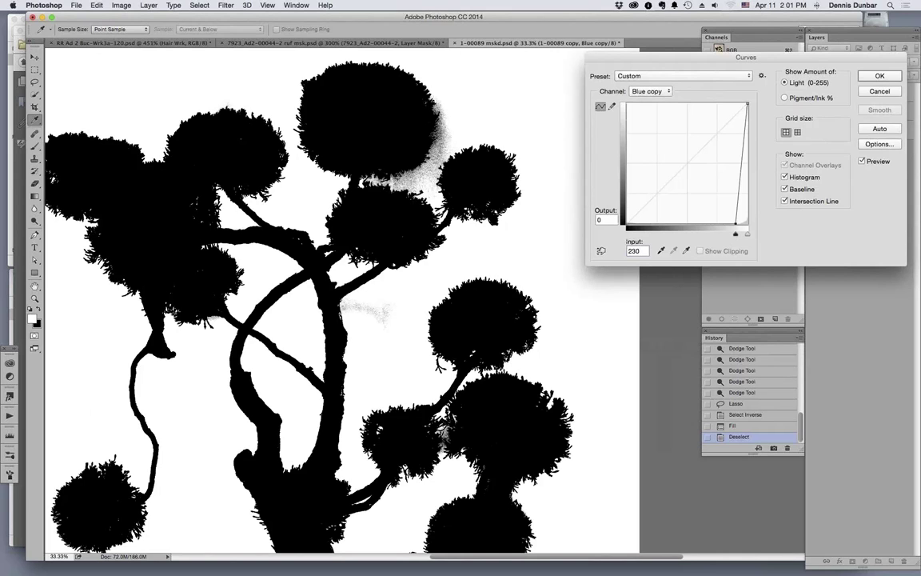
{"action": "left_click_drag", "start_coordinate": [737, 237], "coordinate": [572, 242]}
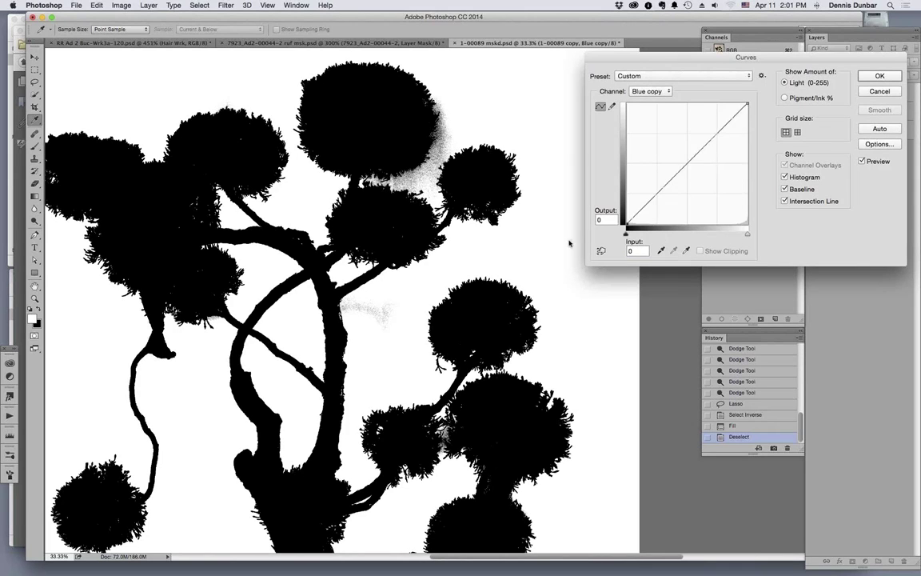
Preview a Curves white point at input 28 and check the whole tree for areas that are not solid black, undoing the change.
{"action": "left_click_drag", "start_coordinate": [748, 234], "coordinate": [629, 242]}
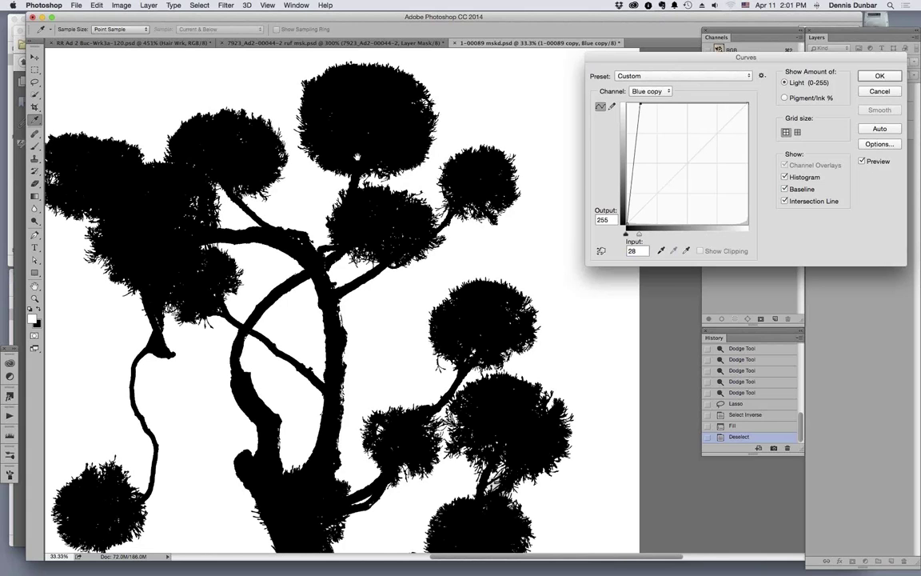
{"action": "scroll", "coordinate": [427, 407], "scroll_direction": "down", "scroll_amount": 5}
{"action": "scroll", "coordinate": [424, 399], "scroll_direction": "up", "scroll_amount": 8}
{"action": "scroll", "coordinate": [419, 392], "scroll_direction": "left", "scroll_amount": 4}
{"action": "scroll", "coordinate": [414, 386], "scroll_direction": "right", "scroll_amount": 5}
{"action": "scroll", "coordinate": [415, 386], "scroll_direction": "down", "scroll_amount": 3}
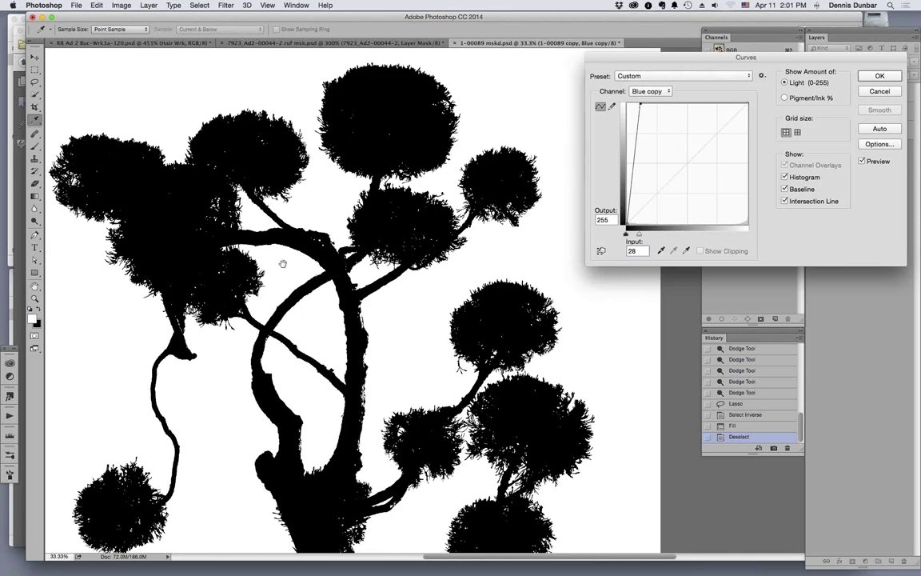
{"action": "scroll", "coordinate": [282, 264], "scroll_direction": "down", "scroll_amount": 8}
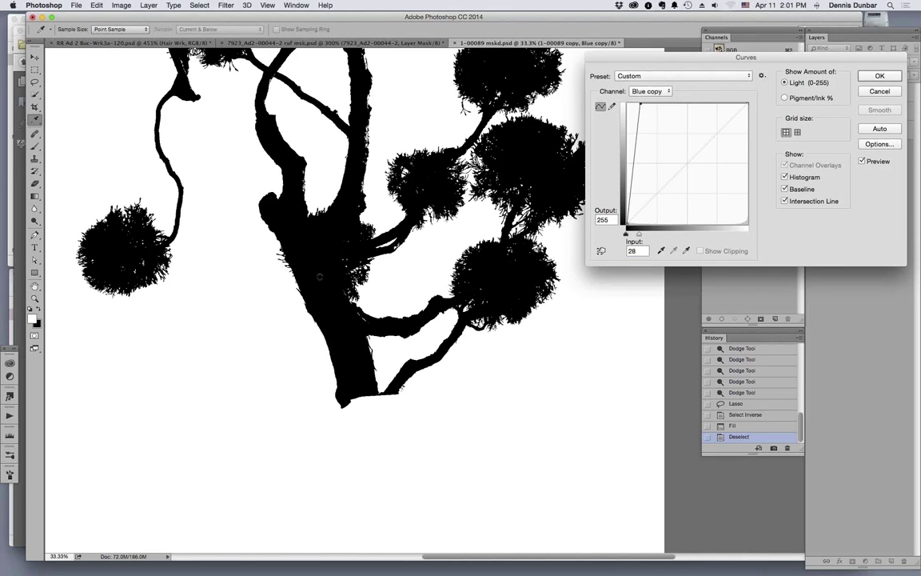
{"action": "scroll", "coordinate": [334, 357], "scroll_direction": "up", "scroll_amount": 12}
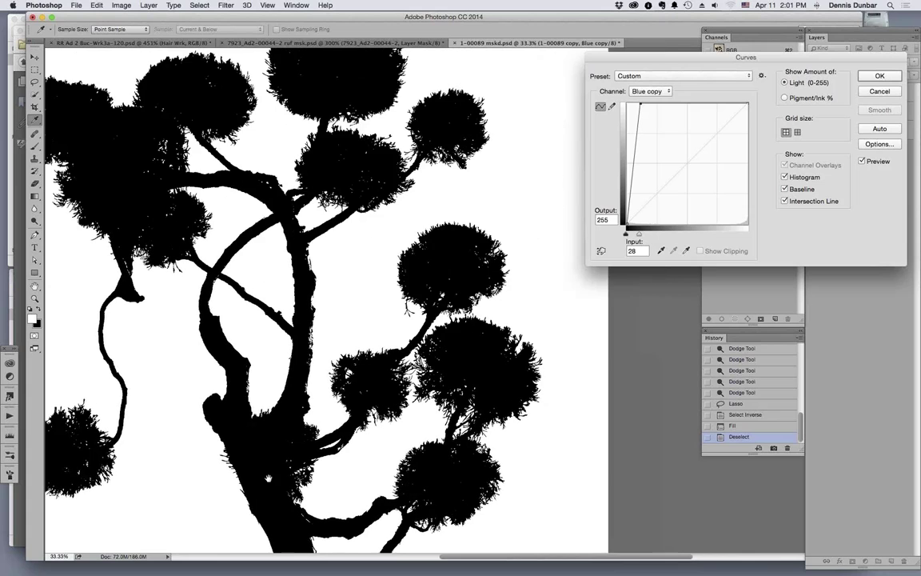
{"action": "key", "text": "super+z"}
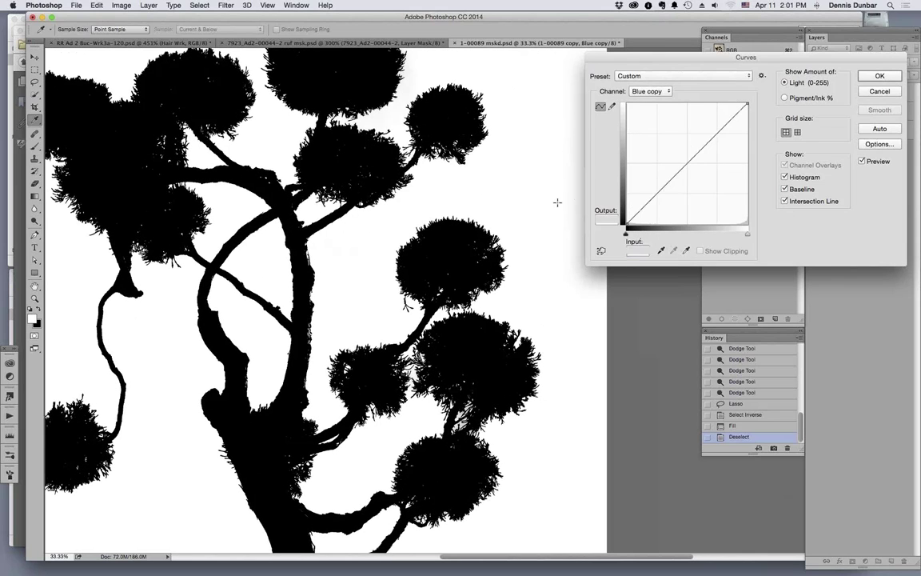
Clean the near-white background of the Blue copy channel by applying Curves with the white point at input 227.
{"action": "left_click_drag", "start_coordinate": [748, 233], "coordinate": [733, 237]}
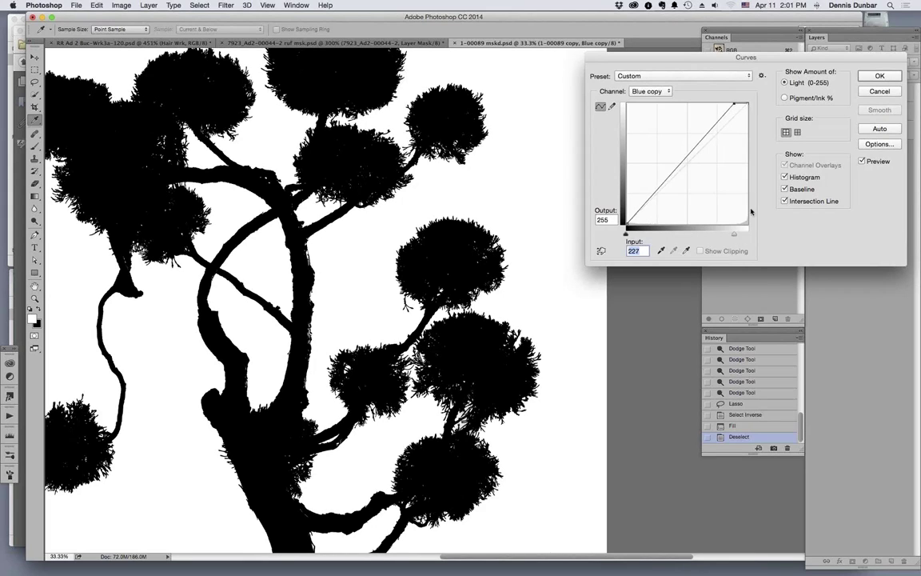
{"action": "left_click", "coordinate": [879, 76]}
{"action": "key", "text": "z"}
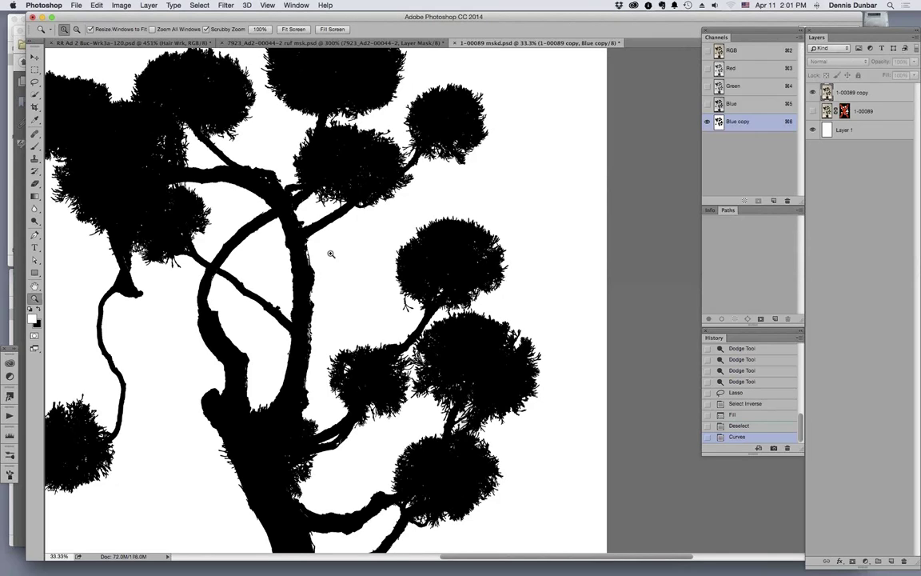
Recheck the Blue copy channel for leftover grey by previewing a Curves black point at input 214, cancelling the adjustment.
{"action": "key", "text": "super+m"}
{"action": "left_click_drag", "start_coordinate": [626, 233], "coordinate": [730, 244]}
{"action": "key", "text": "Down"}
{"action": "key", "text": "Down"}
{"action": "key", "text": "Down"}
{"action": "key", "text": "Down"}
{"action": "key", "text": "Down"}
{"action": "key", "text": "Down"}
{"action": "key", "text": "Down"}
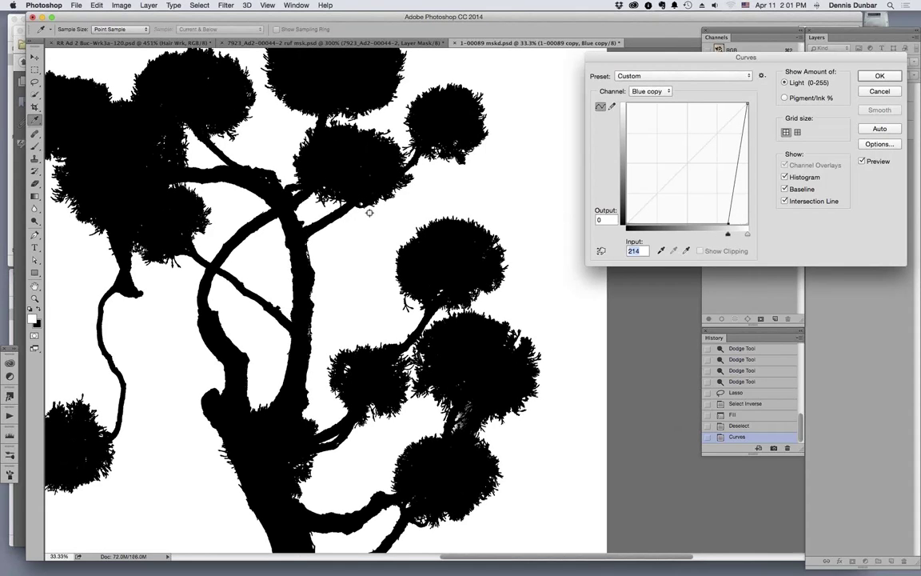
{"action": "left_click", "coordinate": [876, 92]}
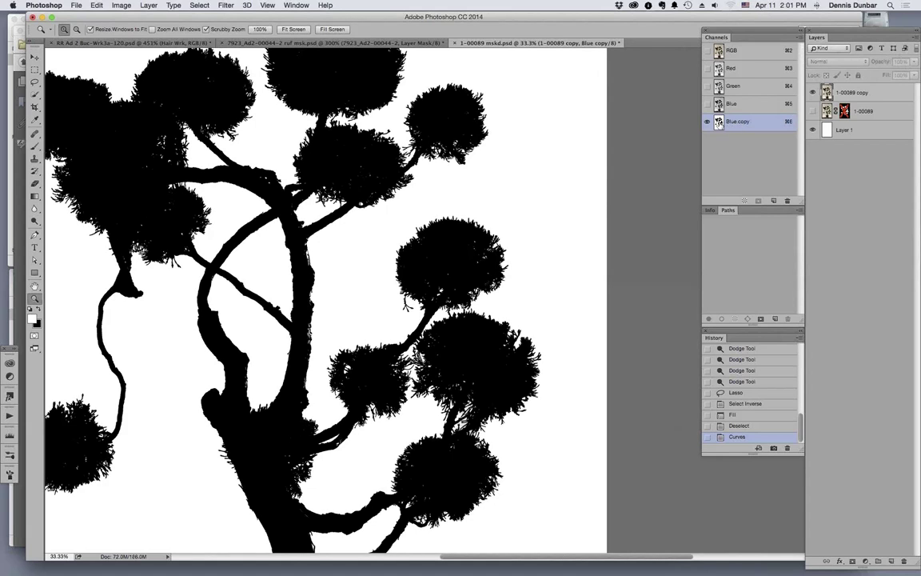
Invert the Blue copy channel to make the tree white on black and load it as a selection.
{"action": "key", "text": "super+minus"}
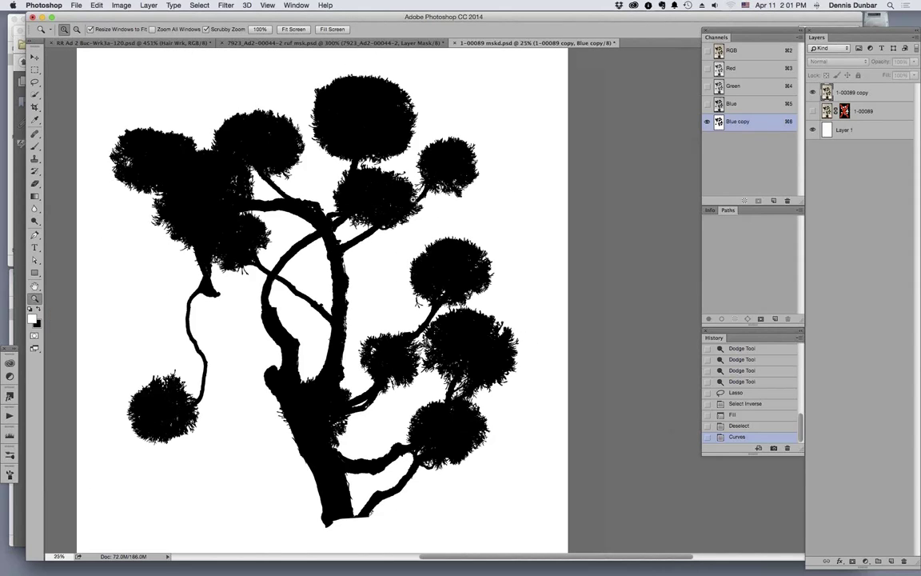
{"action": "double_click", "coordinate": [753, 125]}
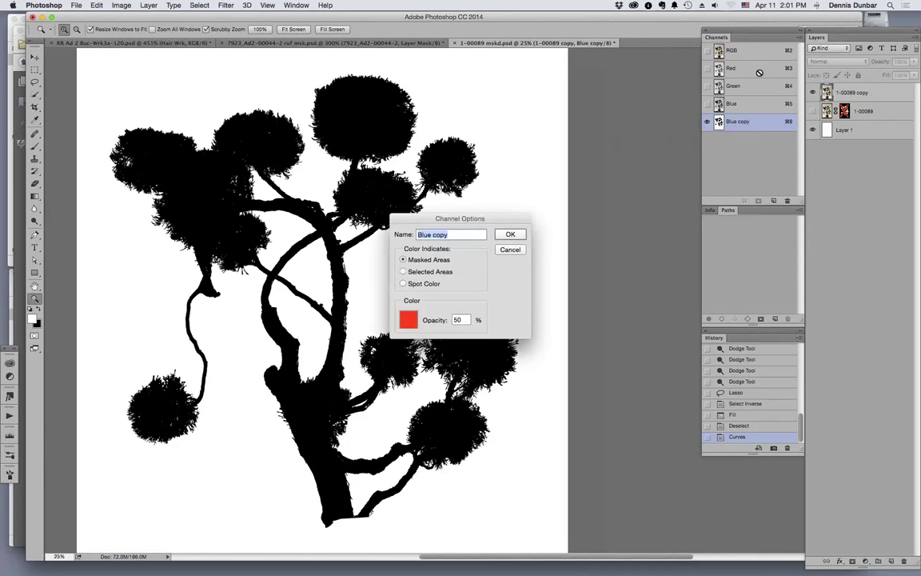
{"action": "left_click", "coordinate": [521, 249]}
{"action": "key", "text": "super+i"}
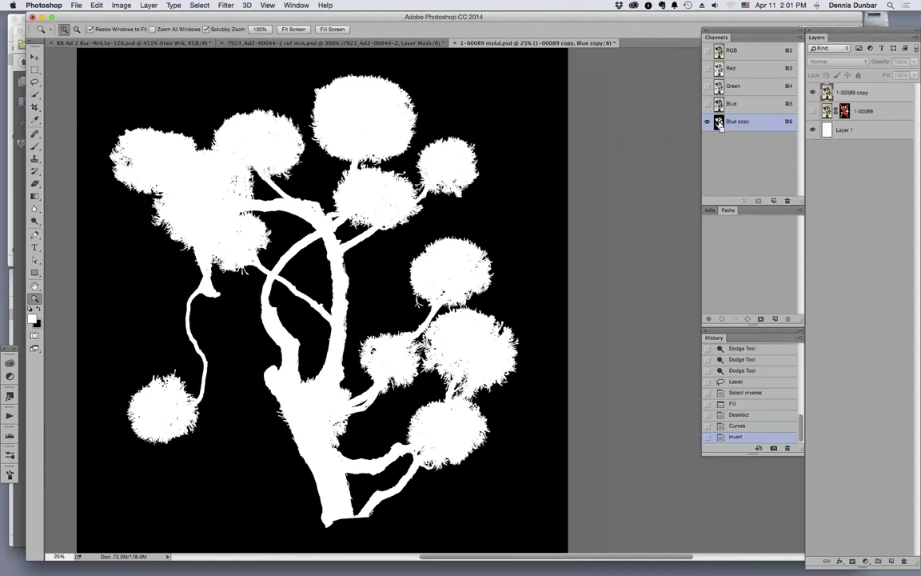
{"action": "left_click", "coordinate": [719, 124], "text": "super"}
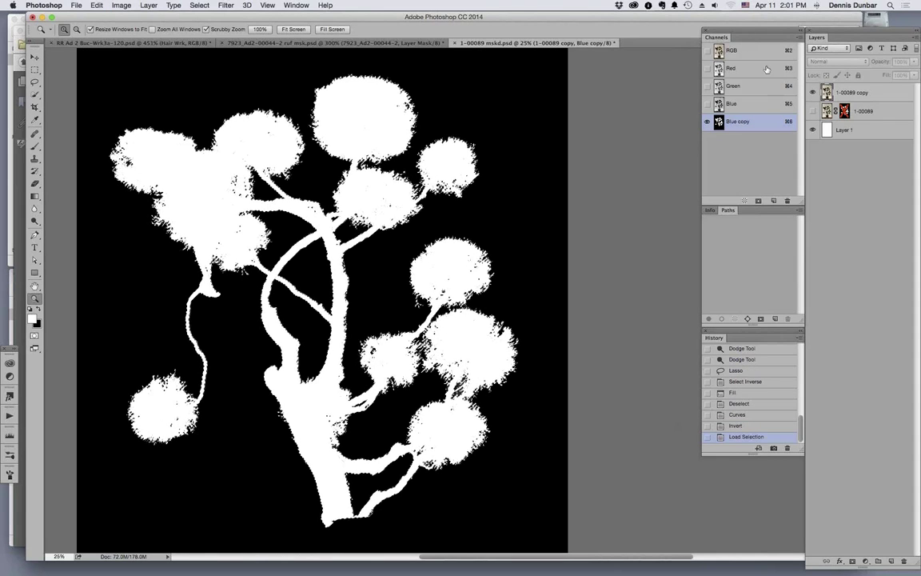
Return to the RGB composite and add a layer mask revealing the tree selection on the 1-00089 copy layer.
{"action": "key", "text": "super+2"}
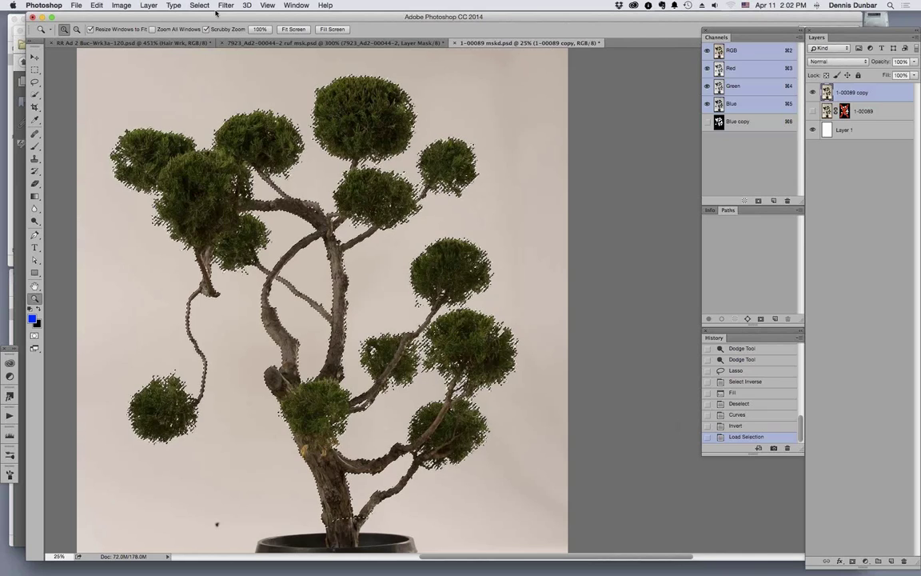
{"action": "left_click", "coordinate": [149, 6]}
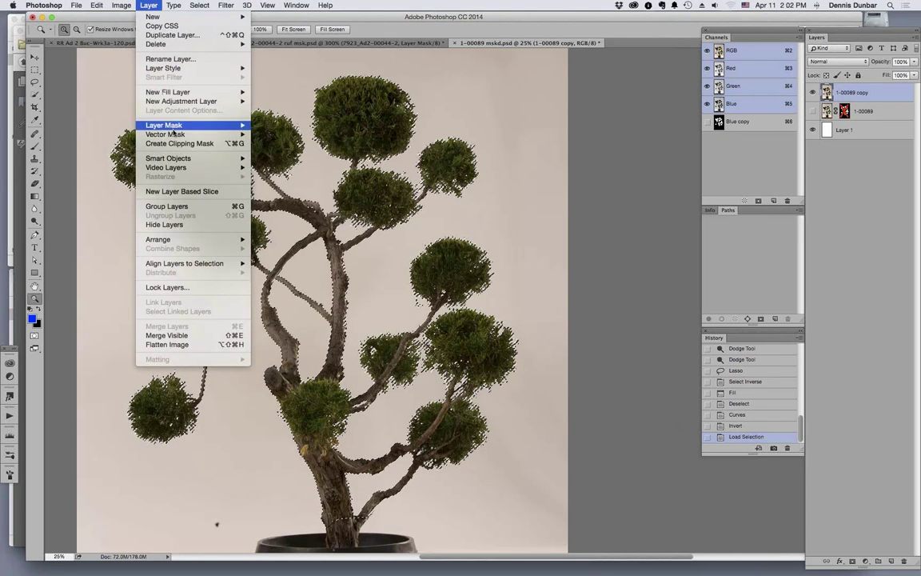
{"action": "mouse_move", "coordinate": [209, 124]}
{"action": "left_click", "coordinate": [286, 143]}
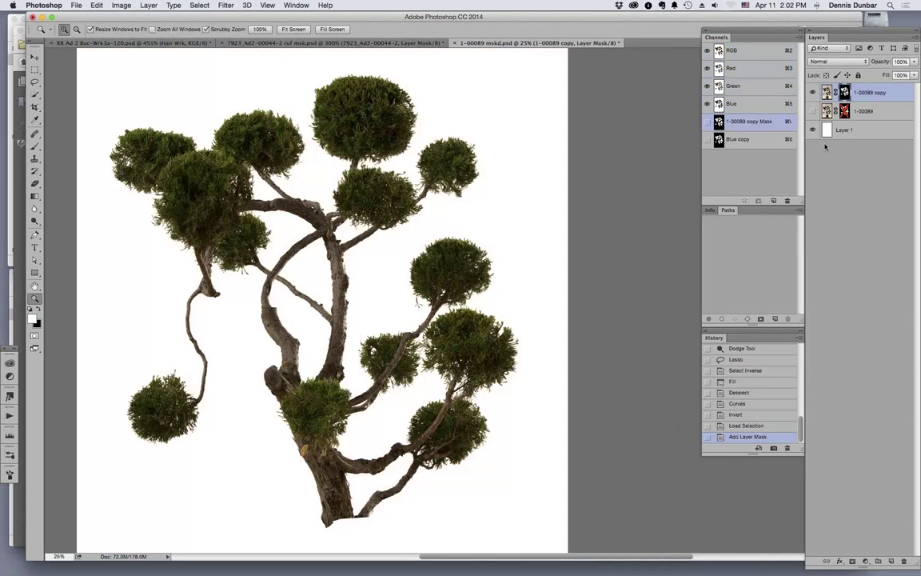
Select Layer 1, the white backdrop layer beneath the masked tree.
{"action": "left_click", "coordinate": [847, 130]}
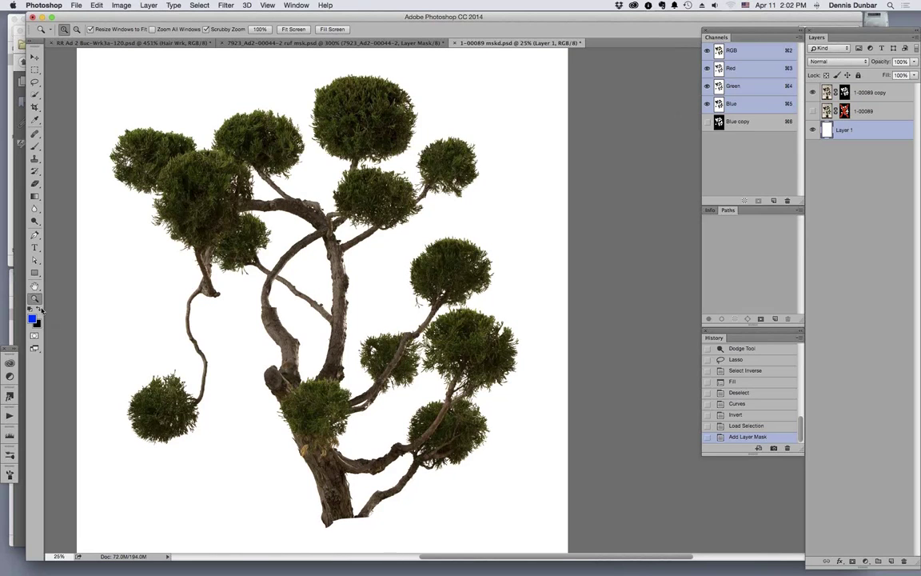
Fill Layer 1 with blue, hide the 1-00089 copy layer and show the masked 1-00089 layer instead.
{"action": "key", "text": "alt+BackSpace"}
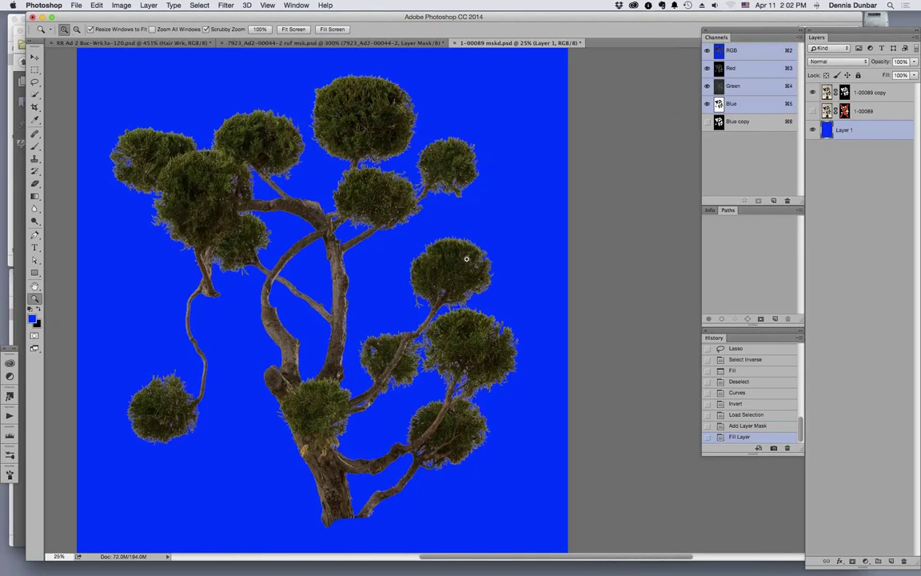
{"action": "left_click_drag", "start_coordinate": [475, 263], "coordinate": [398, 350]}
{"action": "left_click", "coordinate": [812, 92]}
{"action": "left_click", "coordinate": [867, 111]}
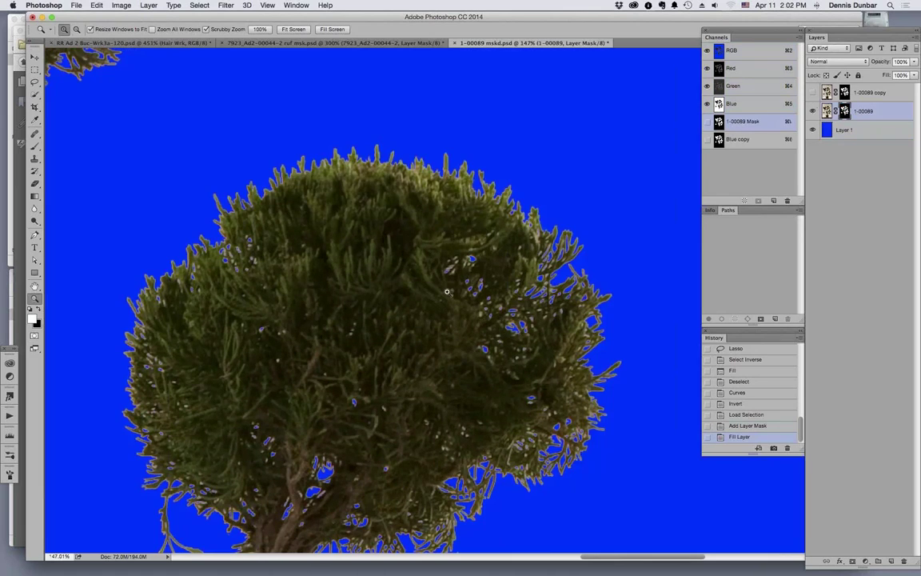
Examine the mask edges around the 1-00089 tree's foliage, branches and trunk against the blue background.
{"action": "left_click_drag", "start_coordinate": [413, 352], "coordinate": [530, 152]}
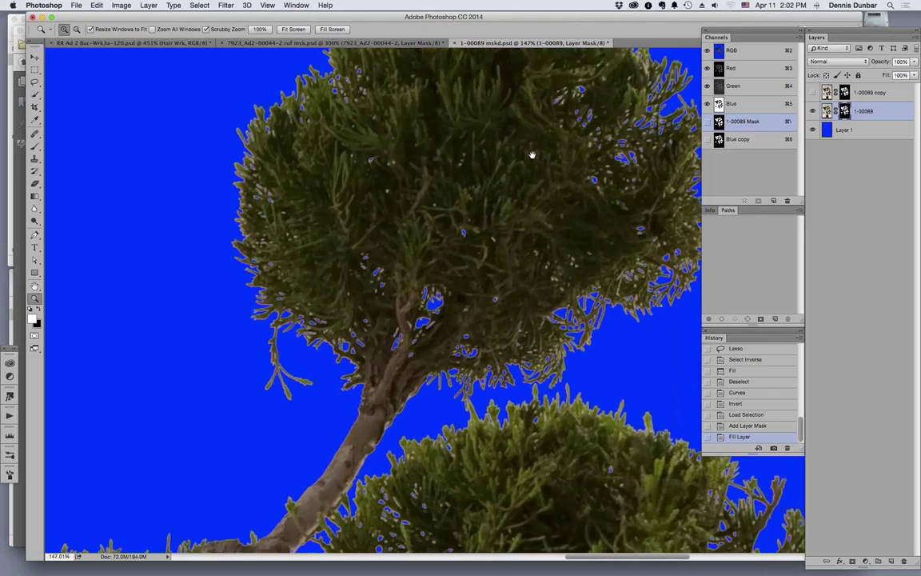
{"action": "left_click_drag", "start_coordinate": [497, 184], "coordinate": [624, 52]}
{"action": "mouse_move", "coordinate": [438, 285]}
{"action": "left_mouse_down"}
{"action": "mouse_move", "coordinate": [590, 257]}
{"action": "mouse_move", "coordinate": [287, 476]}
{"action": "mouse_move", "coordinate": [419, 413]}
{"action": "mouse_move", "coordinate": [391, 405]}
{"action": "mouse_move", "coordinate": [425, 267]}
{"action": "mouse_move", "coordinate": [311, 417]}
{"action": "mouse_move", "coordinate": [366, 335]}
{"action": "mouse_move", "coordinate": [314, 435]}
{"action": "mouse_move", "coordinate": [557, 253]}
{"action": "mouse_move", "coordinate": [371, 311]}
{"action": "mouse_move", "coordinate": [438, 304]}
{"action": "left_mouse_up"}
{"action": "left_click_drag", "start_coordinate": [343, 290], "coordinate": [425, 226]}
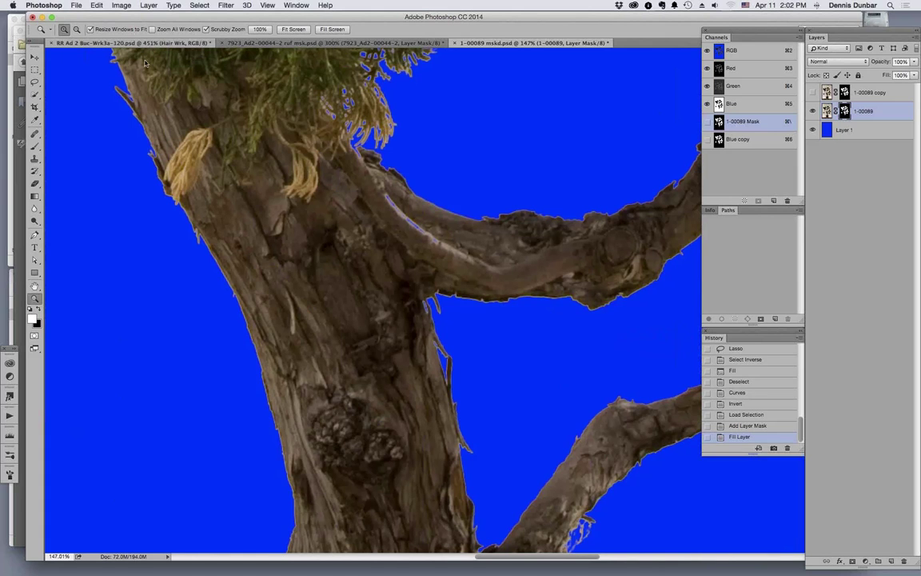
Switch to the RR Ad 2 composite and examine the topiary tree's trunk, branch and foliage edges in the scene.
{"action": "left_click", "coordinate": [132, 42]}
{"action": "left_click_drag", "start_coordinate": [434, 424], "coordinate": [545, 239]}
{"action": "left_click_drag", "start_coordinate": [455, 339], "coordinate": [407, 387]}
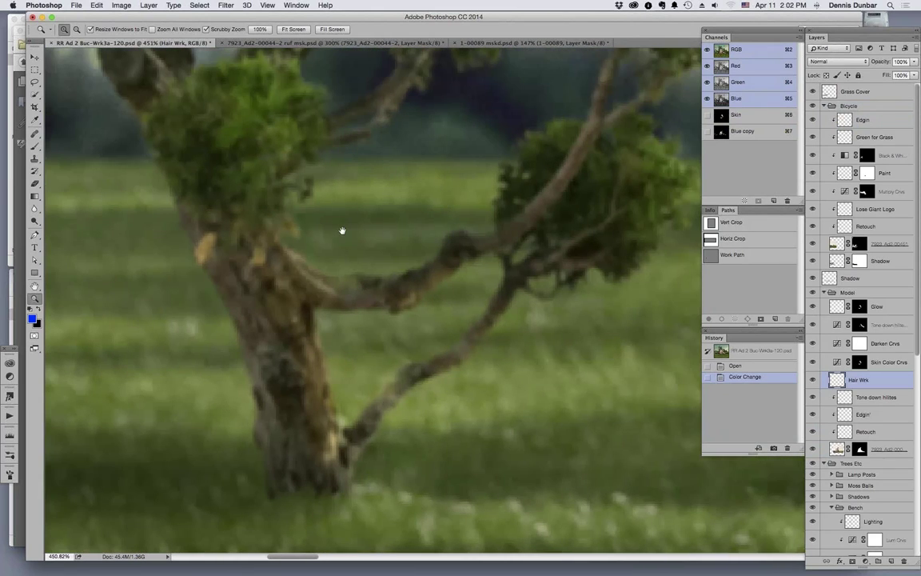
{"action": "left_click_drag", "start_coordinate": [342, 231], "coordinate": [341, 313]}
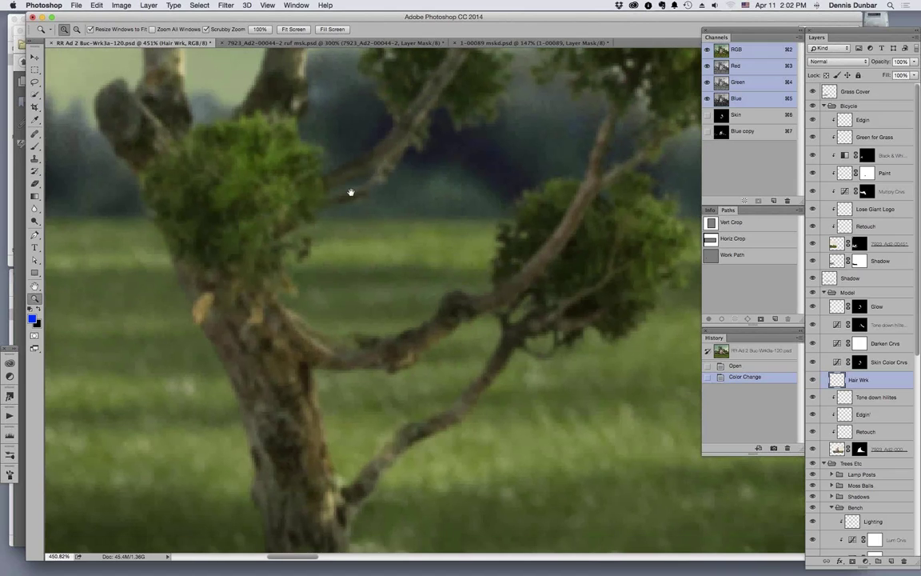
{"action": "left_click_drag", "start_coordinate": [350, 191], "coordinate": [323, 245]}
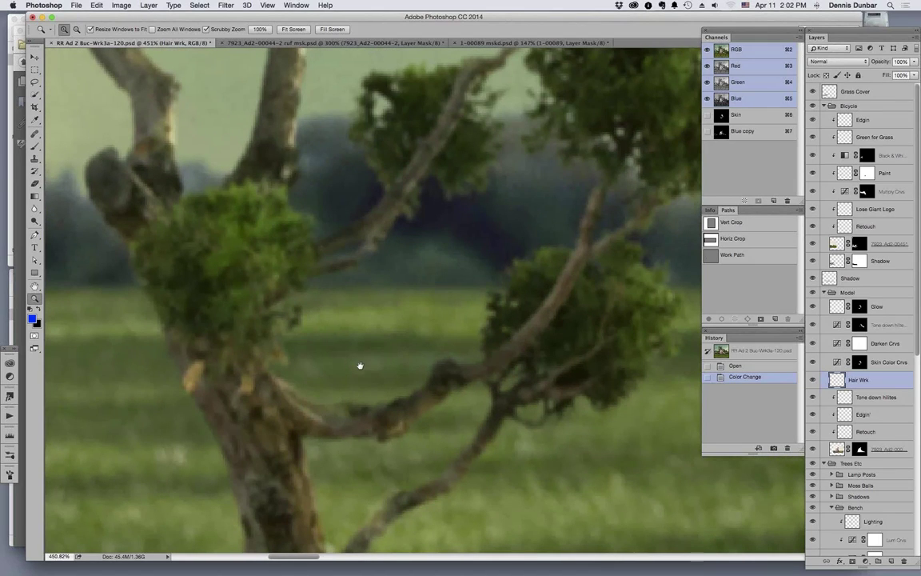
{"action": "left_click_drag", "start_coordinate": [360, 365], "coordinate": [271, 491]}
{"action": "left_click_drag", "start_coordinate": [394, 331], "coordinate": [331, 372]}
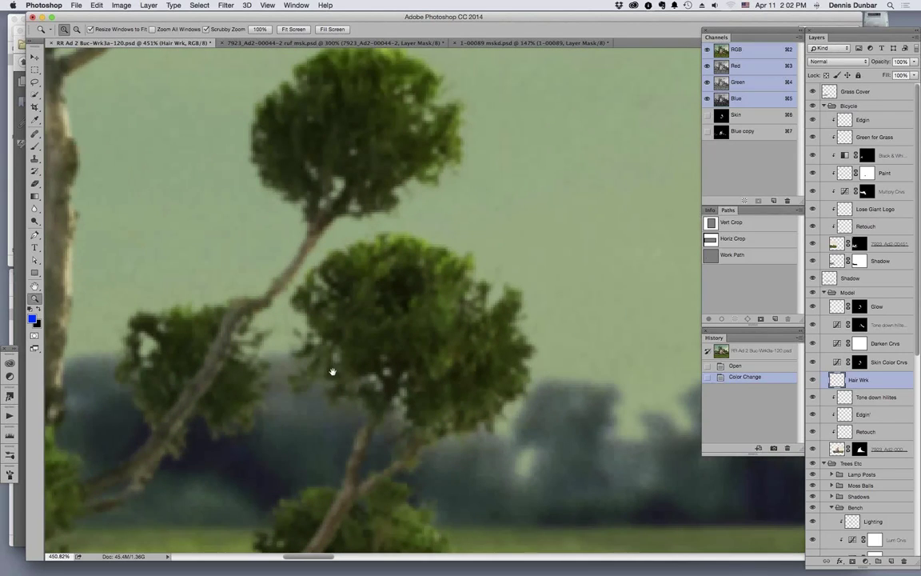
{"action": "left_click_drag", "start_coordinate": [422, 312], "coordinate": [398, 295]}
Select the 1-00089 tree layer in the composite, view it in isolation and restore the other layers' visibility.
{"action": "right_click", "coordinate": [398, 296]}
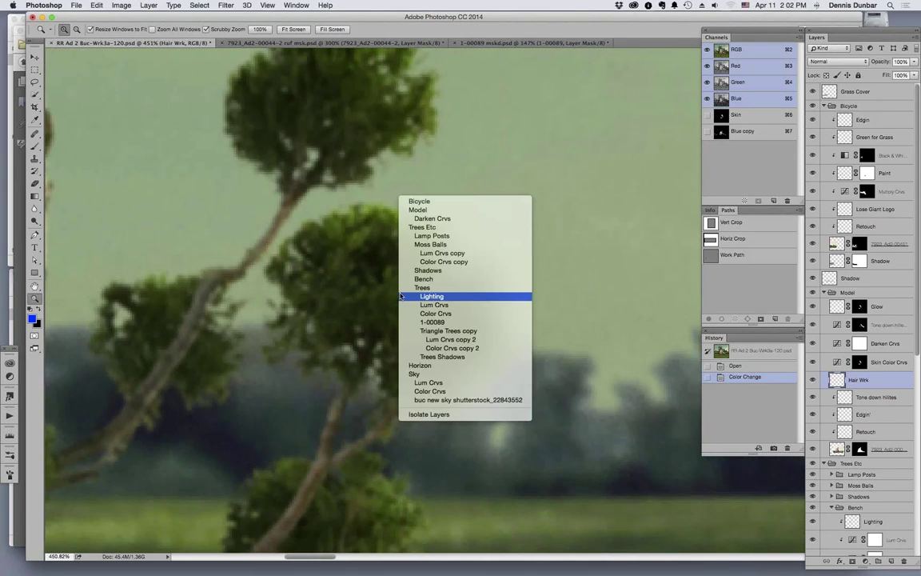
{"action": "left_click", "coordinate": [468, 321]}
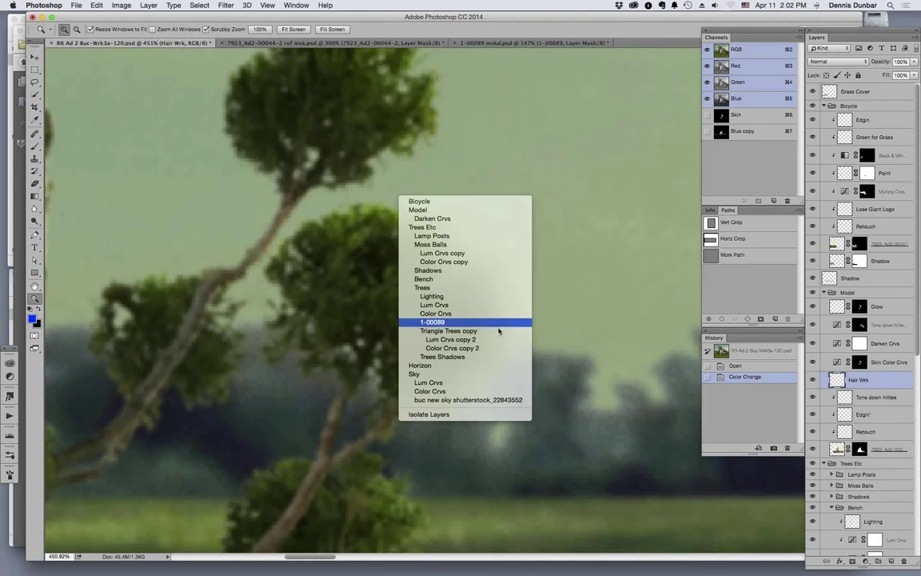
{"action": "scroll", "coordinate": [907, 386], "scroll_direction": "down", "scroll_amount": 5}
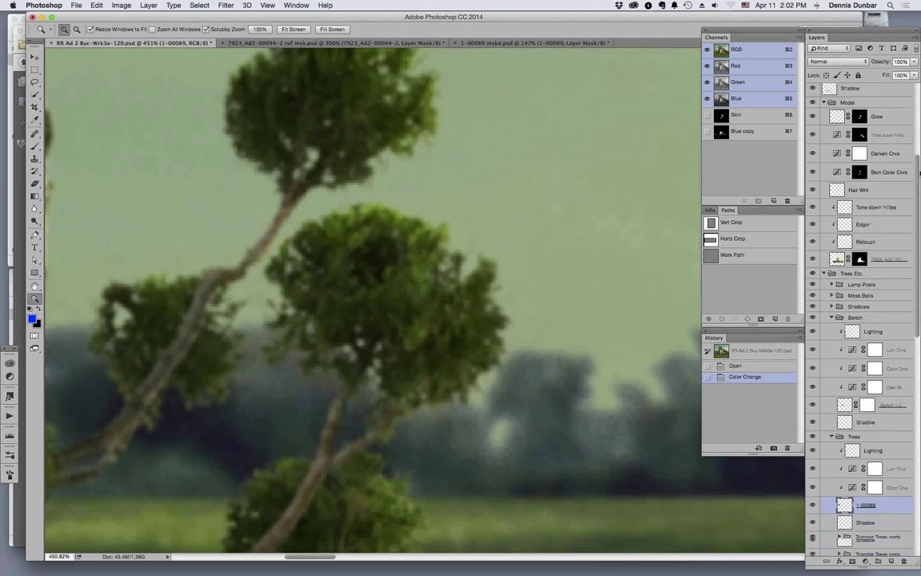
{"action": "left_click", "coordinate": [813, 401], "text": "alt"}
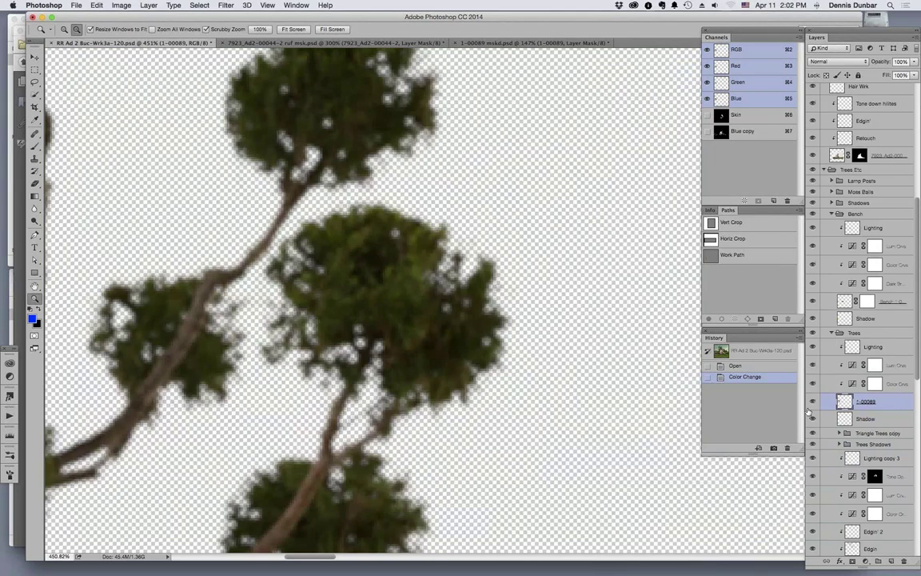
{"action": "left_click", "coordinate": [813, 401], "text": "alt"}
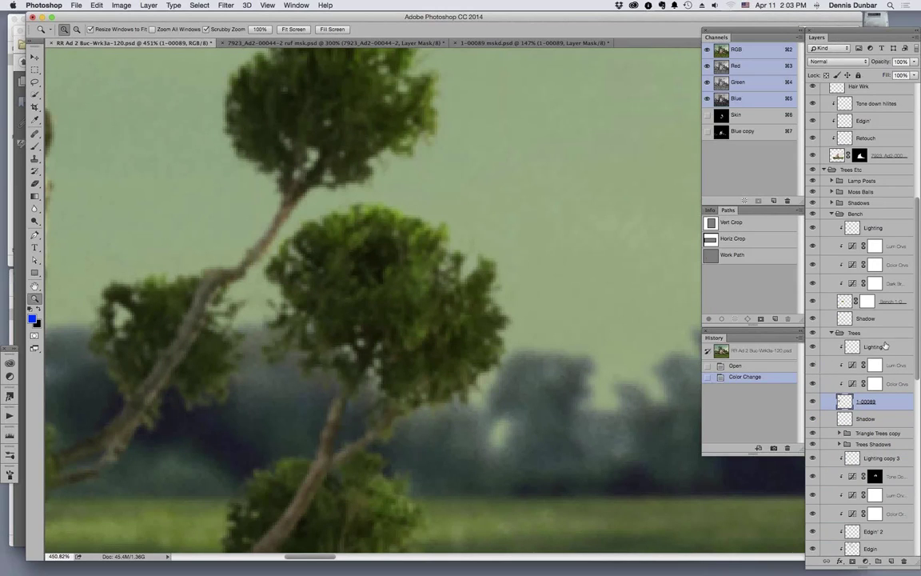
Review the topiary tree's lower trunk and branches, then check how the tree sits in the surrounding park scene.
{"action": "left_click_drag", "start_coordinate": [394, 239], "coordinate": [688, 112]}
{"action": "left_click_drag", "start_coordinate": [353, 456], "coordinate": [259, 191]}
{"action": "key", "text": "super+minus"}
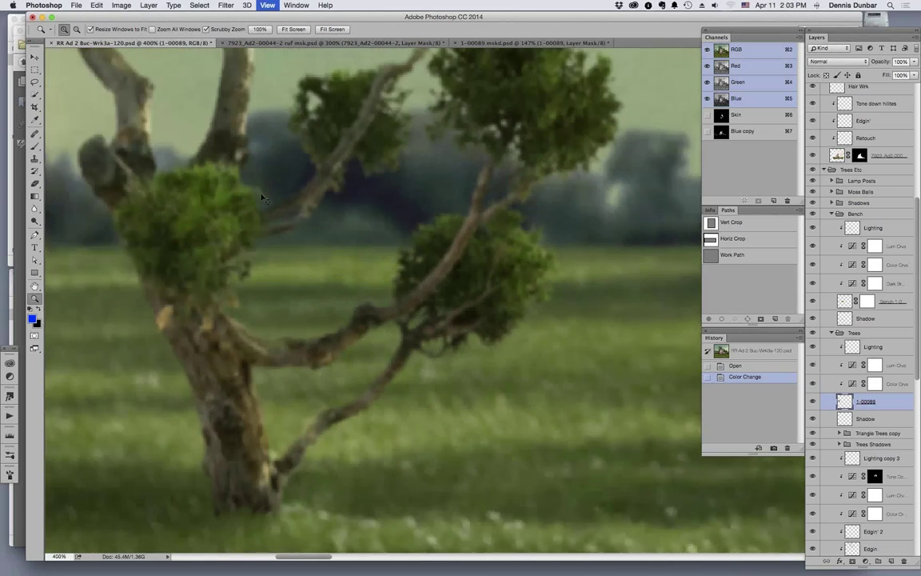
{"action": "key", "text": "super+minus"}
{"action": "key", "text": "super+minus"}
{"action": "key", "text": "super+minus"}
{"action": "key", "text": "super+minus"}
{"action": "left_click_drag", "start_coordinate": [485, 319], "coordinate": [412, 335]}
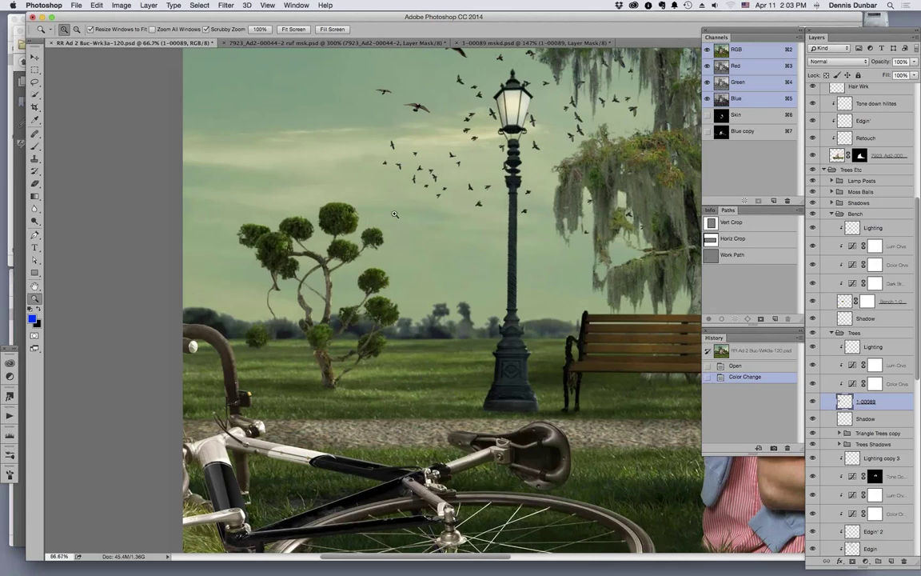
Inspect the composited tree's foliage, limbs and trunk base up close, then view the entire composite.
{"action": "left_click_drag", "start_coordinate": [387, 250], "coordinate": [450, 256]}
{"action": "left_click_drag", "start_coordinate": [455, 261], "coordinate": [454, 253]}
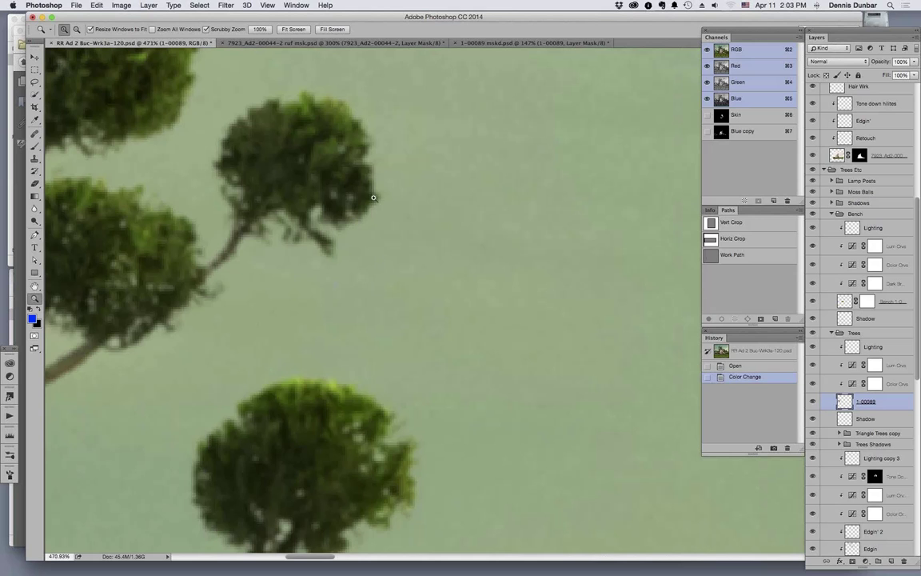
{"action": "left_click_drag", "start_coordinate": [382, 242], "coordinate": [350, 135]}
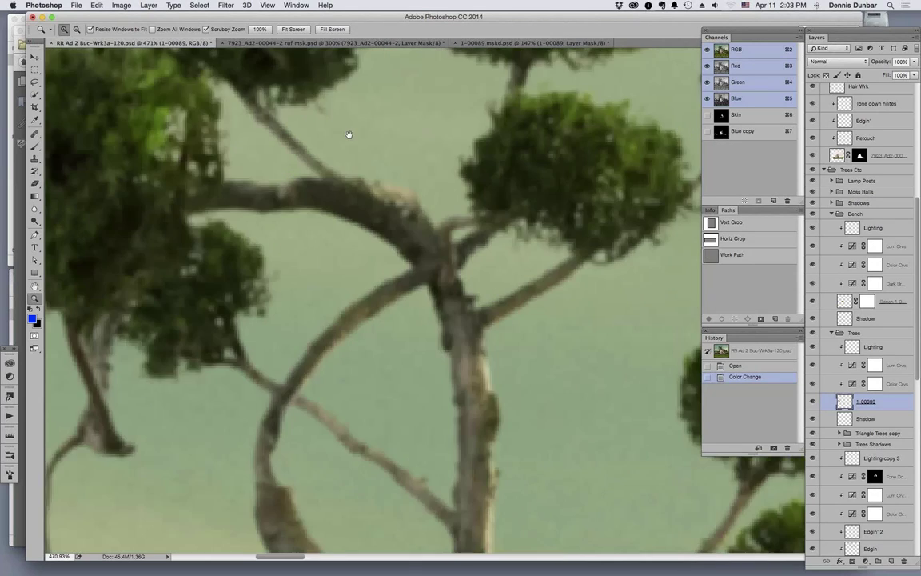
{"action": "left_click_drag", "start_coordinate": [485, 366], "coordinate": [408, 295]}
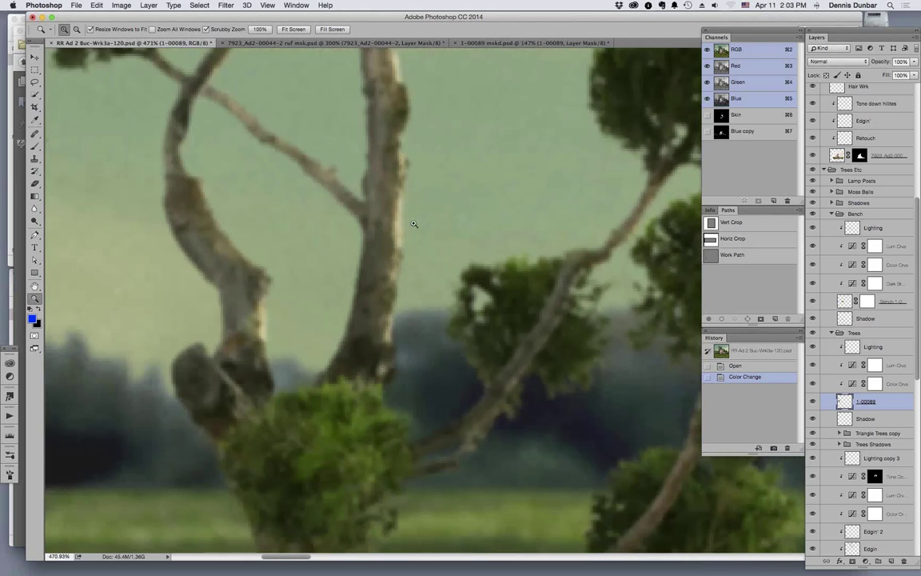
{"action": "left_click_drag", "start_coordinate": [417, 446], "coordinate": [296, 153]}
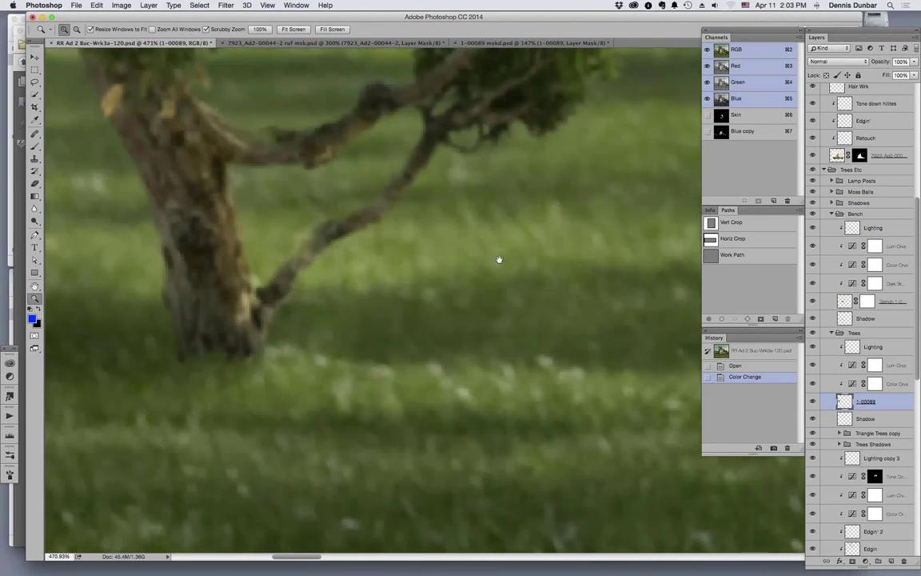
{"action": "key", "text": "super+0"}
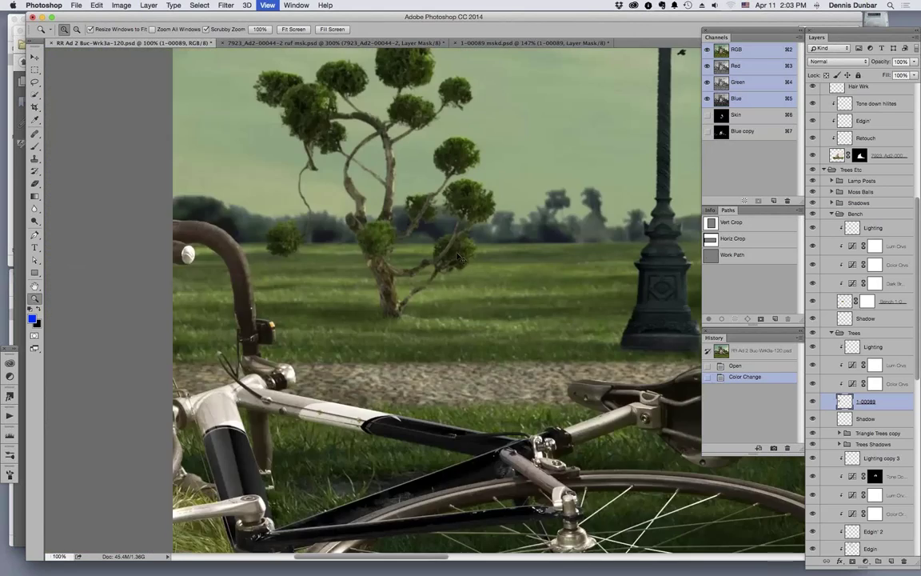
{"action": "key", "text": "super+0"}
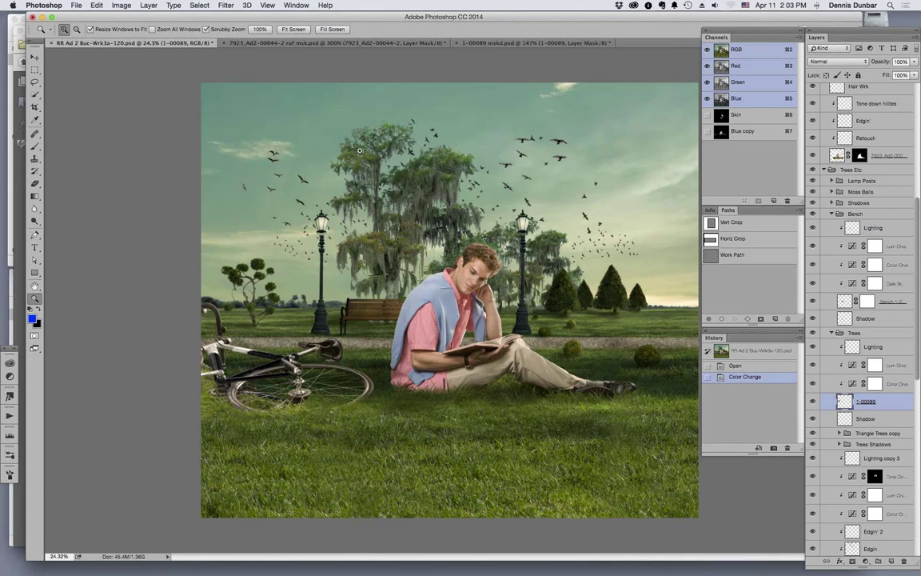
Return to 1-00089 mskd.psd and inspect the light fringe and mask holes along the trunk and branches.
{"action": "left_click", "coordinate": [491, 44]}
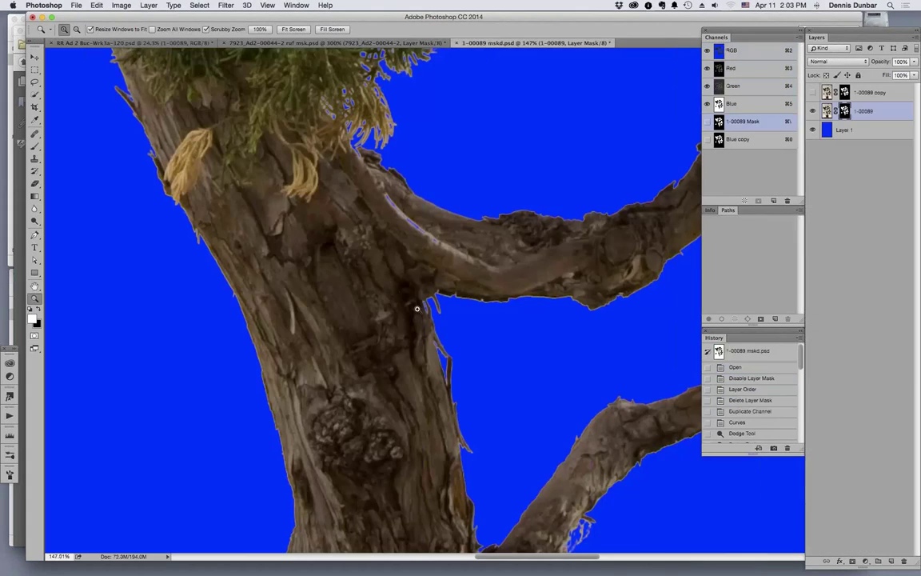
{"action": "left_click_drag", "start_coordinate": [398, 387], "coordinate": [335, 203]}
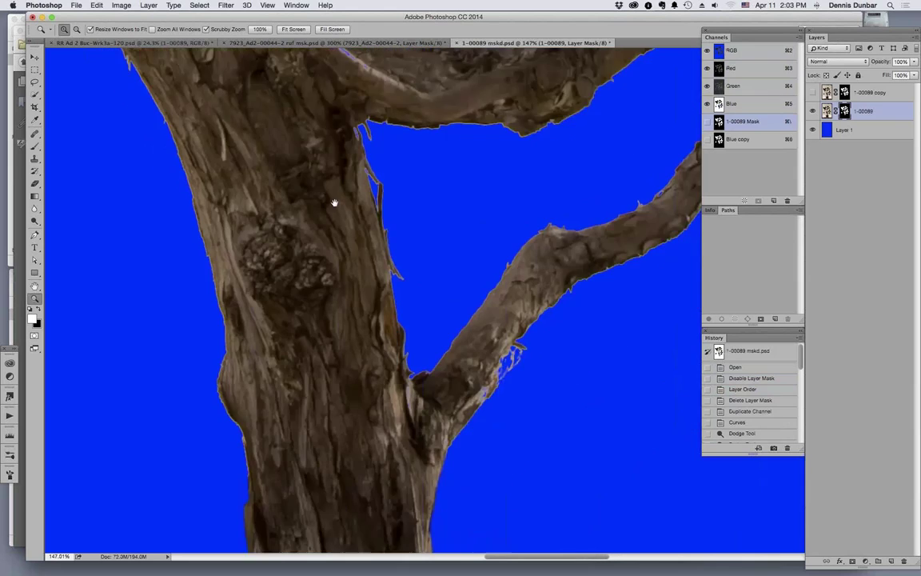
{"action": "left_click_drag", "start_coordinate": [481, 287], "coordinate": [452, 273]}
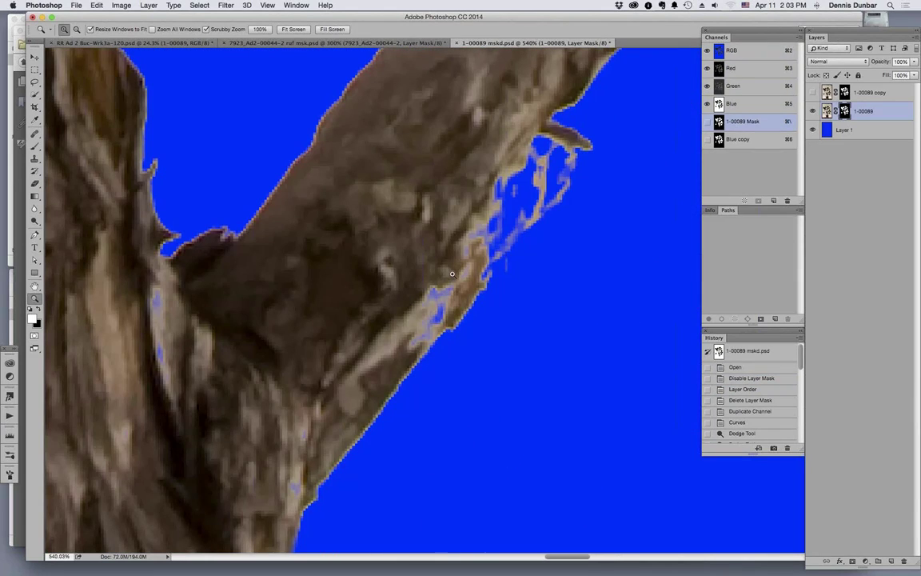
{"action": "left_click_drag", "start_coordinate": [499, 174], "coordinate": [410, 324]}
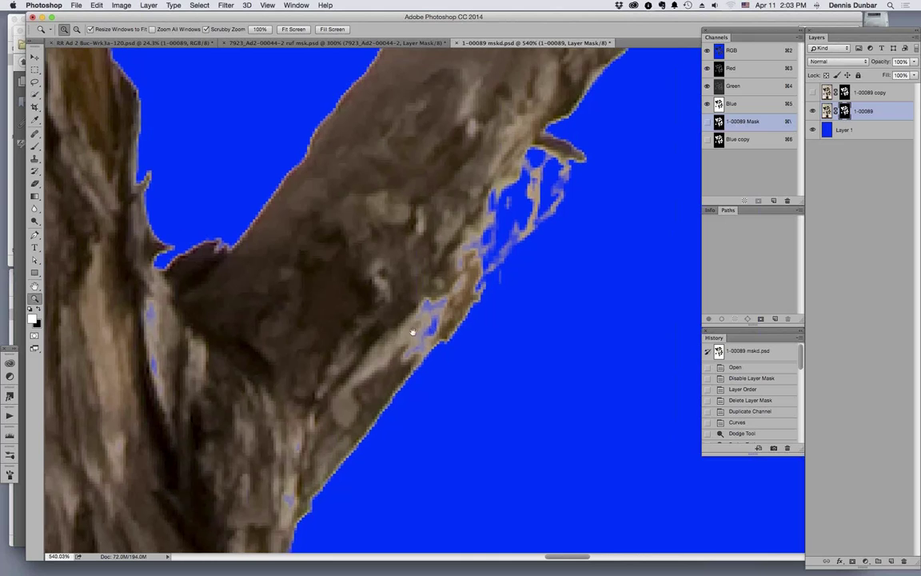
{"action": "left_click_drag", "start_coordinate": [468, 171], "coordinate": [503, 343]}
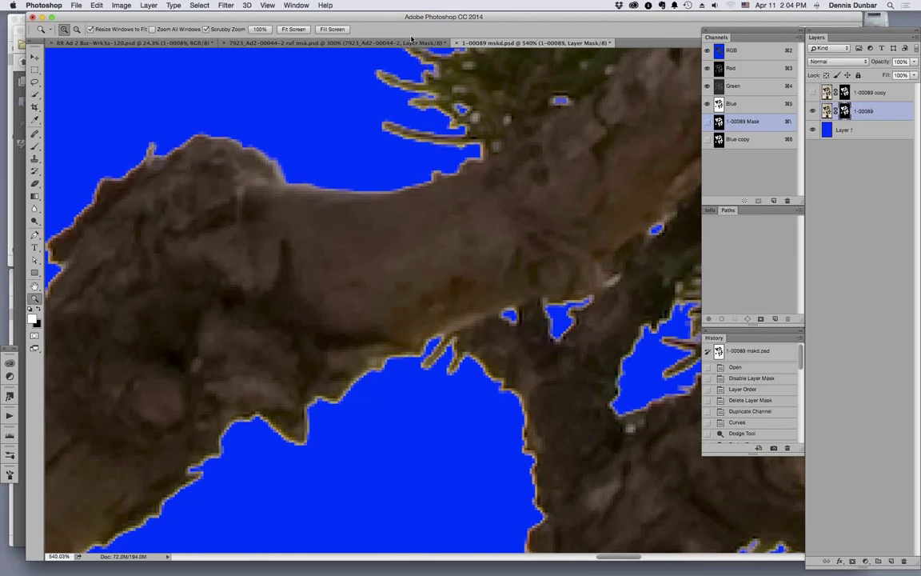
Open Refine Mask for the 1-00089 layer mask and set Feather to 1.5 px and Shift Edge to -24%.
{"action": "left_click", "coordinate": [297, 6]}
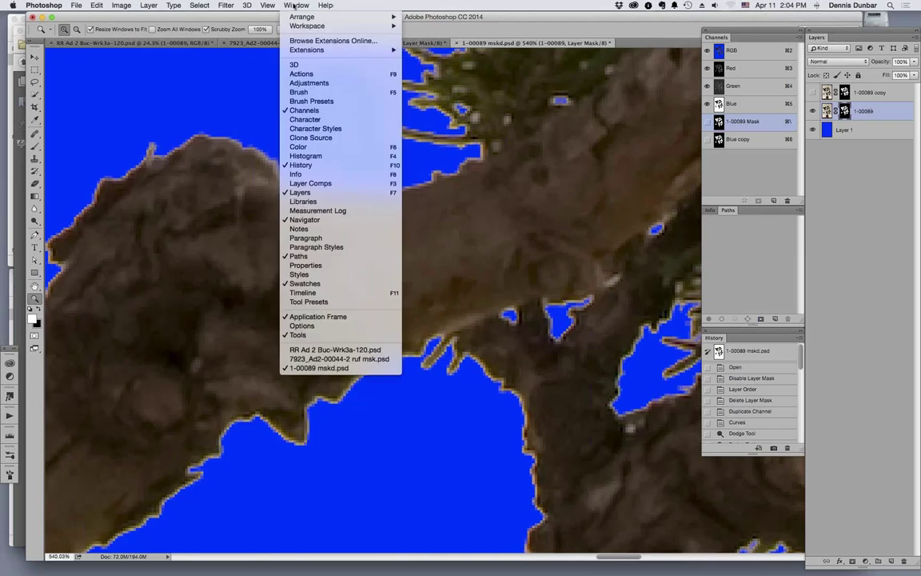
{"action": "left_click", "coordinate": [332, 266]}
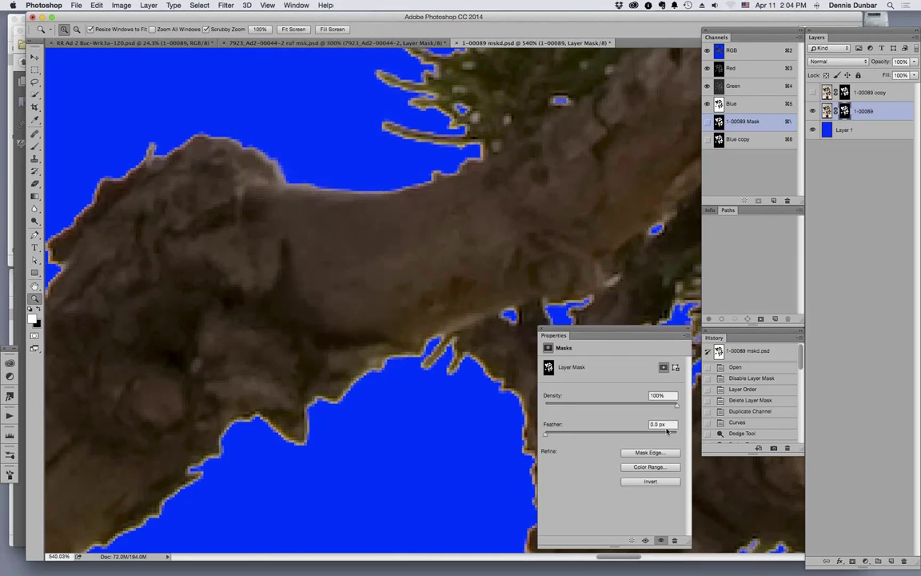
{"action": "left_click", "coordinate": [657, 452]}
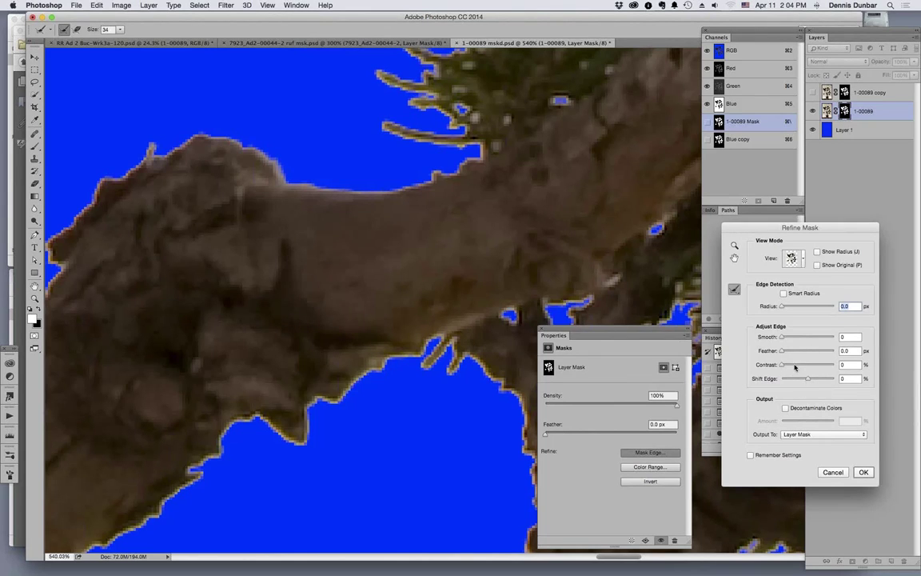
{"action": "left_click_drag", "start_coordinate": [784, 355], "coordinate": [800, 381]}
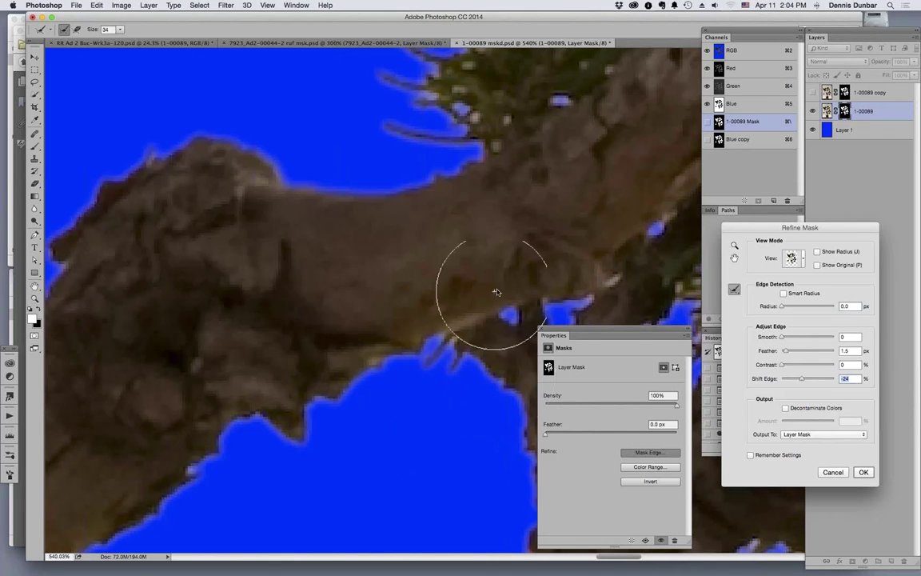
Compare the refined branch edges with the original mask and set Shift Edge to -36%.
{"action": "scroll", "coordinate": [562, 173], "scroll_direction": "down", "scroll_amount": 10}
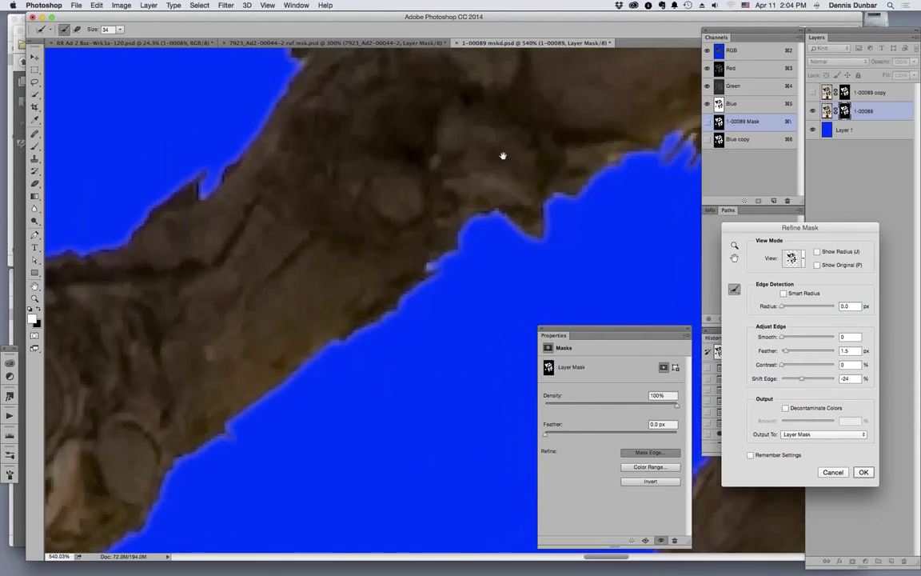
{"action": "scroll", "coordinate": [341, 389], "scroll_direction": "up", "scroll_amount": 5}
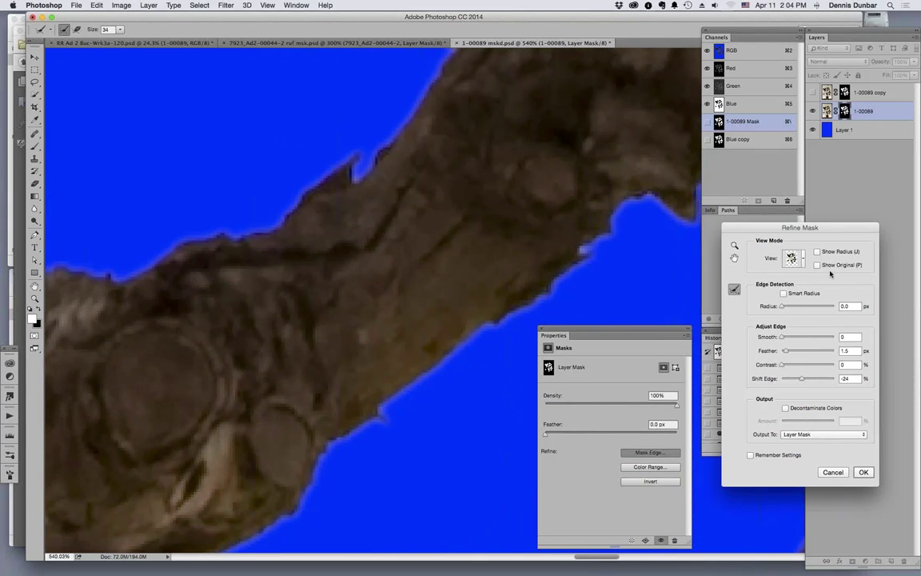
{"action": "left_click", "coordinate": [817, 264]}
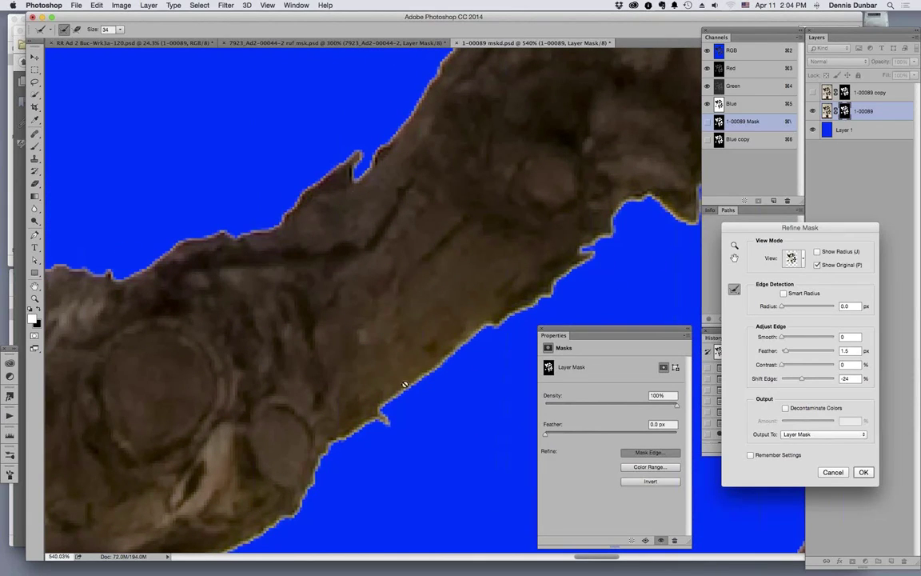
{"action": "key", "text": "p"}
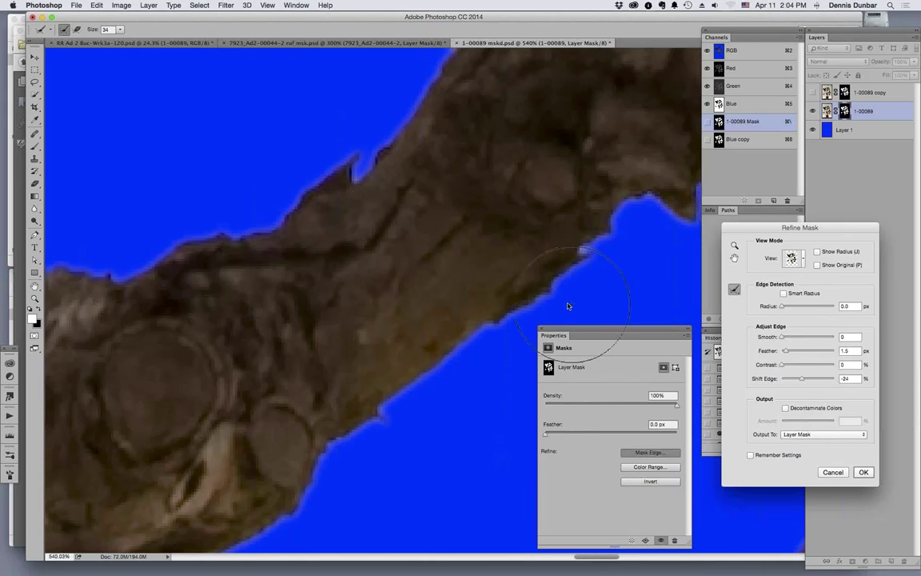
{"action": "left_click_drag", "start_coordinate": [801, 379], "coordinate": [799, 382]}
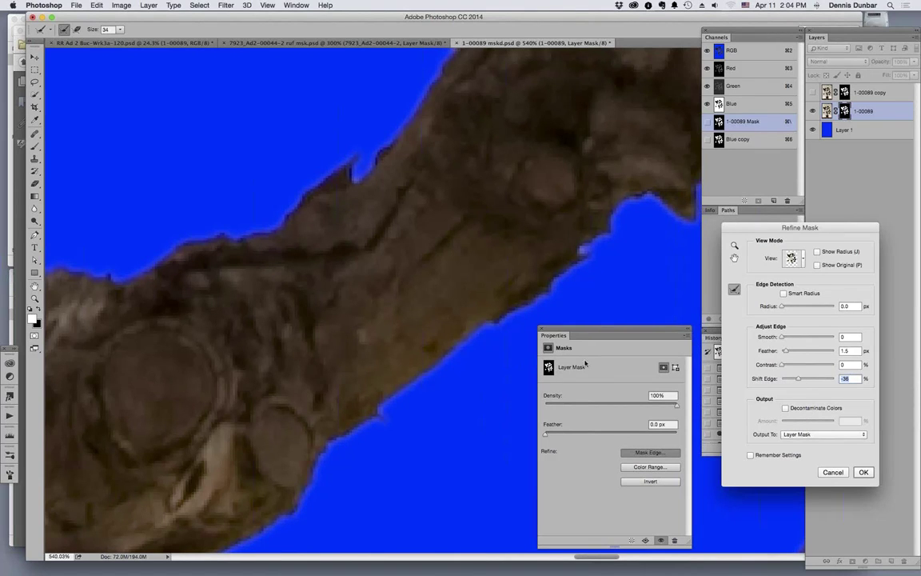
Check the refined edges around the foliage and branches, and apply the Refine Mask settings to the 1-00089 layer mask.
{"action": "left_click_drag", "start_coordinate": [575, 313], "coordinate": [323, 356]}
{"action": "left_click_drag", "start_coordinate": [518, 292], "coordinate": [345, 324]}
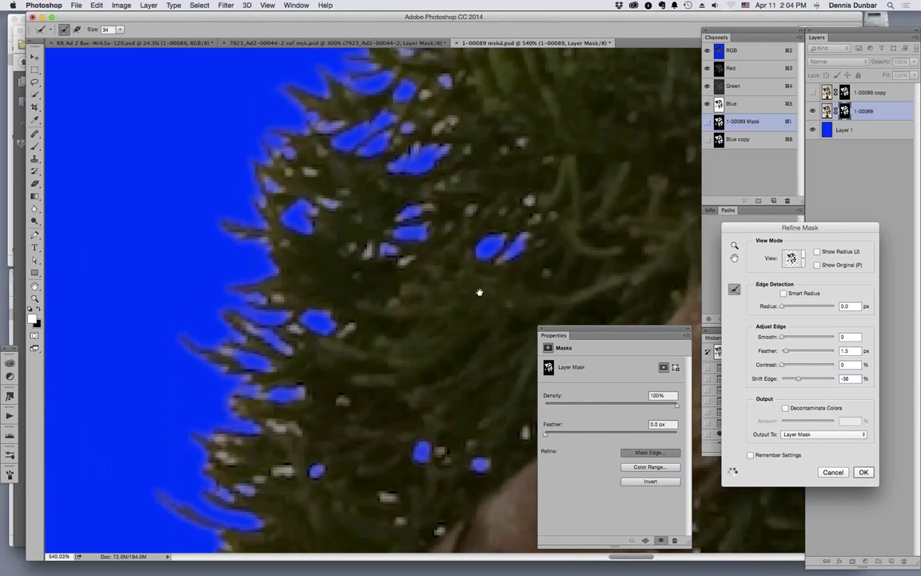
{"action": "left_click_drag", "start_coordinate": [504, 189], "coordinate": [244, 240]}
{"action": "key", "text": "Return"}
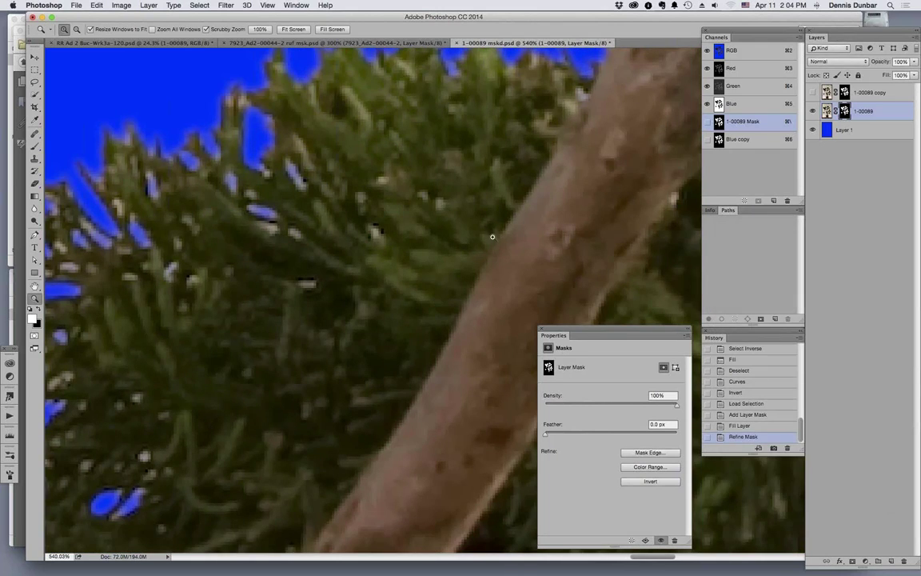
{"action": "left_click_drag", "start_coordinate": [536, 240], "coordinate": [448, 319]}
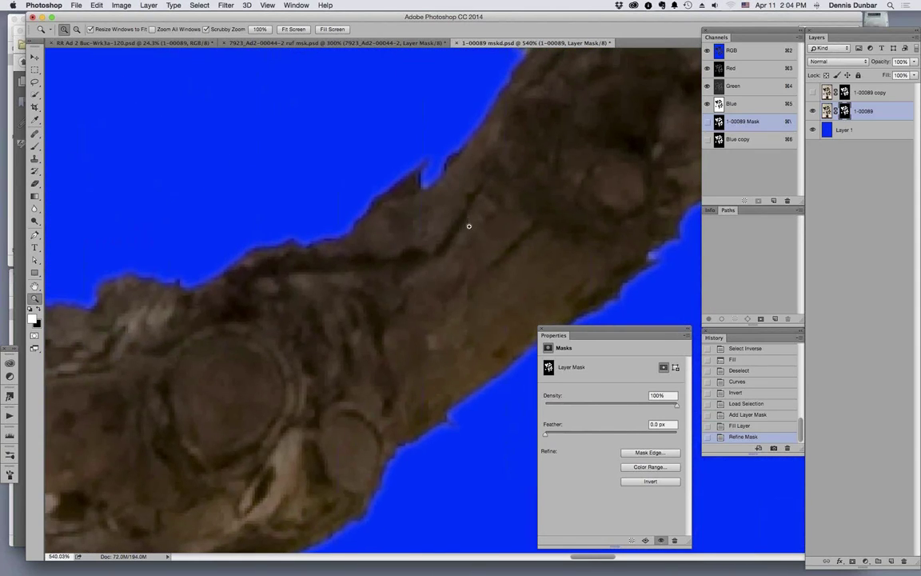
Fill Layer 1 with white to inspect the branch edges against it, and undo the fill.
{"action": "left_click", "coordinate": [862, 128]}
{"action": "key", "text": "d"}
{"action": "key", "text": "x"}
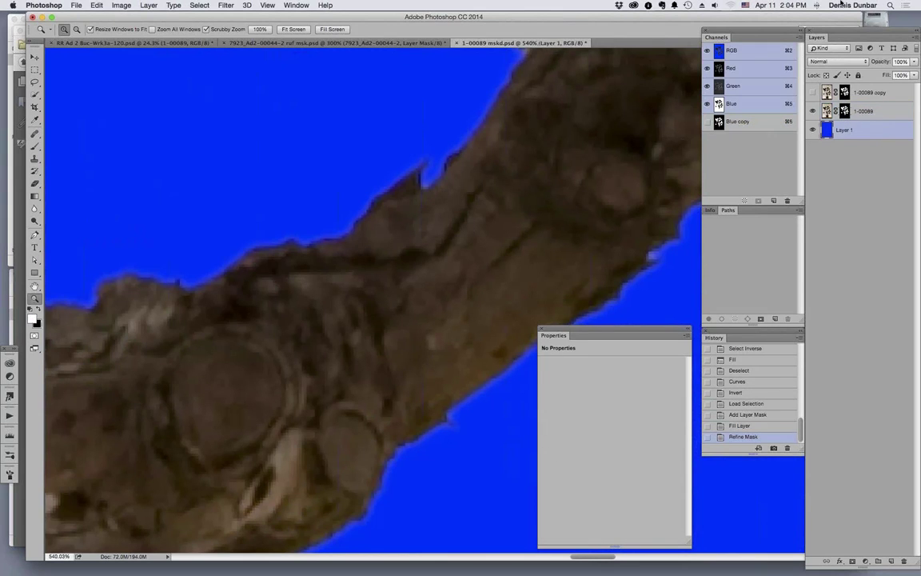
{"action": "key", "text": "alt+BackSpace"}
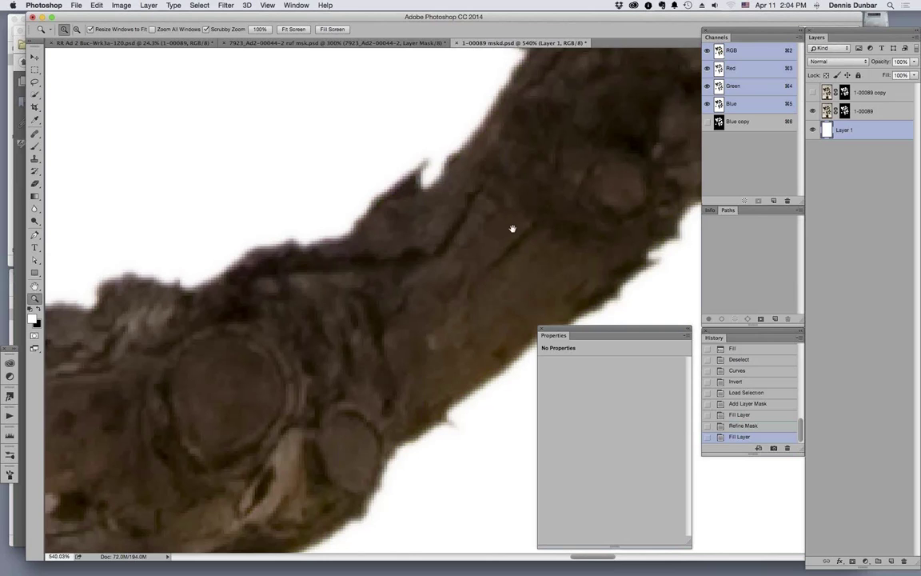
{"action": "left_click_drag", "start_coordinate": [513, 229], "coordinate": [391, 438]}
{"action": "left_click_drag", "start_coordinate": [636, 216], "coordinate": [206, 328]}
{"action": "key", "text": "super+z"}
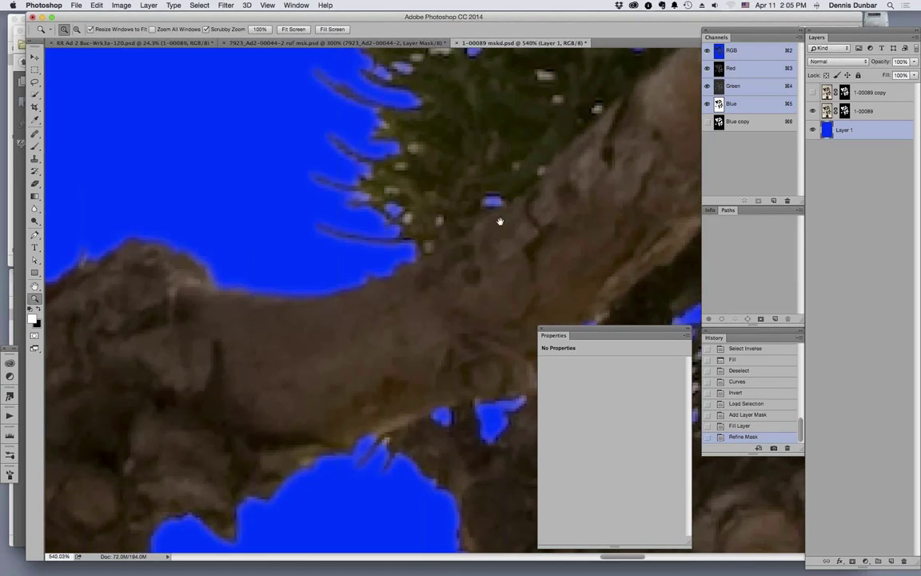
Inspect the refined foliage and branch edges against the blue background up close, and view the tree at 33.3%.
{"action": "left_click_drag", "start_coordinate": [500, 221], "coordinate": [391, 405]}
{"action": "left_click_drag", "start_coordinate": [448, 356], "coordinate": [413, 334]}
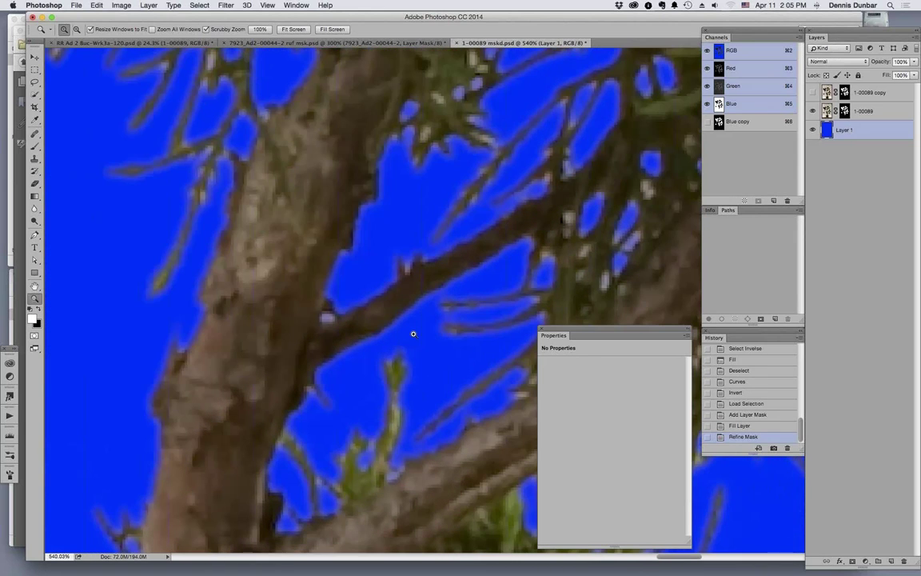
{"action": "key", "text": "super+minus"}
{"action": "key", "text": "super+minus"}
{"action": "key", "text": "super+minus"}
{"action": "key", "text": "super+minus"}
{"action": "key", "text": "super+minus"}
{"action": "key", "text": "super+minus"}
{"action": "key", "text": "super+minus"}
{"action": "key", "text": "super+minus"}
{"action": "key", "text": "super+minus"}
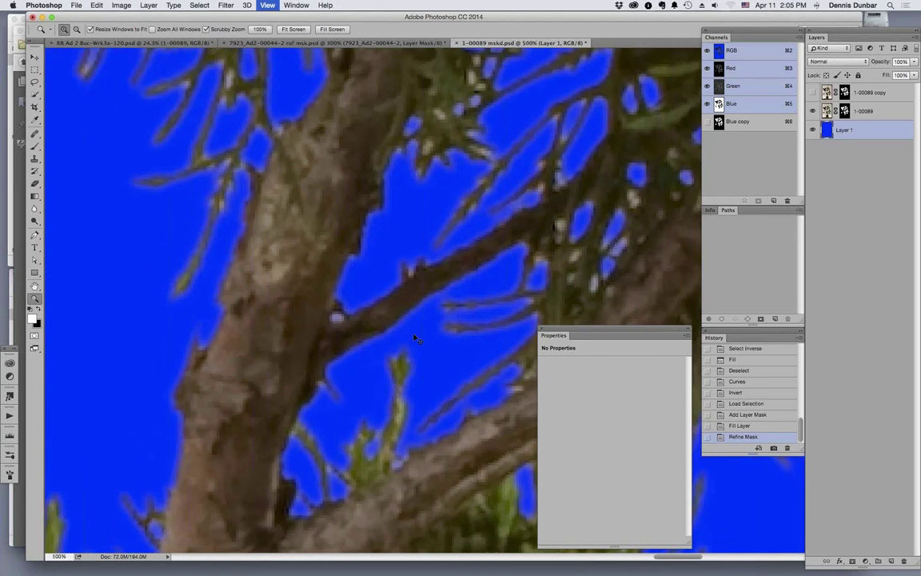
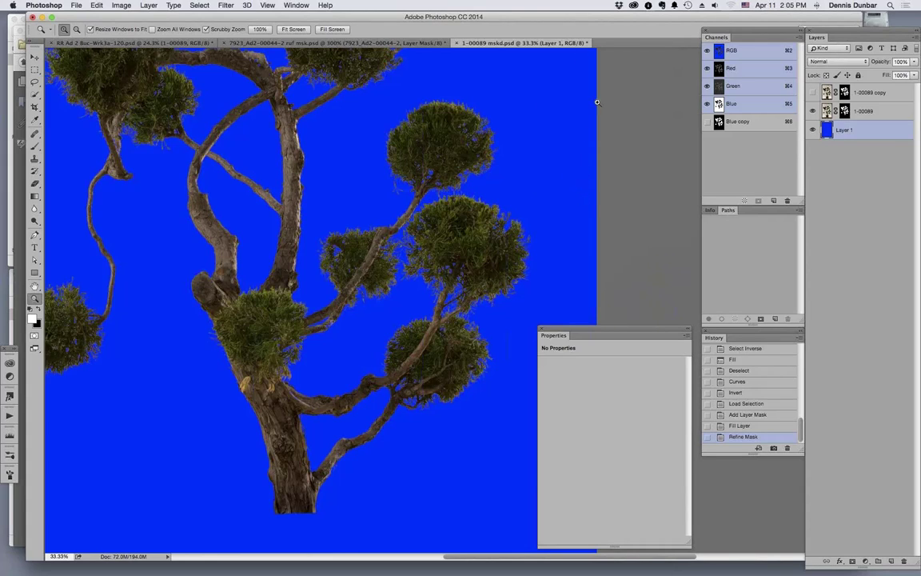
Switch to RR Ad 2 Buc-Wrk3a-120.psd, close the layer properties, and collapse the Bench, Bicycle, Model, Trees Etc and Horizon groups.
{"action": "left_click", "coordinate": [112, 45]}
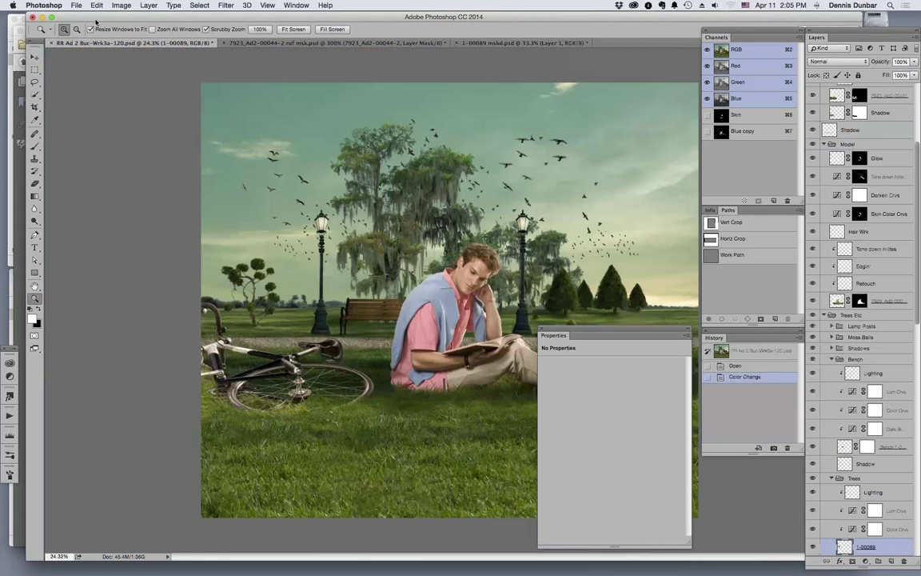
{"action": "left_click", "coordinate": [540, 330]}
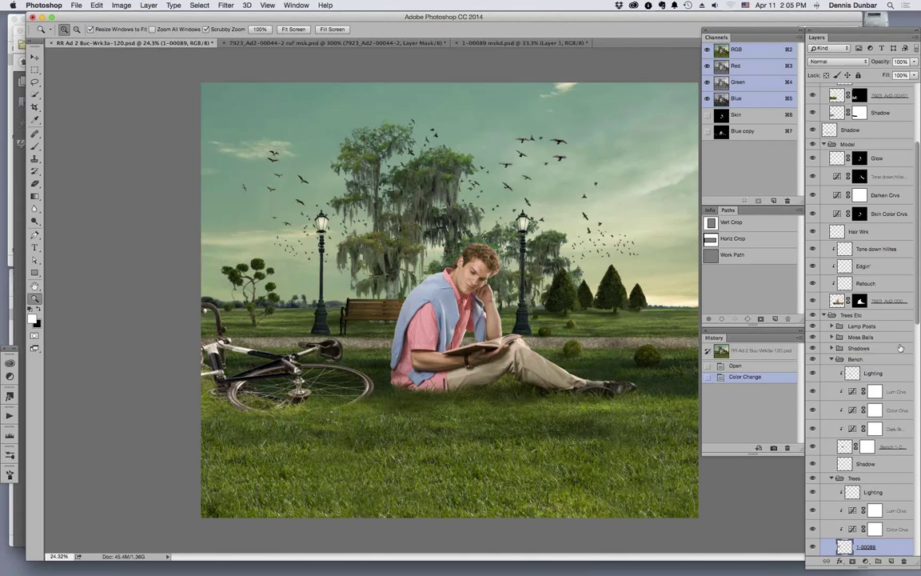
{"action": "left_click", "coordinate": [831, 361]}
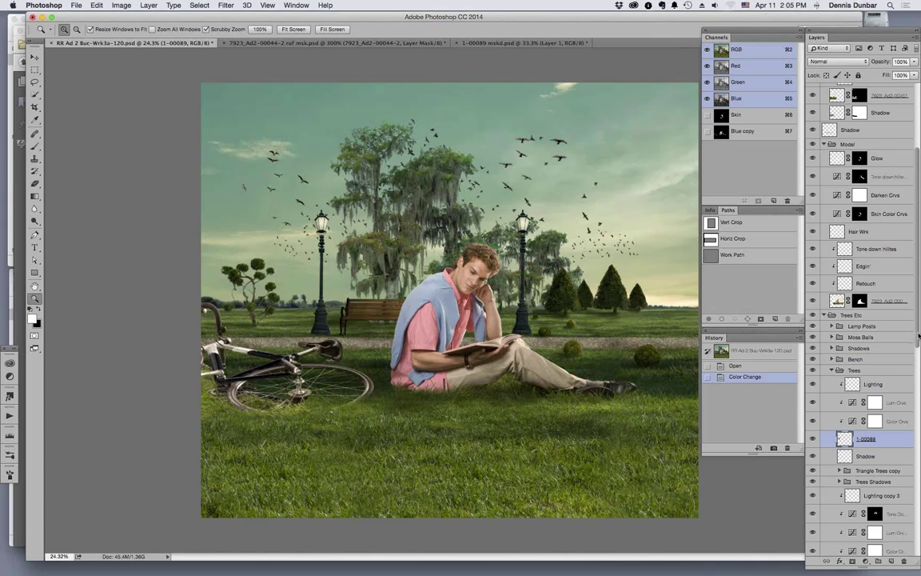
{"action": "scroll", "coordinate": [916, 339], "scroll_direction": "up", "scroll_amount": 5}
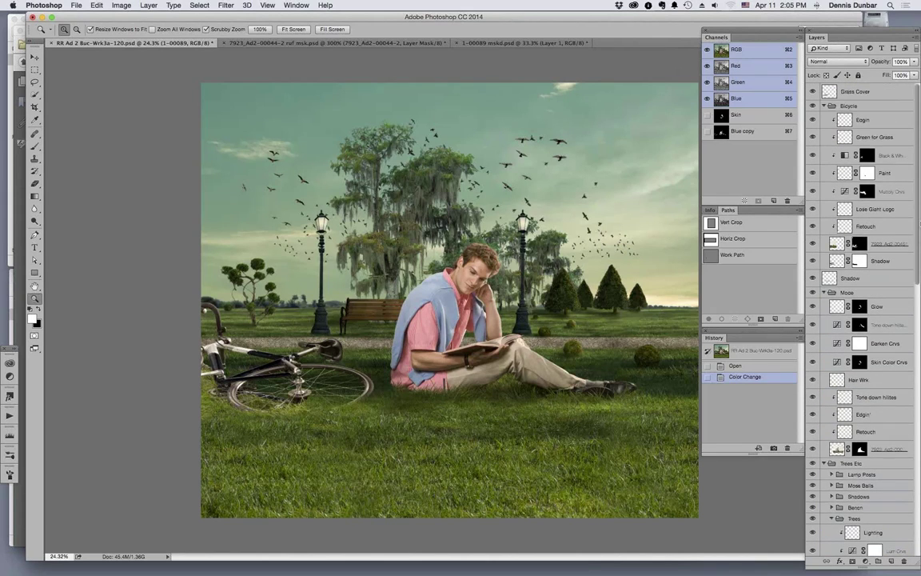
{"action": "left_click", "coordinate": [824, 105]}
{"action": "left_click", "coordinate": [824, 133]}
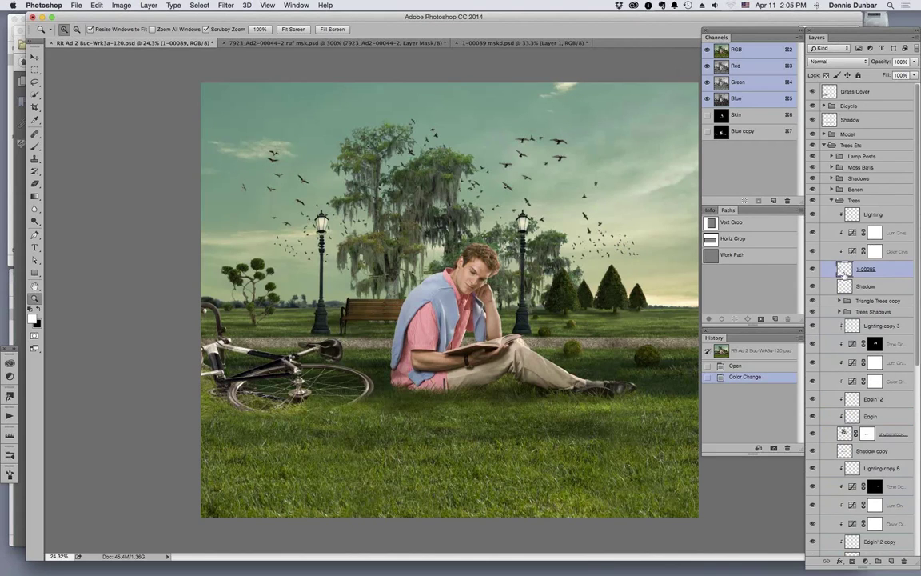
{"action": "left_click", "coordinate": [824, 144]}
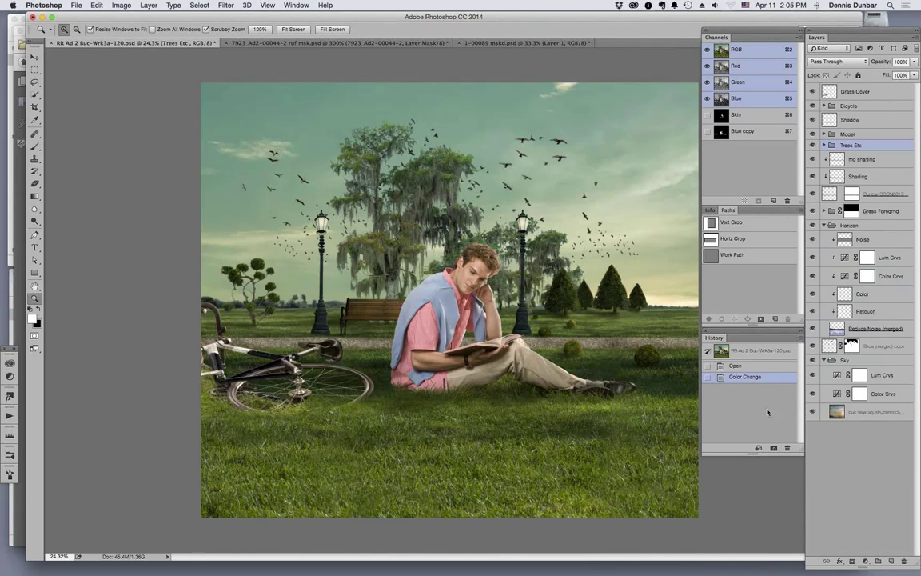
{"action": "left_click", "coordinate": [824, 225]}
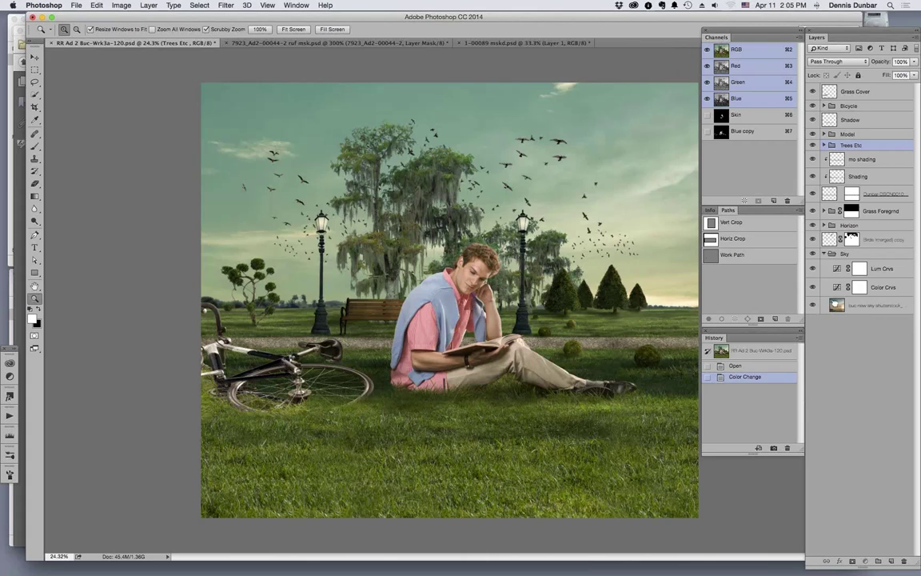
Isolate the sky image by hiding all other layers, and show its Color Crvs and Lum Crvs adjustments again.
{"action": "left_click", "coordinate": [871, 305]}
{"action": "left_click_drag", "start_coordinate": [814, 193], "coordinate": [813, 287]}
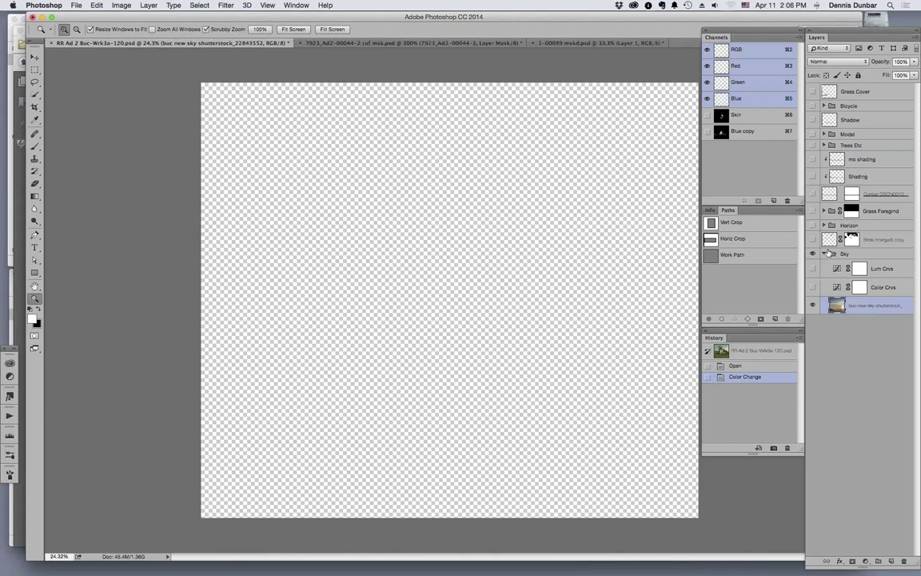
{"action": "left_click", "coordinate": [812, 253]}
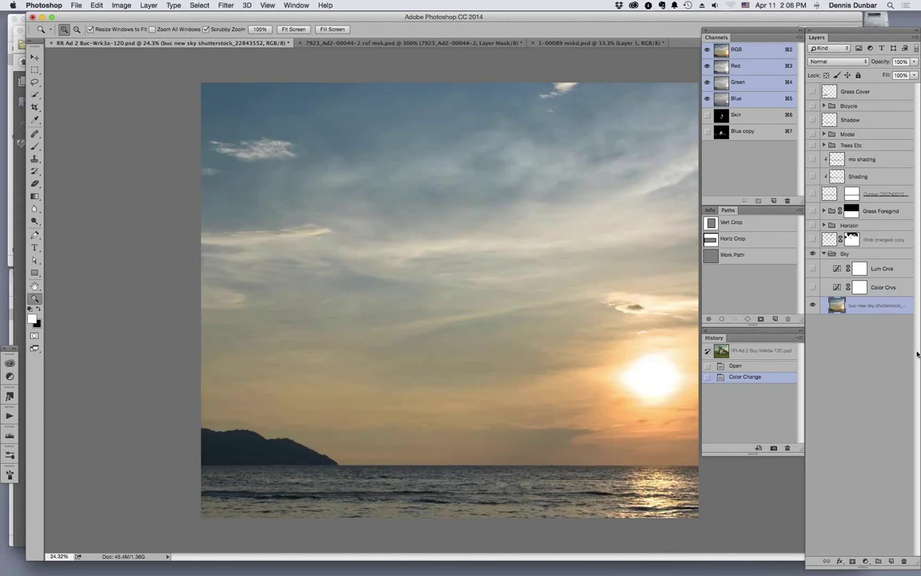
{"action": "left_click", "coordinate": [813, 286]}
{"action": "left_click", "coordinate": [812, 268]}
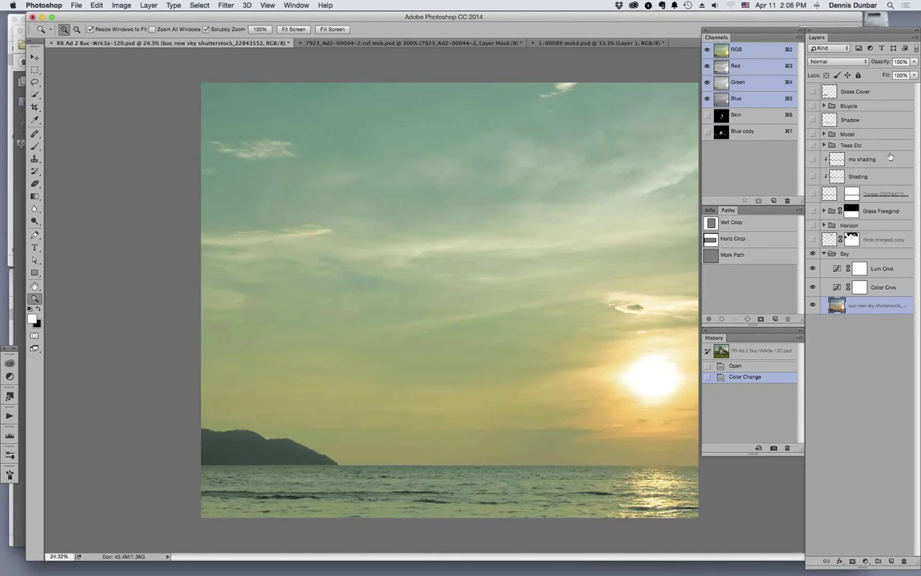
Check the blend modes of Color Crvs and Lum Crvs, and compare the sky with Color Crvs off and on.
{"action": "left_click", "coordinate": [882, 287]}
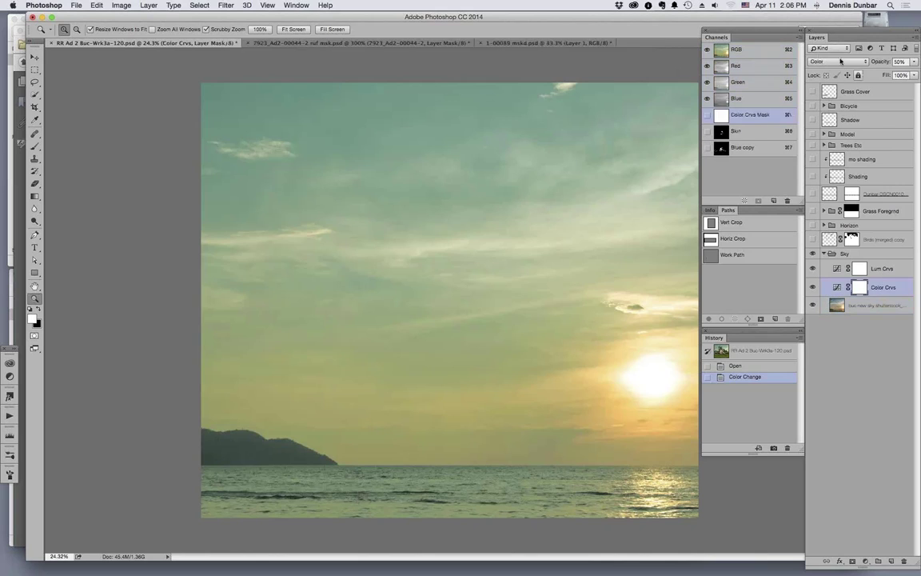
{"action": "left_click", "coordinate": [879, 269]}
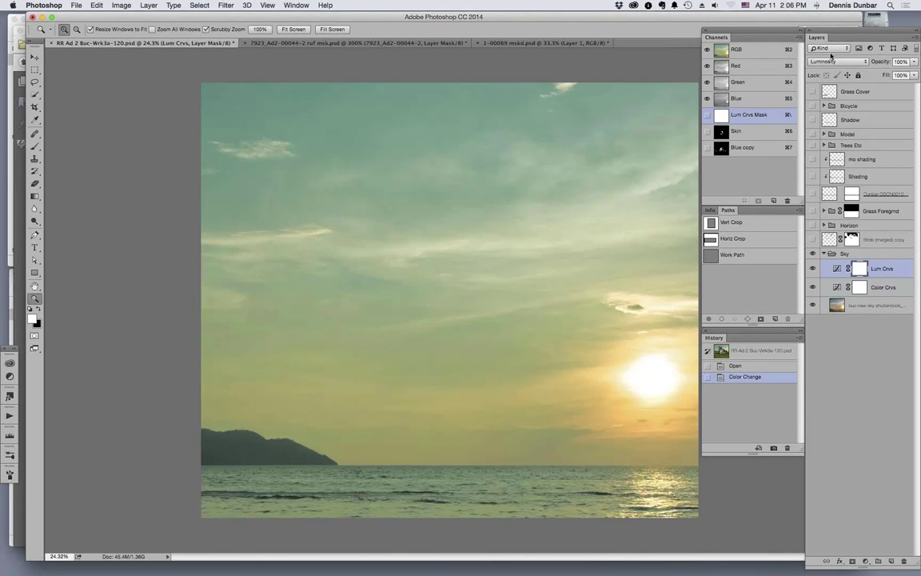
{"action": "left_click", "coordinate": [839, 289]}
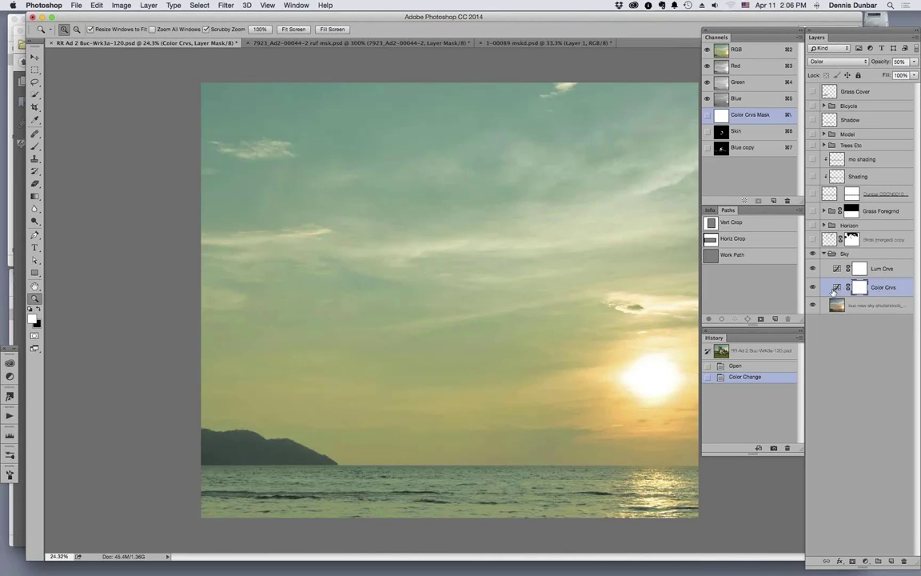
{"action": "left_click", "coordinate": [812, 289]}
{"action": "left_click", "coordinate": [812, 288]}
Open the Color Crvs curve, try lowering the RGB white point to an output of 59, and undo the change.
{"action": "double_click", "coordinate": [836, 287]}
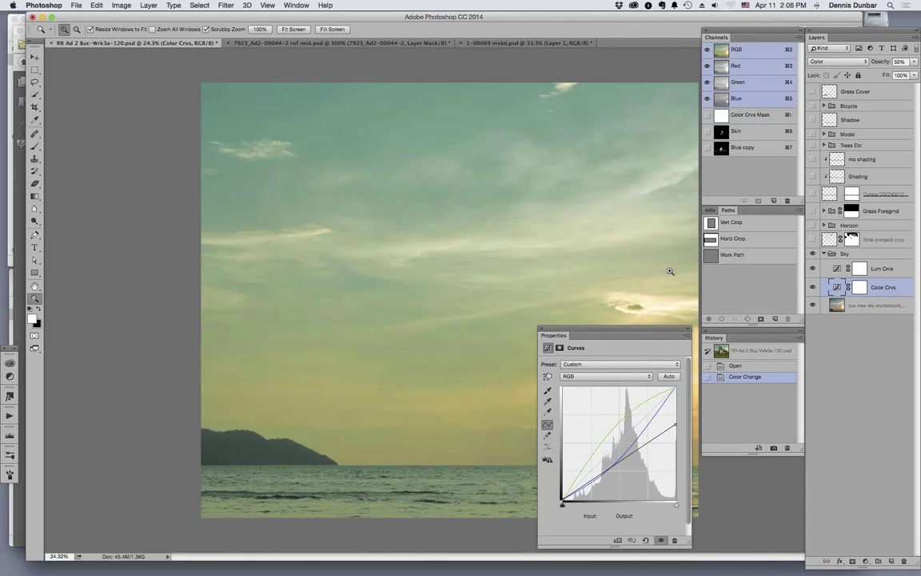
{"action": "left_click_drag", "start_coordinate": [629, 330], "coordinate": [188, 72]}
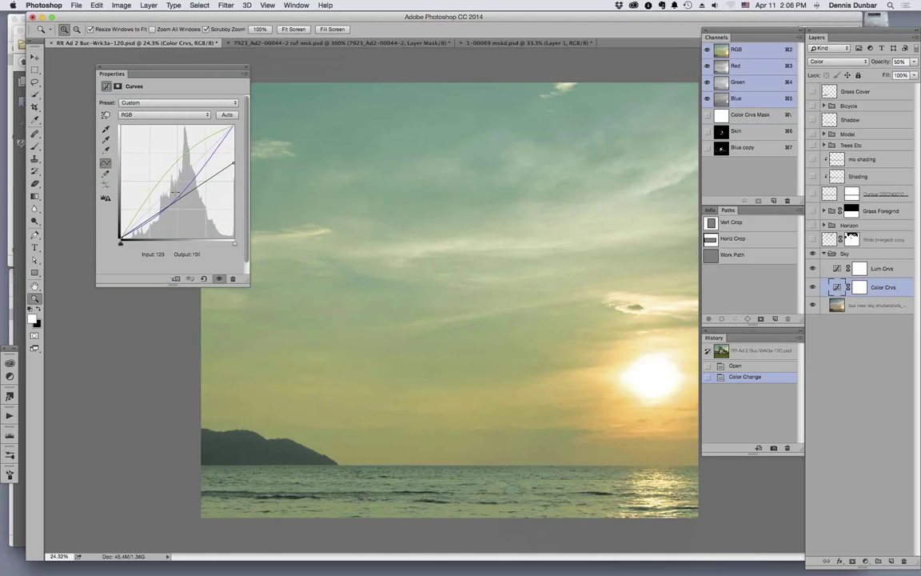
{"action": "left_click", "coordinate": [233, 163]}
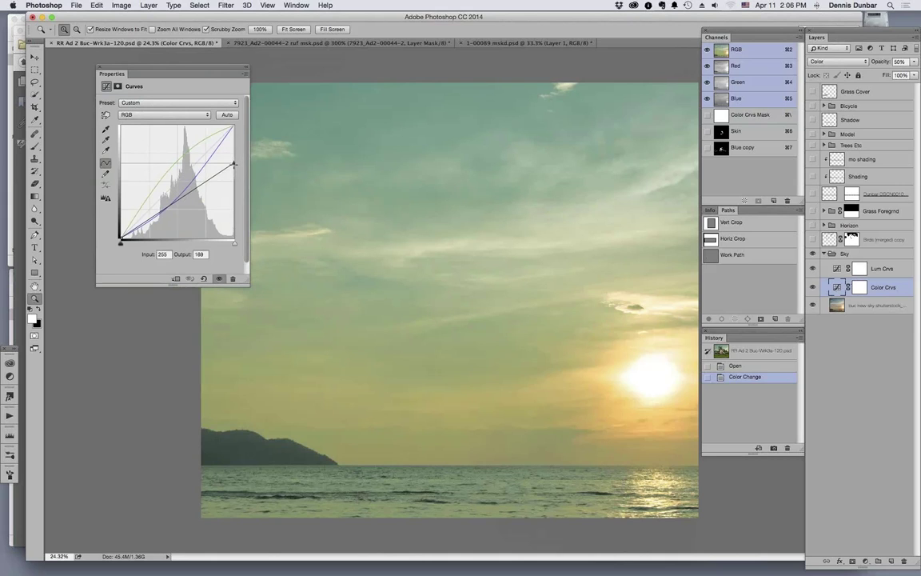
{"action": "left_click_drag", "start_coordinate": [234, 164], "coordinate": [233, 212]}
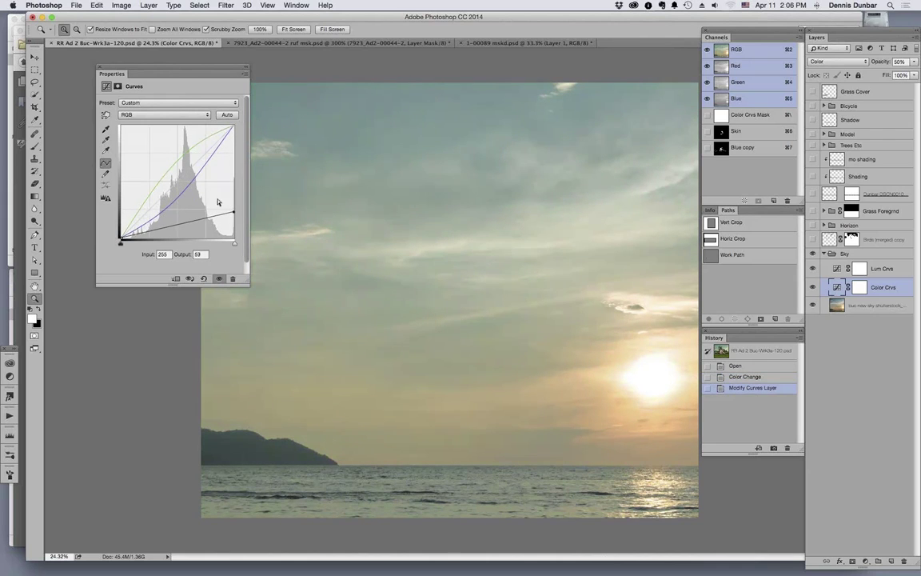
{"action": "key", "text": "super+z"}
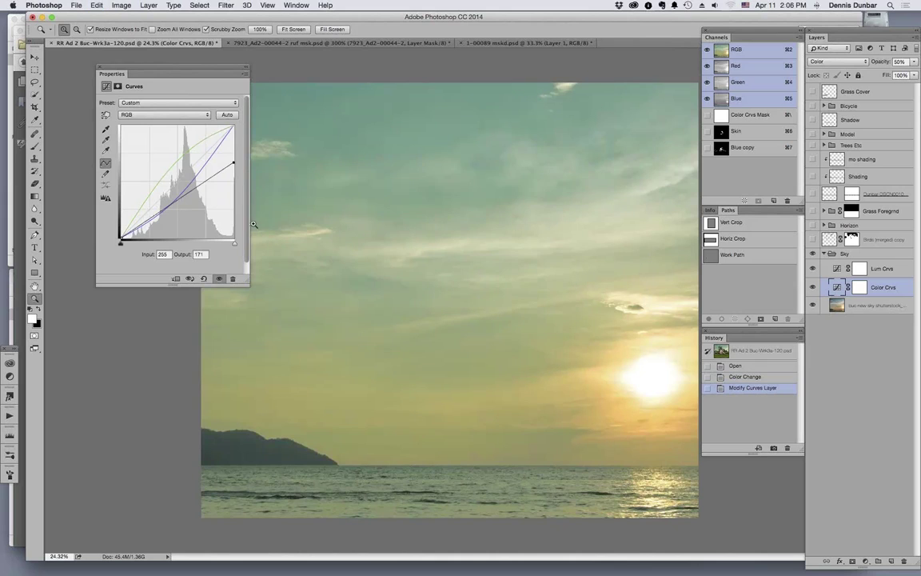
{"action": "left_click_drag", "start_coordinate": [207, 70], "coordinate": [166, 63]}
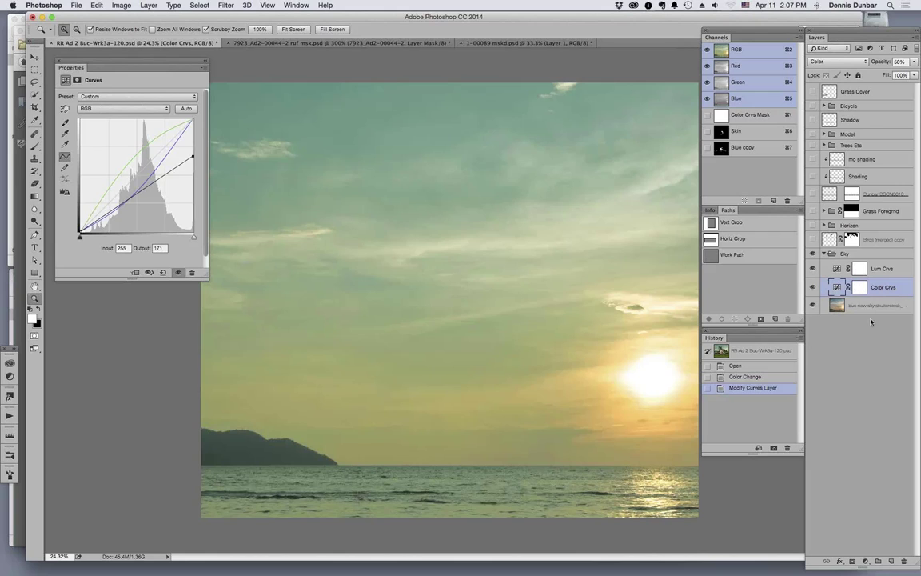
Examine the Lum Crvs curve, show all layers, and compare the composite with both sky adjustments off and on.
{"action": "left_click", "coordinate": [889, 269]}
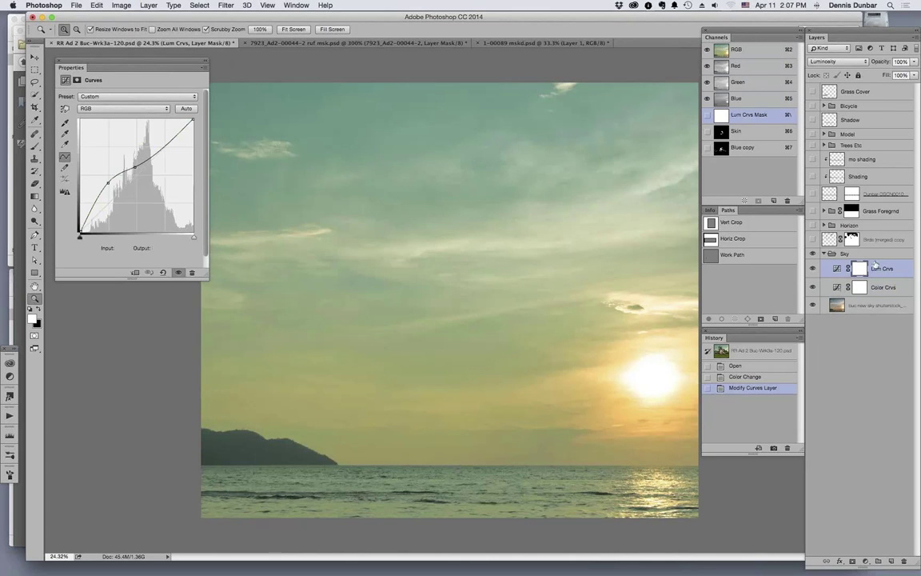
{"action": "left_click_drag", "start_coordinate": [124, 173], "coordinate": [142, 168]}
{"action": "left_click_drag", "start_coordinate": [813, 239], "coordinate": [813, 91]}
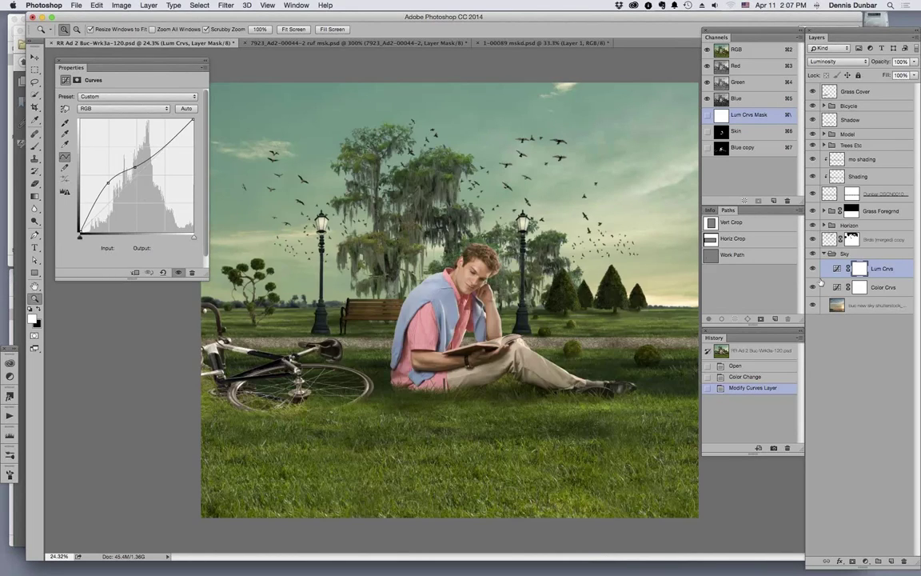
{"action": "left_click_drag", "start_coordinate": [813, 287], "coordinate": [812, 268]}
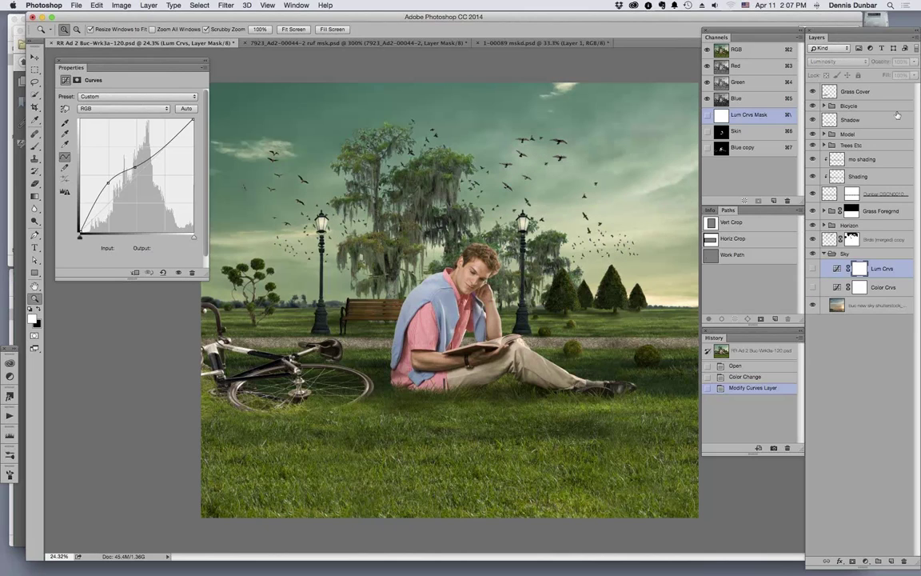
{"action": "left_click", "coordinate": [813, 287]}
{"action": "left_click", "coordinate": [813, 269]}
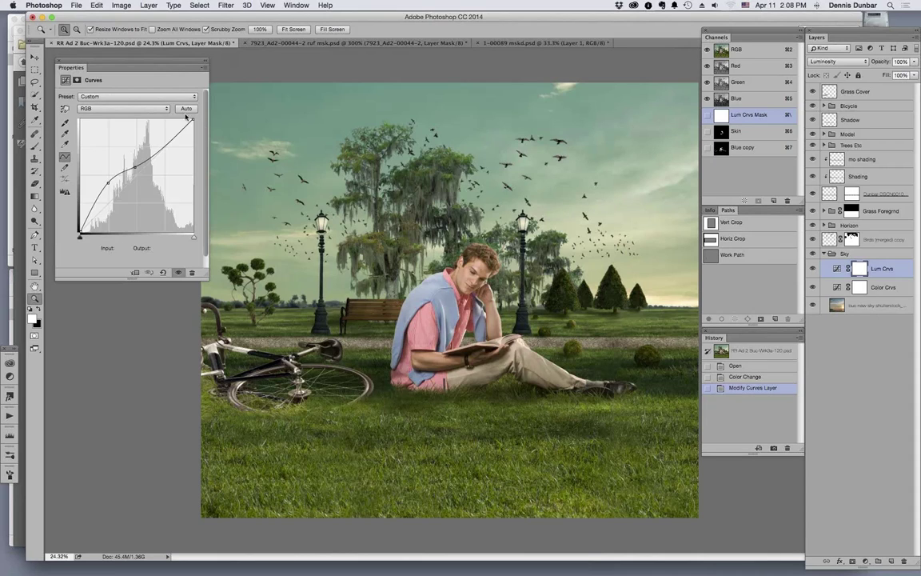
Add a new Curves adjustment layer above Lum Crvs in the Sky group.
{"action": "left_click", "coordinate": [901, 275]}
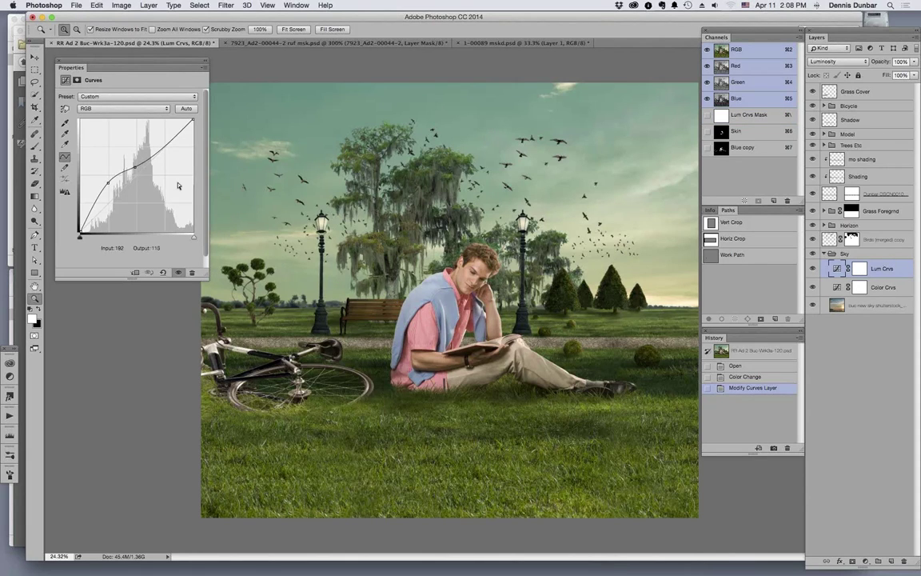
{"action": "key", "text": "alt"}
{"action": "left_click", "coordinate": [865, 562]}
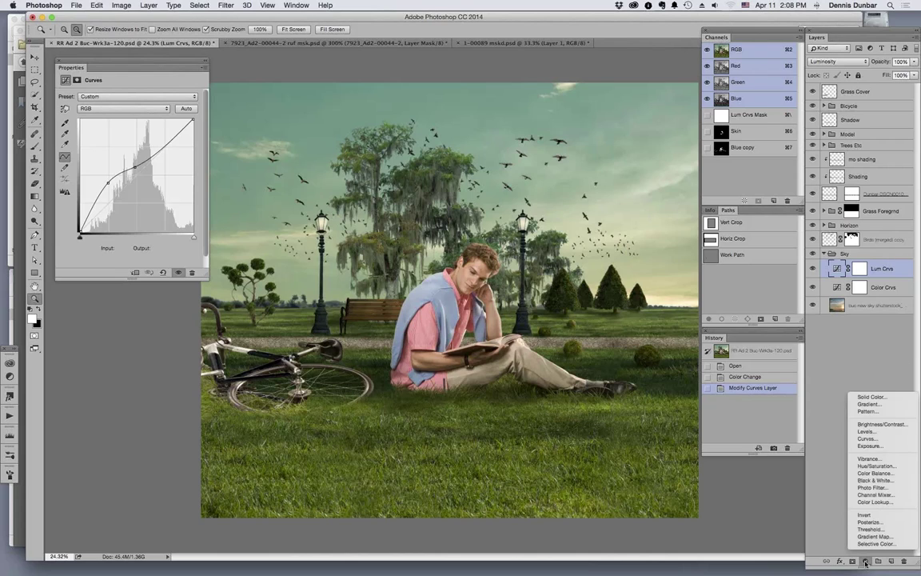
{"action": "left_click", "coordinate": [888, 438], "text": "alt"}
{"action": "left_click", "coordinate": [290, 122]}
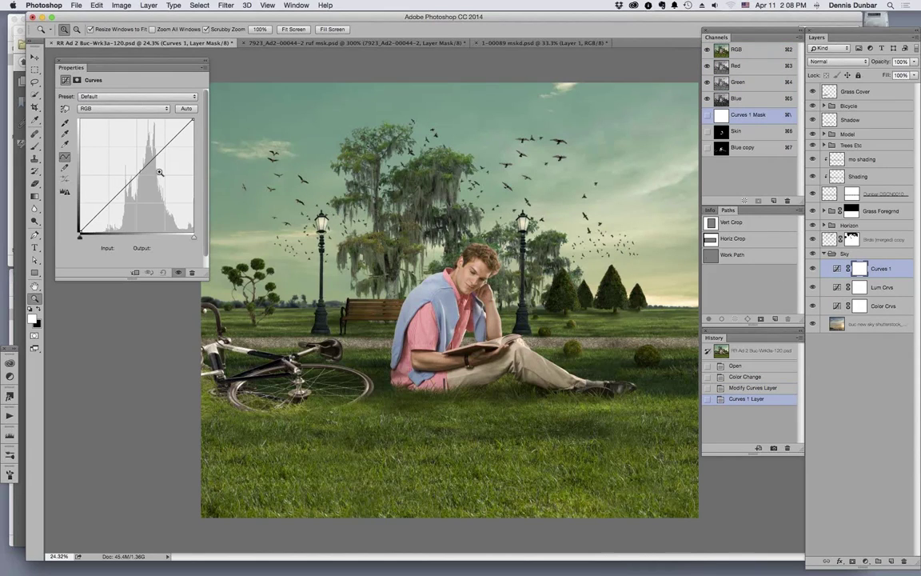
Try darker and lighter RGB curves on Curves 1, ending with a point at input 147, output 90, and open its Red curve.
{"action": "left_click_drag", "start_coordinate": [132, 174], "coordinate": [159, 209]}
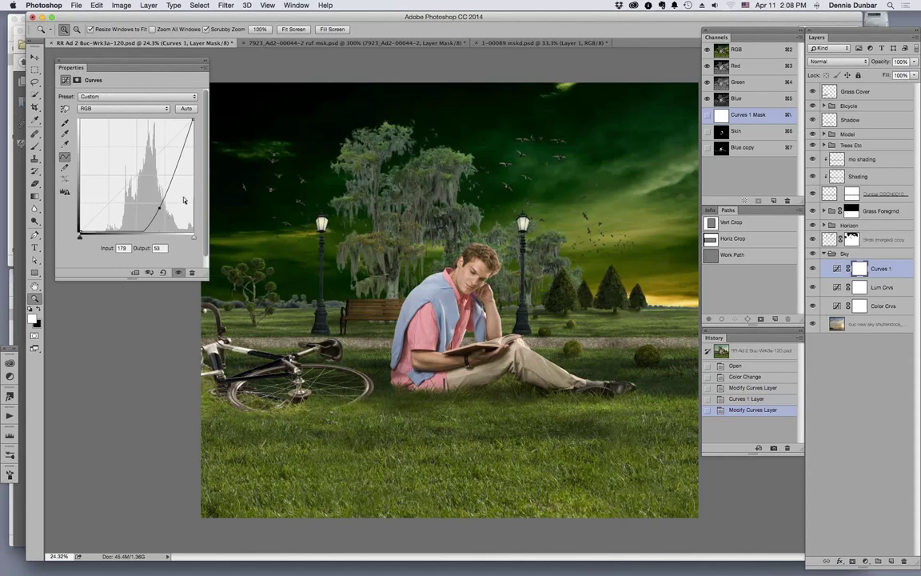
{"action": "left_click_drag", "start_coordinate": [159, 208], "coordinate": [145, 196]}
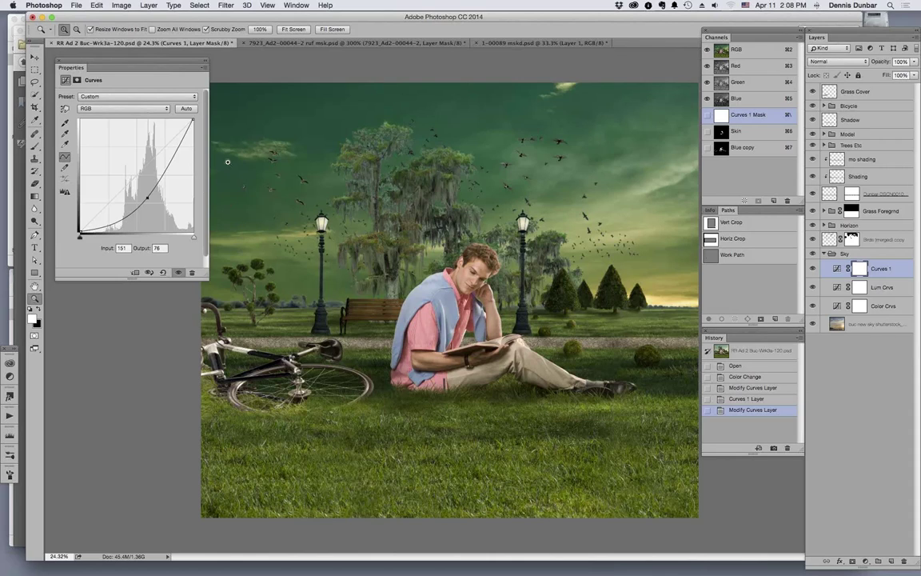
{"action": "left_click_drag", "start_coordinate": [152, 194], "coordinate": [100, 150]}
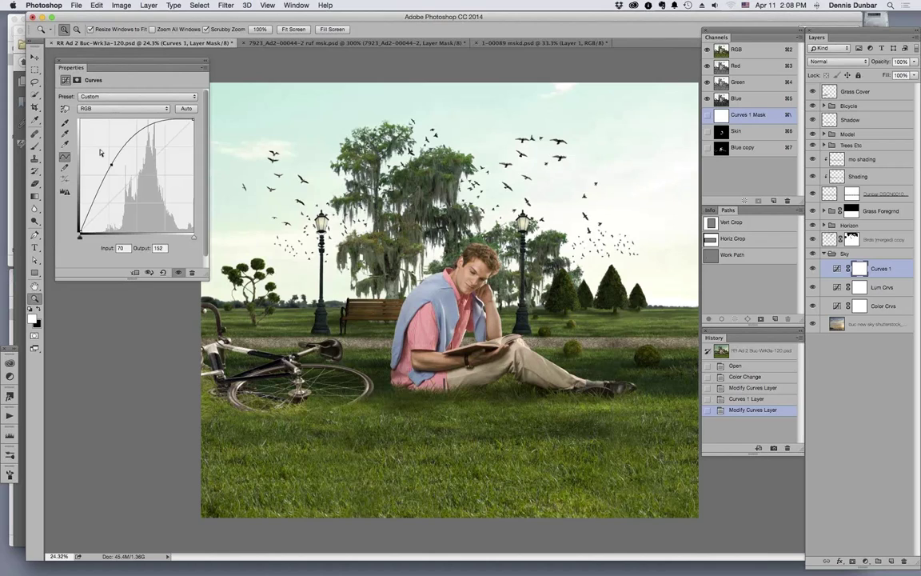
{"action": "left_click_drag", "start_coordinate": [100, 149], "coordinate": [145, 192]}
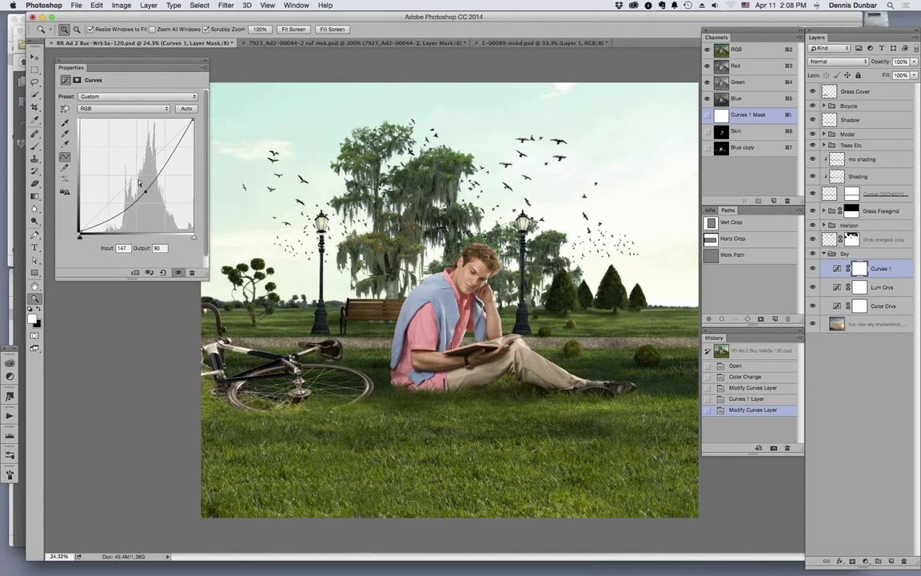
{"action": "left_click", "coordinate": [127, 110]}
{"action": "left_click", "coordinate": [119, 116]}
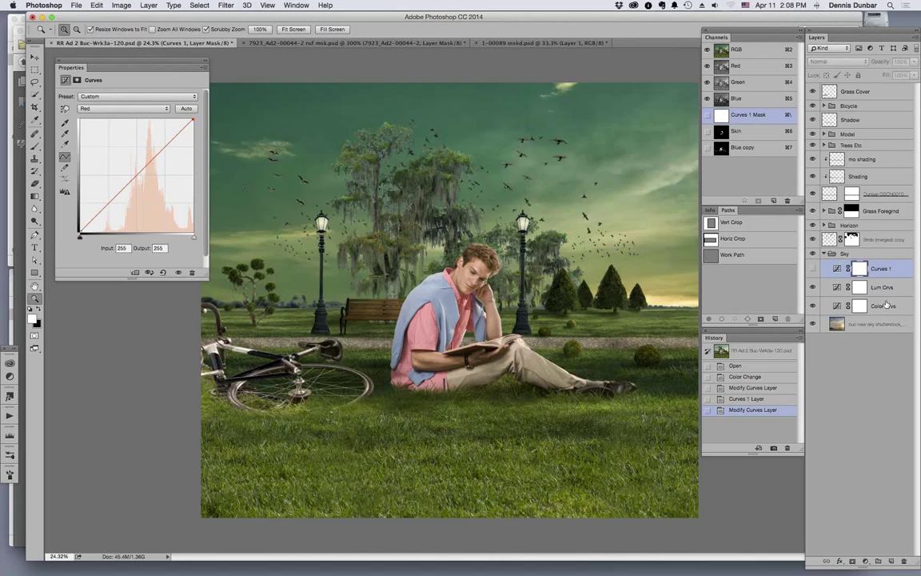
Hide the Curves 1 layer and inspect the curve settings of Color Crvs and Lum Crvs.
{"action": "left_click", "coordinate": [812, 268]}
{"action": "left_click", "coordinate": [884, 309]}
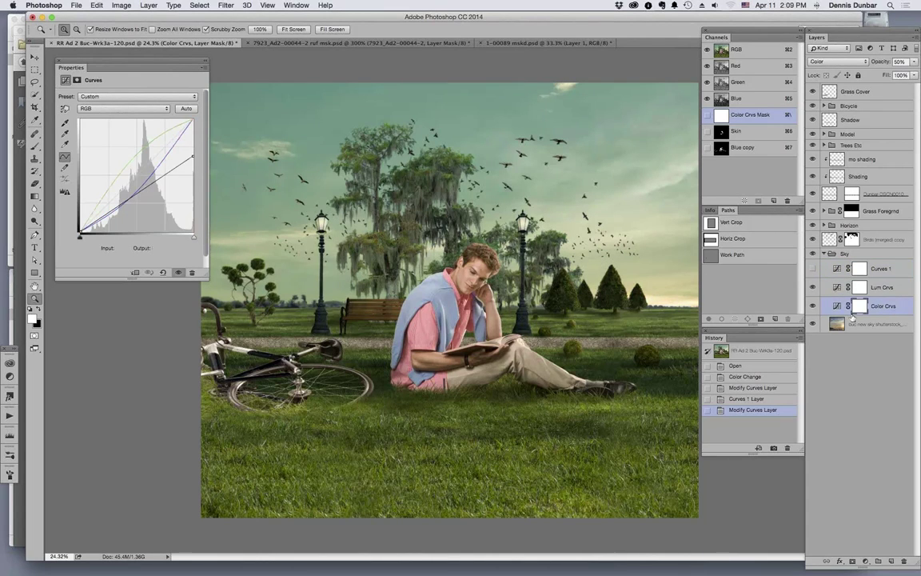
{"action": "left_click", "coordinate": [891, 289]}
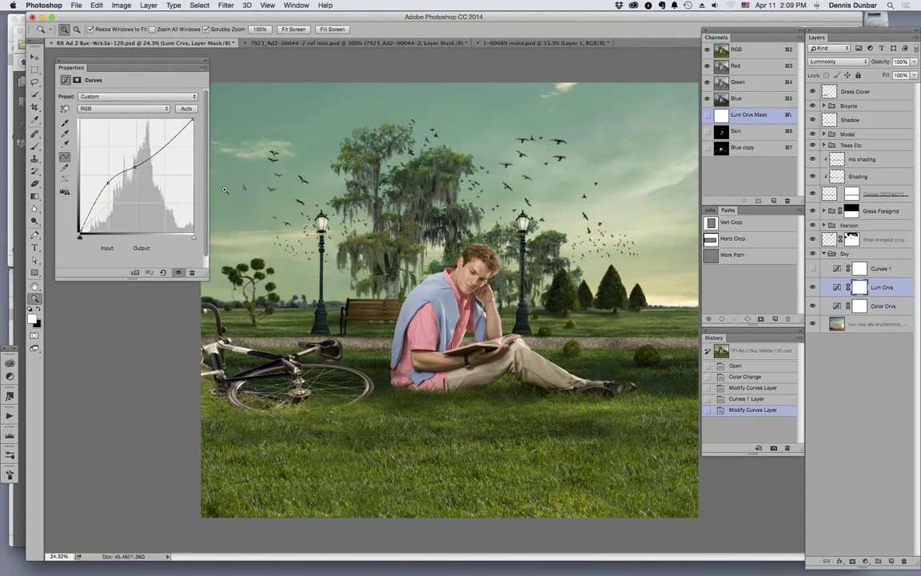
Add a Curves adjustment layer named Demo Lum Crvs above Lum Crvs, using the Luminosity blend mode.
{"action": "left_click", "coordinate": [865, 561]}
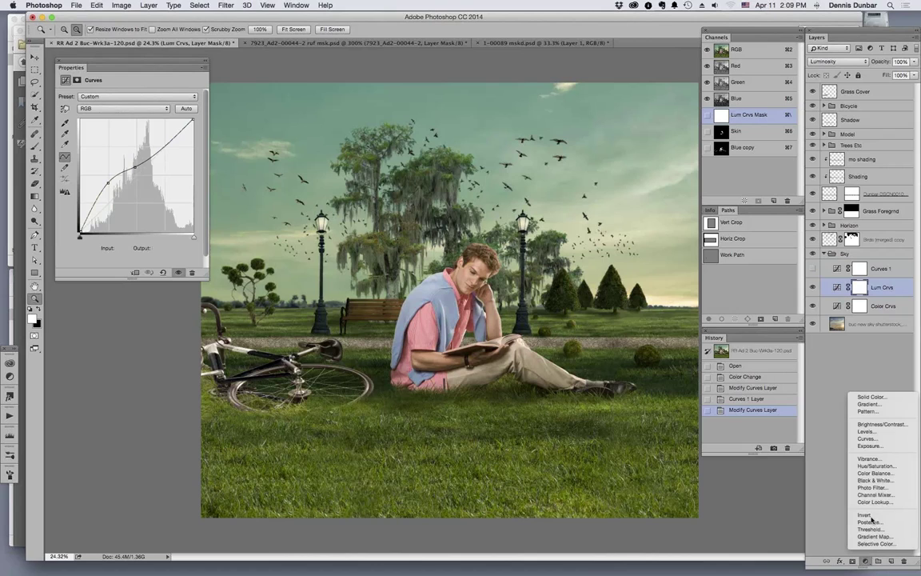
{"action": "left_click", "coordinate": [913, 439], "text": "alt"}
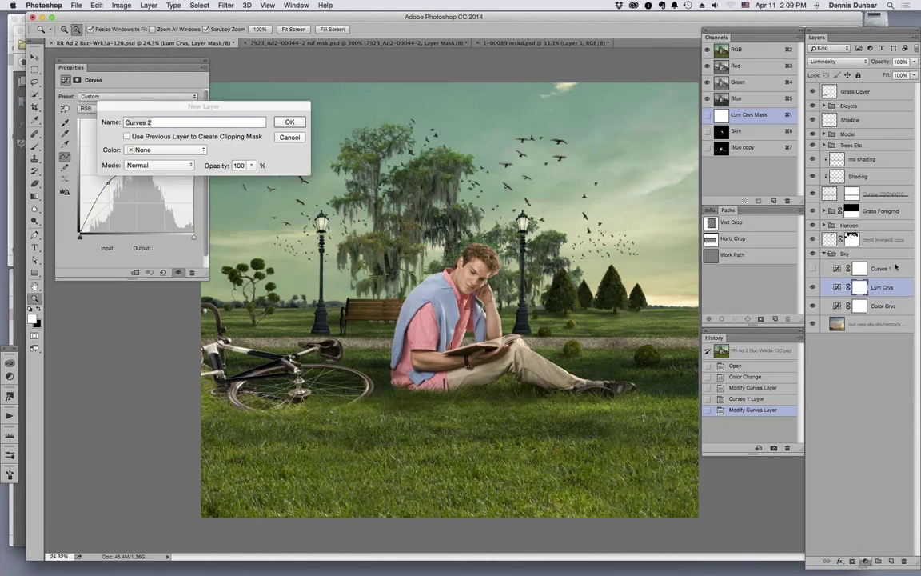
{"action": "left_click", "coordinate": [157, 166]}
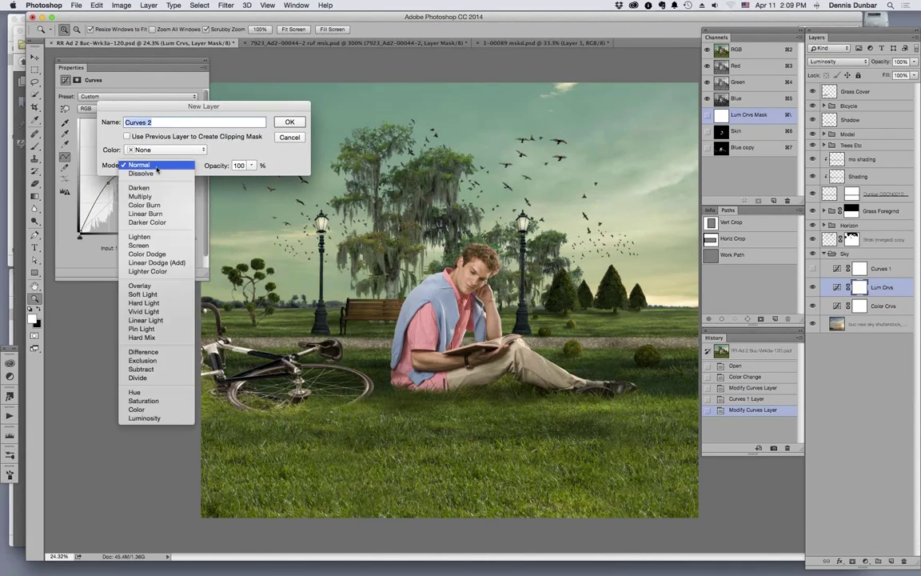
{"action": "left_click", "coordinate": [177, 423]}
{"action": "type", "text": "Demo Lum"}
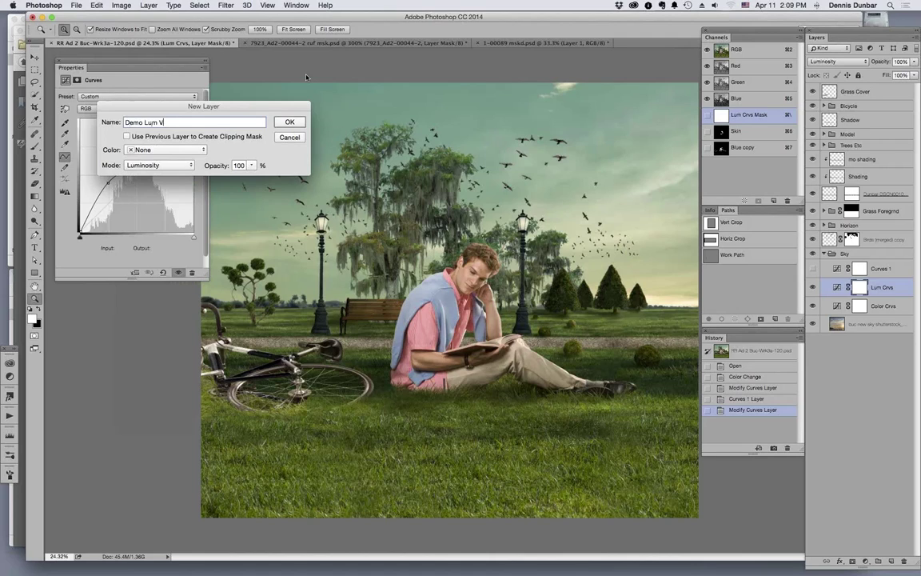
{"action": "left_click", "coordinate": [288, 125]}
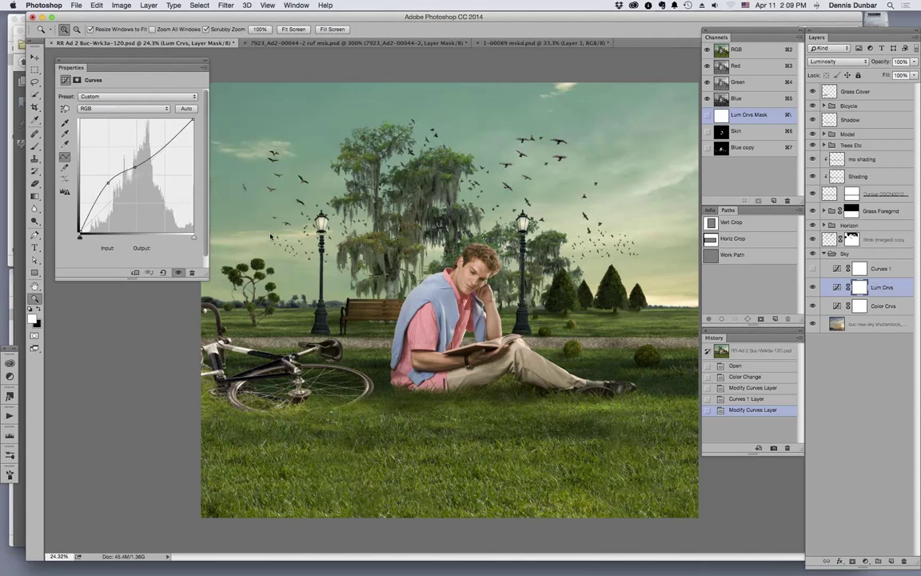
Move Demo Lum Crvs to the top of the layer stack and darken the image with an RGB curve point at input 141, output 92.
{"action": "left_click", "coordinate": [837, 286]}
{"action": "left_click_drag", "start_coordinate": [888, 287], "coordinate": [872, 88]}
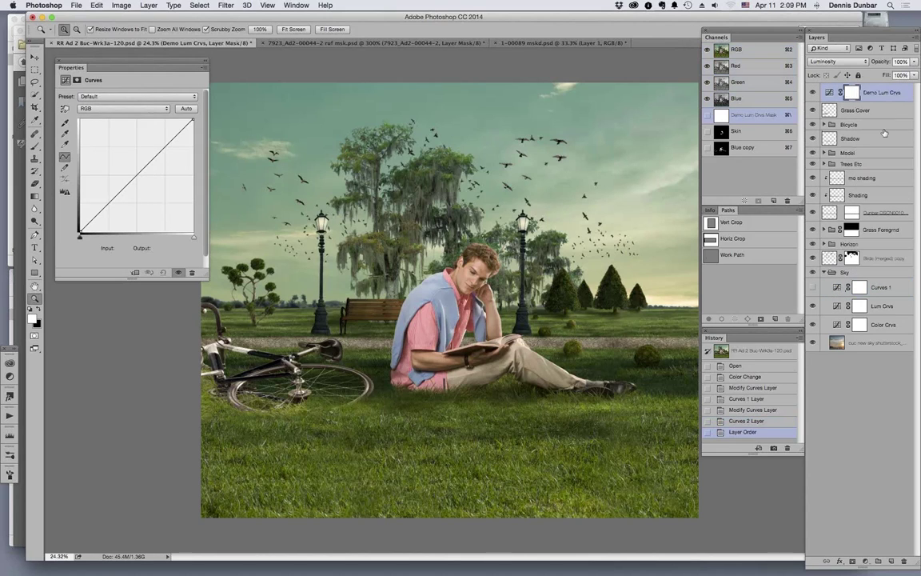
{"action": "left_click_drag", "start_coordinate": [121, 160], "coordinate": [146, 195]}
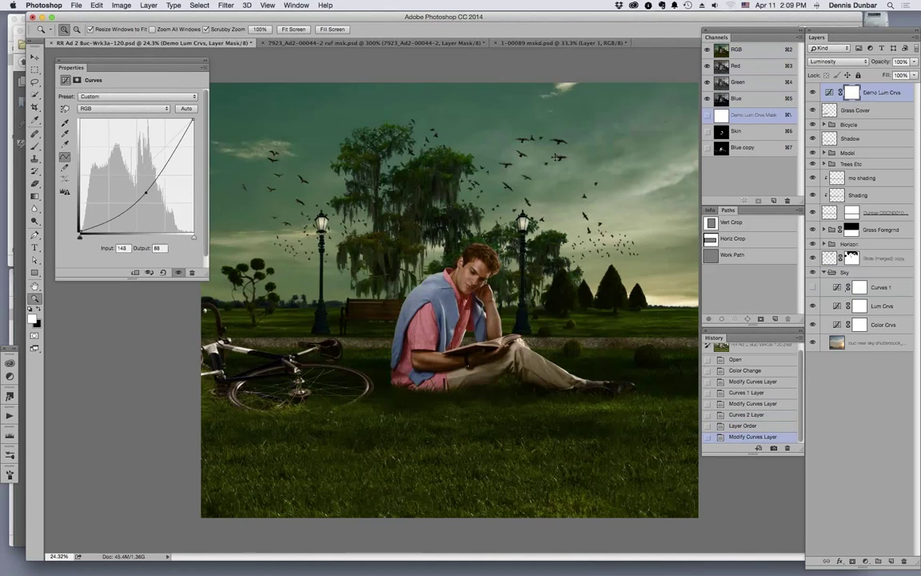
{"action": "left_click_drag", "start_coordinate": [145, 192], "coordinate": [142, 192]}
Set Demo Lum Crvs to Normal blending and compare the model's colors with the Luminosity version by undoing and redoing the change.
{"action": "left_click_drag", "start_coordinate": [483, 310], "coordinate": [483, 311]}
{"action": "left_click", "coordinate": [844, 61]}
{"action": "mouse_move", "coordinate": [835, 7]}
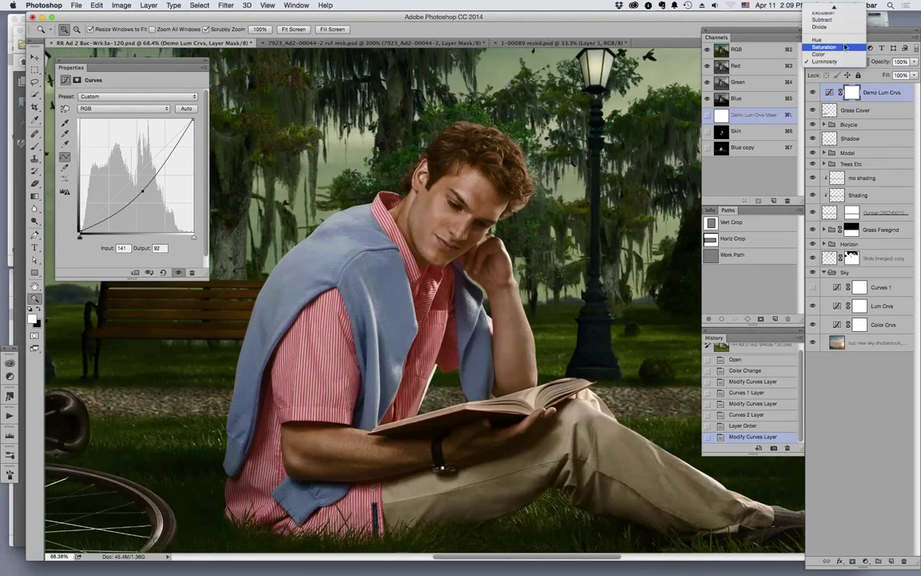
{"action": "left_click", "coordinate": [839, 8]}
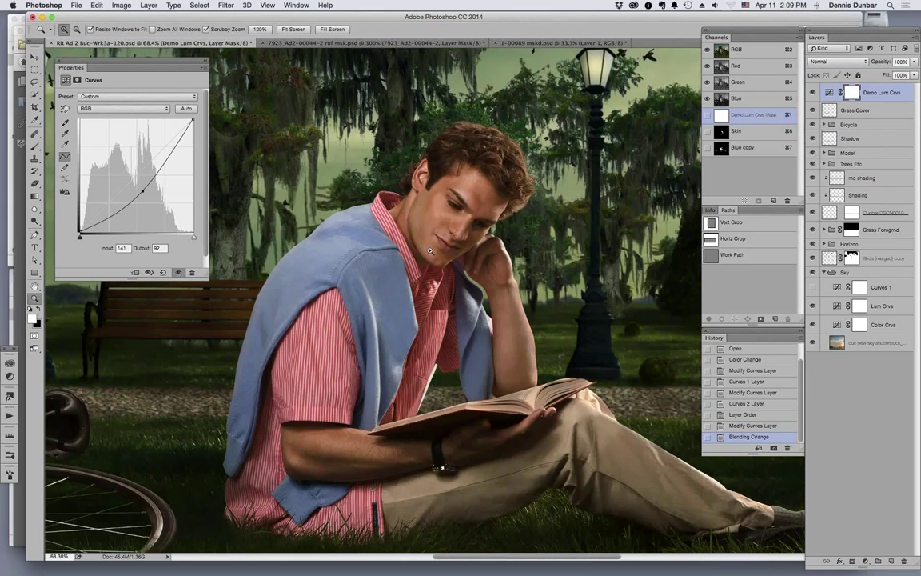
{"action": "key", "text": "super+z"}
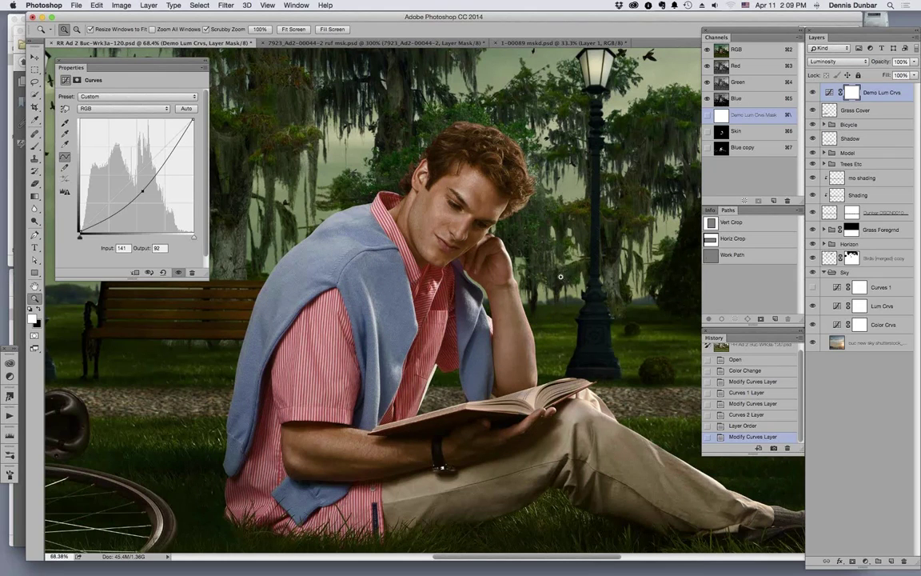
{"action": "key", "text": "super+z"}
{"action": "key", "text": "super+z"}
{"action": "key", "text": "super+z"}
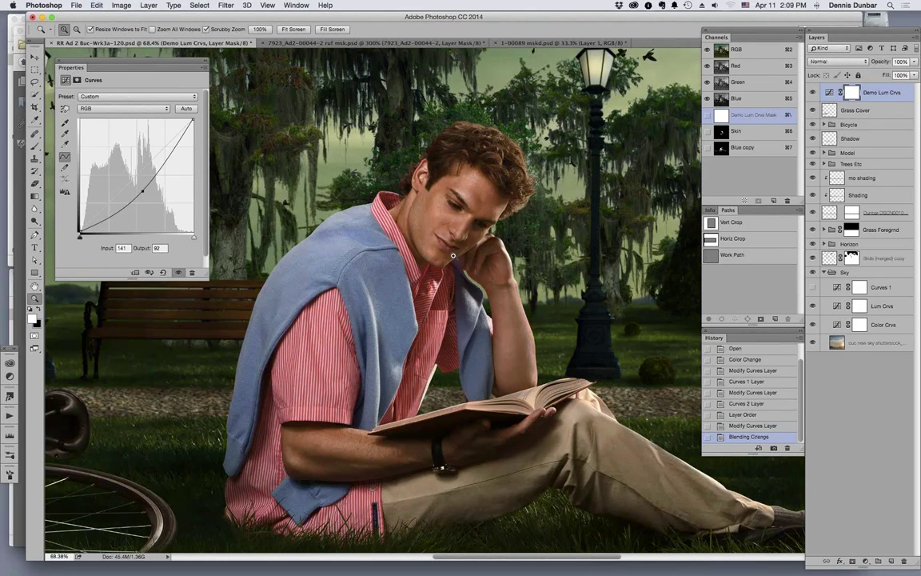
{"action": "key", "text": "super+z"}
Hide the Demo Lum Crvs layer and delete the Curves 1 layer from the Sky group.
{"action": "left_click", "coordinate": [812, 92]}
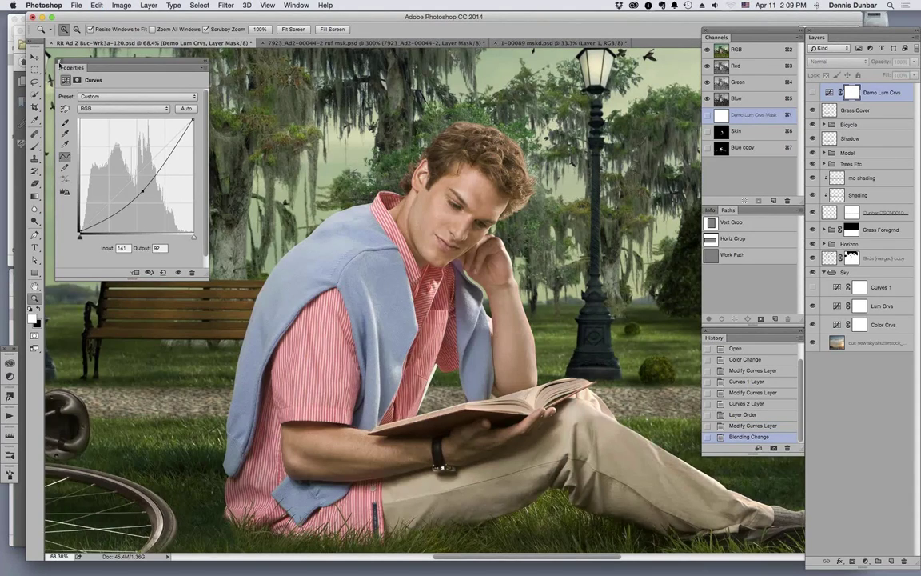
{"action": "key", "text": "BackSpace"}
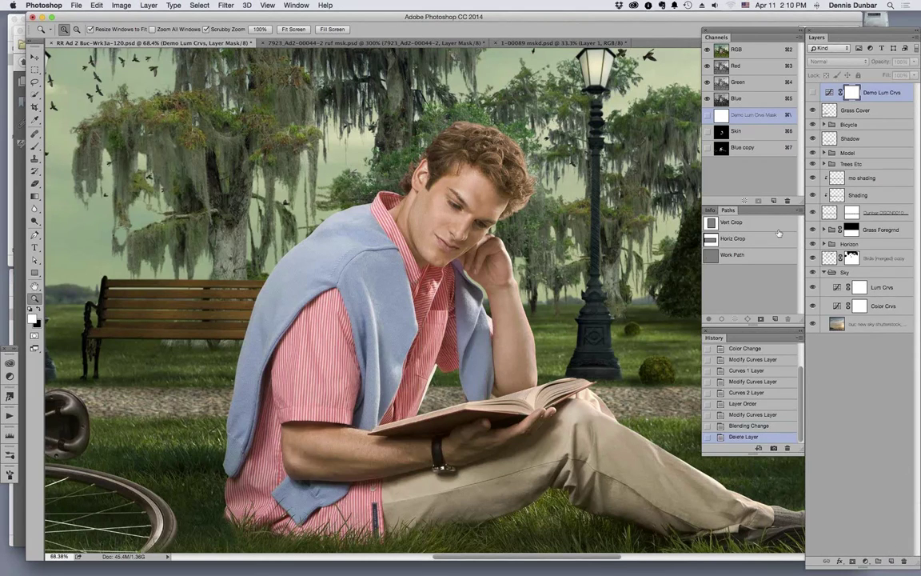
Hide all layers above the birds layer, from Grass Cover down to Horizon, to show only the birds against the full sky.
{"action": "key", "text": "super+minus"}
{"action": "key", "text": "super+minus"}
{"action": "key", "text": "super+minus"}
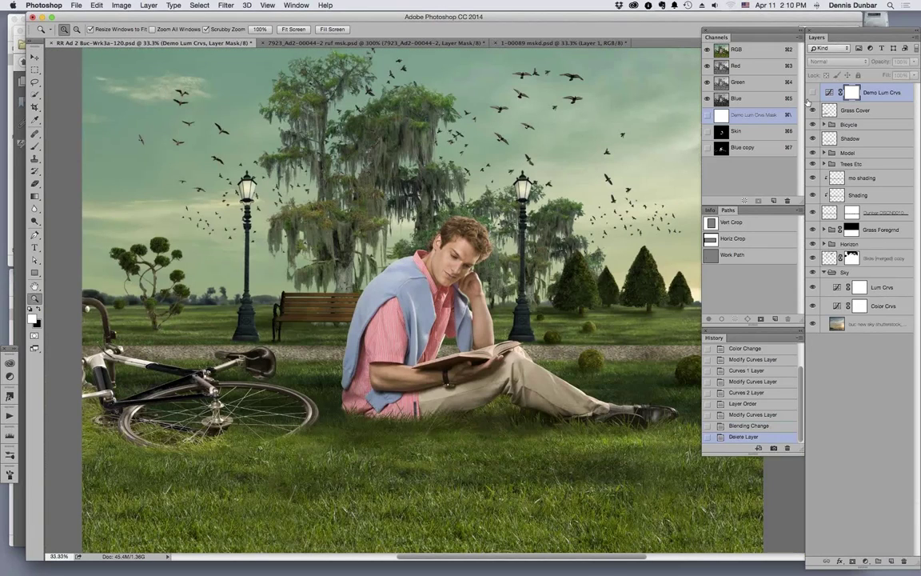
{"action": "left_click_drag", "start_coordinate": [813, 109], "coordinate": [815, 232]}
{"action": "left_click", "coordinate": [812, 243]}
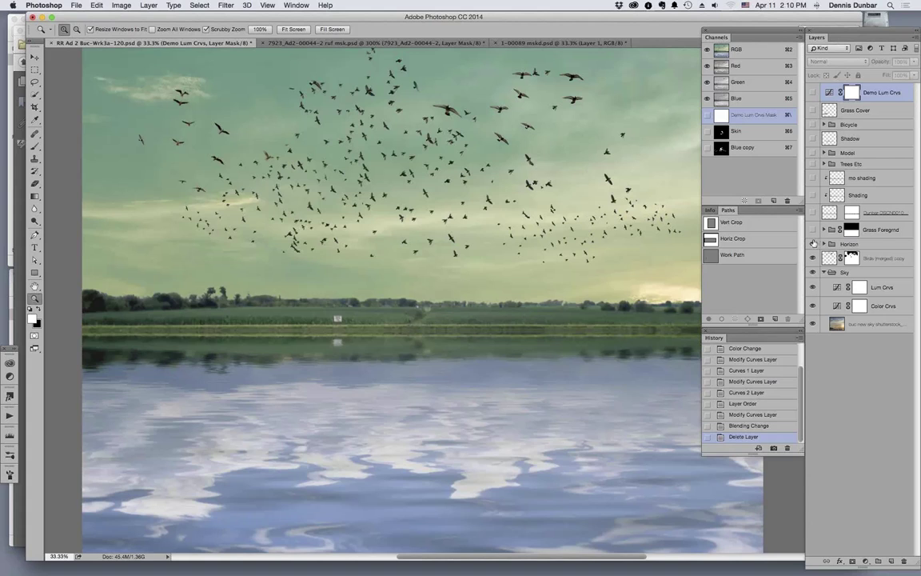
{"action": "left_click_drag", "start_coordinate": [528, 296], "coordinate": [434, 385]}
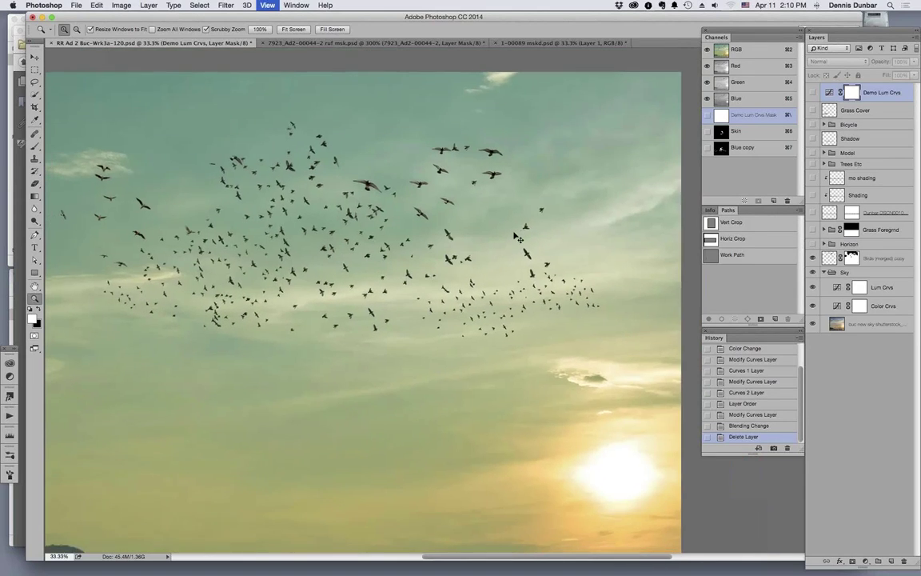
{"action": "key", "text": "super+minus"}
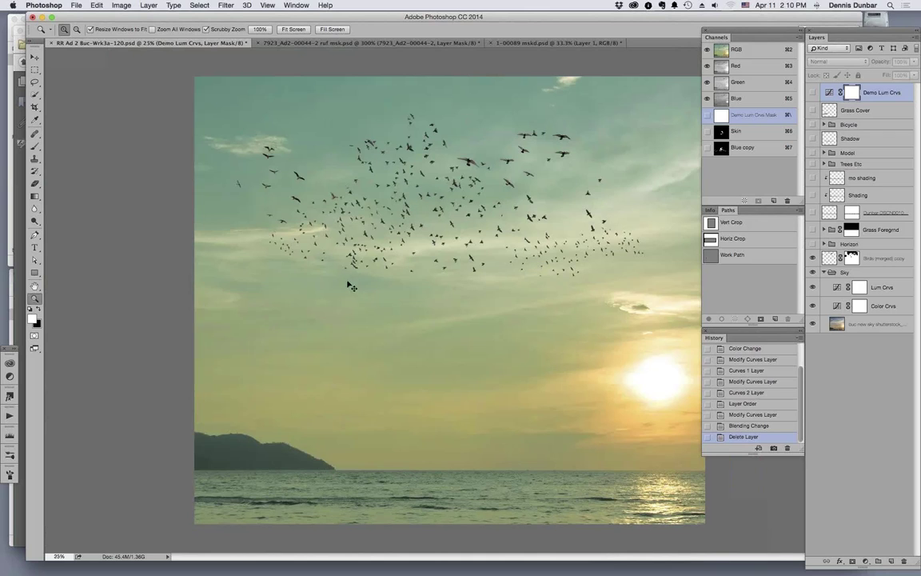
{"action": "key", "text": "super+Tab"}
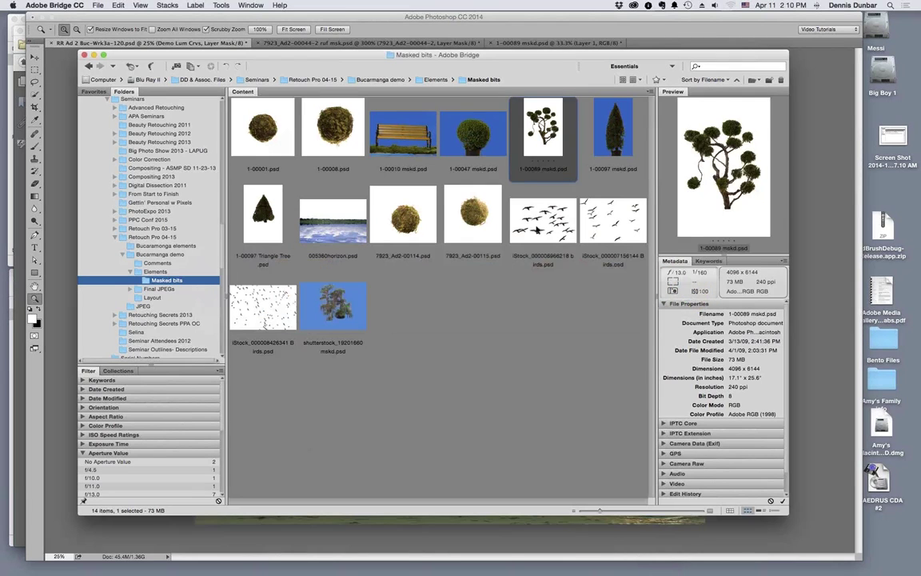
{"action": "left_click", "coordinate": [569, 207]}
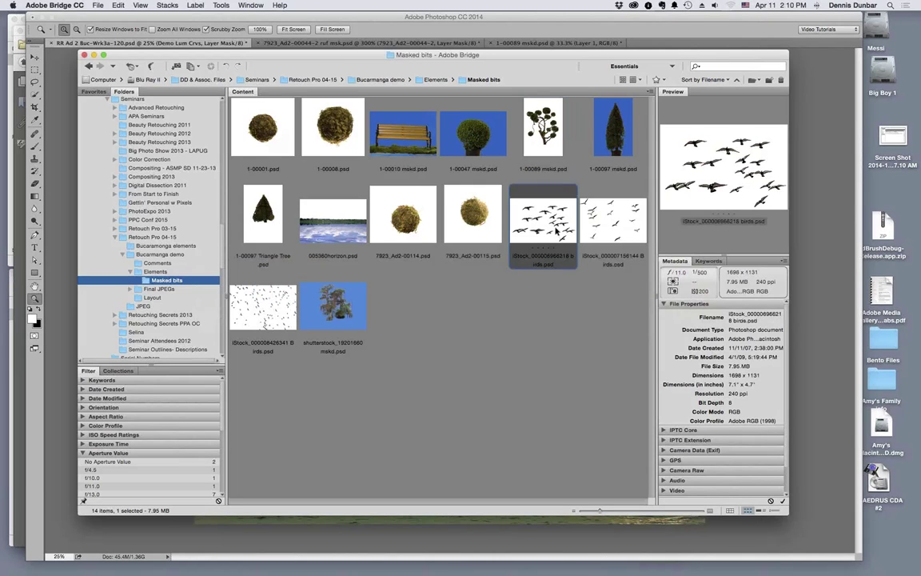
{"action": "key", "text": "super+o"}
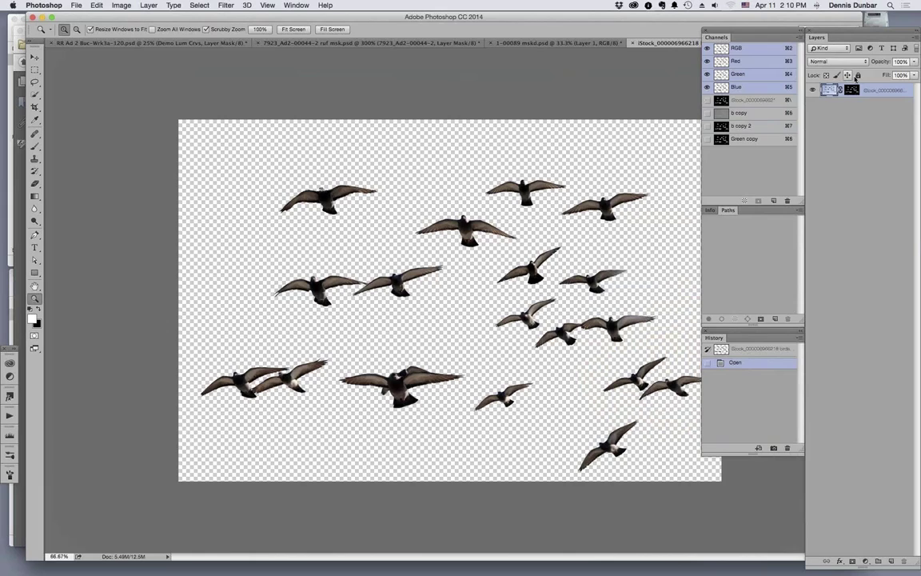
Disable the bird layer's mask and compare the b copy, b copy 2, Green copy and Green channels with the full-color image.
{"action": "left_click", "coordinate": [852, 90], "text": "shift"}
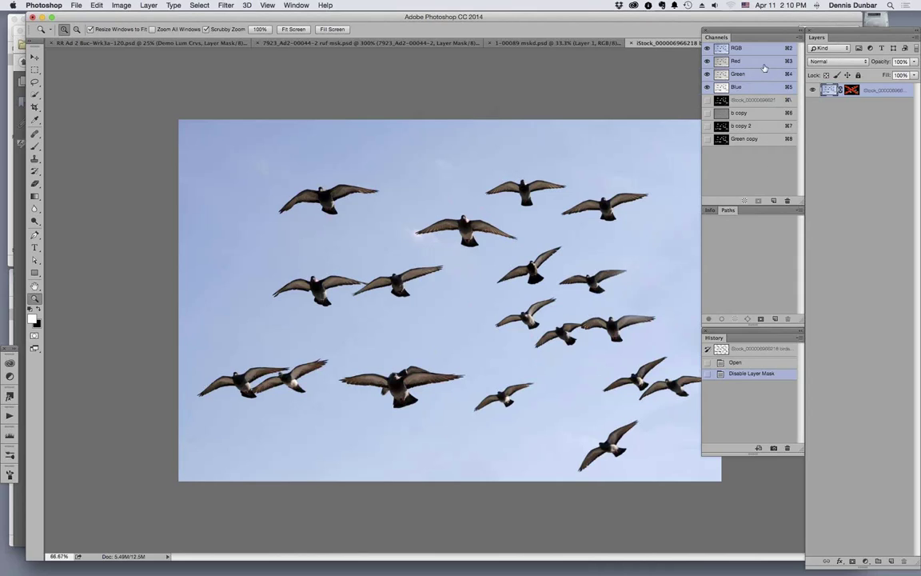
{"action": "left_click", "coordinate": [752, 111]}
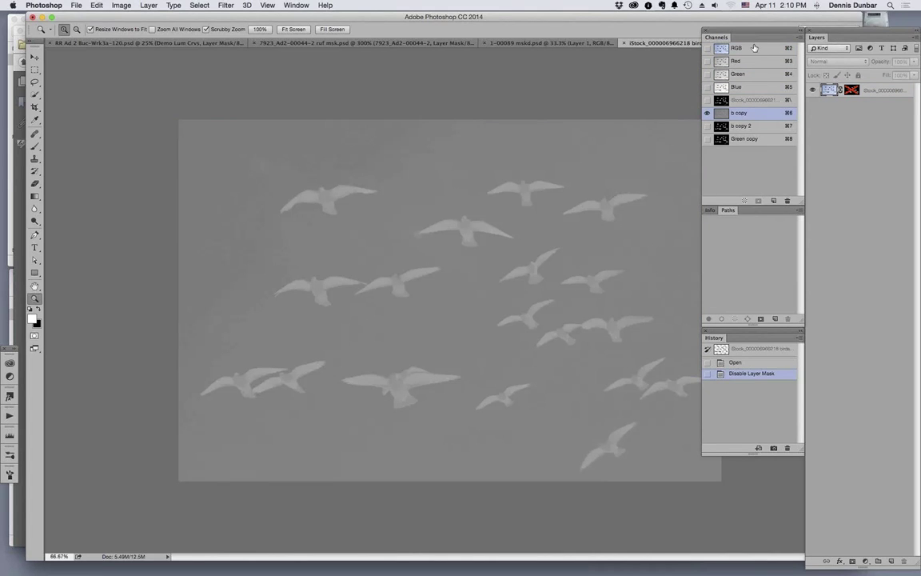
{"action": "key", "text": "super+2"}
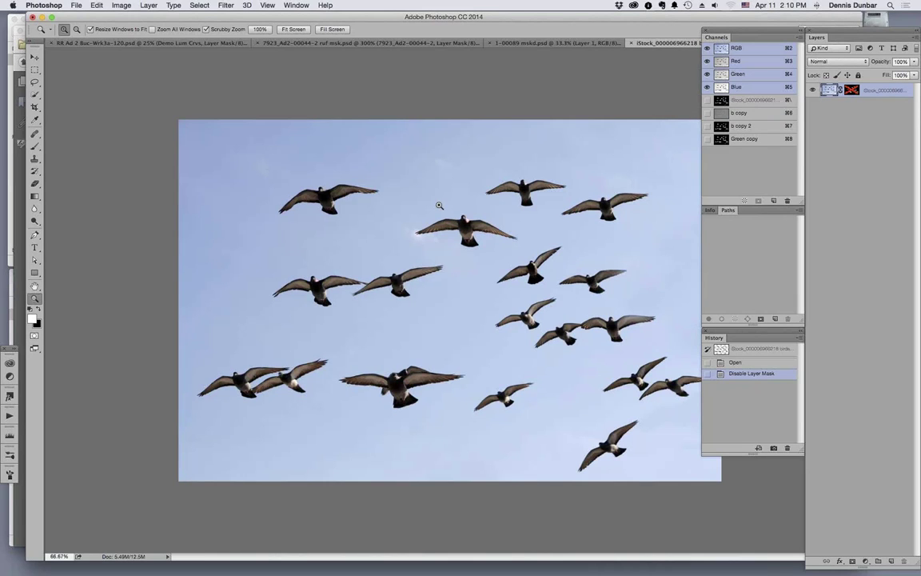
{"action": "left_click", "coordinate": [757, 114]}
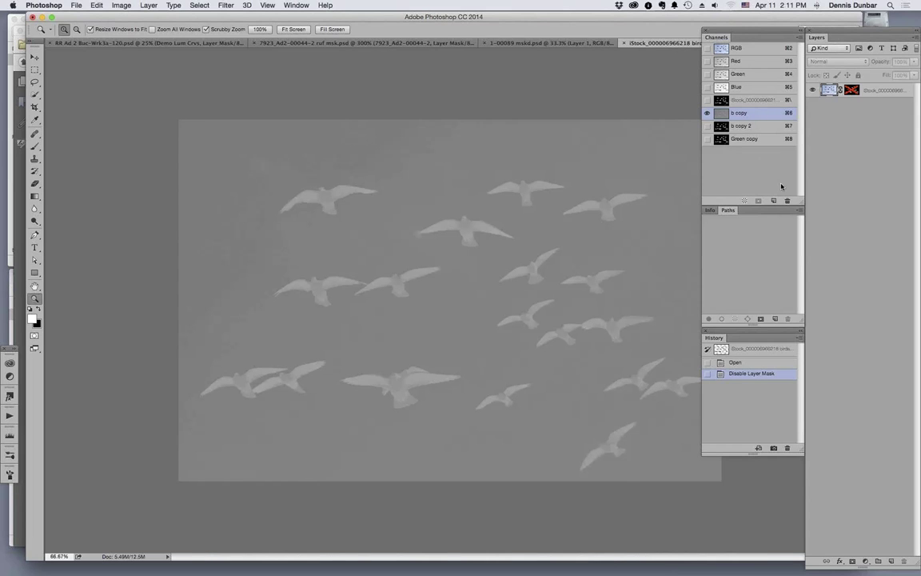
{"action": "left_click", "coordinate": [756, 126]}
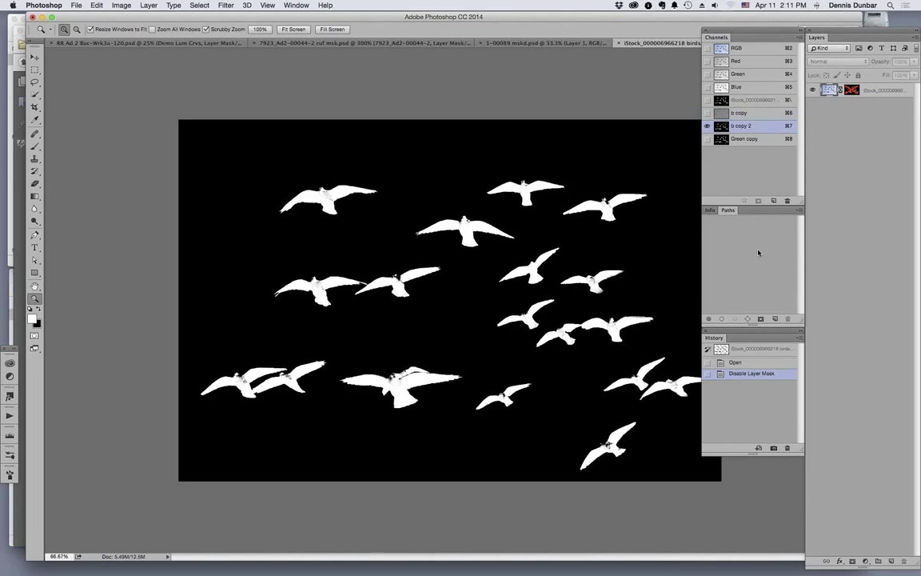
{"action": "left_click", "coordinate": [753, 139]}
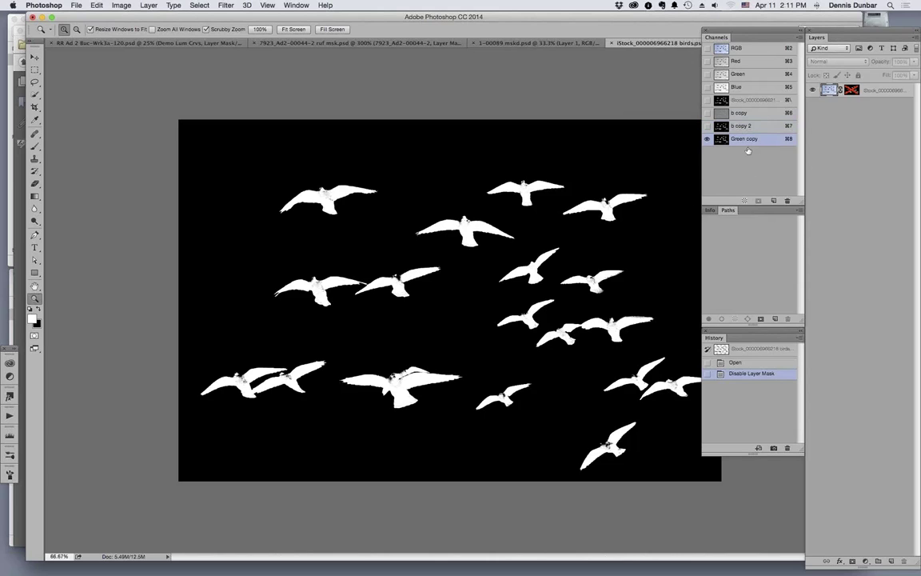
{"action": "left_click", "coordinate": [753, 75]}
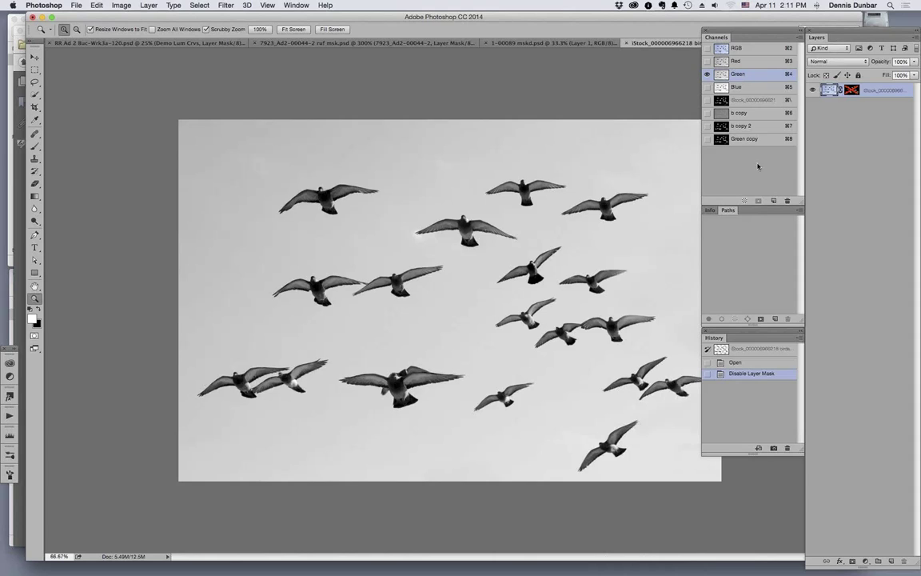
{"action": "key", "text": "super+2"}
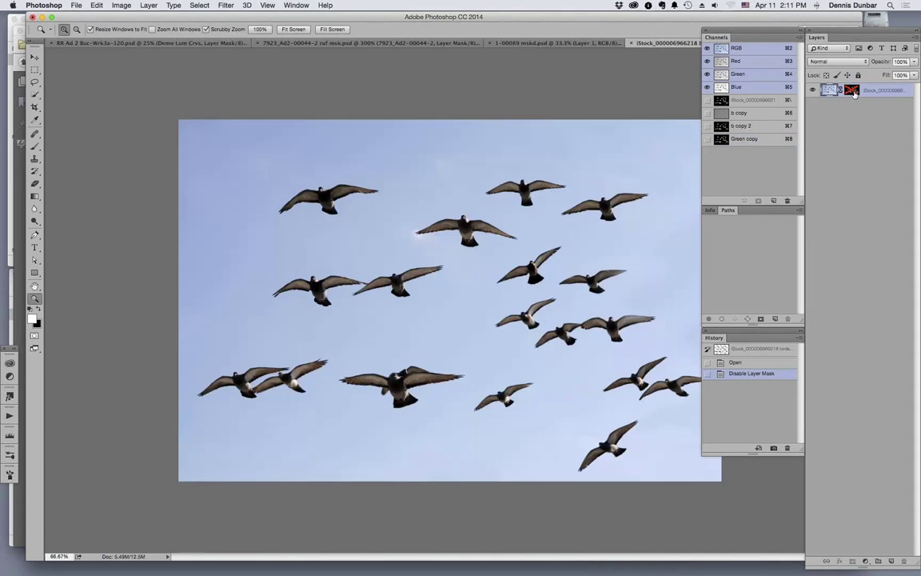
{"action": "left_click", "coordinate": [851, 90], "text": "shift"}
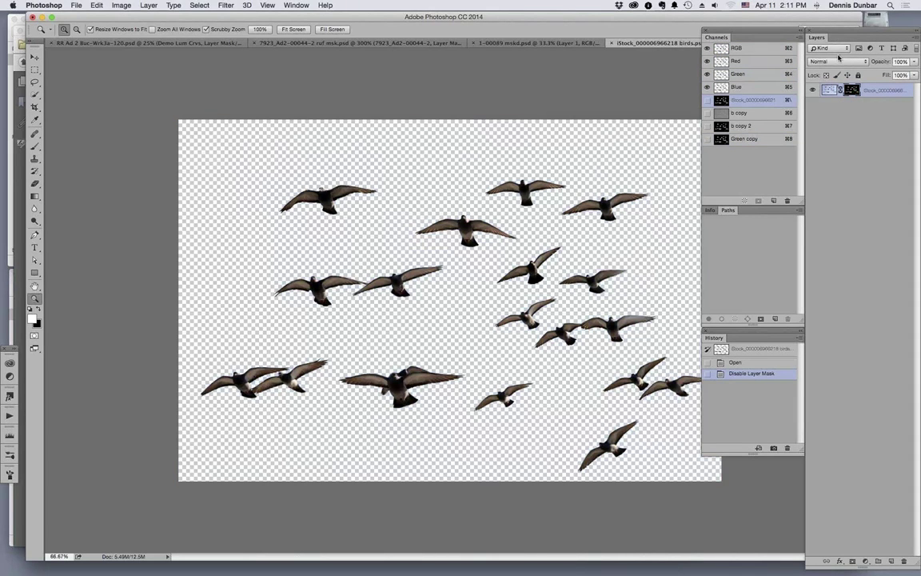
{"action": "key", "text": "super+w"}
{"action": "left_click", "coordinate": [428, 195]}
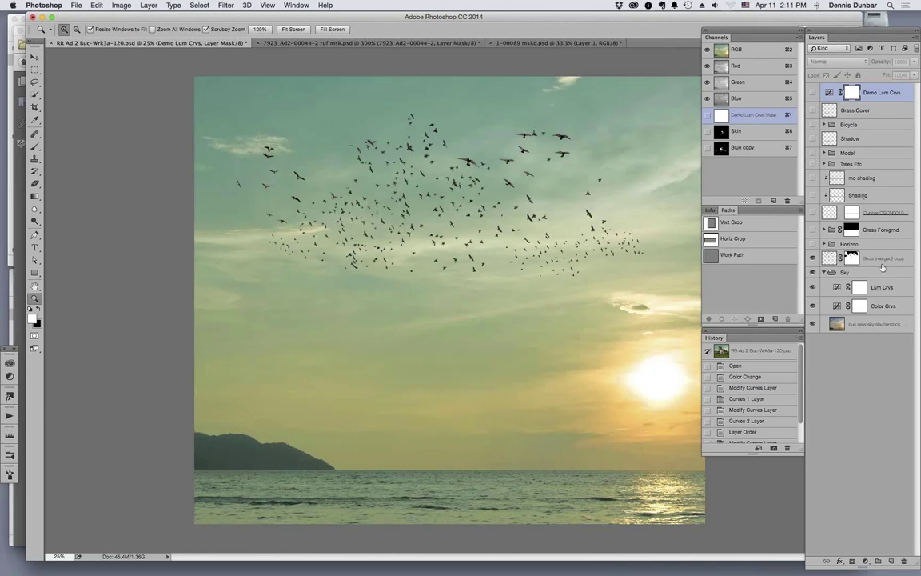
View the Birds (merged) copy layer's mask and compare the flock with the mask disabled and enabled.
{"action": "left_click", "coordinate": [852, 258], "text": "alt"}
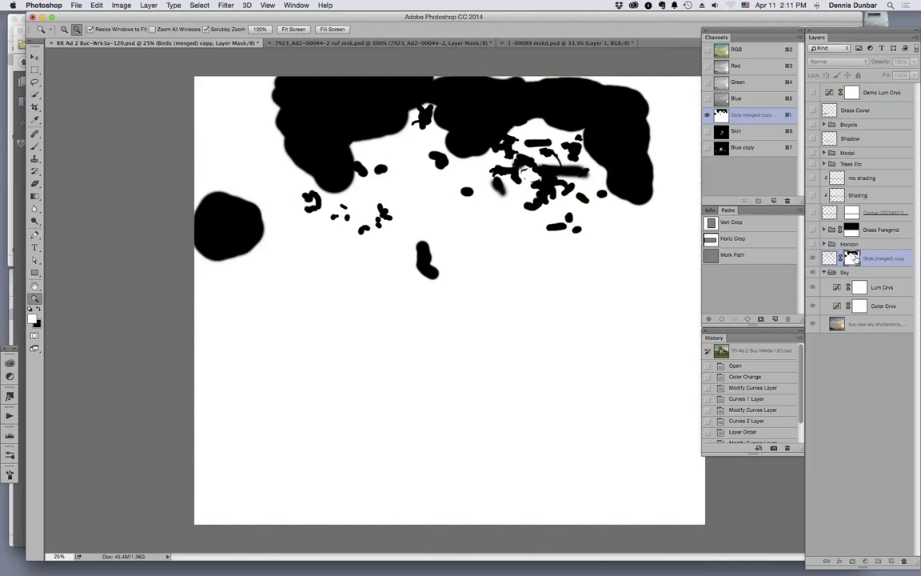
{"action": "left_click", "coordinate": [852, 258], "text": "shift"}
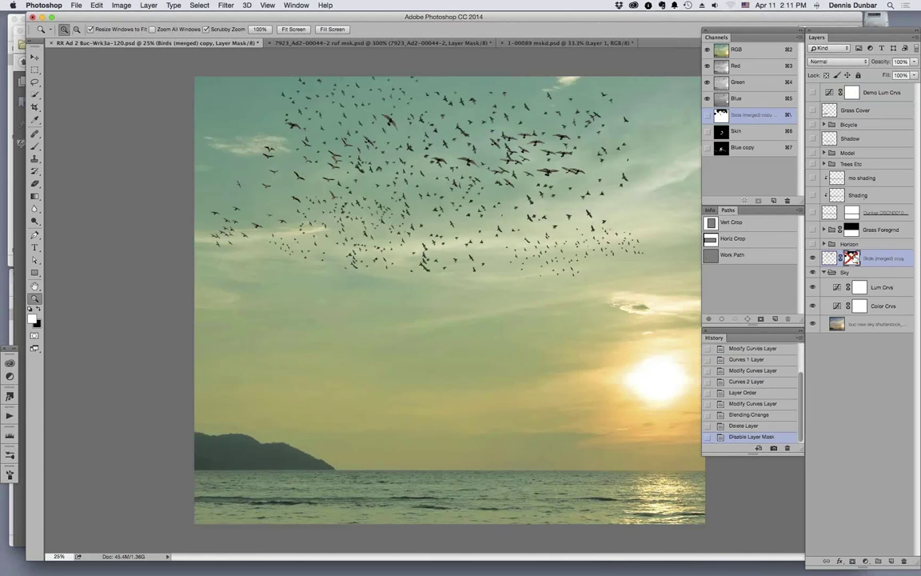
{"action": "left_click", "coordinate": [852, 258], "text": "shift"}
{"action": "left_click", "coordinate": [852, 258], "text": "shift"}
{"action": "left_click", "coordinate": [852, 258], "text": "shift"}
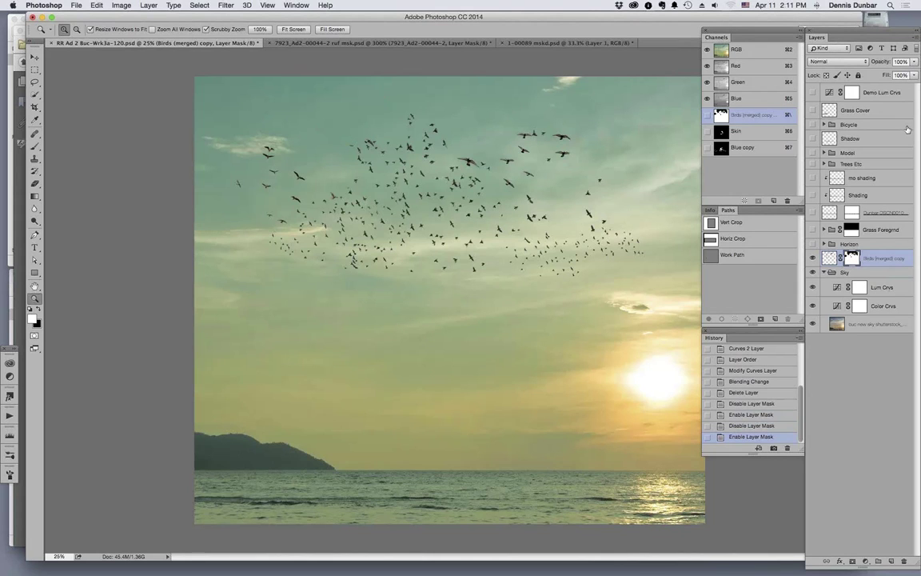
Show and expand the Horizon group, comparing its Retouch, Color, Color Crvs, Lum Crvs and Noise layers off and on.
{"action": "left_click", "coordinate": [813, 243]}
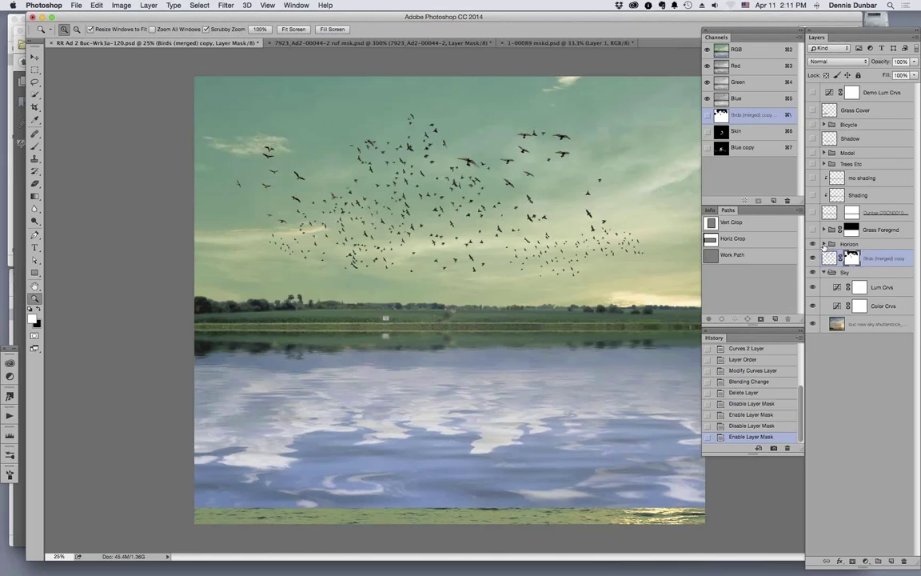
{"action": "left_click", "coordinate": [823, 243]}
{"action": "left_click_drag", "start_coordinate": [813, 329], "coordinate": [812, 257]}
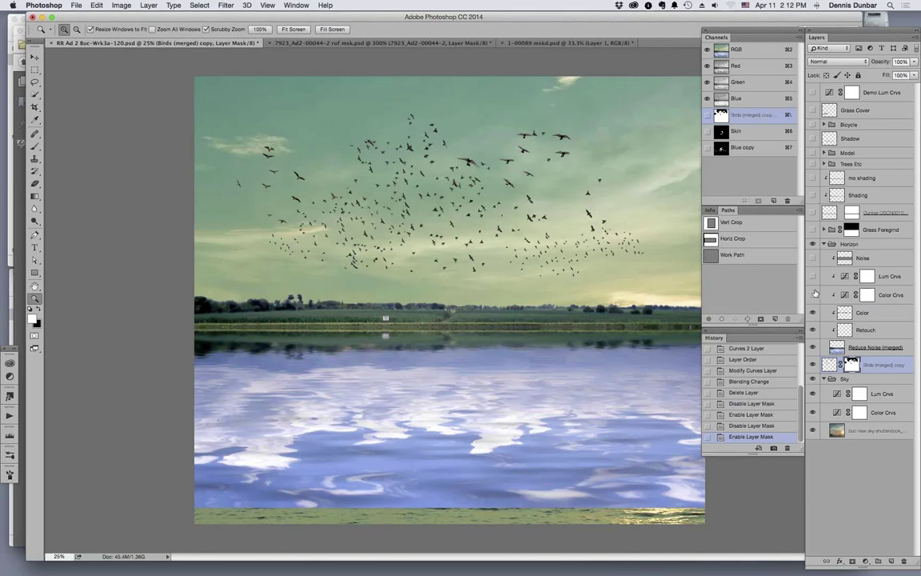
{"action": "left_click", "coordinate": [813, 276]}
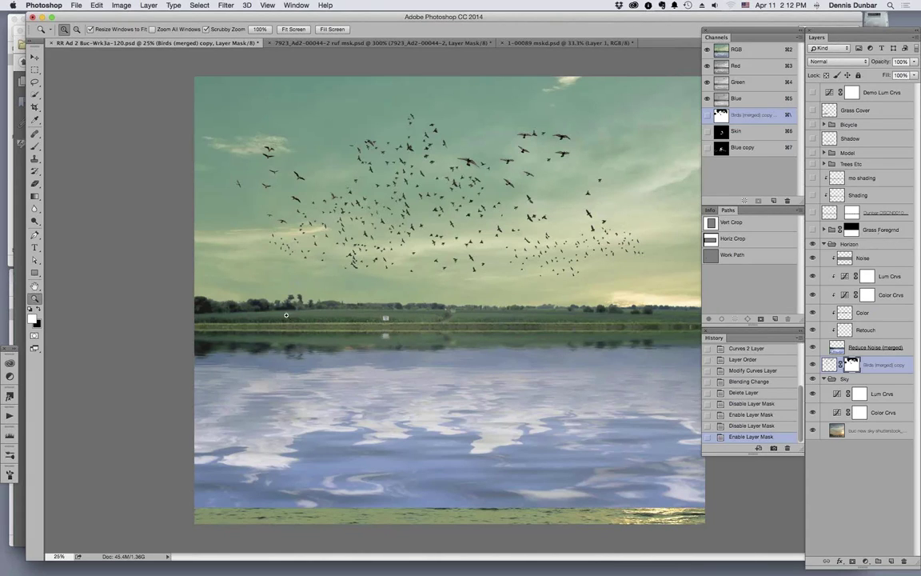
Show and expand the Grass Foregrnd group and select its _L2R9055 layer.
{"action": "left_click", "coordinate": [813, 231]}
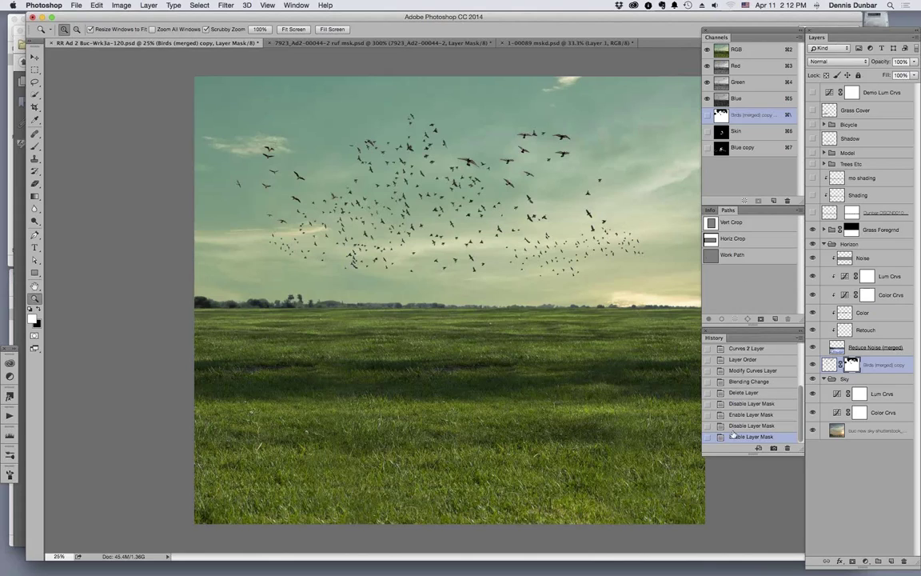
{"action": "left_click", "coordinate": [824, 230]}
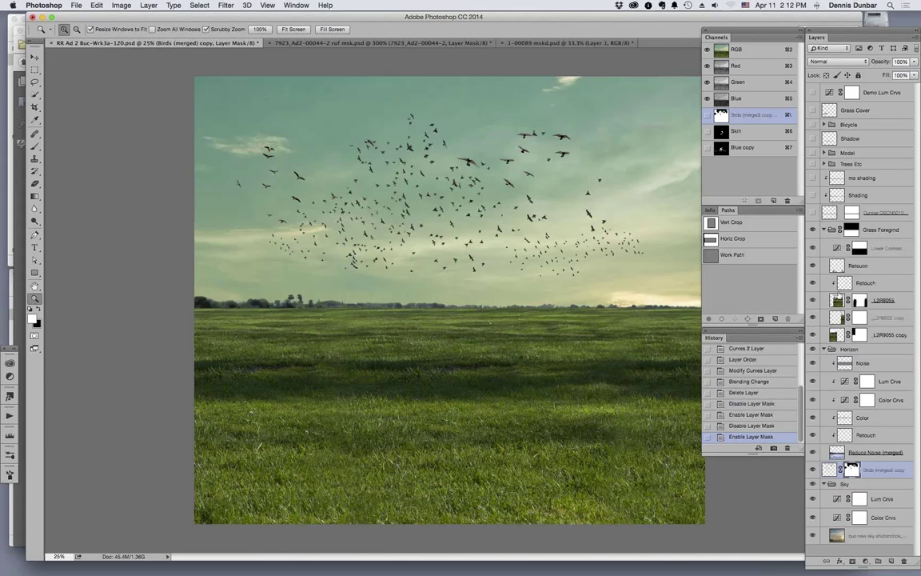
{"action": "left_click", "coordinate": [898, 338]}
{"action": "left_click", "coordinate": [888, 301]}
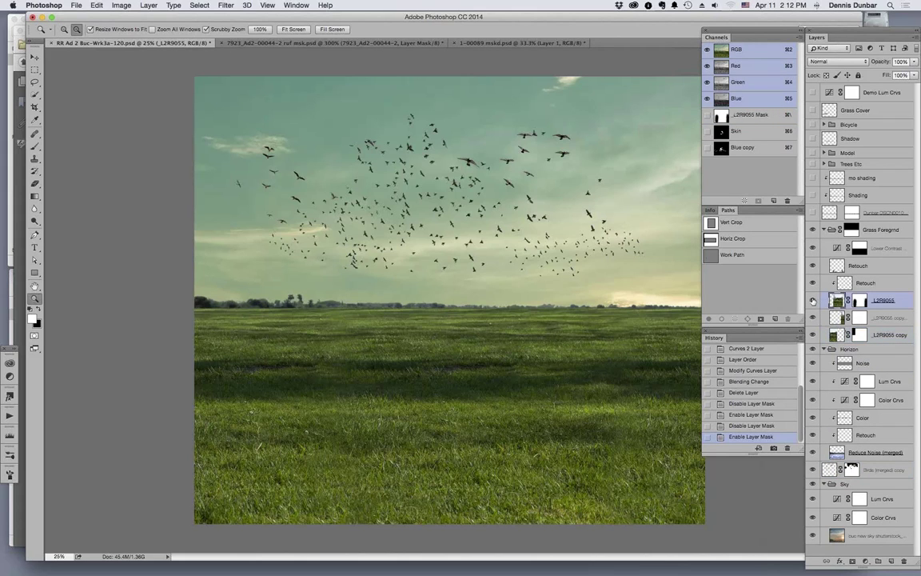
Examine the _L2R9055 layer alone with its own mask and the group mask disabled, restoring both masks and all layers.
{"action": "left_click", "coordinate": [812, 300], "text": "alt"}
{"action": "left_click", "coordinate": [859, 301], "text": "shift"}
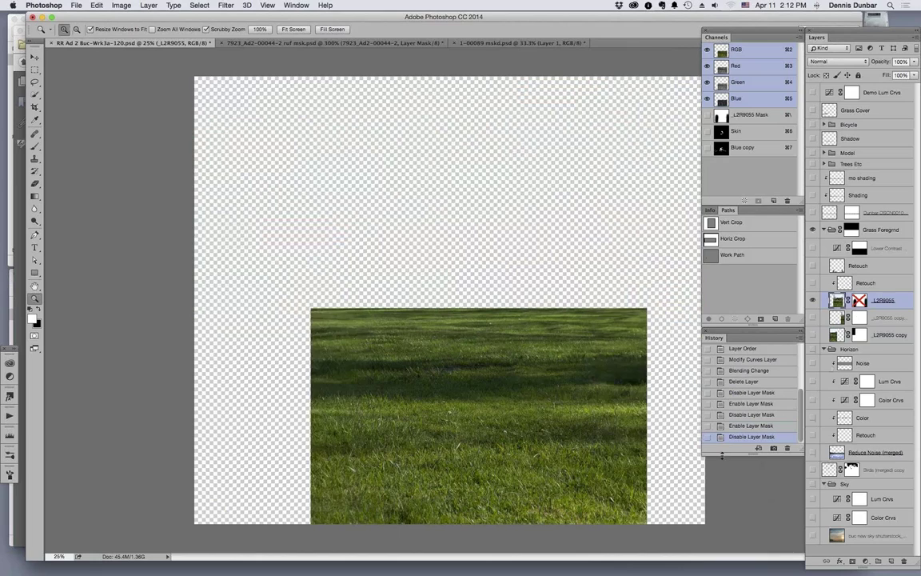
{"action": "left_click", "coordinate": [851, 230], "text": "shift"}
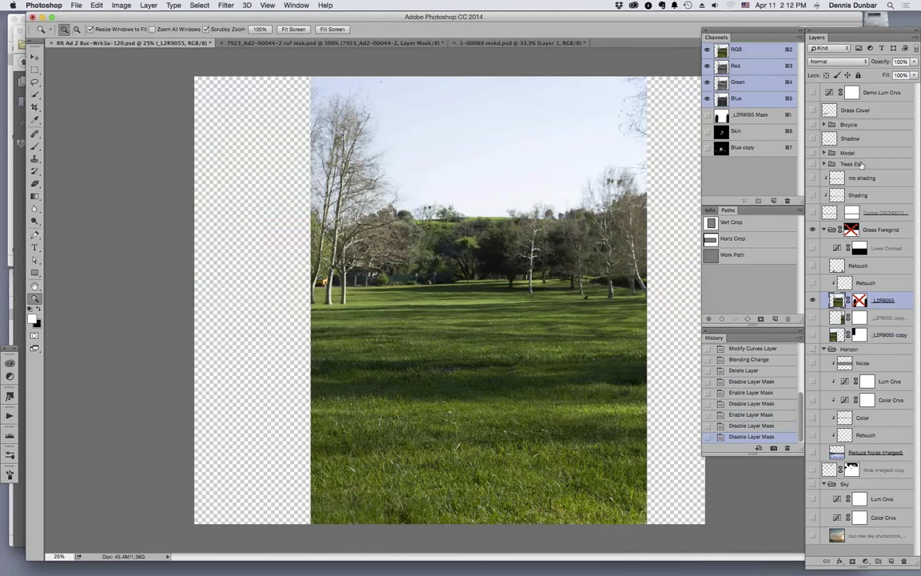
{"action": "left_click", "coordinate": [851, 230], "text": "shift"}
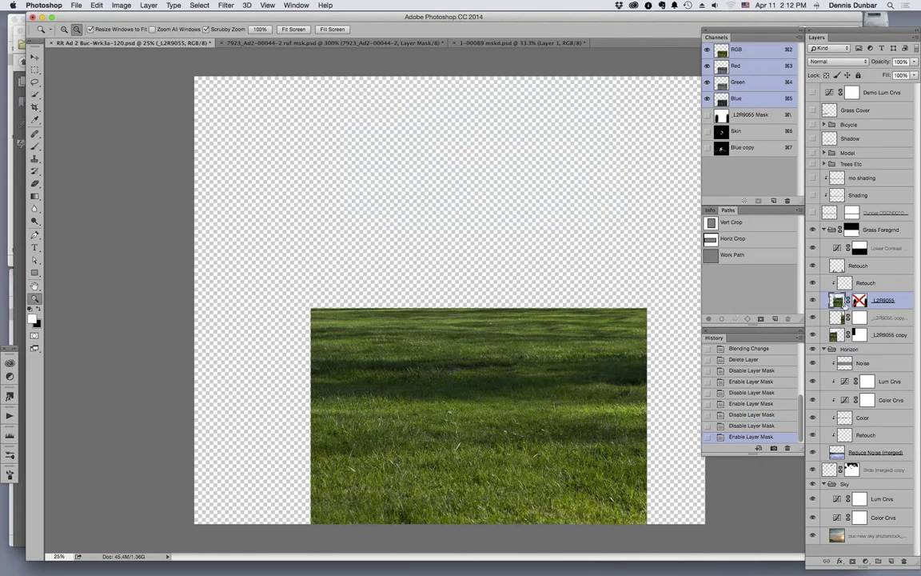
{"action": "left_click", "coordinate": [813, 299], "text": "alt"}
{"action": "left_click", "coordinate": [859, 300], "text": "shift"}
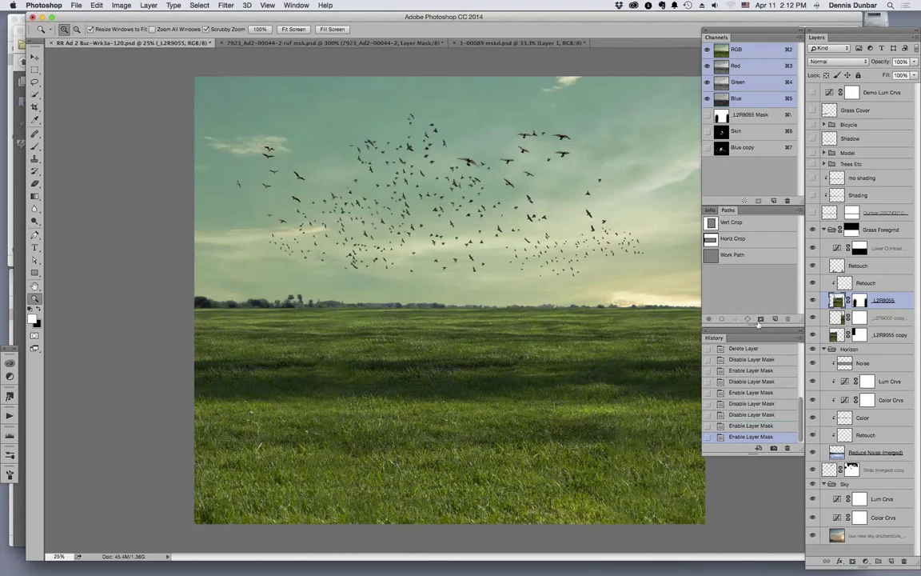
View the Grass Foregrnd group's mask and check the coverage of the _L2R9055 copy layers by toggling their visibility.
{"action": "left_click", "coordinate": [851, 229], "text": "alt"}
{"action": "left_click", "coordinate": [830, 230]}
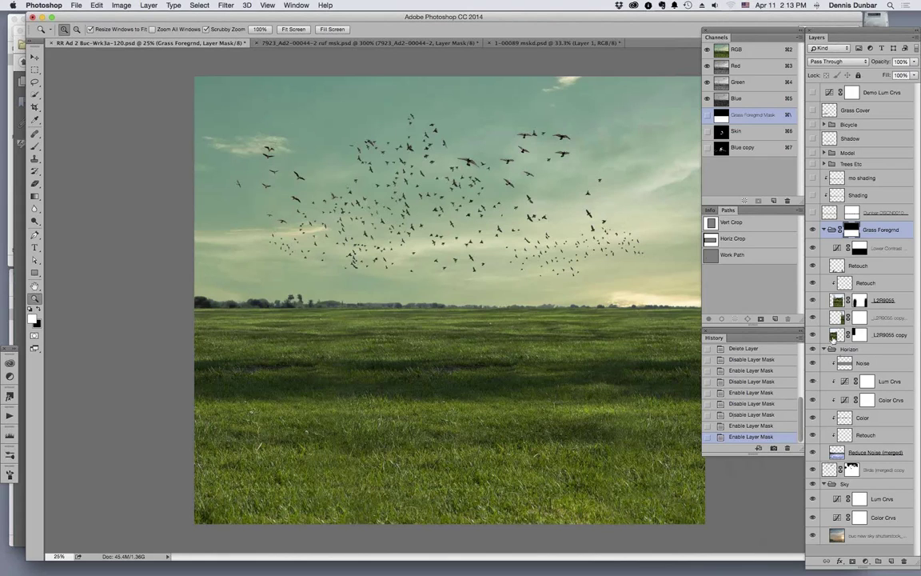
{"action": "left_click", "coordinate": [815, 335]}
{"action": "left_click", "coordinate": [815, 336]}
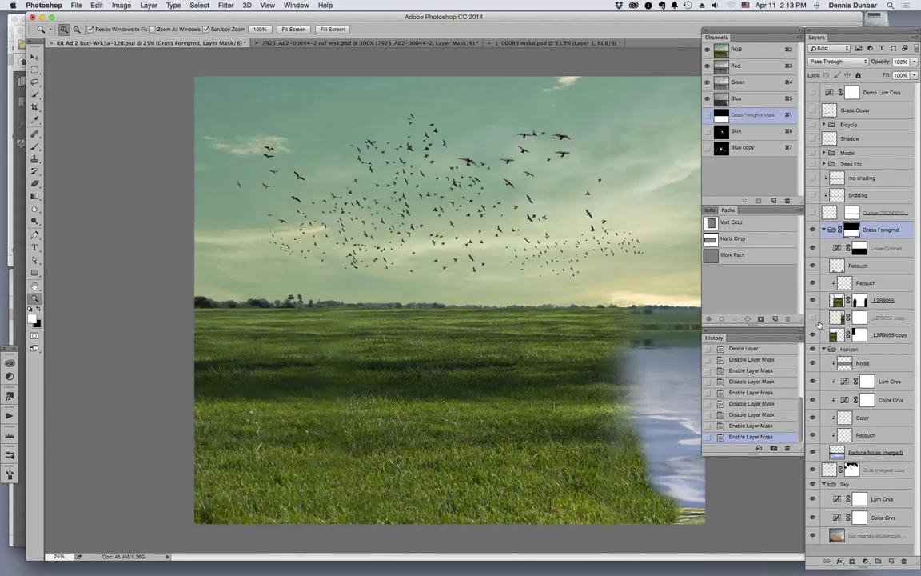
Select the unclipped Retouch layer in the Grass Foregrnd group and compare the grass with it hidden and shown.
{"action": "left_click", "coordinate": [857, 265]}
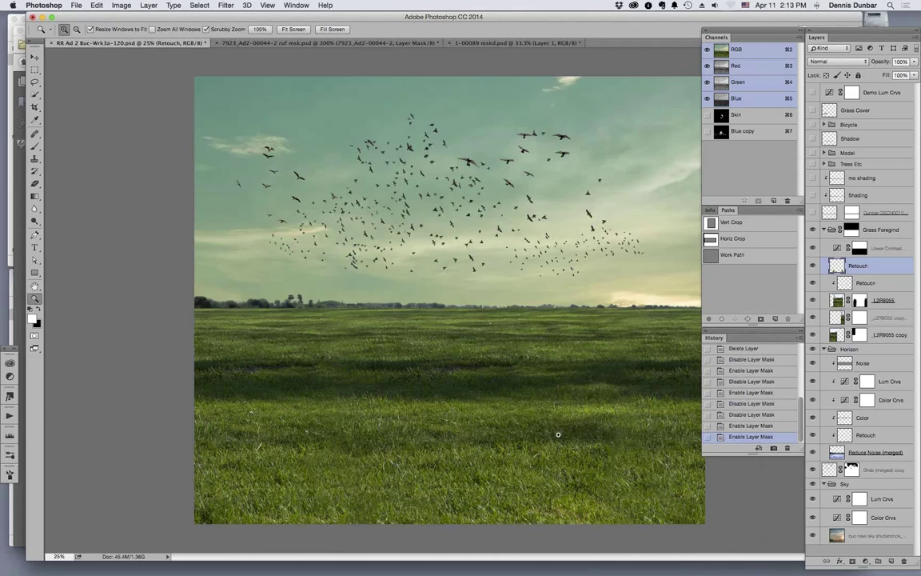
{"action": "left_click", "coordinate": [812, 265]}
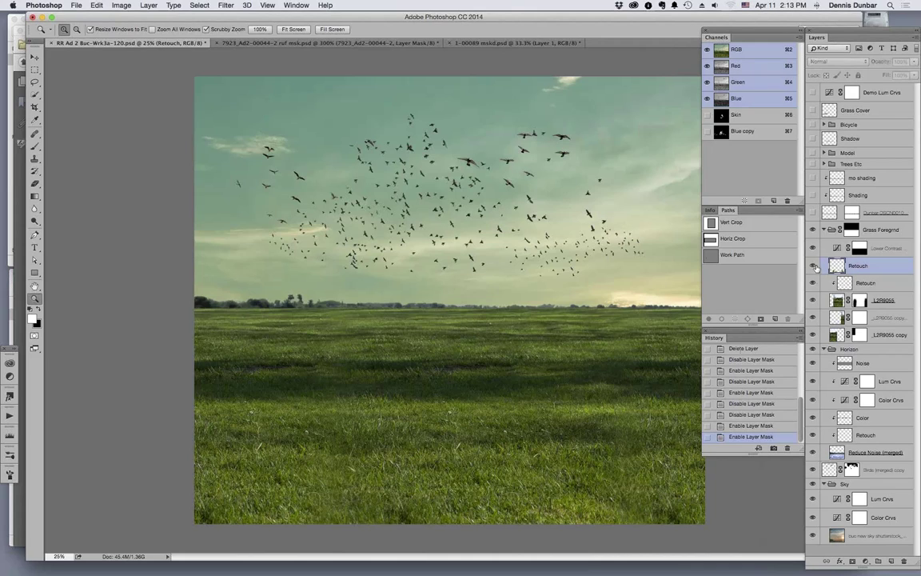
{"action": "left_click", "coordinate": [813, 265]}
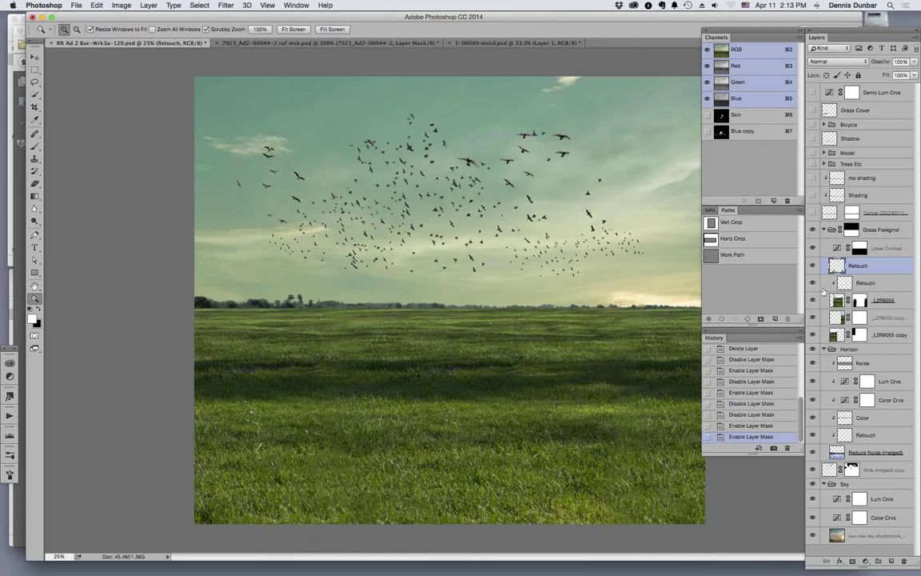
Compare the Lower Contrast at Horiz Crvs layer off and on, and view its gradient mask.
{"action": "left_click", "coordinate": [812, 249]}
{"action": "left_click", "coordinate": [812, 249]}
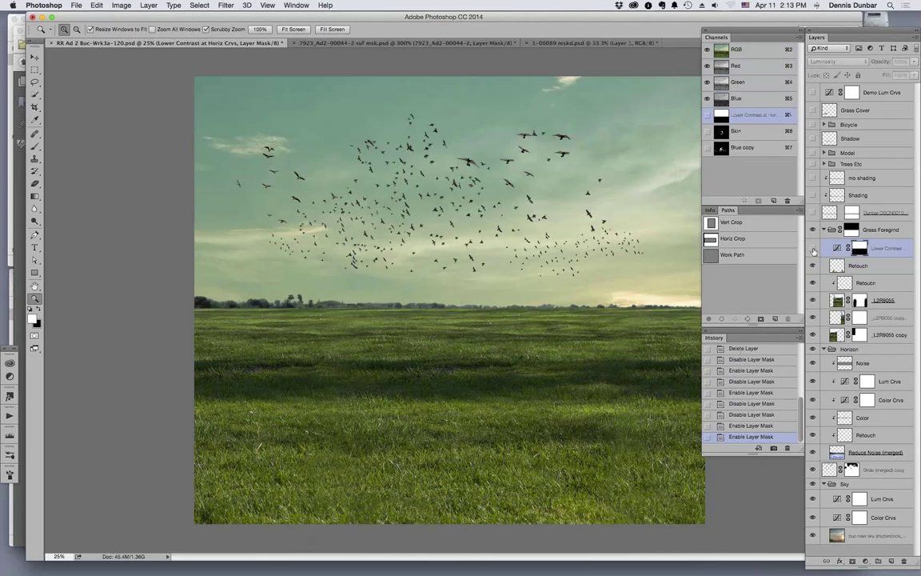
{"action": "left_click", "coordinate": [812, 249]}
{"action": "key", "text": "super+2"}
{"action": "left_click", "coordinate": [859, 248], "text": "alt"}
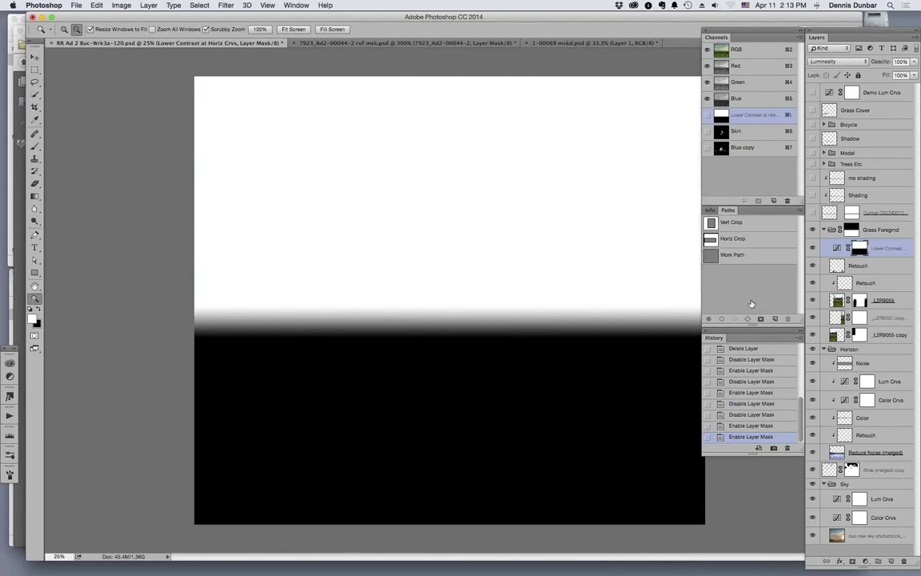
{"action": "key", "text": "super+2"}
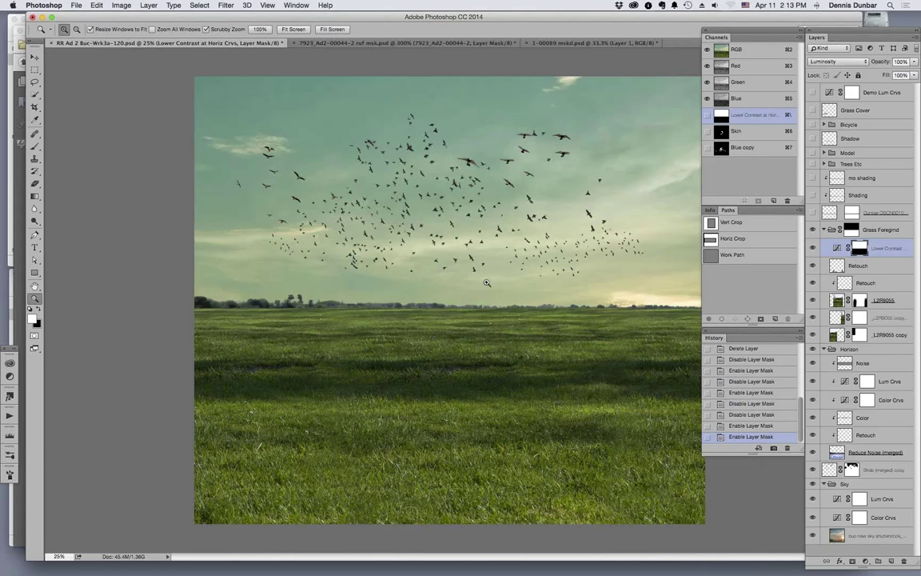
{"action": "left_click", "coordinate": [812, 249]}
{"action": "left_click", "coordinate": [812, 248]}
Show and select the DSCN0010 GBlur 3 gravel path layer with its shading layers, and inspect the path up close.
{"action": "left_click", "coordinate": [812, 213]}
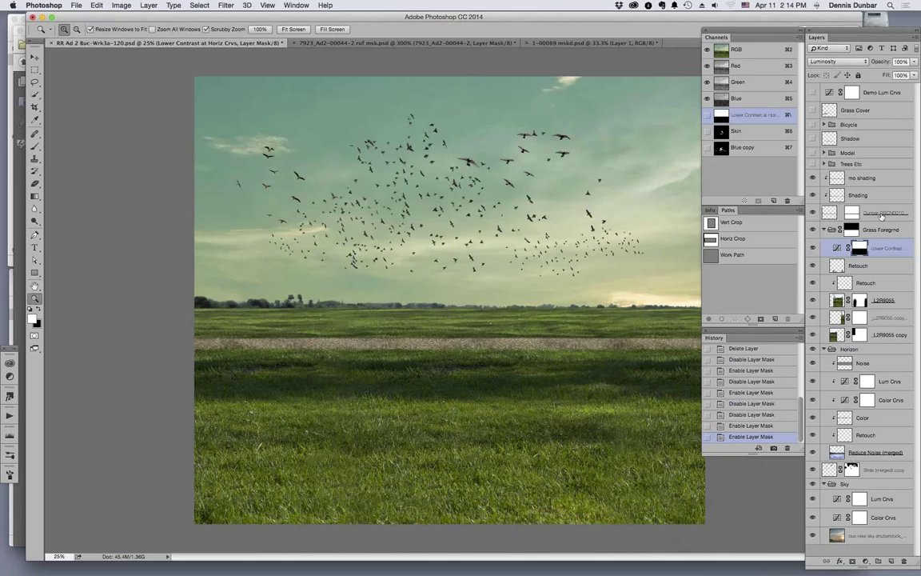
{"action": "left_click", "coordinate": [829, 213]}
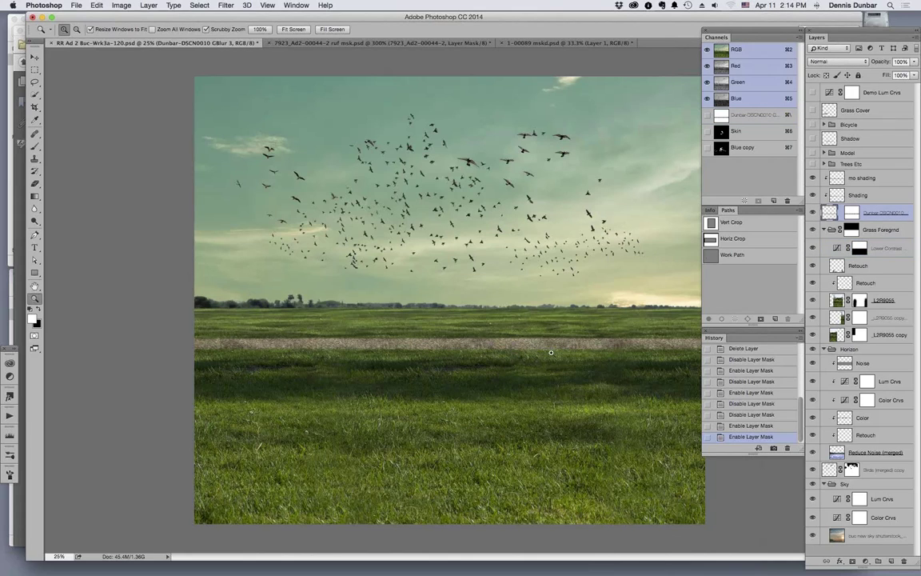
{"action": "left_click_drag", "start_coordinate": [519, 349], "coordinate": [915, 217]}
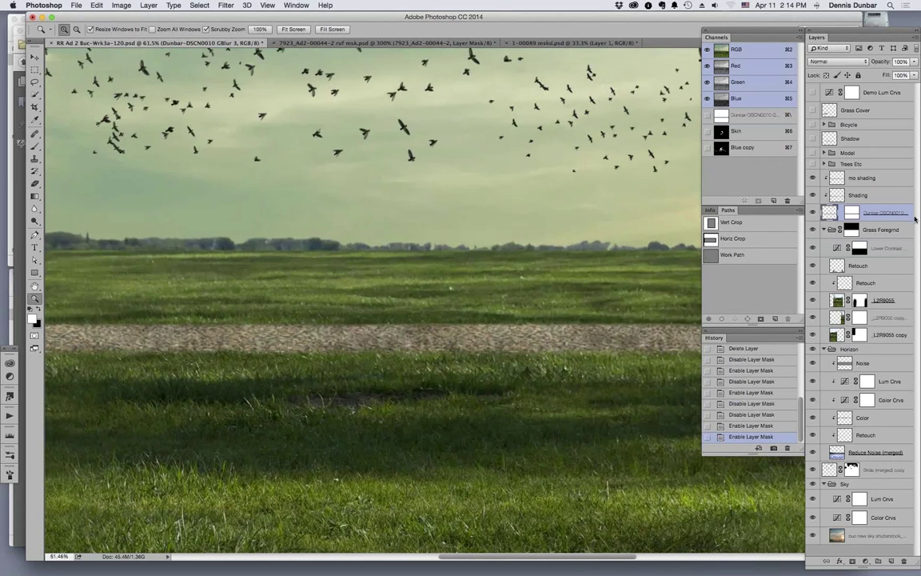
{"action": "double_click", "coordinate": [870, 213]}
{"action": "key", "text": "Return"}
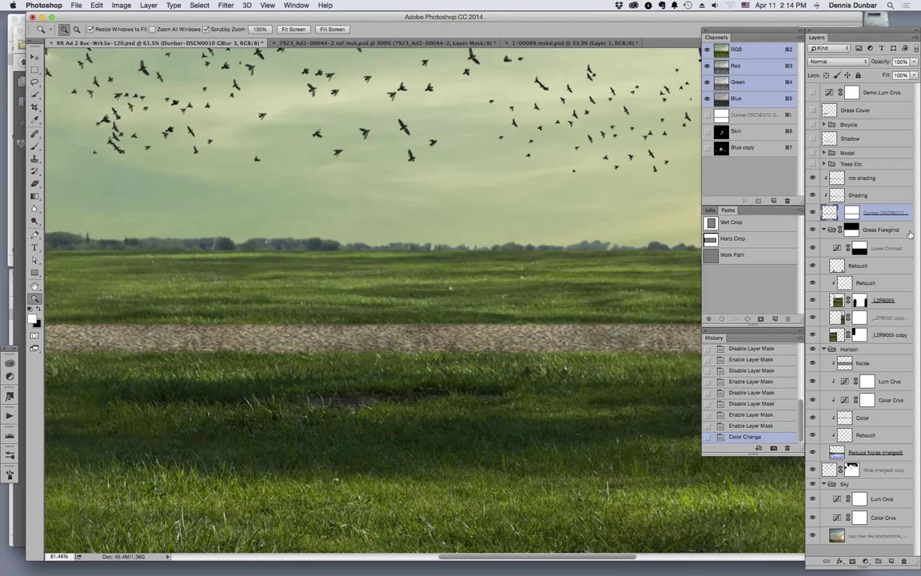
{"action": "key", "text": "super+minus"}
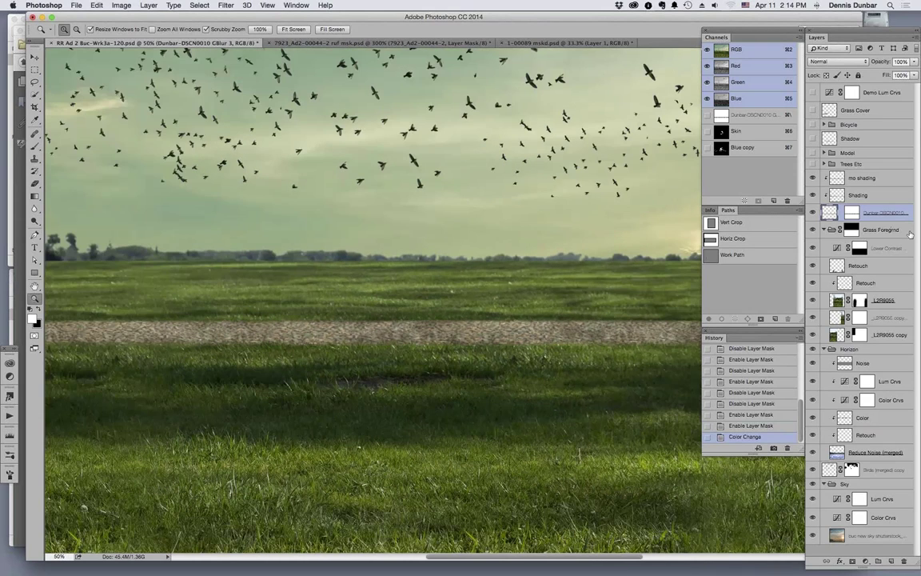
{"action": "key", "text": "super+minus"}
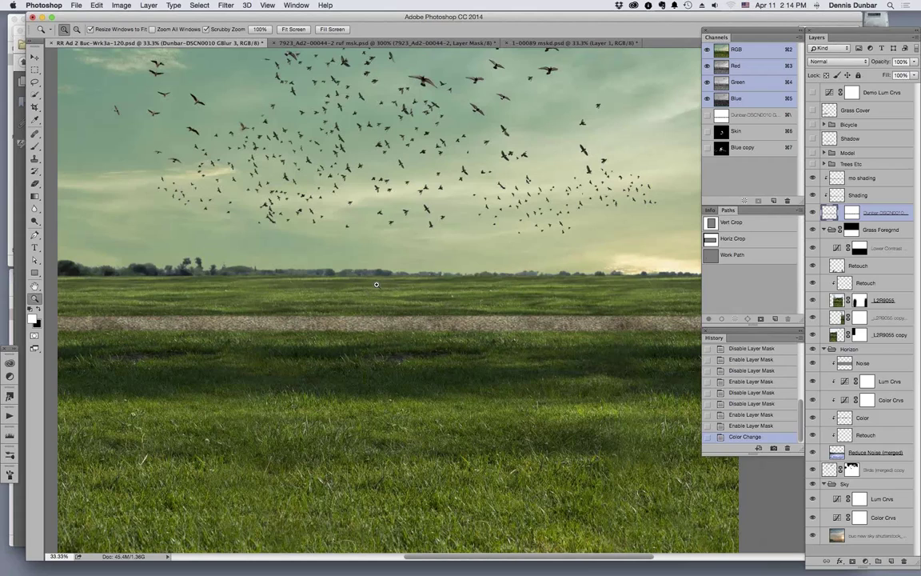
Compare the path with the Shading layer hidden and shown, and select the Shading layer.
{"action": "left_click", "coordinate": [812, 195]}
{"action": "left_click", "coordinate": [813, 196]}
{"action": "left_click", "coordinate": [859, 195]}
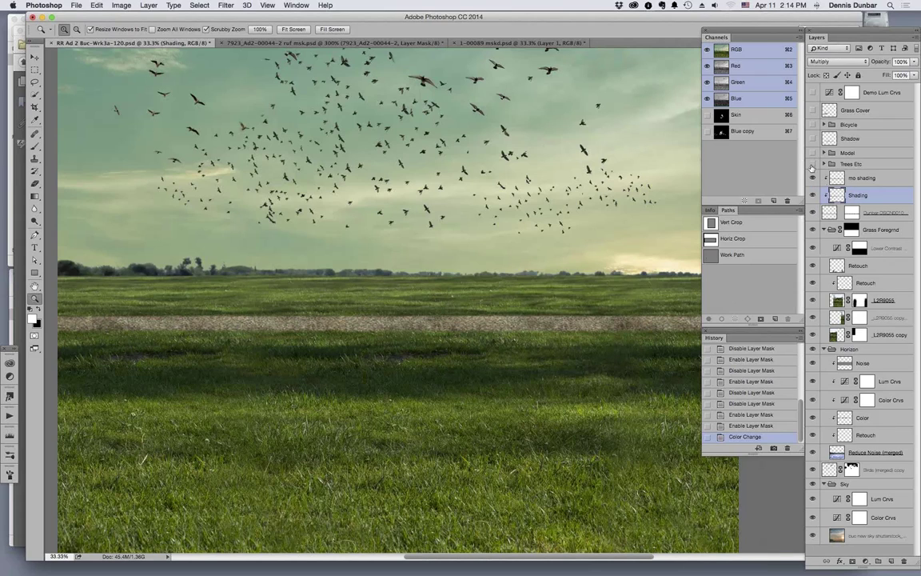
Show the Trees Etc group, expand it and view the whole composite.
{"action": "left_click", "coordinate": [803, 150]}
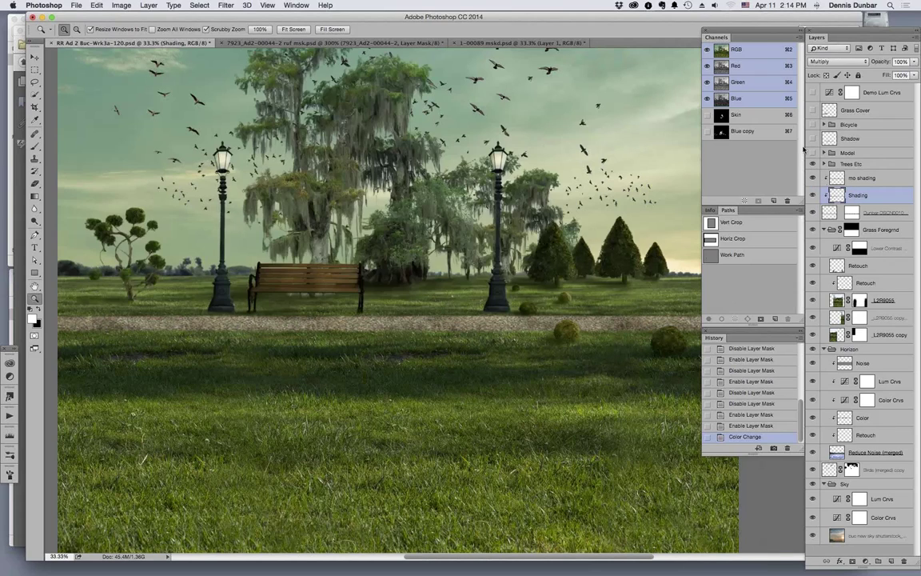
{"action": "key", "text": "super+minus"}
{"action": "key", "text": "super+minus"}
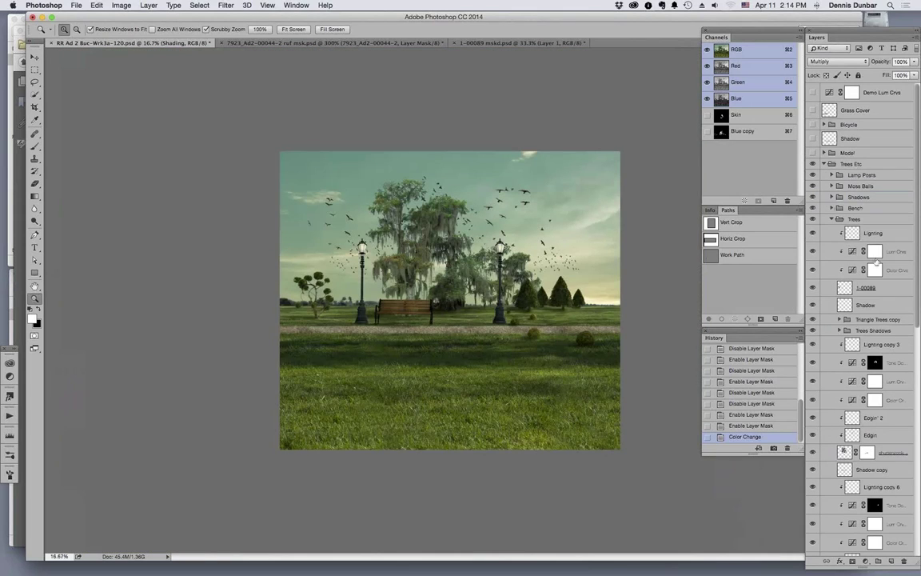
Hide the Lamp Posts, Moss Balls, Shadows and Bench groups, and select the shutterstock_19201660-GBlur 1 copy layer in the Trees group.
{"action": "left_click", "coordinate": [831, 219]}
{"action": "left_click", "coordinate": [853, 218]}
{"action": "left_click_drag", "start_coordinate": [812, 175], "coordinate": [812, 208]}
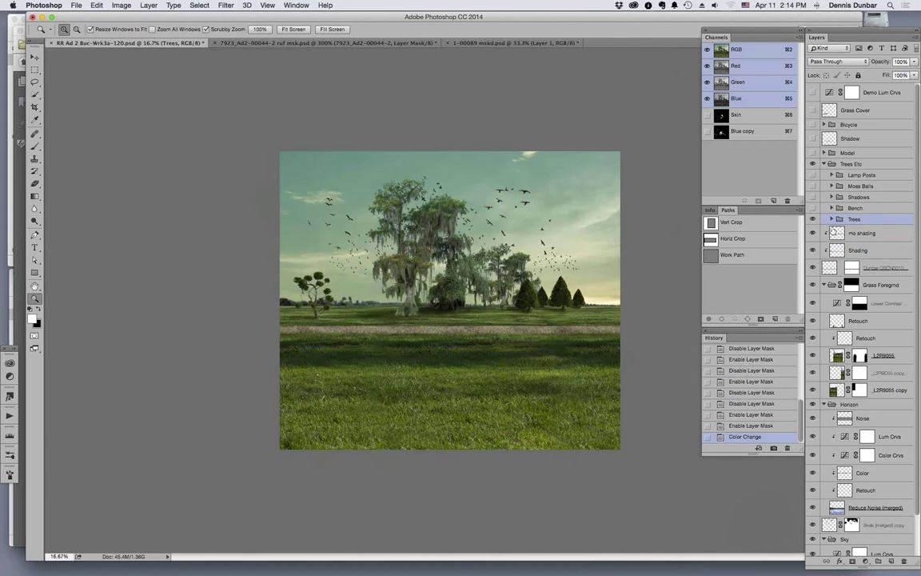
{"action": "left_click", "coordinate": [831, 218]}
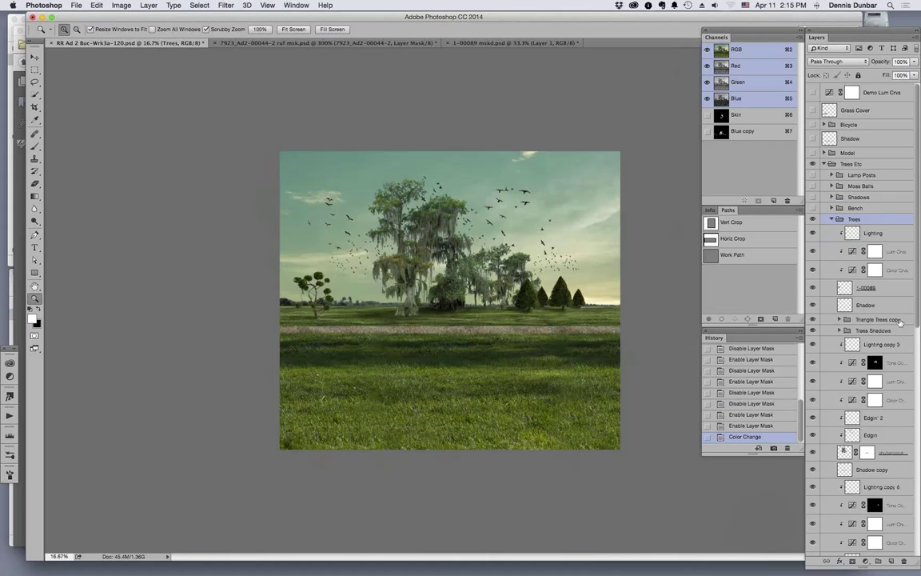
{"action": "left_click", "coordinate": [823, 452]}
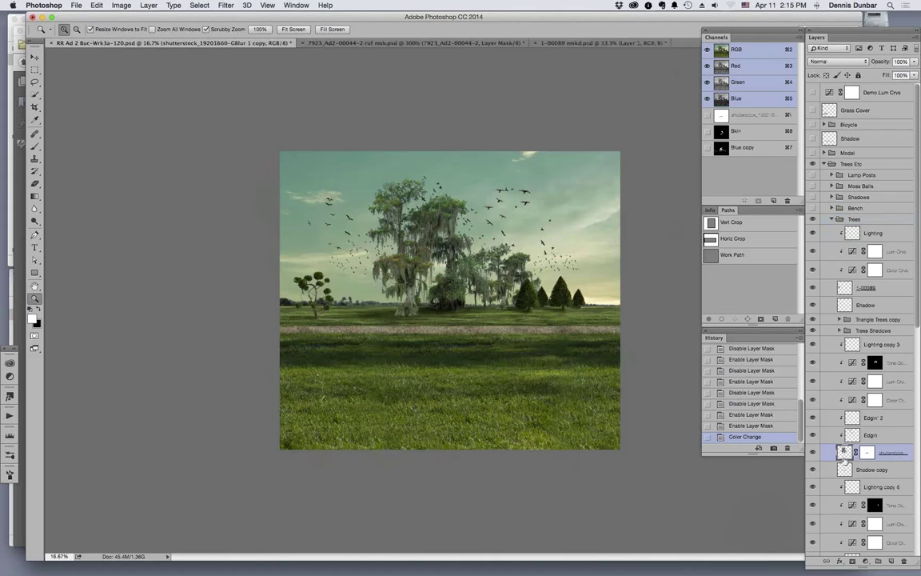
Compare the composite with the moss tree layer hidden and shown, and preview its source file shutterstock_19201660 mskd.psd in Adobe Bridge.
{"action": "left_click", "coordinate": [812, 452]}
{"action": "left_click", "coordinate": [812, 452]}
{"action": "key", "text": "super+Tab"}
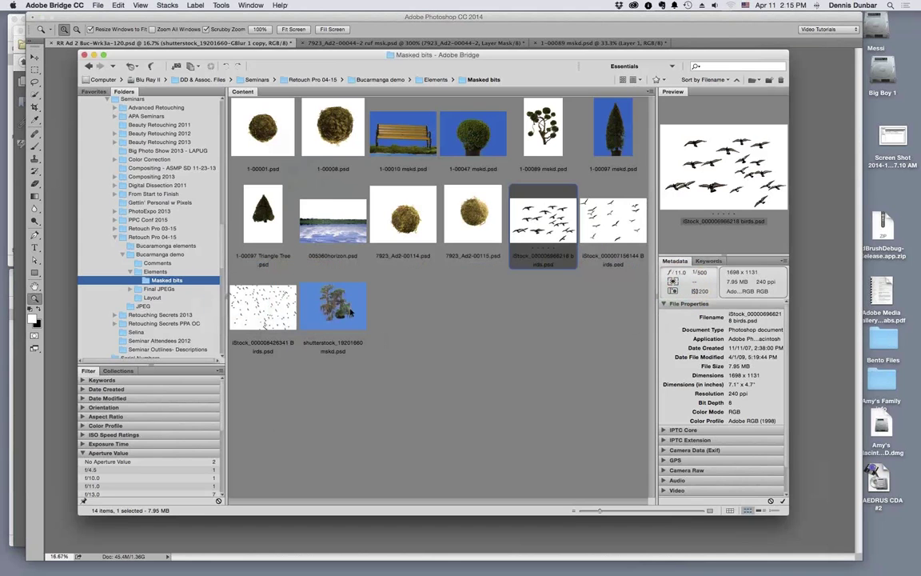
{"action": "left_click", "coordinate": [336, 308]}
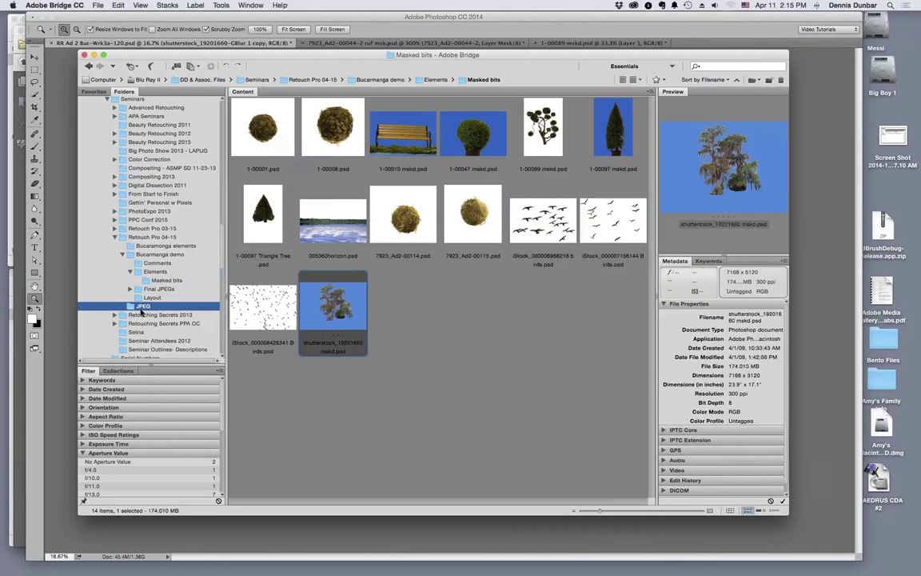
Open shutterstock_19201660 mskd.psd from the Masked bits folder and switch back to Photoshop.
{"action": "left_click", "coordinate": [142, 306]}
{"action": "left_click", "coordinate": [141, 299]}
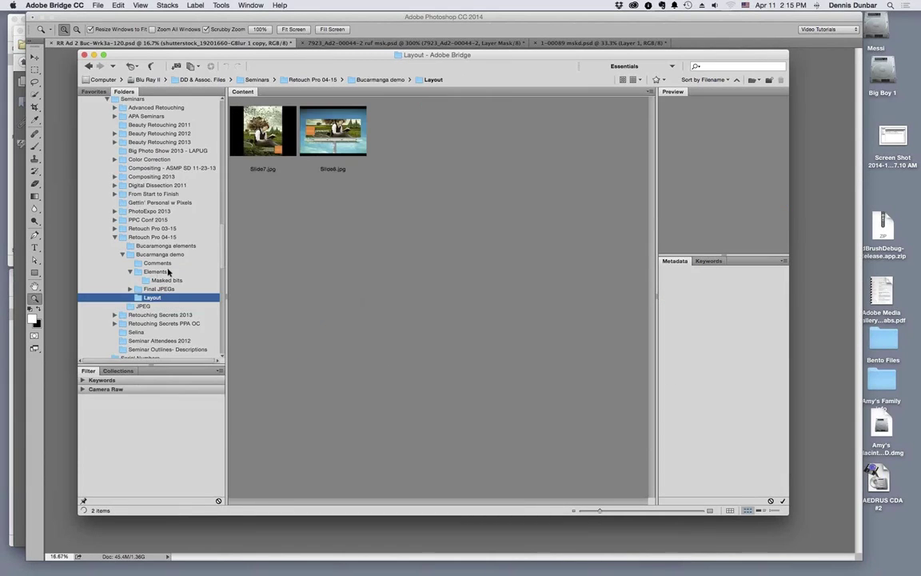
{"action": "left_click", "coordinate": [166, 272]}
{"action": "left_click", "coordinate": [166, 280]}
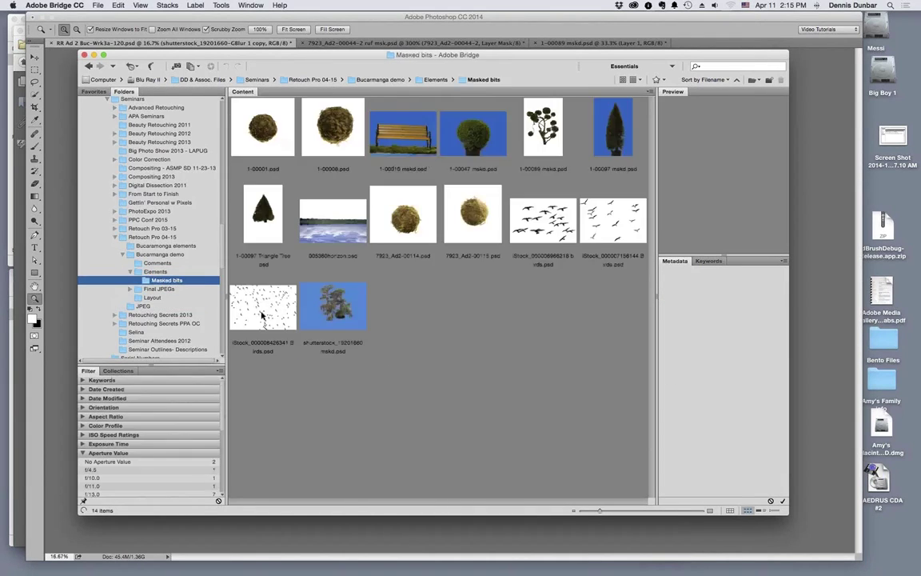
{"action": "left_click", "coordinate": [351, 312]}
{"action": "key", "text": "super+Tab"}
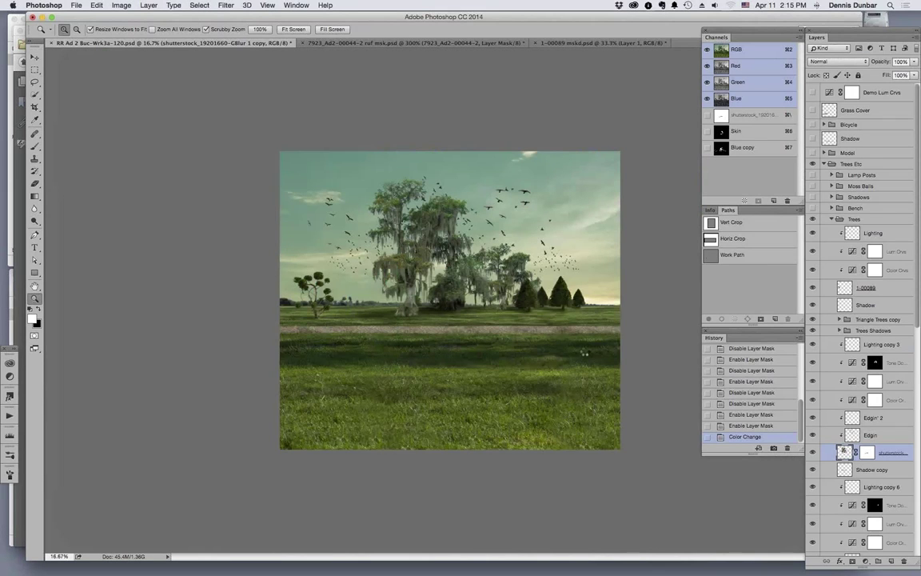
Disable the tree photo's layer mask in the source file and inspect the original moss and branches up close.
{"action": "key", "text": "i"}
{"action": "left_click", "coordinate": [565, 330]}
{"action": "key", "text": "z"}
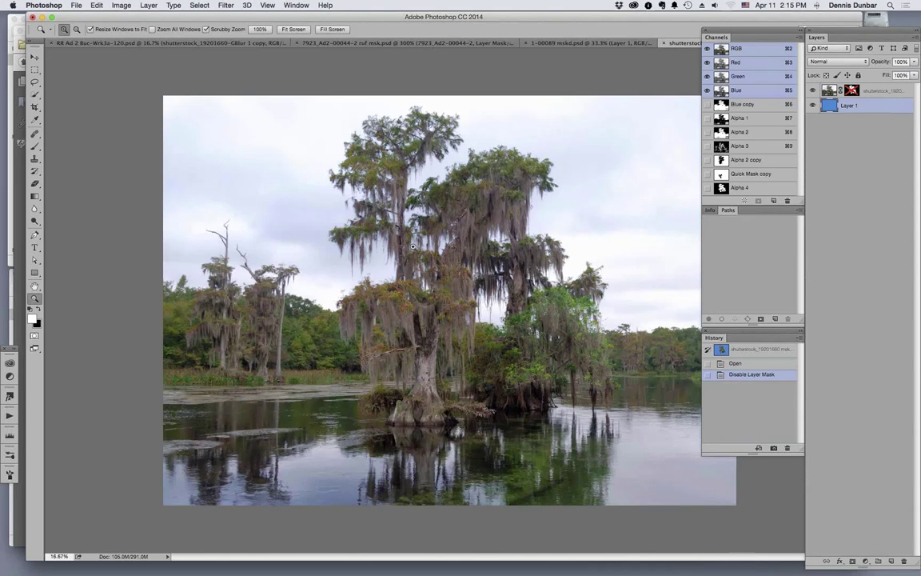
{"action": "left_click_drag", "start_coordinate": [428, 253], "coordinate": [524, 188]}
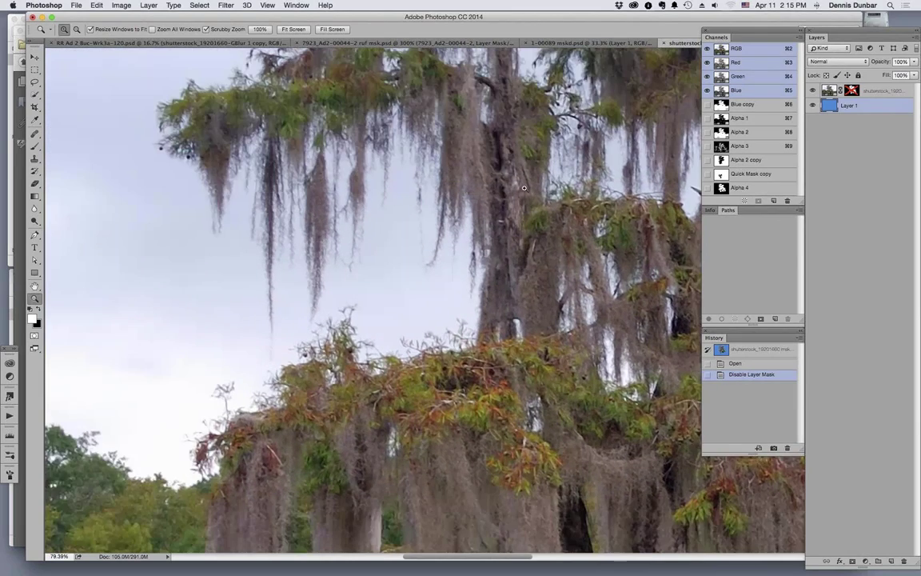
Re-enable the tree photo's layer mask, display the mask on its own and inspect its detail around the moss and foliage.
{"action": "left_click", "coordinate": [852, 91], "text": "shift"}
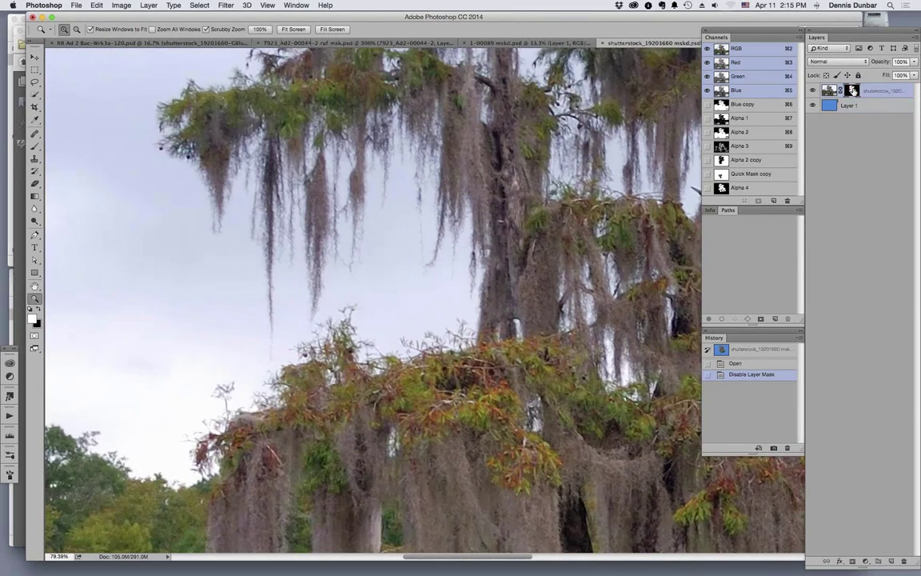
{"action": "left_click", "coordinate": [852, 91], "text": "alt"}
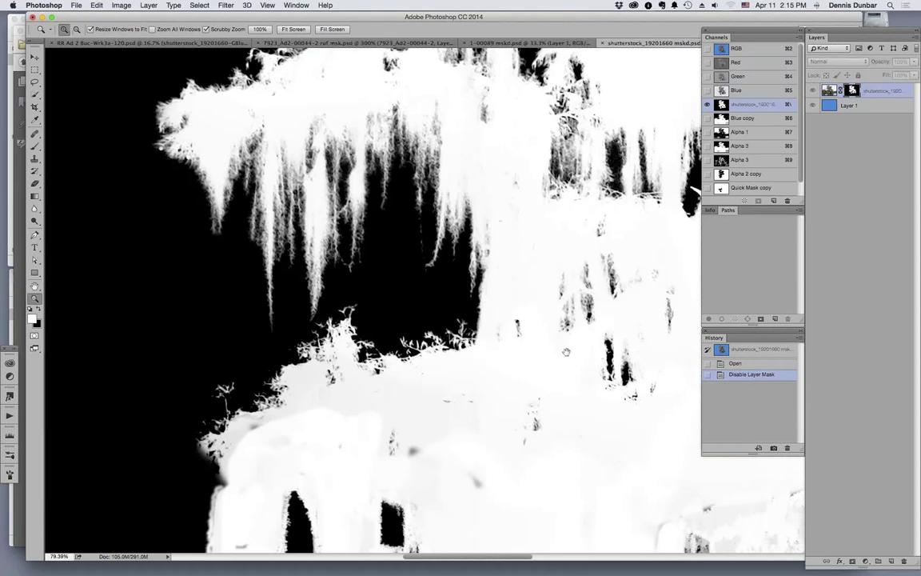
{"action": "left_click_drag", "start_coordinate": [530, 374], "coordinate": [467, 204]}
{"action": "left_click_drag", "start_coordinate": [477, 321], "coordinate": [471, 295]}
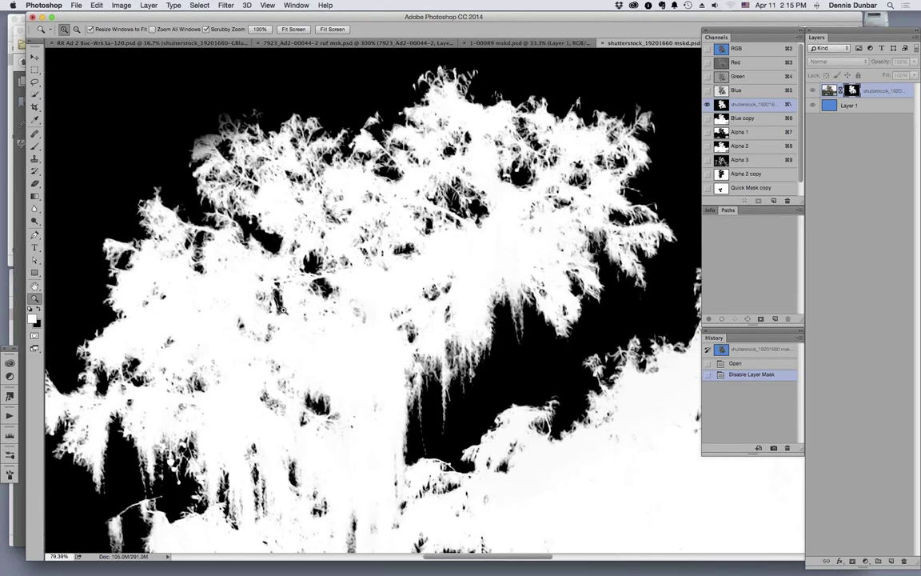
Return to the RR Ad 2 composite, inspect the masked trees and trunks against the sky up close, and view the whole image.
{"action": "left_click", "coordinate": [158, 45]}
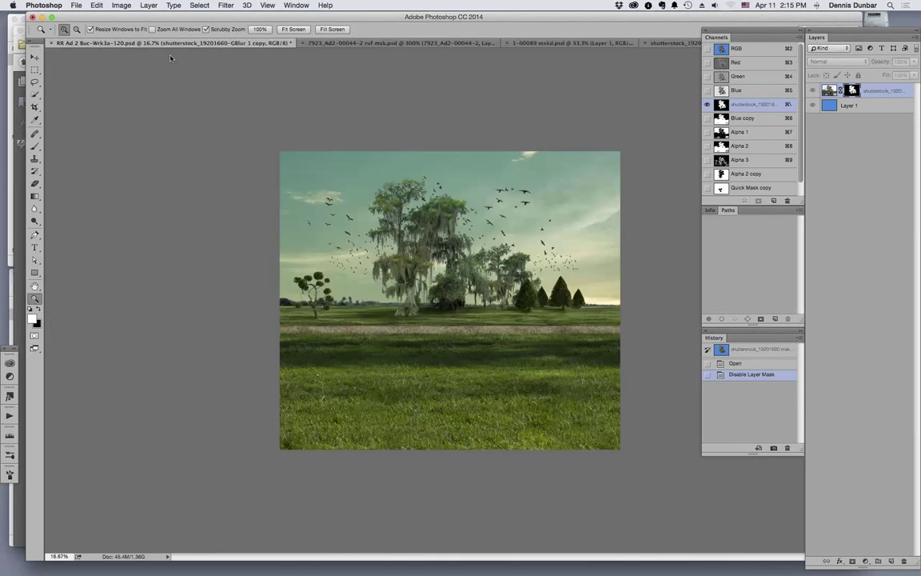
{"action": "left_click_drag", "start_coordinate": [440, 229], "coordinate": [579, 80]}
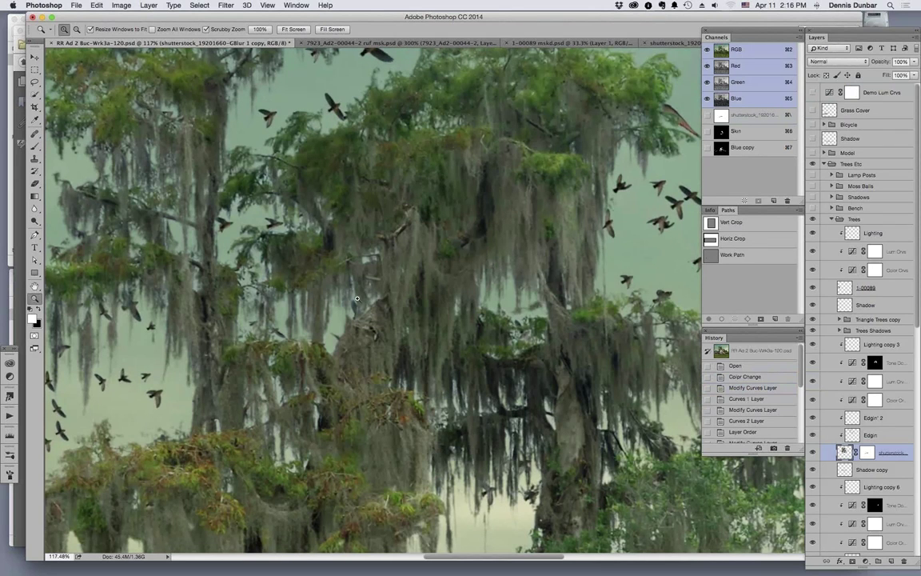
{"action": "scroll", "coordinate": [365, 331], "scroll_direction": "down", "scroll_amount": 10}
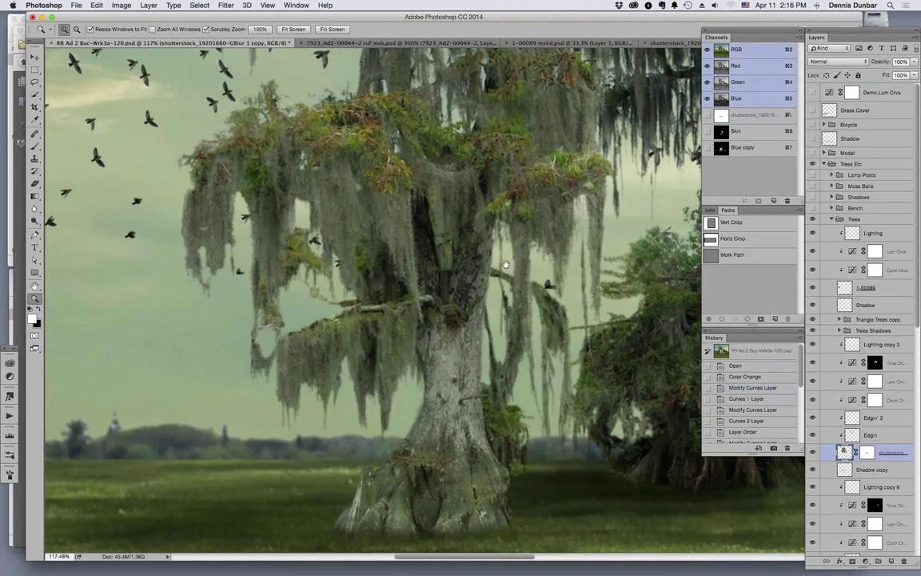
{"action": "left_click_drag", "start_coordinate": [505, 264], "coordinate": [224, 273]}
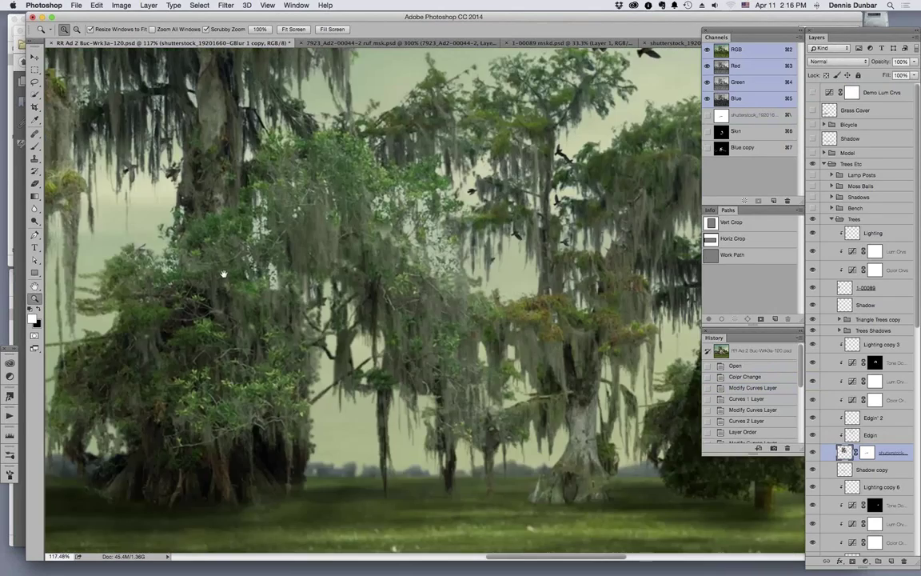
{"action": "scroll", "coordinate": [360, 288], "scroll_direction": "down", "scroll_amount": 5}
{"action": "scroll", "coordinate": [520, 304], "scroll_direction": "up", "scroll_amount": 10}
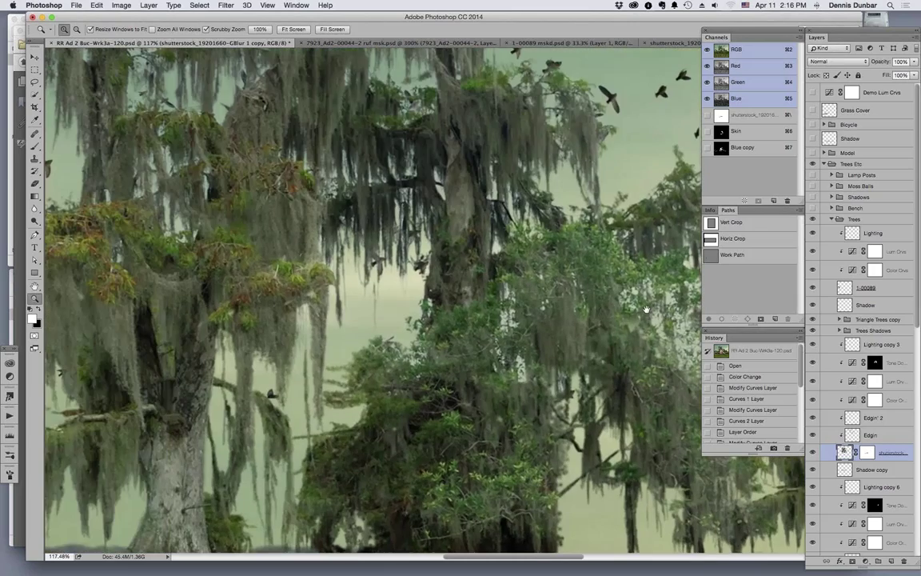
{"action": "scroll", "coordinate": [323, 323], "scroll_direction": "left", "scroll_amount": 5}
{"action": "key", "text": "super+minus"}
{"action": "key", "text": "super+minus"}
{"action": "key", "text": "super+minus"}
{"action": "key", "text": "super+minus"}
{"action": "key", "text": "super+minus"}
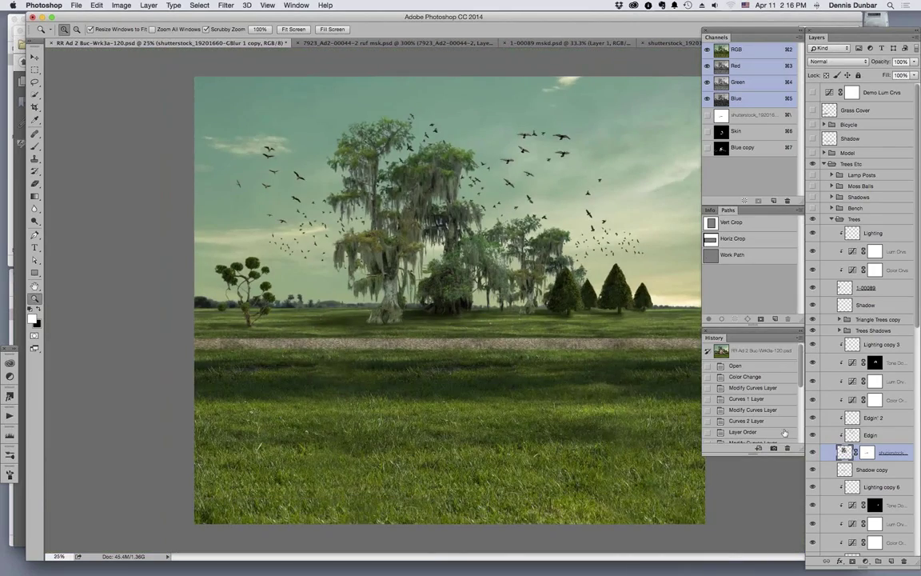
Hide the clipped layers from Edgin up to Lighting copy 3, and compare the trees with the Edgin layer shown and hidden.
{"action": "left_click_drag", "start_coordinate": [814, 434], "coordinate": [811, 350]}
{"action": "left_click_drag", "start_coordinate": [448, 263], "coordinate": [495, 265]}
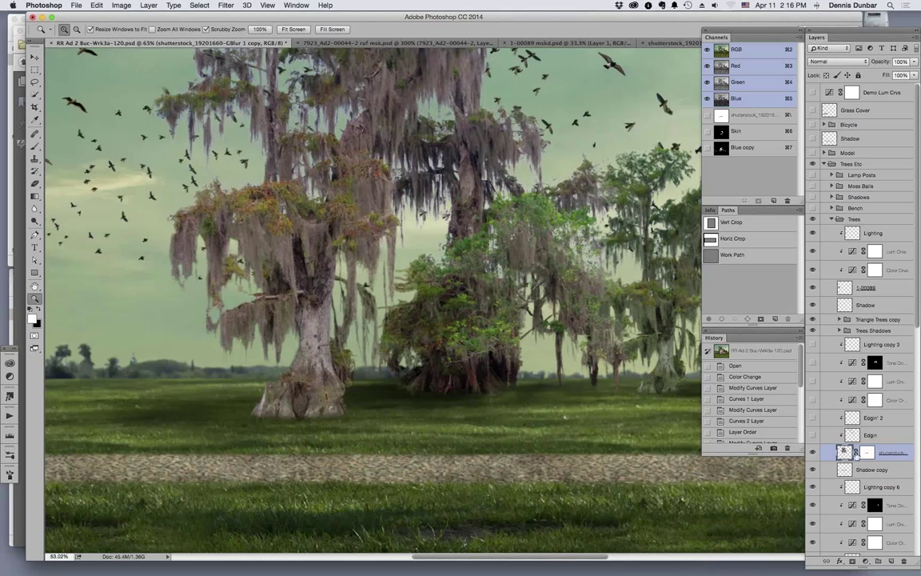
{"action": "left_click", "coordinate": [812, 434]}
{"action": "left_click", "coordinate": [812, 434]}
{"action": "left_click", "coordinate": [812, 434]}
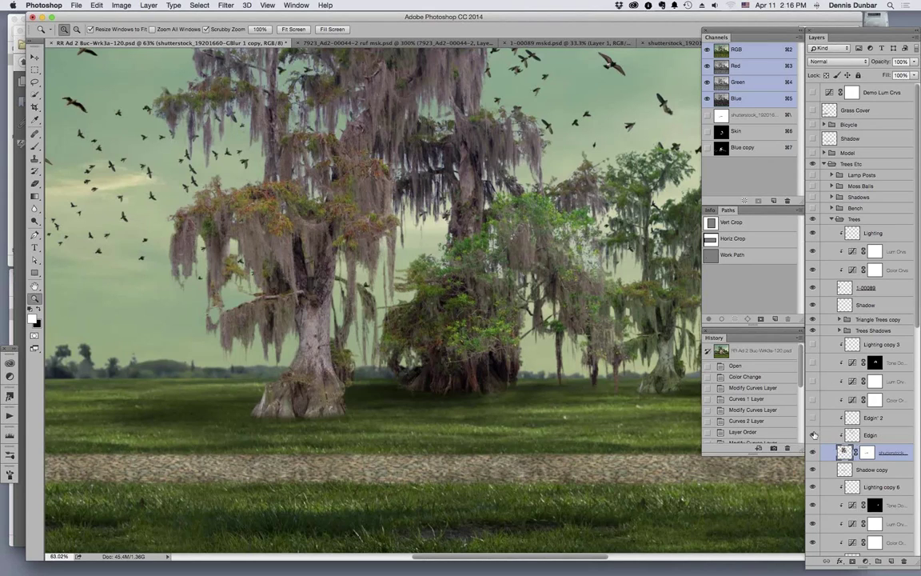
{"action": "left_click", "coordinate": [812, 434]}
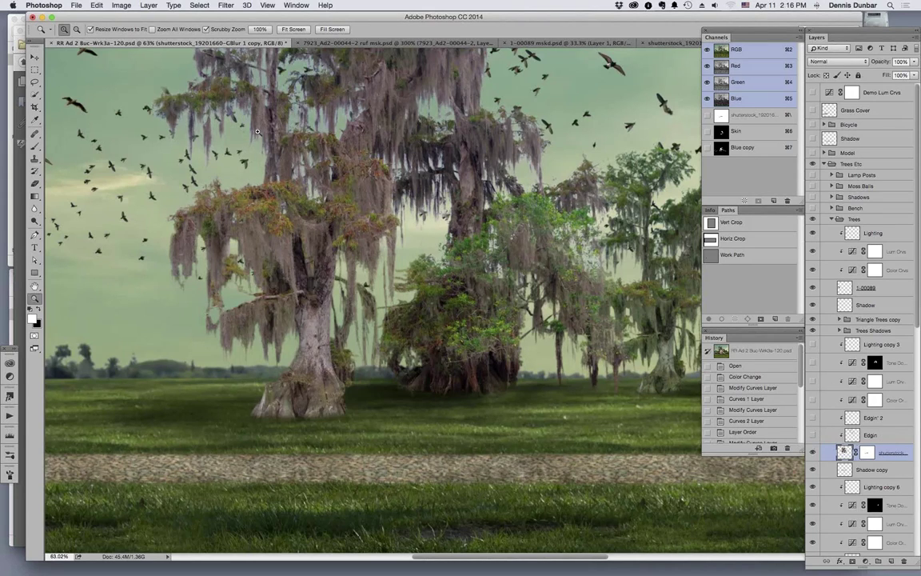
Show and select the Edgin layer, and inspect its effect on the hanging moss edges up close.
{"action": "left_click_drag", "start_coordinate": [262, 135], "coordinate": [324, 150]}
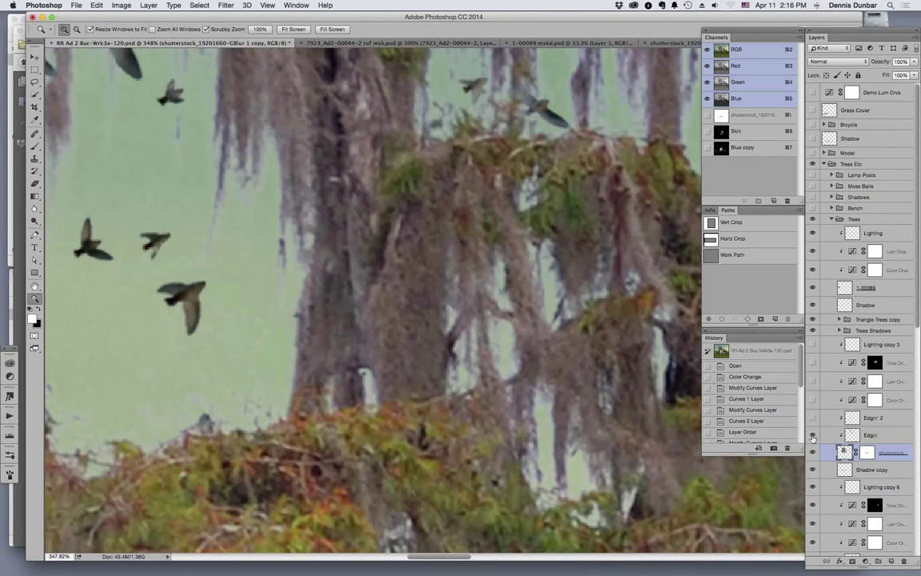
{"action": "left_click", "coordinate": [812, 434]}
{"action": "left_click", "coordinate": [871, 436]}
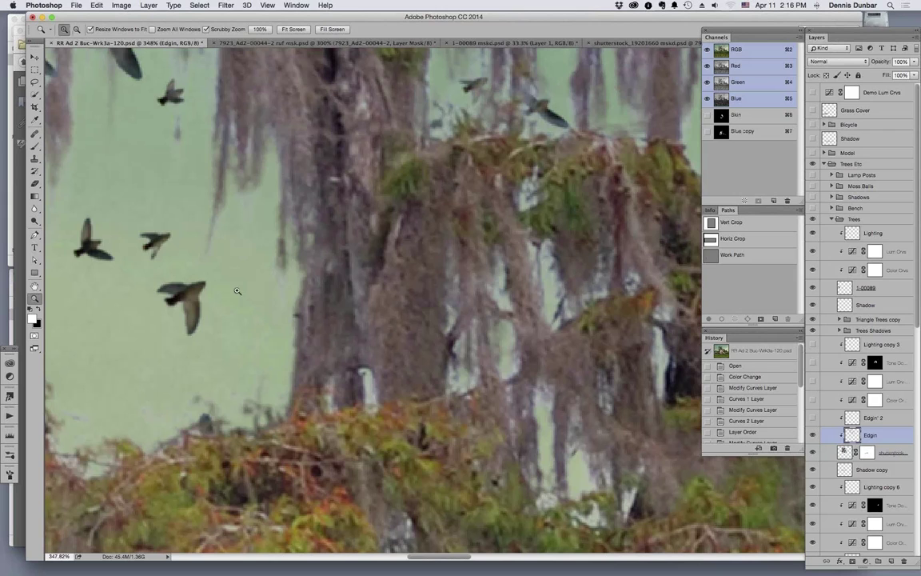
{"action": "left_click_drag", "start_coordinate": [413, 290], "coordinate": [508, 262]}
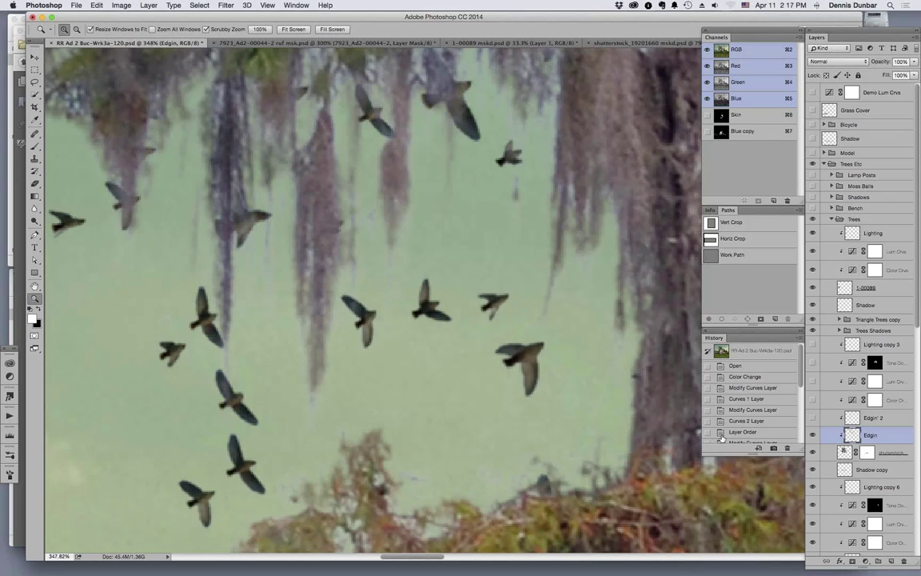
Show the Edgin' 2 layer and view the trees as a whole.
{"action": "left_click", "coordinate": [812, 417]}
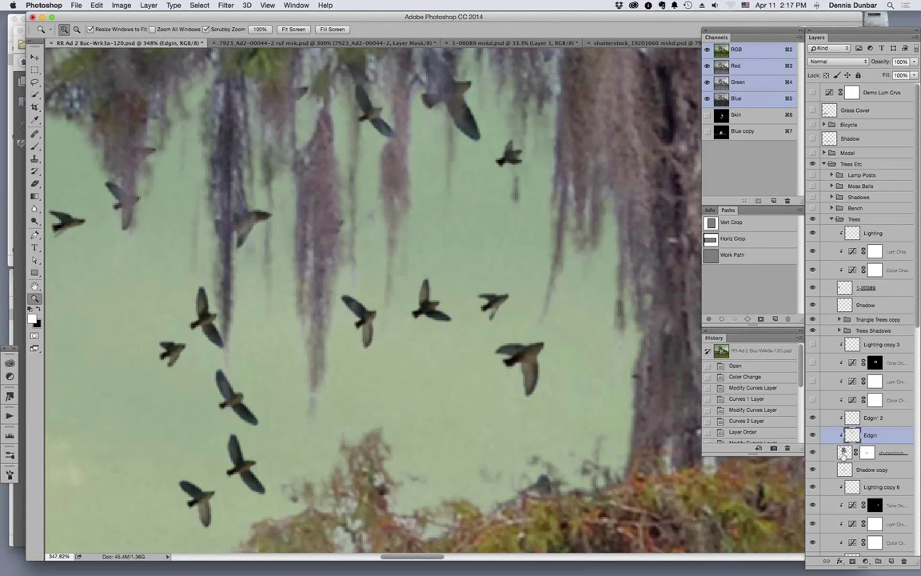
{"action": "key", "text": "super+h"}
{"action": "key", "text": "super+minus"}
{"action": "key", "text": "super+minus"}
{"action": "key", "text": "super+minus"}
{"action": "key", "text": "super+minus"}
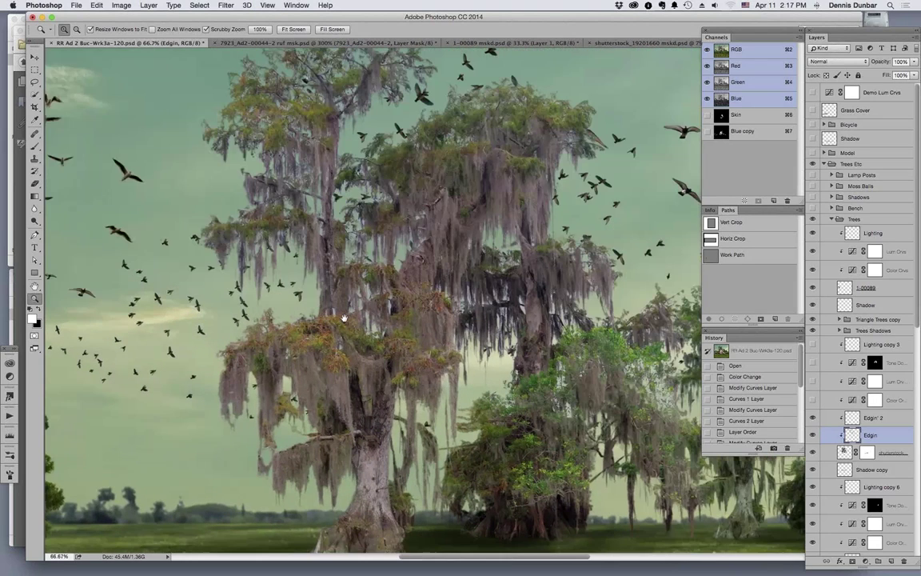
{"action": "left_click_drag", "start_coordinate": [344, 317], "coordinate": [295, 319]}
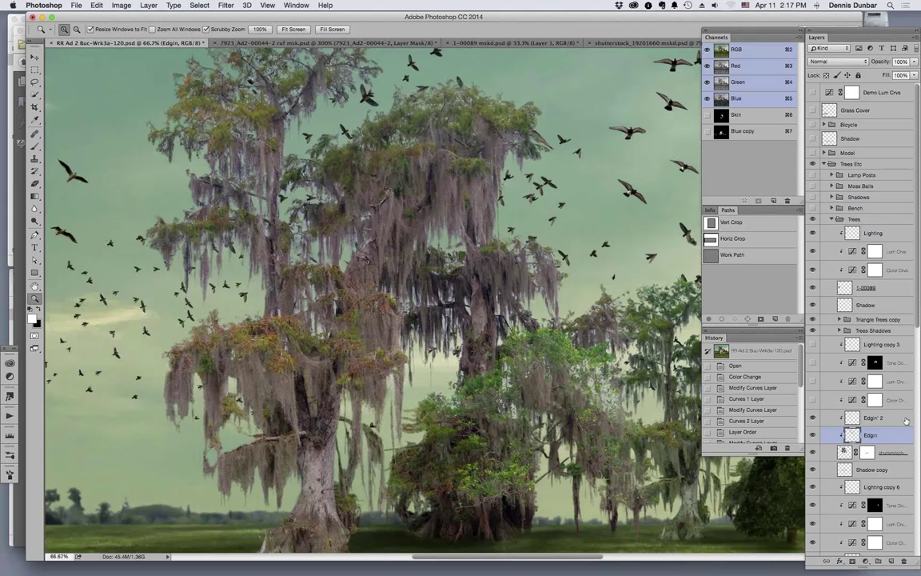
Show the trees' color, luminosity and Tone Down Bright Green curves layers, and select the Lum Crvs copy 3 layer.
{"action": "left_click", "coordinate": [814, 399]}
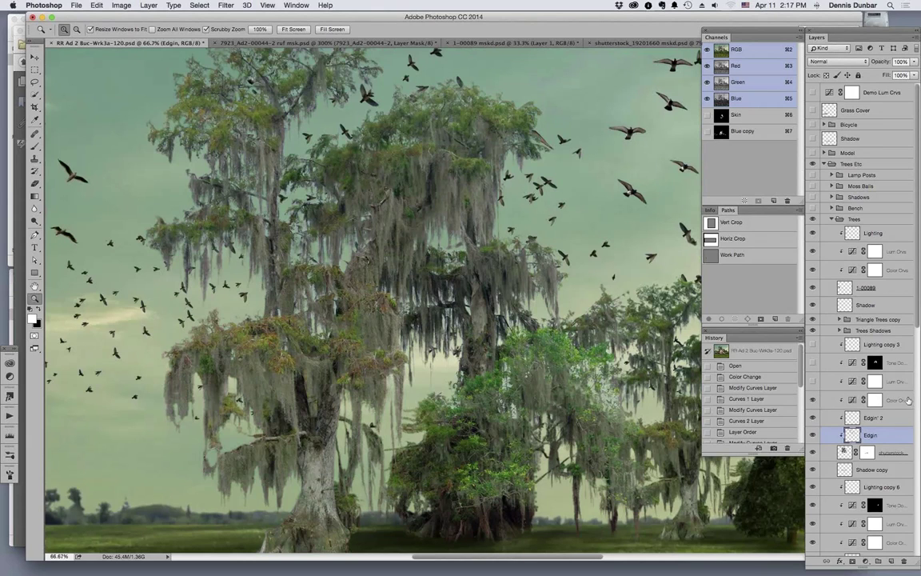
{"action": "left_click", "coordinate": [813, 382]}
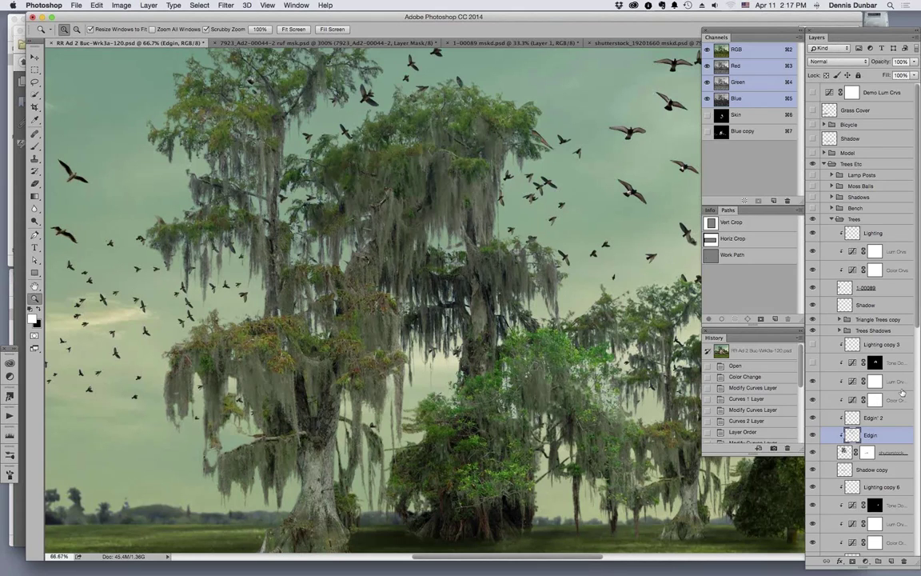
{"action": "key", "text": "alt+bracketright"}
{"action": "key", "text": "alt+bracketright"}
{"action": "key", "text": "alt+bracketright"}
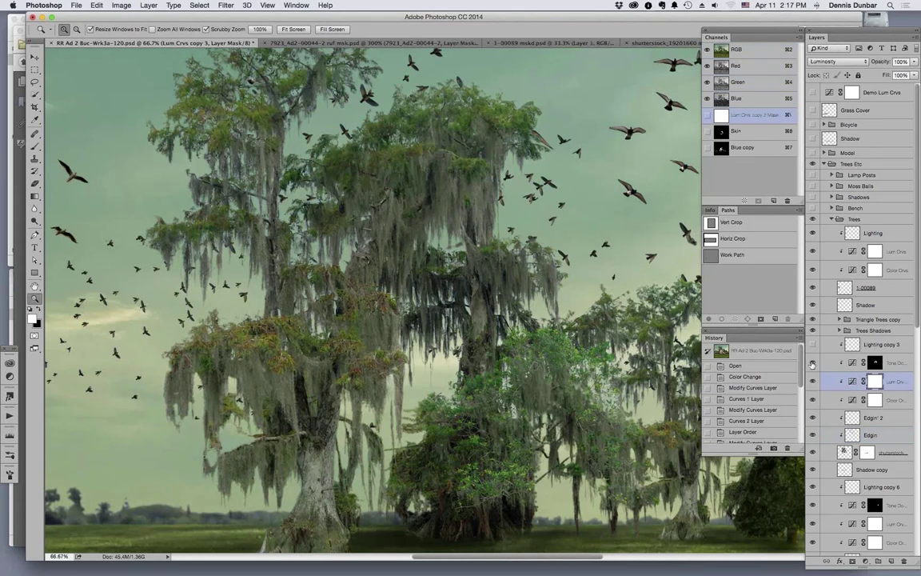
Select the Tone Down Bright Green Crvs layer and open its Curves settings.
{"action": "left_click", "coordinate": [876, 363], "text": "alt"}
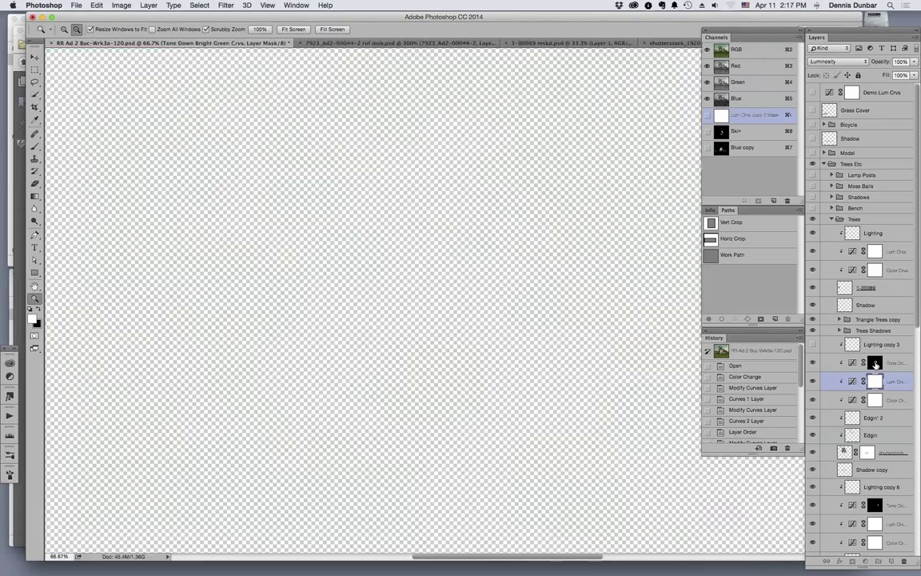
{"action": "left_click", "coordinate": [895, 364]}
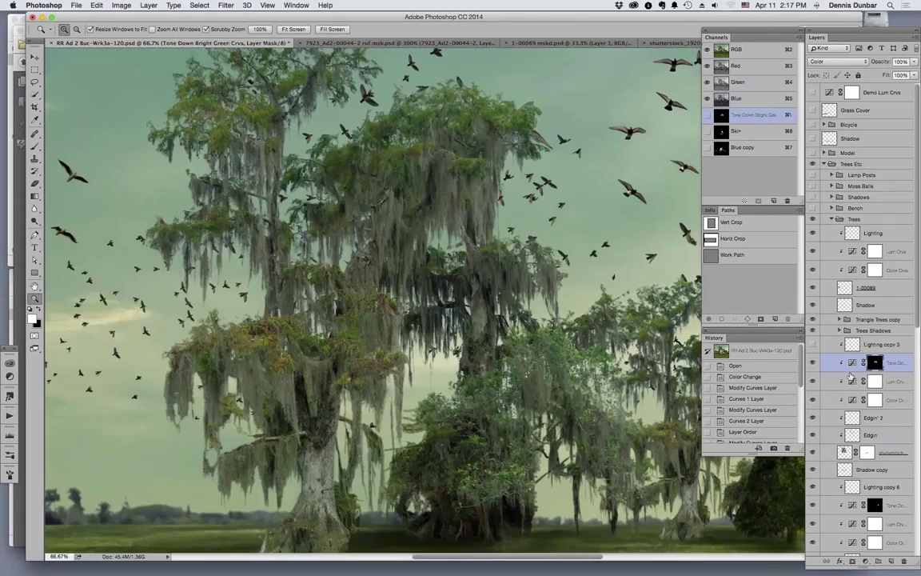
{"action": "double_click", "coordinate": [898, 364]}
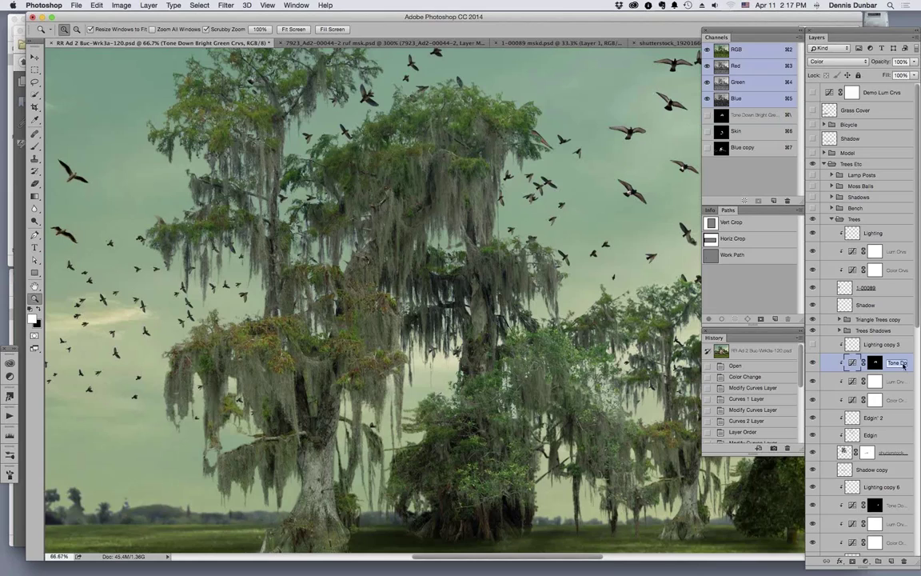
{"action": "left_click", "coordinate": [900, 363]}
{"action": "key", "text": "Return"}
{"action": "double_click", "coordinate": [853, 364]}
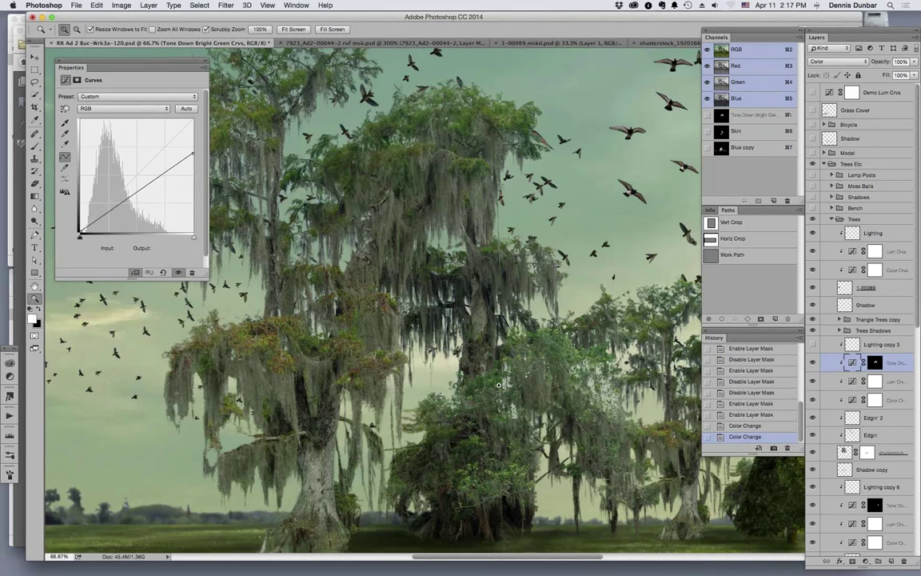
Compare the foliage with the Tone Down Bright Green Crvs layer hidden and shown, and close the Curves settings.
{"action": "left_click", "coordinate": [814, 363]}
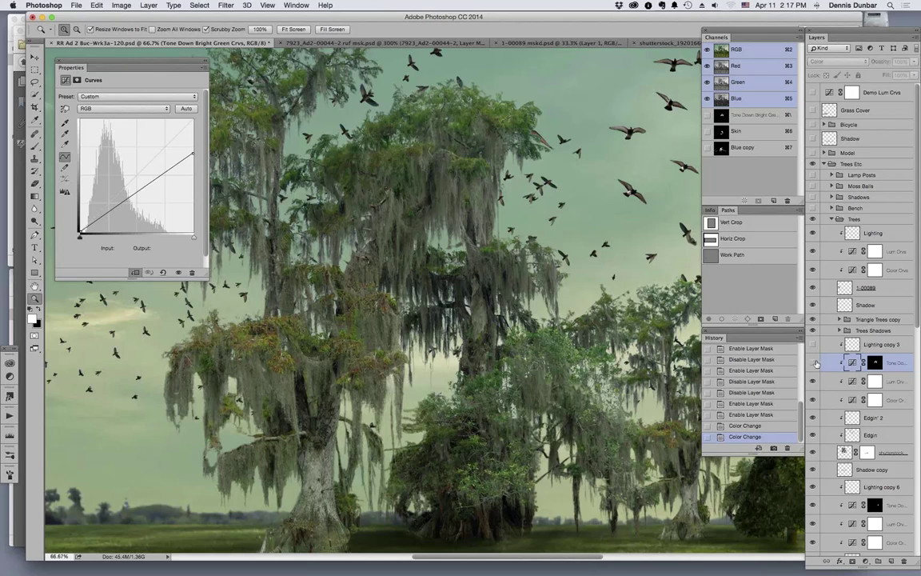
{"action": "left_click", "coordinate": [814, 362]}
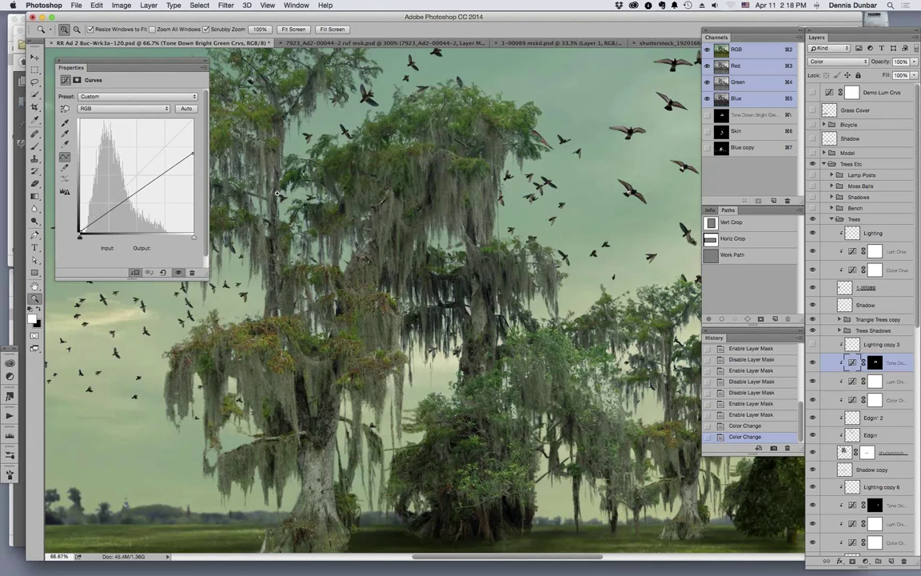
{"action": "left_click", "coordinate": [59, 61]}
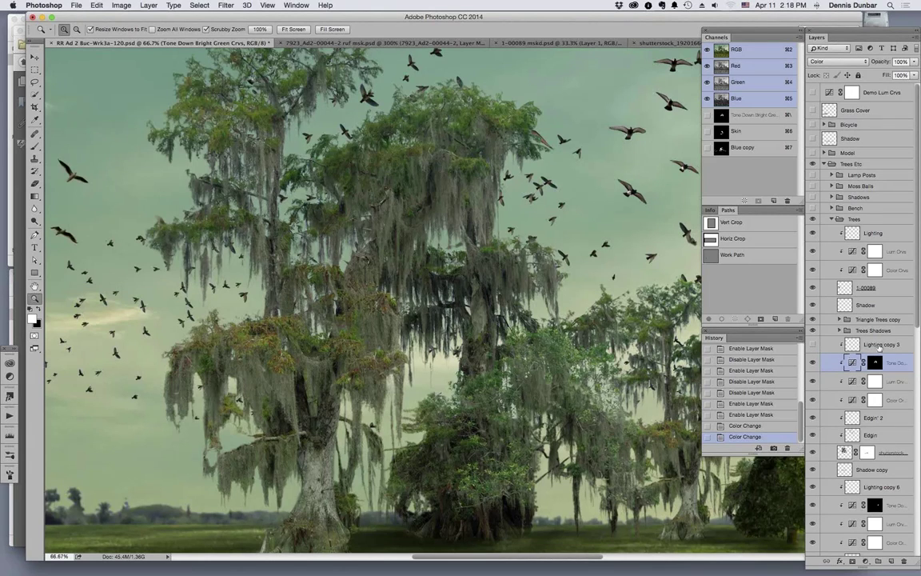
Compare the trees with the Lighting copy 3 layer hidden and shown, leaving the layer shown and selected.
{"action": "left_click", "coordinate": [814, 345]}
{"action": "left_click", "coordinate": [813, 345]}
{"action": "left_click", "coordinate": [813, 344]}
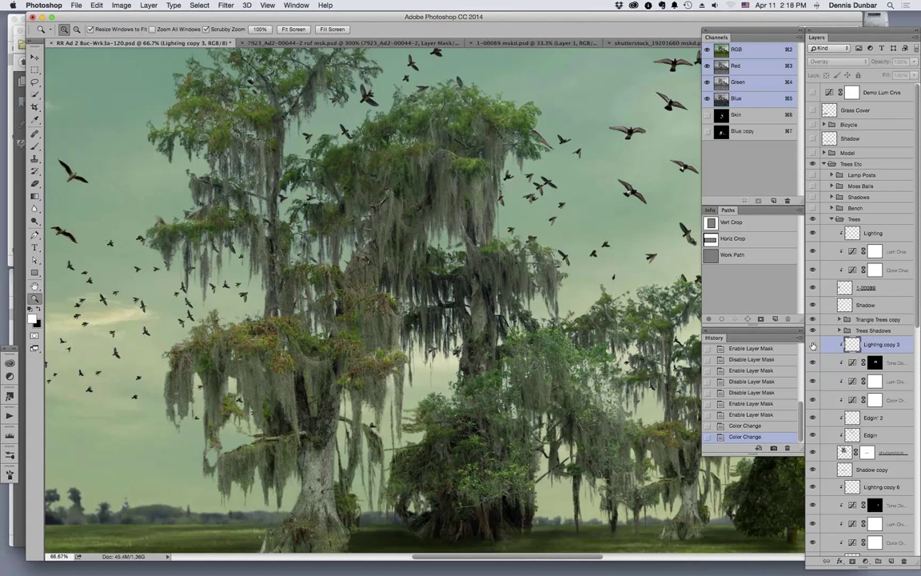
{"action": "left_click", "coordinate": [813, 345]}
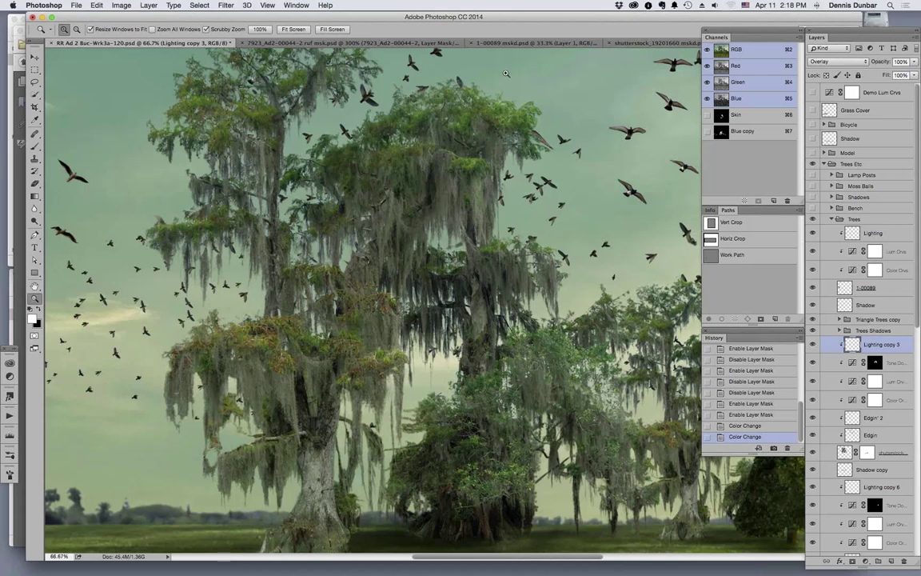
Examine the cone-shaped trees beside the mossy trees and compare the scene with the Trees group hidden and shown.
{"action": "key", "text": "super+semicolon"}
{"action": "key", "text": "super+minus"}
{"action": "key", "text": "super+minus"}
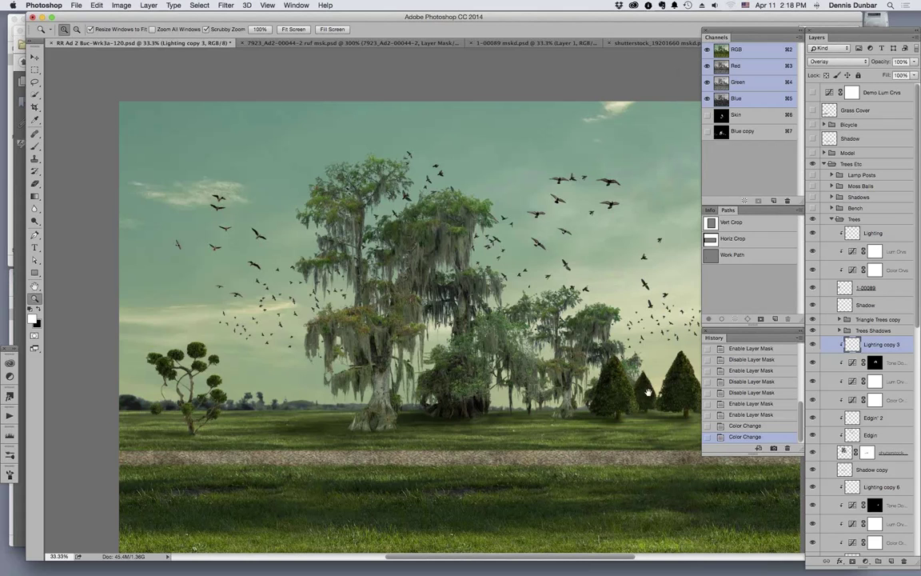
{"action": "scroll", "coordinate": [498, 313], "scroll_direction": "down", "scroll_amount": 2}
{"action": "scroll", "coordinate": [498, 314], "scroll_direction": "right", "scroll_amount": 3}
{"action": "scroll", "coordinate": [498, 314], "scroll_direction": "down", "scroll_amount": 5}
{"action": "scroll", "coordinate": [498, 314], "scroll_direction": "right", "scroll_amount": 5}
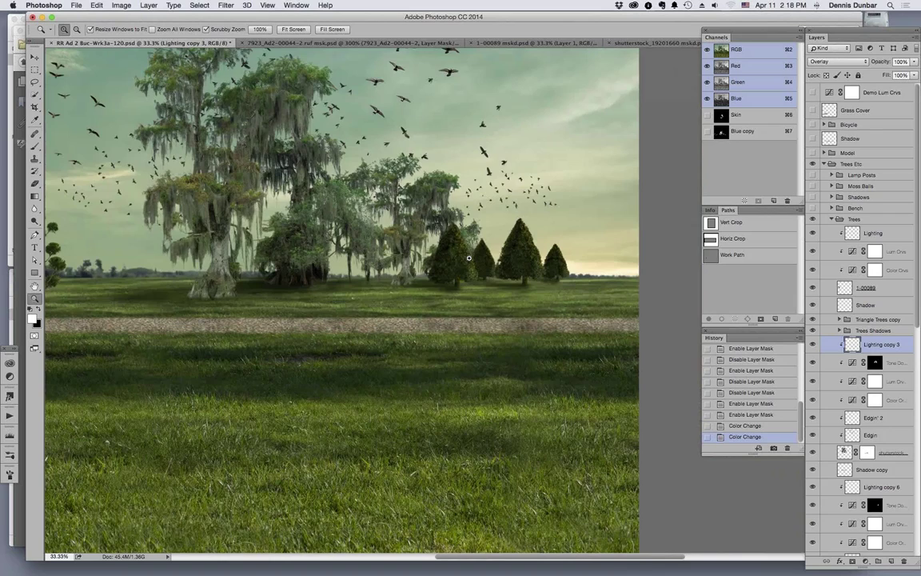
{"action": "left_click_drag", "start_coordinate": [468, 257], "coordinate": [503, 258]}
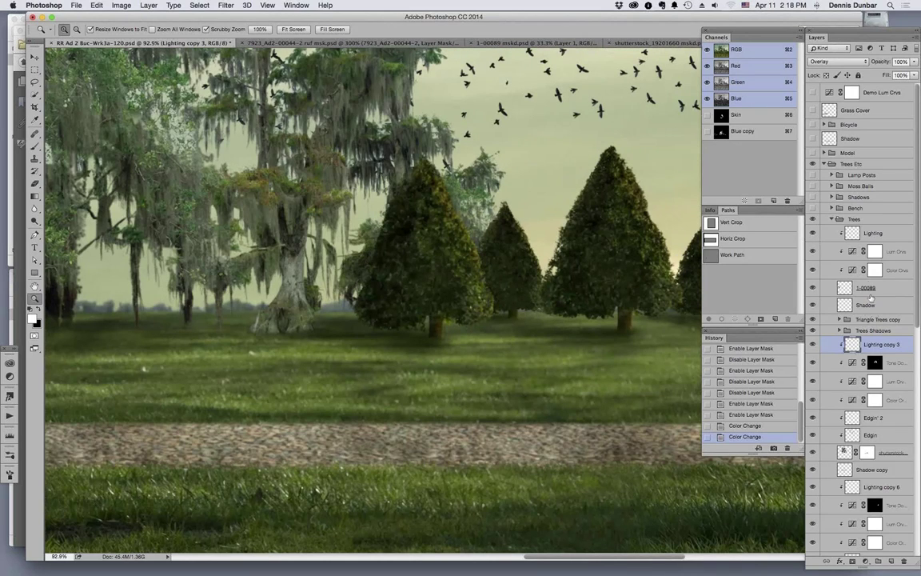
{"action": "left_click", "coordinate": [812, 219]}
{"action": "left_click", "coordinate": [812, 219]}
Select the 1-00089 layer and compare the topiary tree with that layer hidden and shown.
{"action": "left_click", "coordinate": [865, 287]}
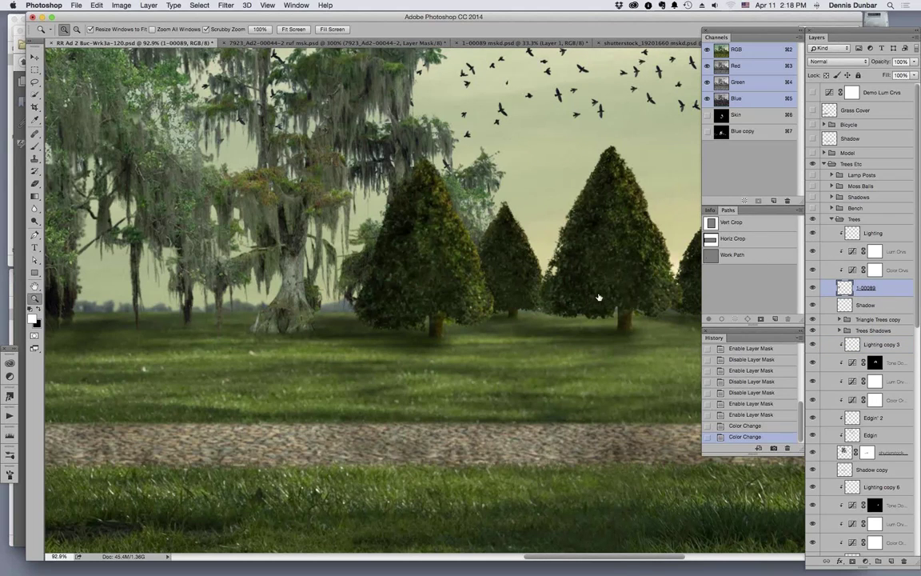
{"action": "left_click_drag", "start_coordinate": [569, 305], "coordinate": [245, 314]}
{"action": "left_click", "coordinate": [813, 288]}
{"action": "left_click", "coordinate": [813, 287]}
{"action": "left_click_drag", "start_coordinate": [248, 324], "coordinate": [581, 310]}
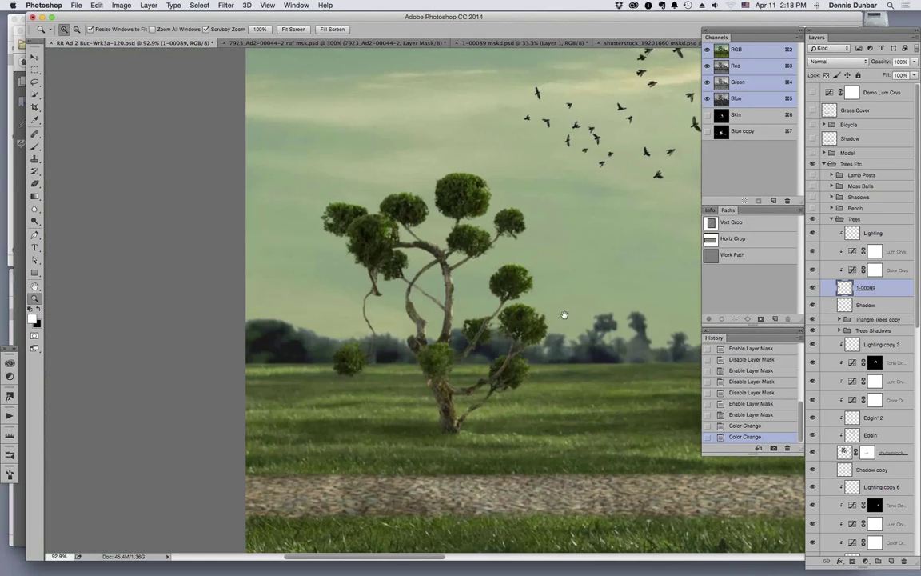
{"action": "left_click", "coordinate": [812, 289]}
{"action": "left_click", "coordinate": [812, 289]}
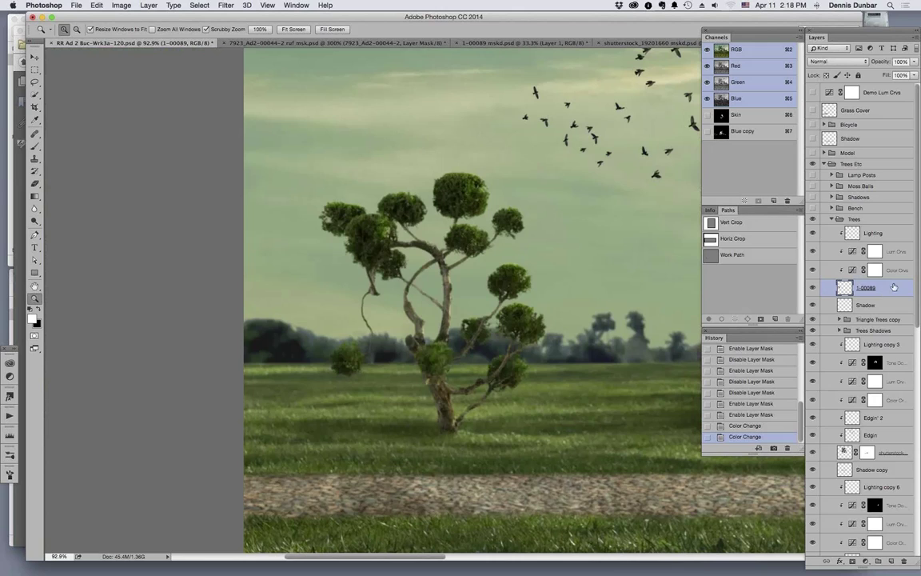
Compare the topiary tree with its Lighting layer hidden and shown, and select that layer.
{"action": "left_click", "coordinate": [813, 233]}
{"action": "left_click", "coordinate": [812, 233]}
{"action": "left_click", "coordinate": [813, 233]}
{"action": "left_click", "coordinate": [813, 233]}
{"action": "left_click", "coordinate": [871, 233]}
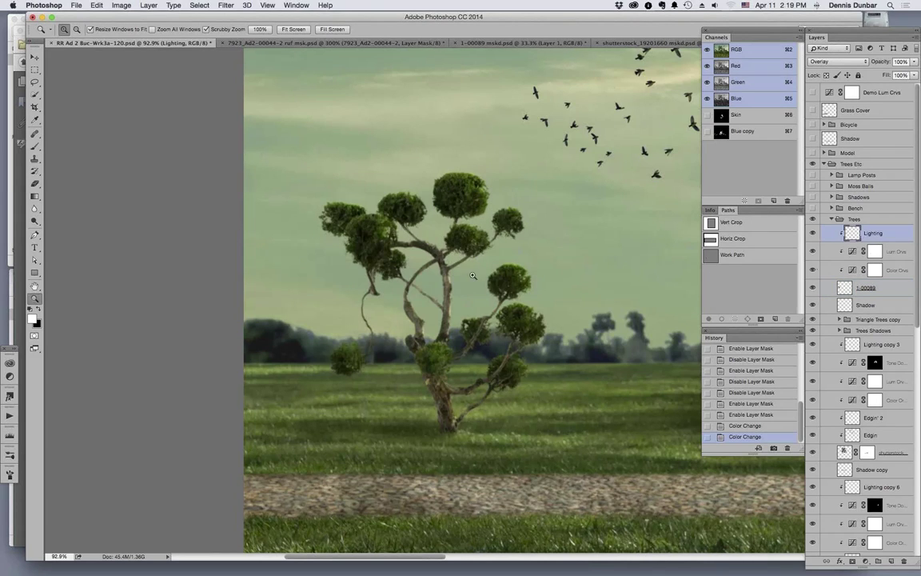
Return to the cone-shaped trees, expand the Triangle Trees copy group and look through its layers.
{"action": "left_click_drag", "start_coordinate": [607, 403], "coordinate": [288, 306]}
{"action": "left_click_drag", "start_coordinate": [386, 406], "coordinate": [237, 428]}
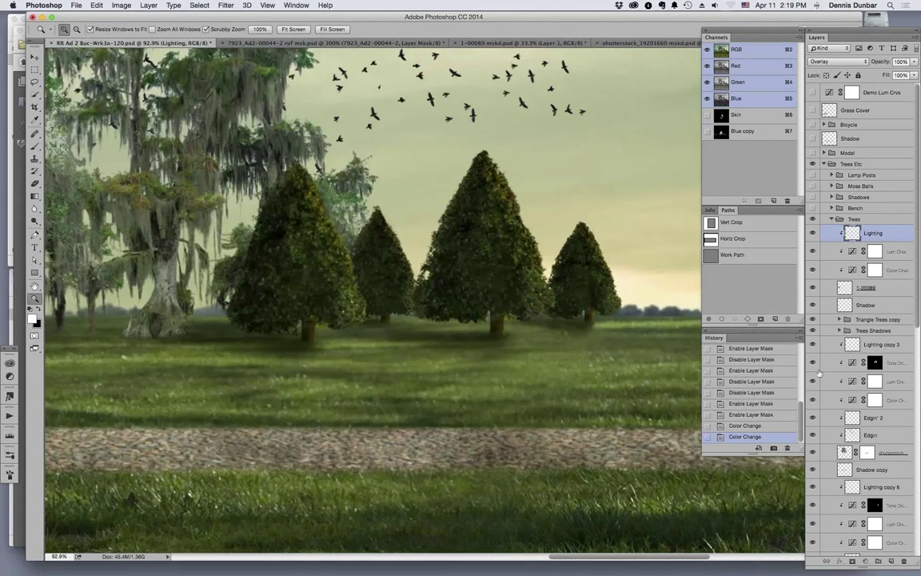
{"action": "left_click", "coordinate": [839, 319]}
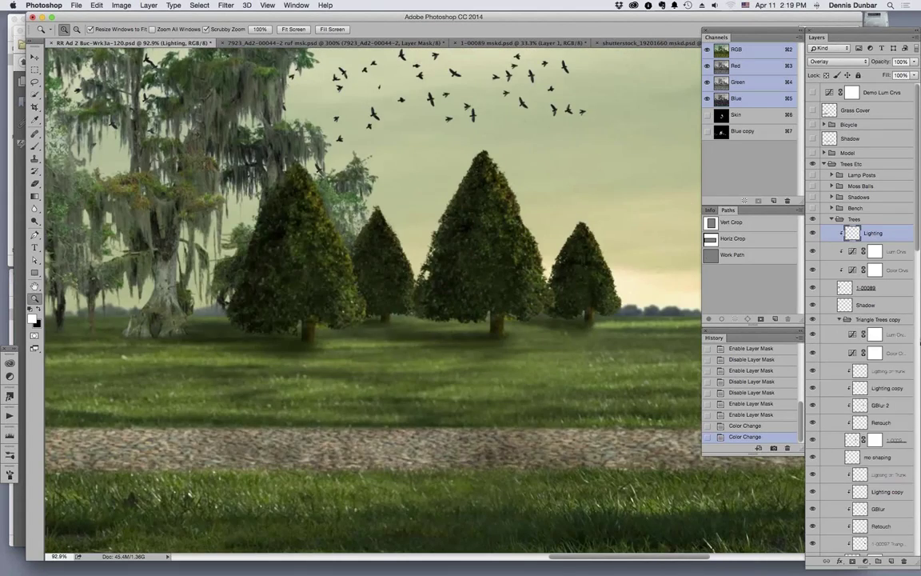
{"action": "scroll", "coordinate": [917, 303], "scroll_direction": "down", "scroll_amount": 3}
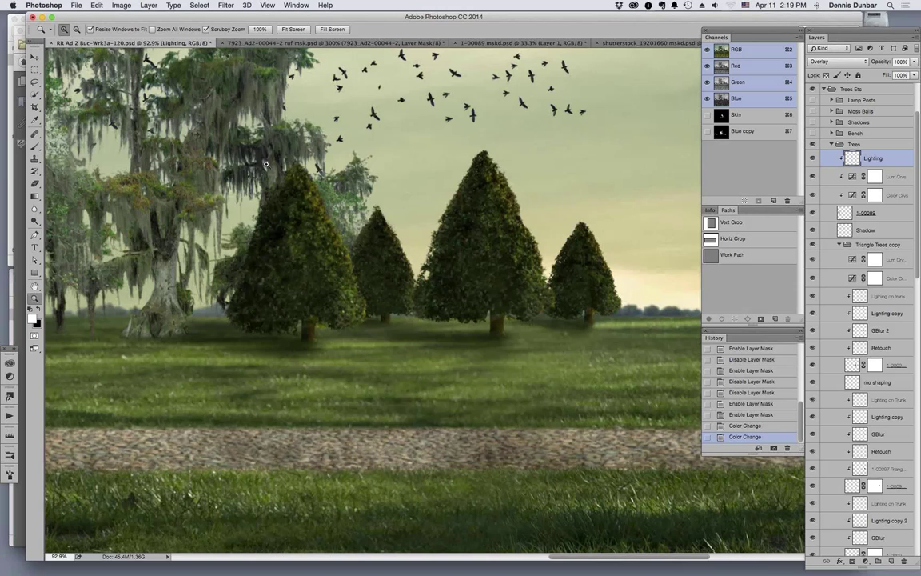
Switch to Adobe Bridge, preview 1-00097 mskd.psd and 1-00097 Triangle Tree.psd, and return to the composite in Photoshop.
{"action": "key", "text": "super+Tab"}
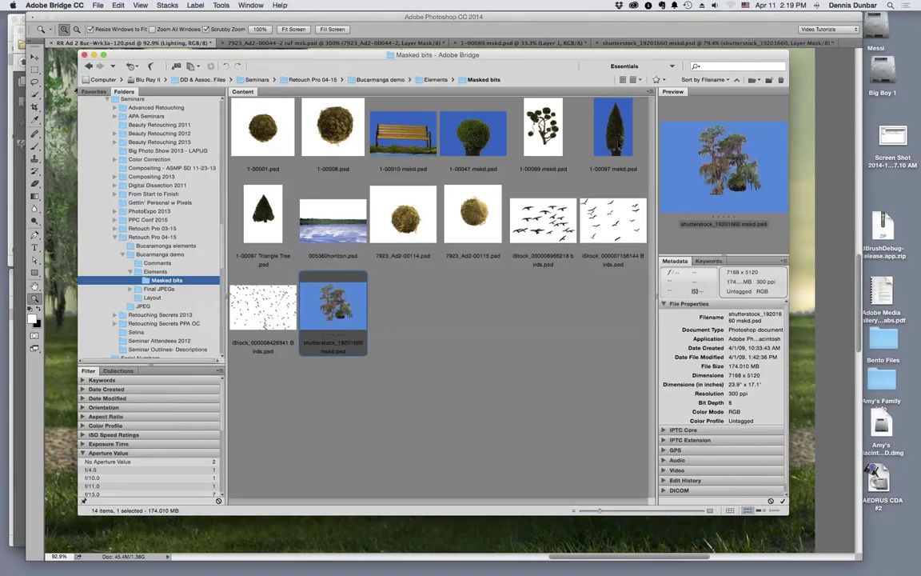
{"action": "left_click", "coordinate": [614, 124]}
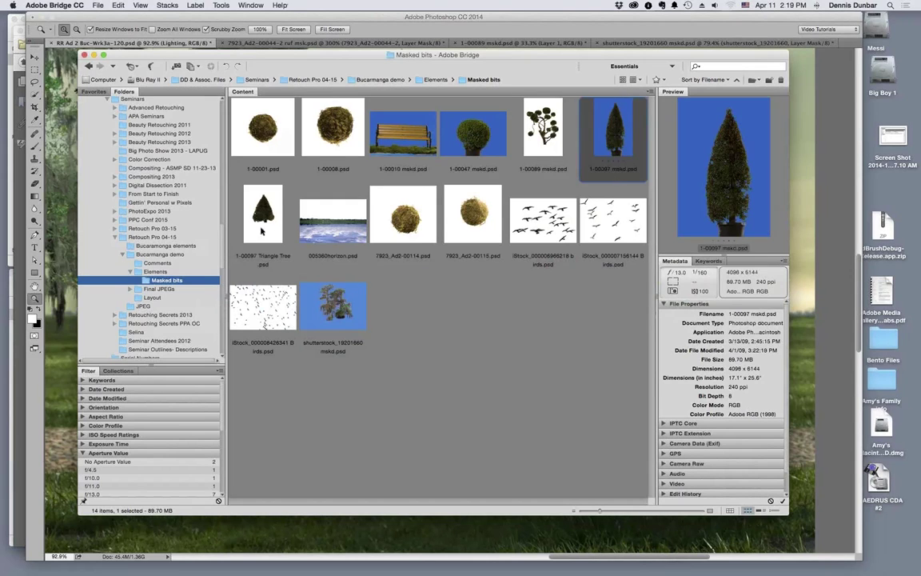
{"action": "left_click", "coordinate": [242, 204]}
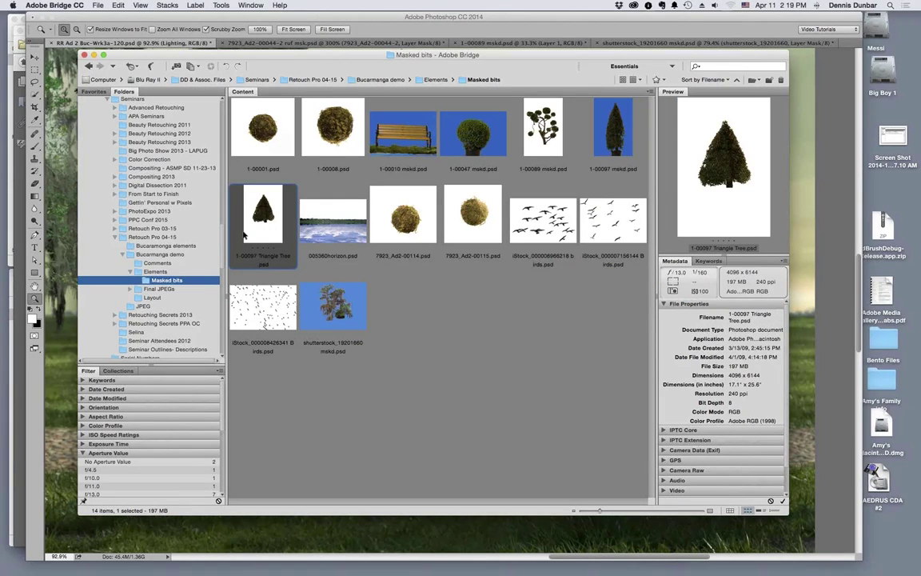
{"action": "left_click", "coordinate": [838, 67]}
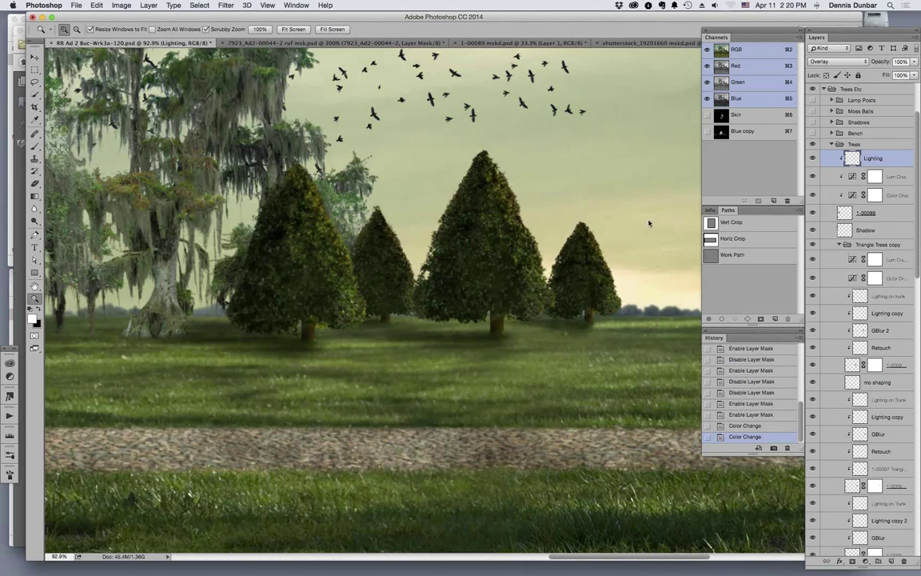
Compare the whole scene with the Triangle Trees copy group hidden and shown, and collapse the group.
{"action": "left_click", "coordinate": [510, 195], "text": "alt"}
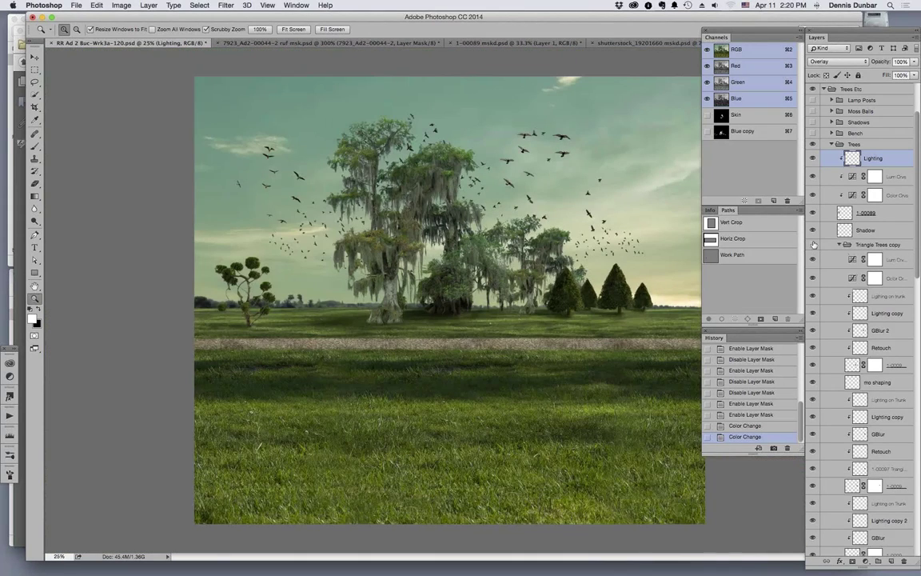
{"action": "left_click", "coordinate": [812, 244]}
{"action": "left_click", "coordinate": [813, 245]}
{"action": "left_click", "coordinate": [839, 245]}
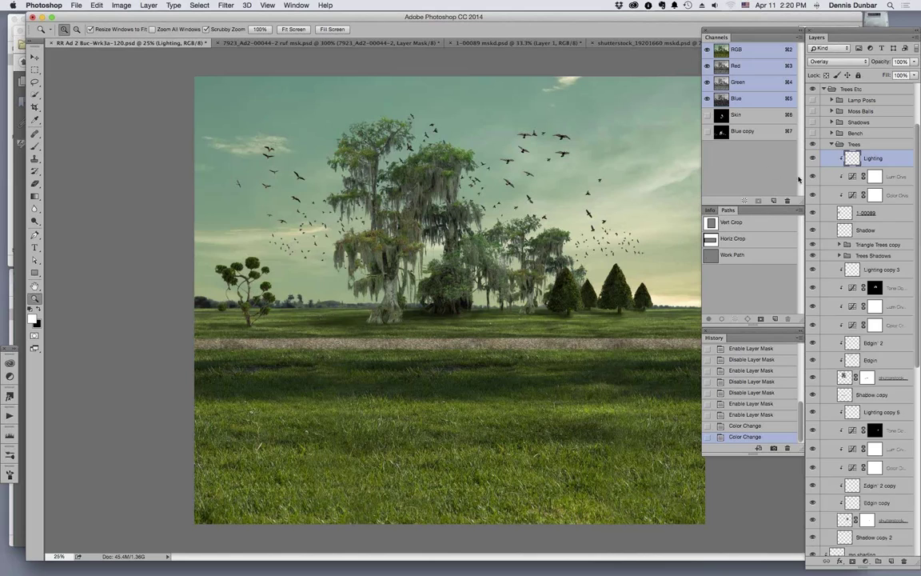
Show the Bench group, collapse the Trees group, and expand the Bench group to select its bench image layer.
{"action": "left_click", "coordinate": [813, 133]}
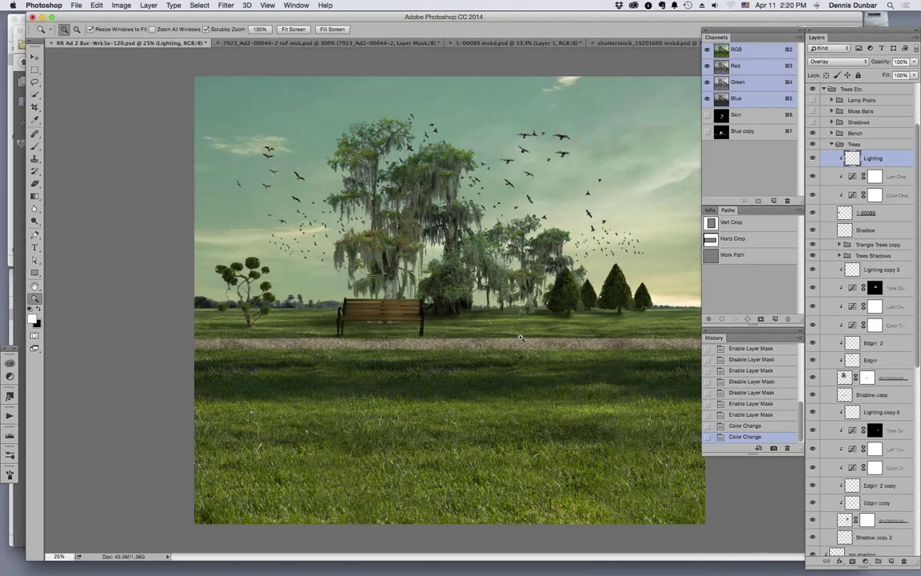
{"action": "left_click", "coordinate": [831, 144]}
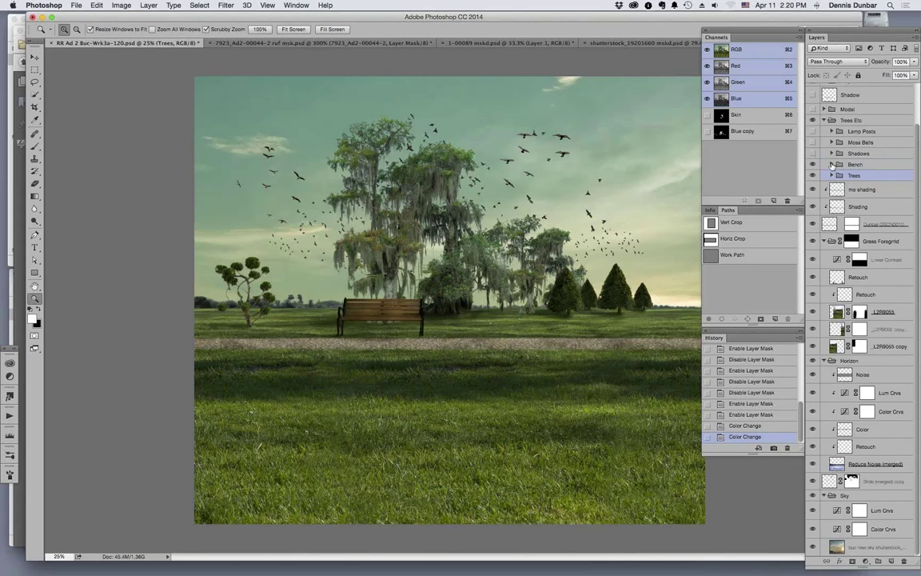
{"action": "left_click", "coordinate": [831, 144]}
{"action": "left_click", "coordinate": [879, 252]}
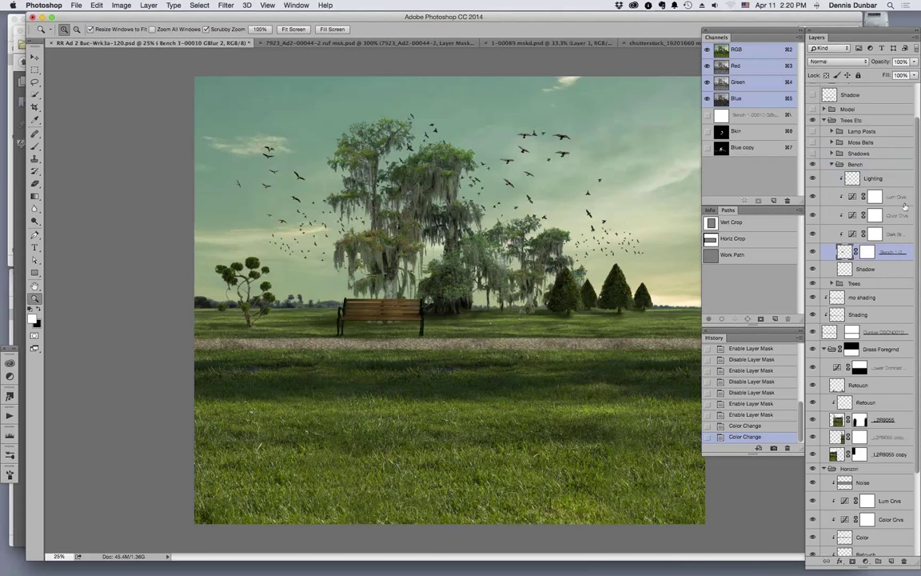
Compare the bench with its three curves layers hidden and shown, and do the same with its Lighting layer.
{"action": "left_click_drag", "start_coordinate": [812, 196], "coordinate": [813, 233]}
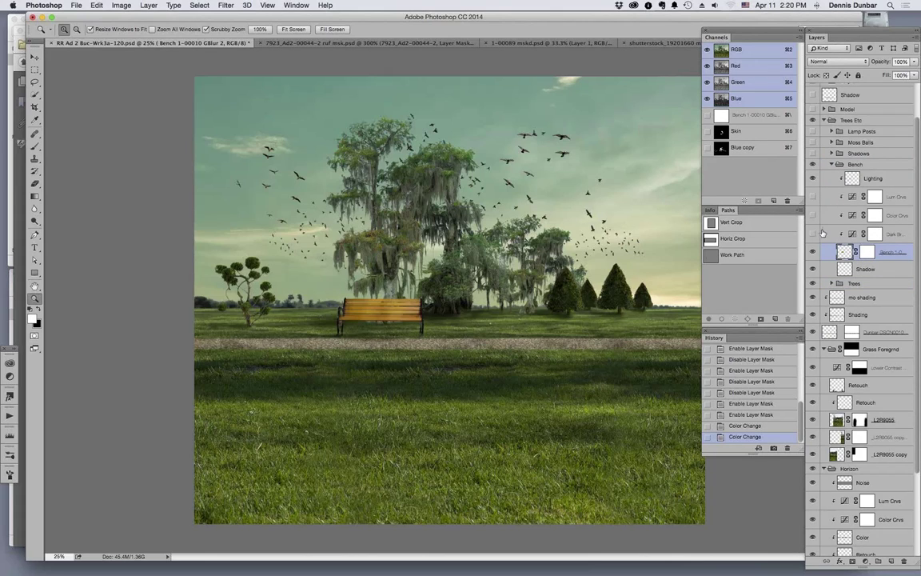
{"action": "left_click_drag", "start_coordinate": [812, 196], "coordinate": [813, 234]}
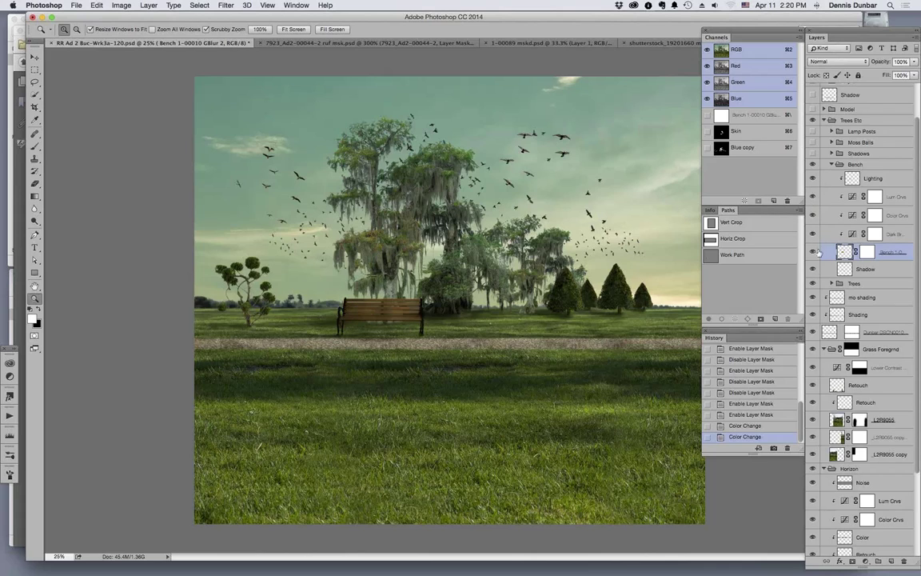
{"action": "left_click", "coordinate": [815, 179]}
{"action": "left_click", "coordinate": [813, 178]}
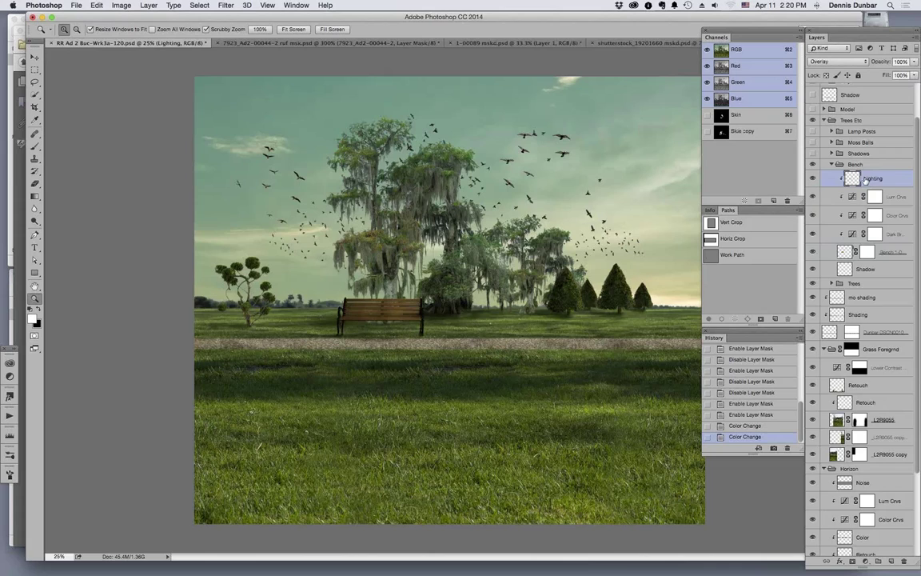
Collapse the Bench group and show the Shadows, Moss Balls and Lamp Posts groups.
{"action": "left_click", "coordinate": [831, 163]}
{"action": "left_click", "coordinate": [813, 153]}
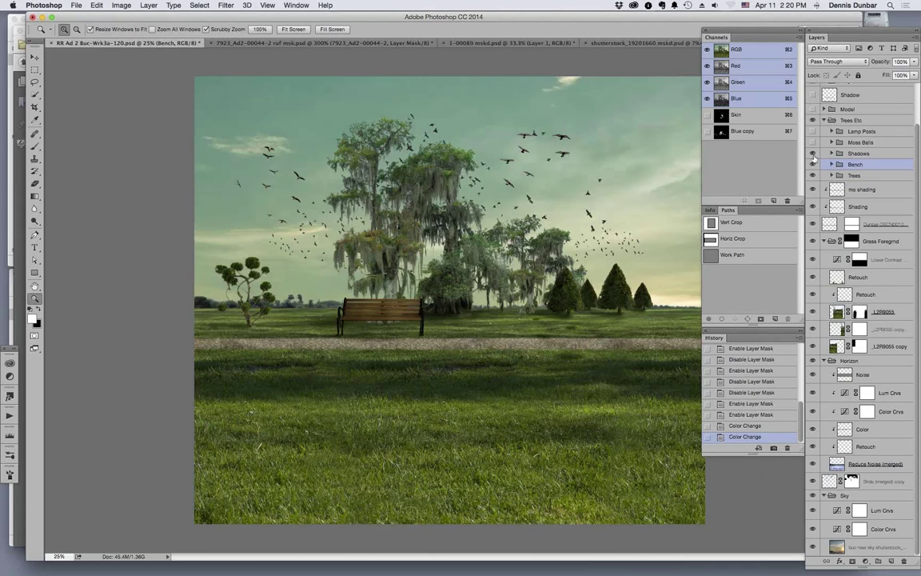
{"action": "left_click", "coordinate": [813, 142]}
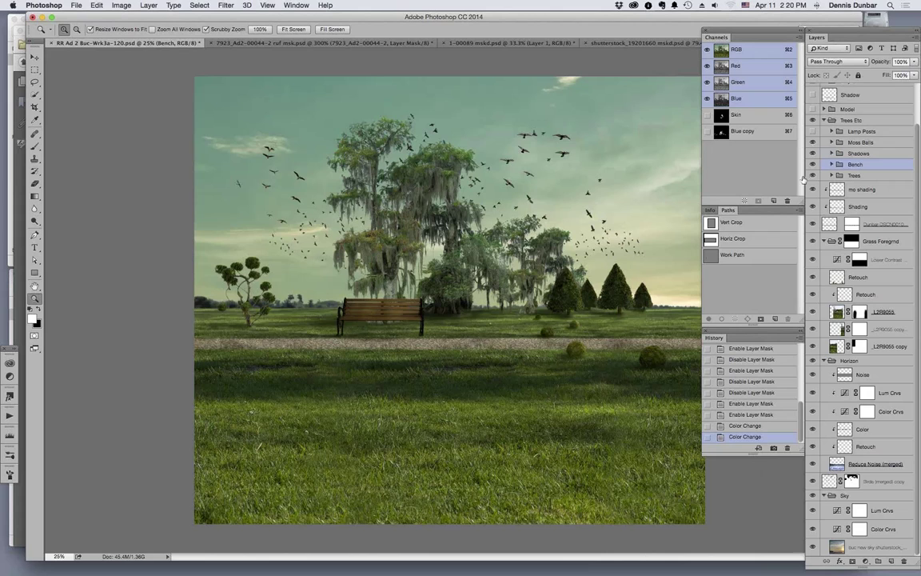
{"action": "left_click", "coordinate": [813, 131]}
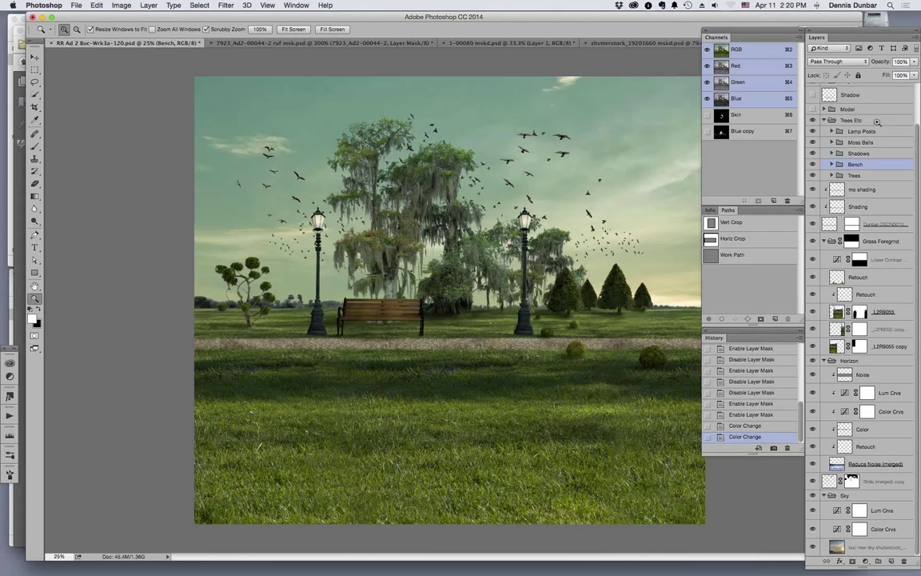
Inspect the lamp posts, bench and moss balls up close, and return to a view of the whole composite.
{"action": "left_click_drag", "start_coordinate": [533, 240], "coordinate": [533, 240]}
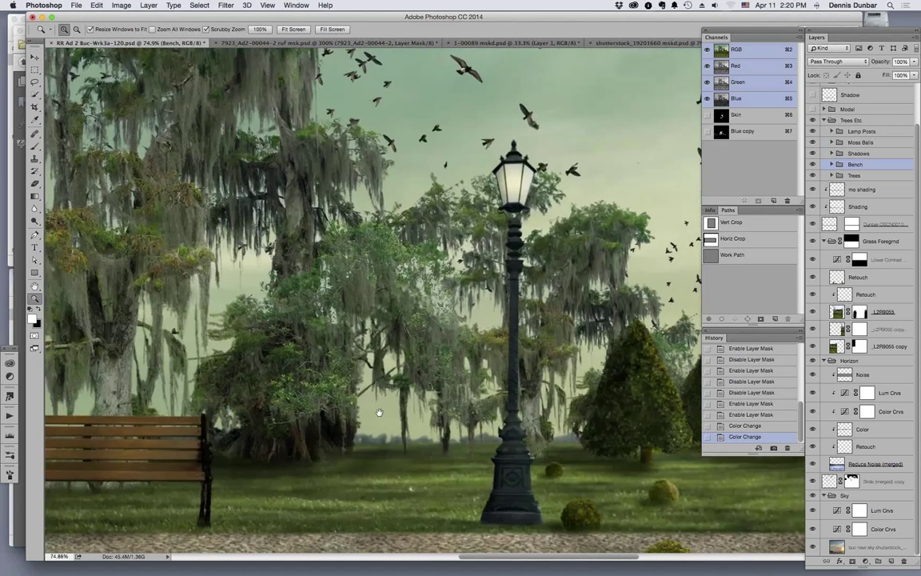
{"action": "scroll", "coordinate": [380, 411], "scroll_direction": "left", "scroll_amount": 10}
{"action": "scroll", "coordinate": [379, 411], "scroll_direction": "down", "scroll_amount": 4}
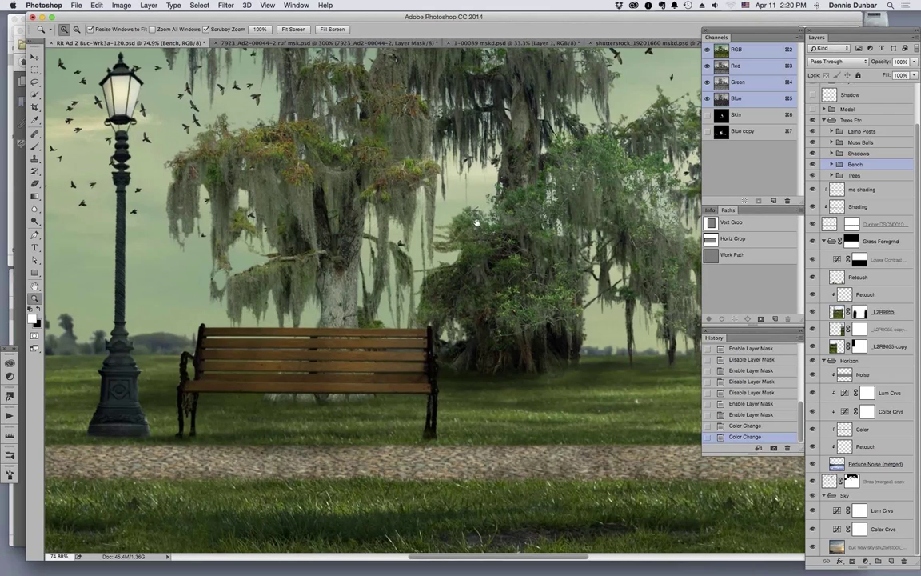
{"action": "scroll", "coordinate": [495, 220], "scroll_direction": "right", "scroll_amount": 10}
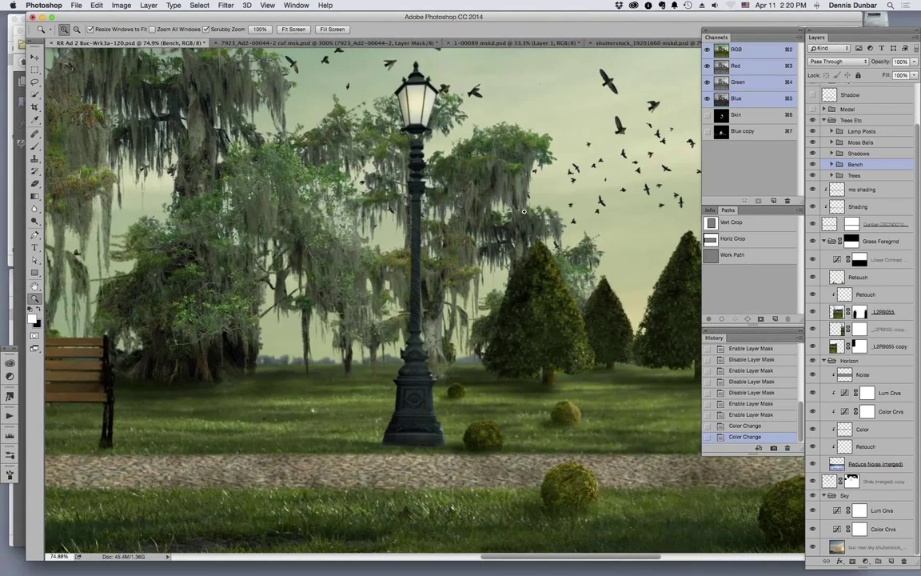
{"action": "left_click", "coordinate": [525, 216], "text": "alt"}
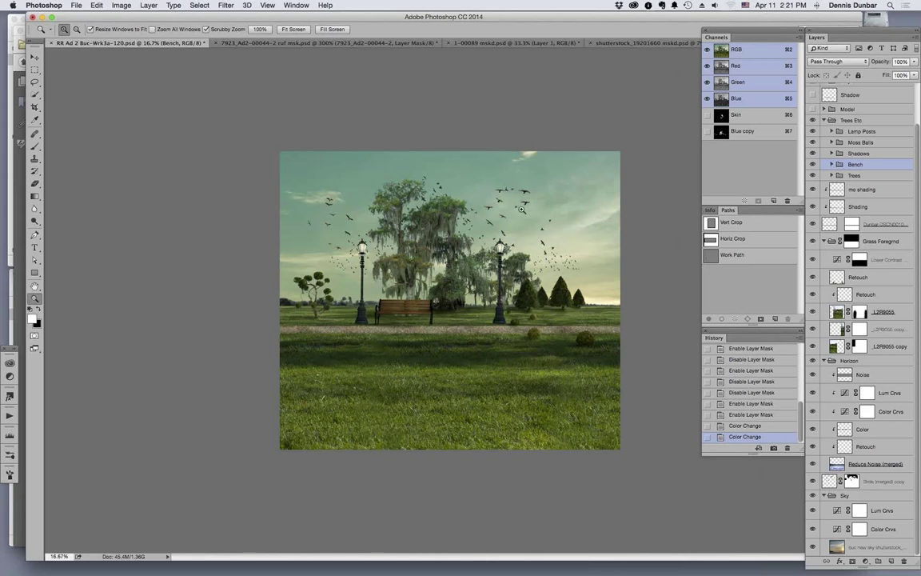
{"action": "left_click_drag", "start_coordinate": [518, 279], "coordinate": [581, 140]}
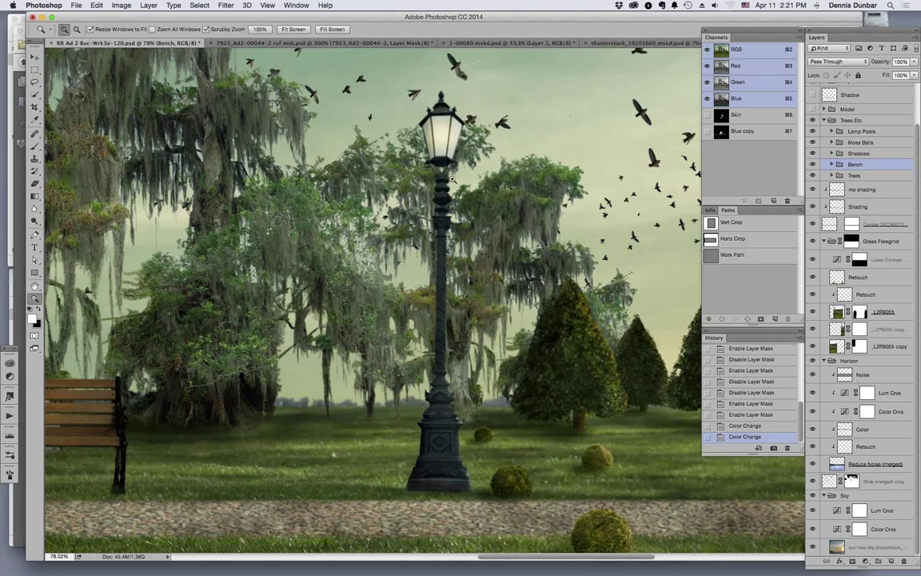
{"action": "key", "text": "super+0"}
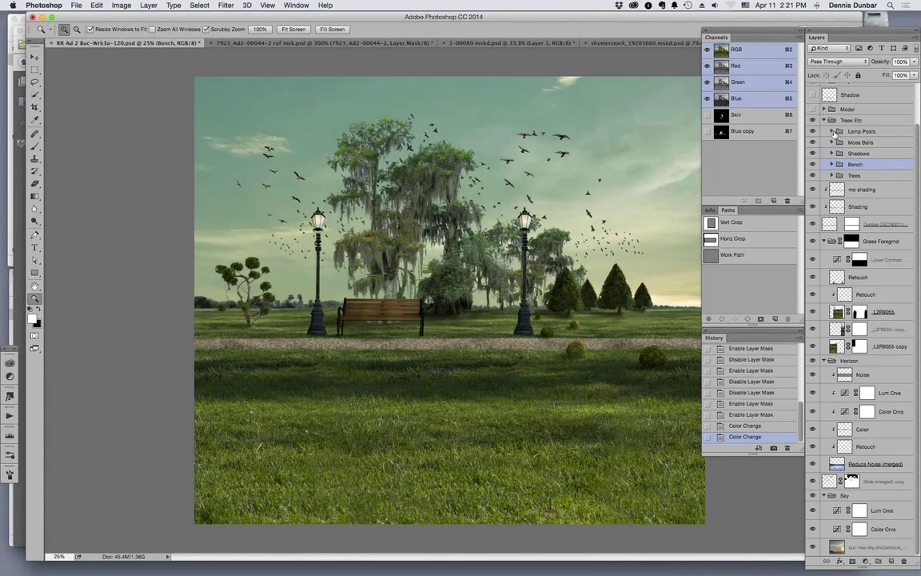
Expand the Lamp Posts group and hide the Lighting, Color copy 2 and Lighting copy 5 layers on the lamp beside the cone-shaped trees.
{"action": "left_click", "coordinate": [831, 131]}
{"action": "left_click_drag", "start_coordinate": [530, 220], "coordinate": [606, 254]}
{"action": "left_click", "coordinate": [831, 131]}
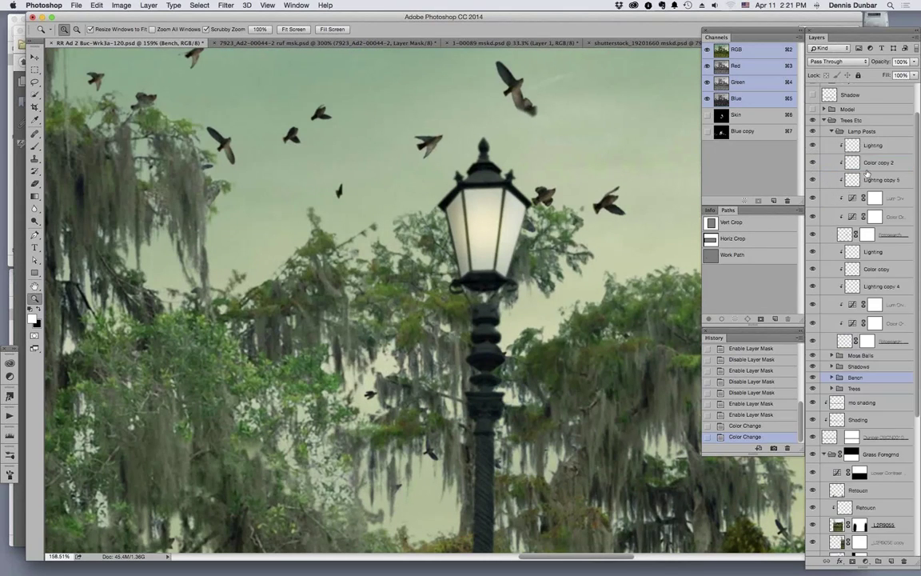
{"action": "left_click_drag", "start_coordinate": [815, 144], "coordinate": [814, 181]}
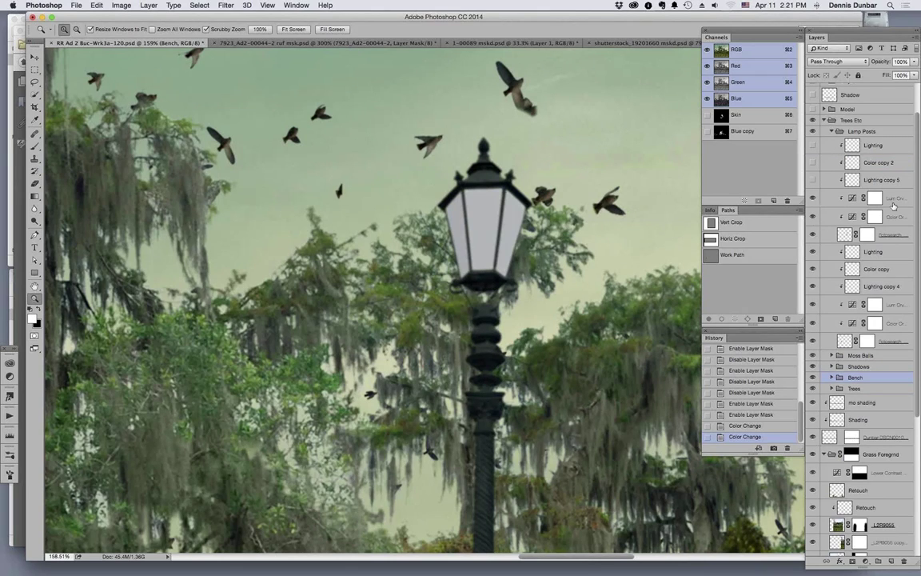
Show the Lighting copy 5, Color copy 2 and Lighting layers of the lamp post again and check the lit lamp in the whole composite.
{"action": "left_click", "coordinate": [813, 180]}
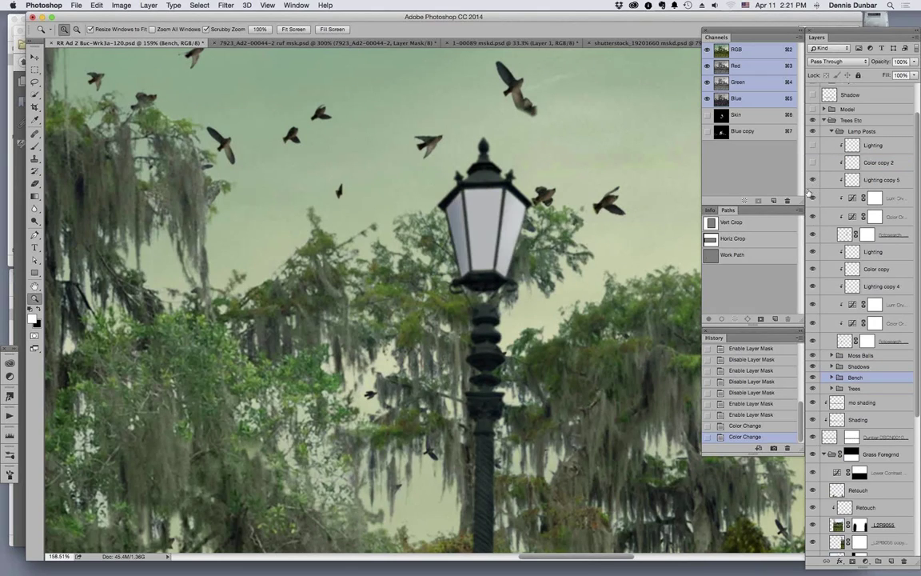
{"action": "left_click", "coordinate": [872, 184]}
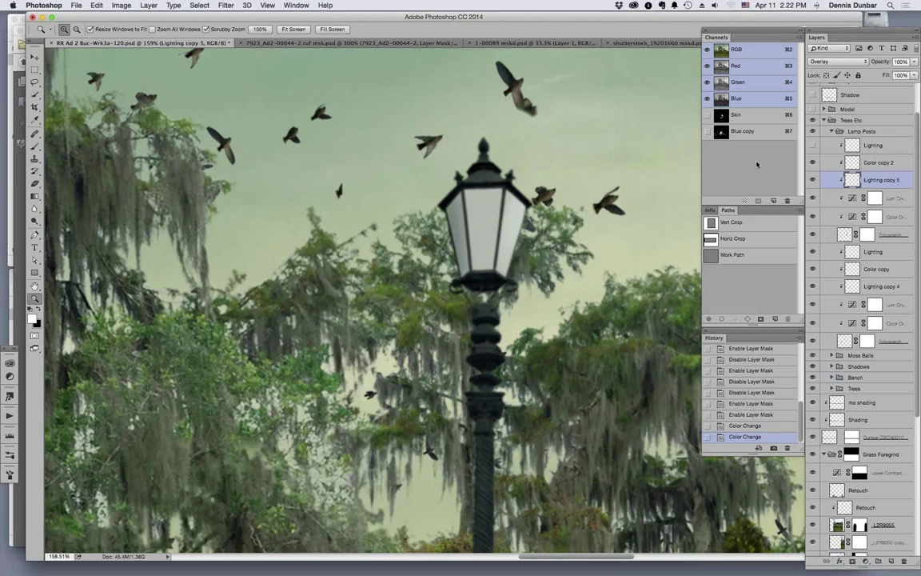
{"action": "left_click", "coordinate": [812, 146]}
{"action": "left_click", "coordinate": [875, 146]}
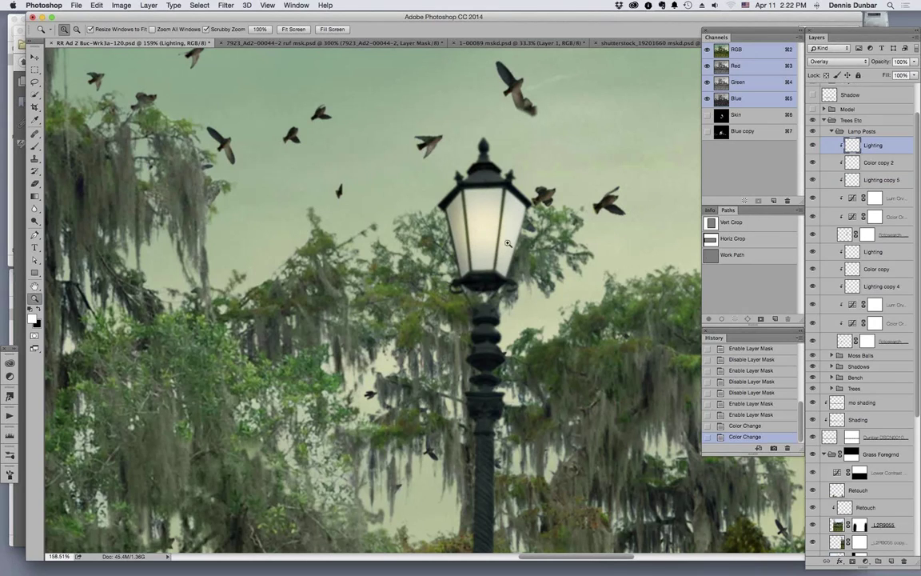
{"action": "key", "text": "super+h"}
{"action": "key", "text": "super+minus"}
{"action": "key", "text": "super+minus"}
{"action": "key", "text": "super+minus"}
{"action": "key", "text": "super+minus"}
{"action": "key", "text": "super+minus"}
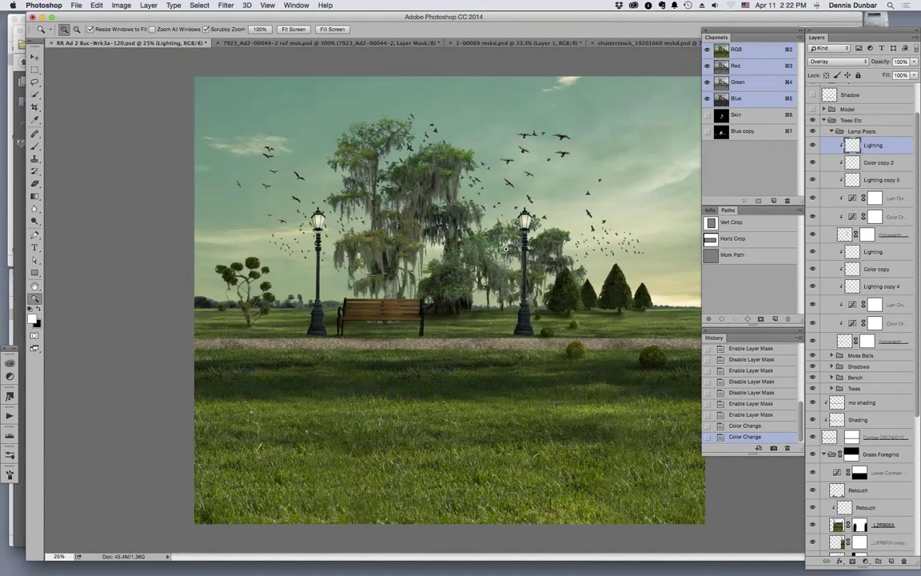
Collapse the Trees Etc group, and show and expand the Model group.
{"action": "left_click", "coordinate": [824, 120]}
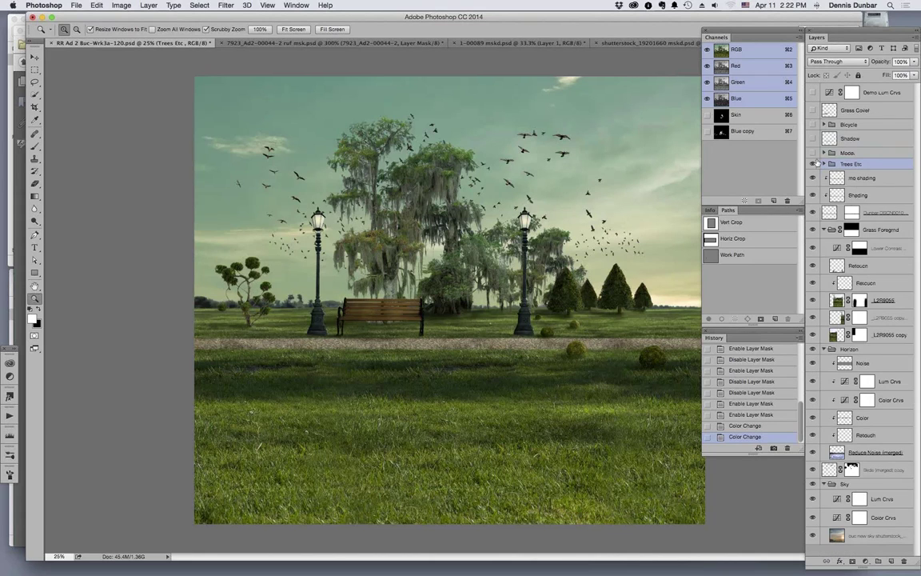
{"action": "left_click", "coordinate": [813, 152]}
{"action": "left_click", "coordinate": [823, 153]}
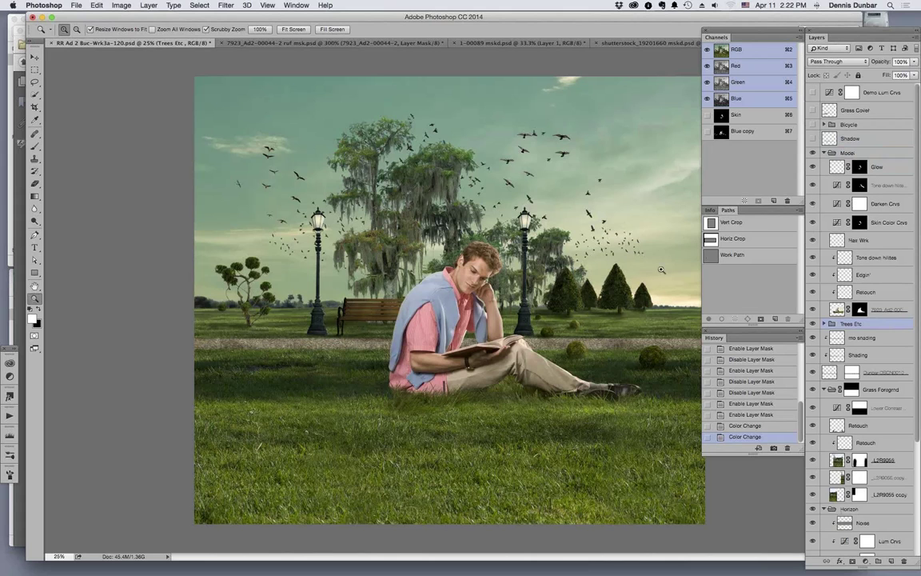
Hide every layer in the Model group from Glow down to Retouch, leaving only the masked model photo visible.
{"action": "mouse_move", "coordinate": [548, 350]}
{"action": "left_mouse_down"}
{"action": "mouse_move", "coordinate": [589, 356]}
{"action": "mouse_move", "coordinate": [536, 345]}
{"action": "left_mouse_up"}
{"action": "scroll", "coordinate": [535, 345], "scroll_direction": "up", "scroll_amount": 5}
{"action": "scroll", "coordinate": [536, 345], "scroll_direction": "left", "scroll_amount": 5}
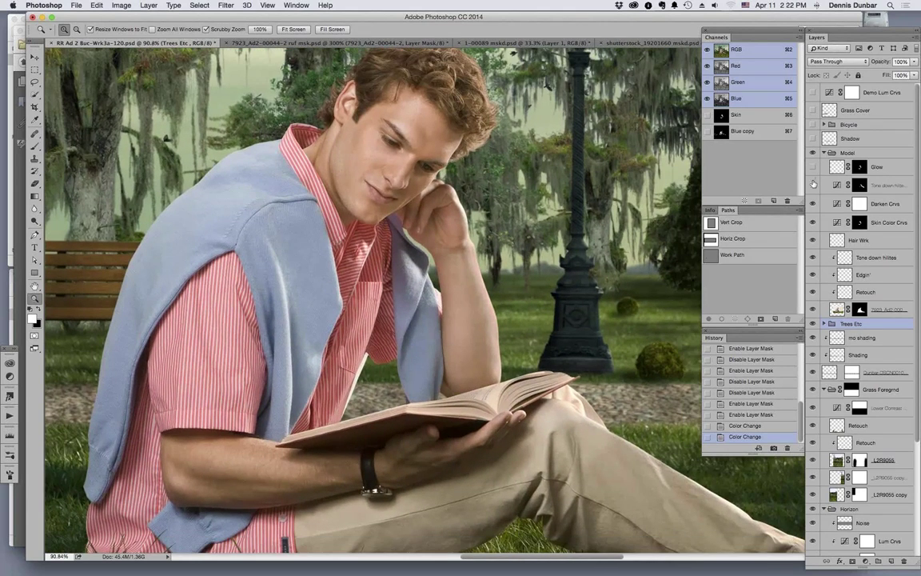
{"action": "left_click_drag", "start_coordinate": [813, 183], "coordinate": [813, 284]}
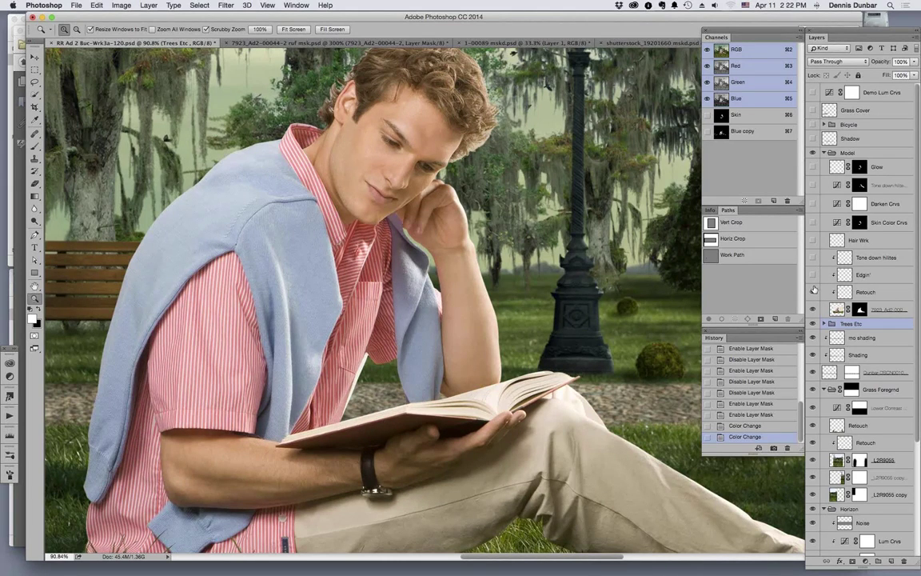
Show the model's Retouch layer and inspect the shirt, sweater and face up close.
{"action": "left_click", "coordinate": [813, 292]}
{"action": "left_click_drag", "start_coordinate": [319, 416], "coordinate": [323, 304]}
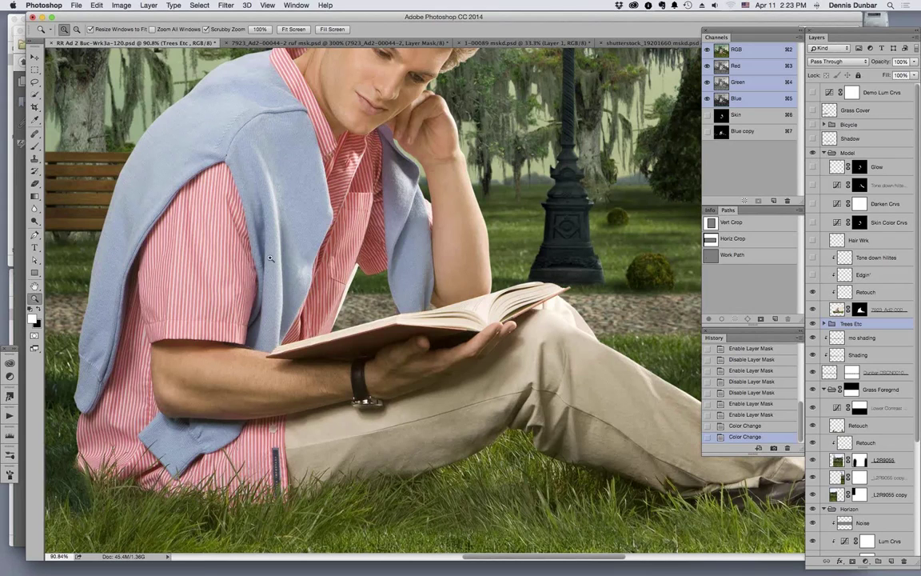
{"action": "left_click_drag", "start_coordinate": [251, 228], "coordinate": [286, 234]}
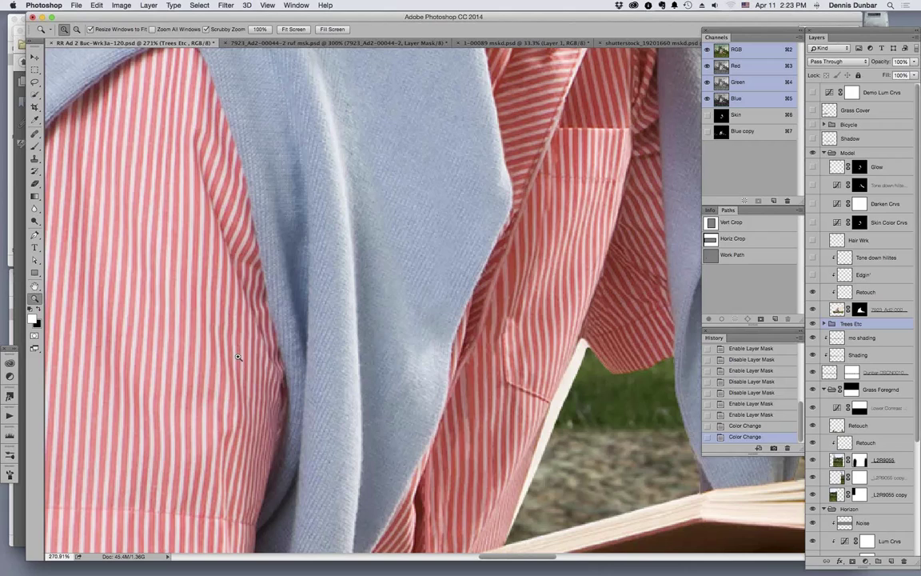
{"action": "key", "text": "super+h"}
{"action": "key", "text": "super+0"}
{"action": "key", "text": "super+1"}
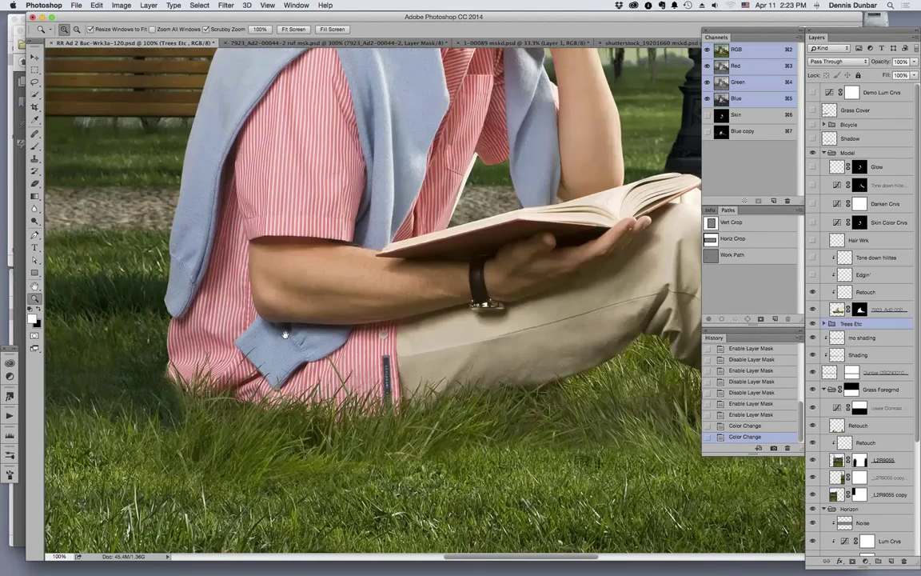
{"action": "left_click_drag", "start_coordinate": [284, 334], "coordinate": [245, 528]}
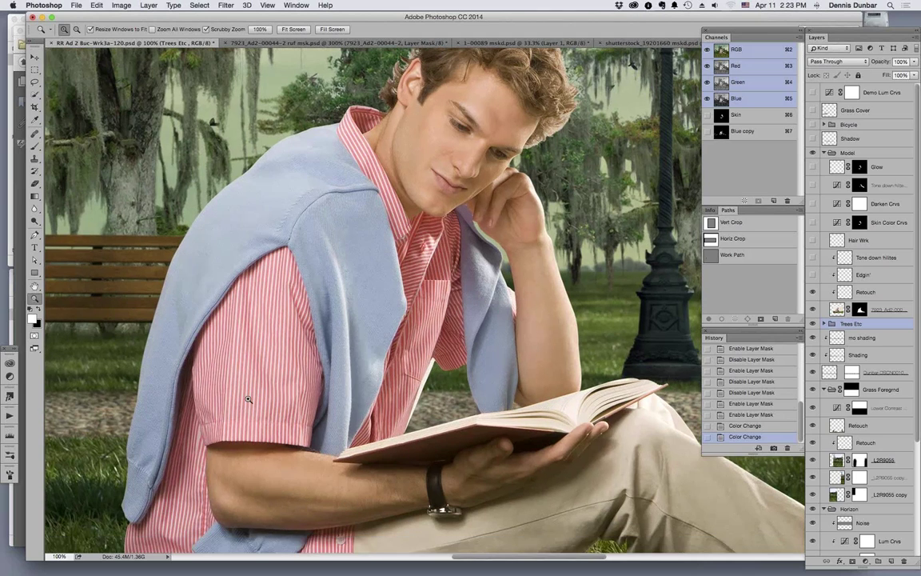
{"action": "left_click_drag", "start_coordinate": [518, 349], "coordinate": [426, 385]}
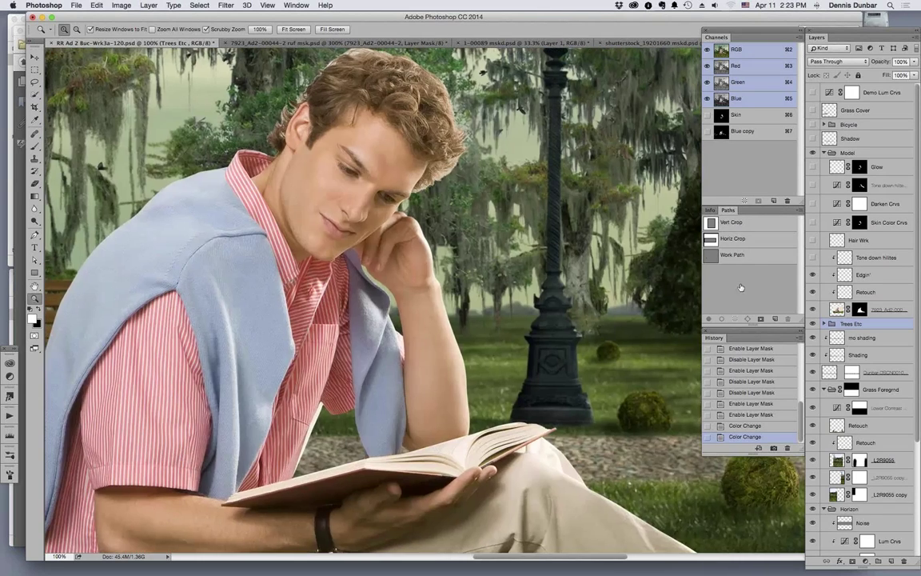
Show the model's Edgin', Tone down hilites and Hair Wrk layers and check the figure in its surroundings.
{"action": "left_click", "coordinate": [812, 275]}
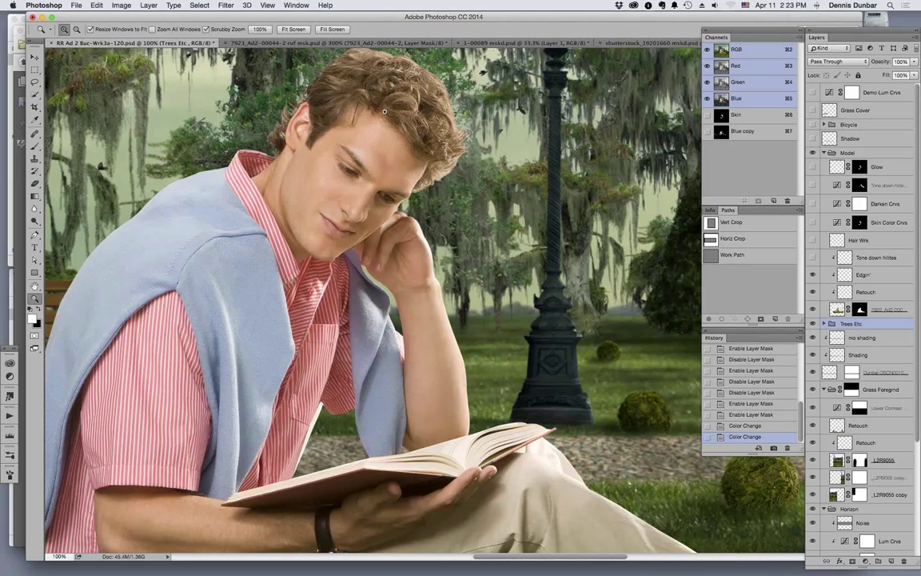
{"action": "left_click", "coordinate": [812, 258]}
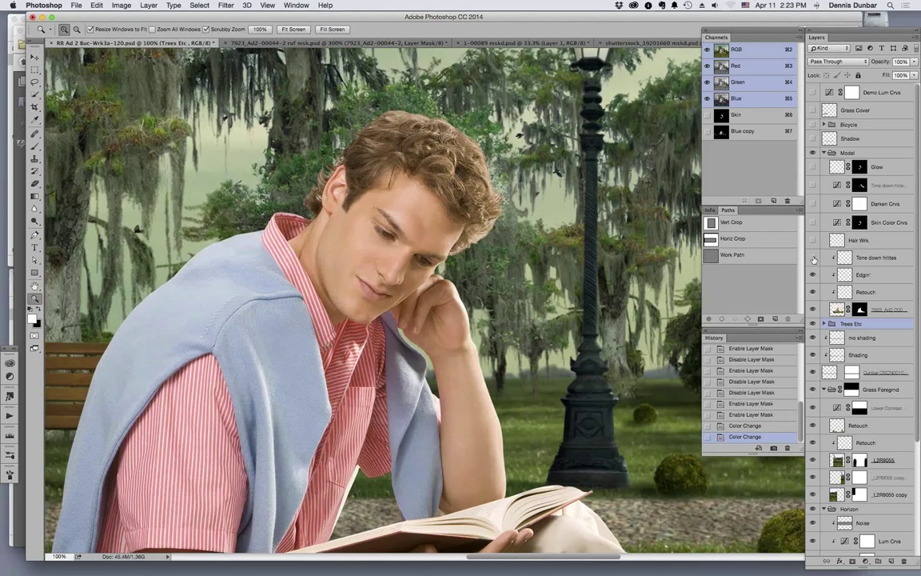
{"action": "left_click", "coordinate": [812, 240]}
{"action": "key", "text": "super+h"}
{"action": "key", "text": "super+minus"}
{"action": "key", "text": "super+minus"}
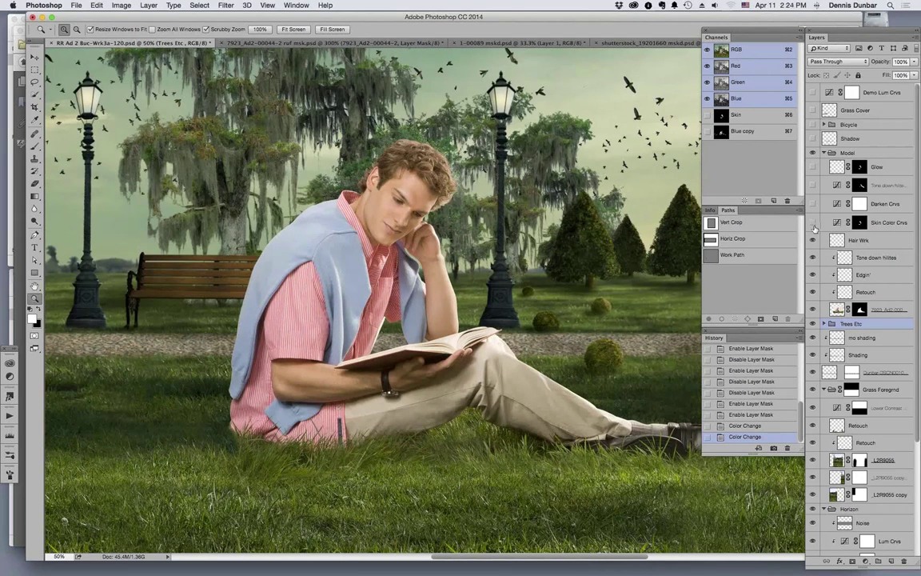
Show the Skin Color Crvs layer and examine its mask on its own and as a red overlay on the model.
{"action": "left_click", "coordinate": [888, 222]}
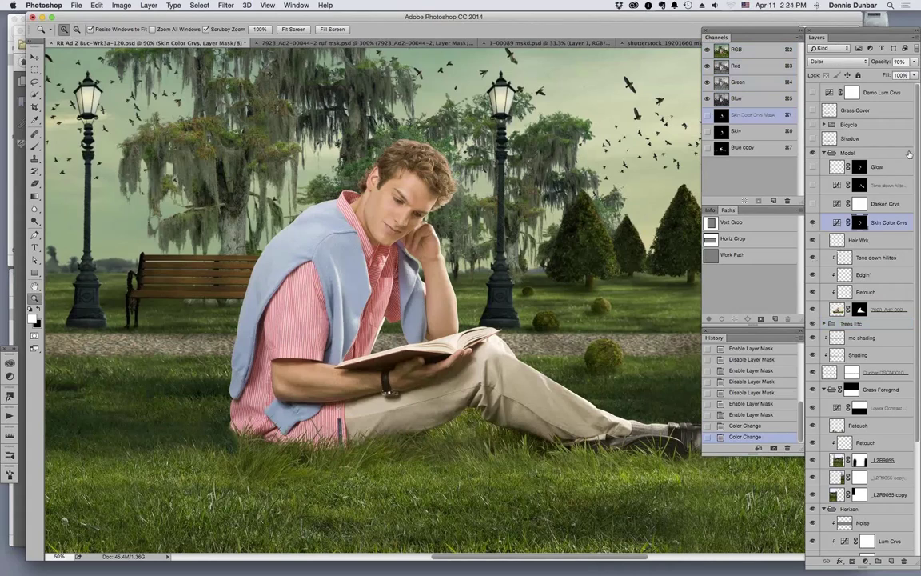
{"action": "key", "text": "alt"}
{"action": "left_click", "coordinate": [860, 223], "text": "alt"}
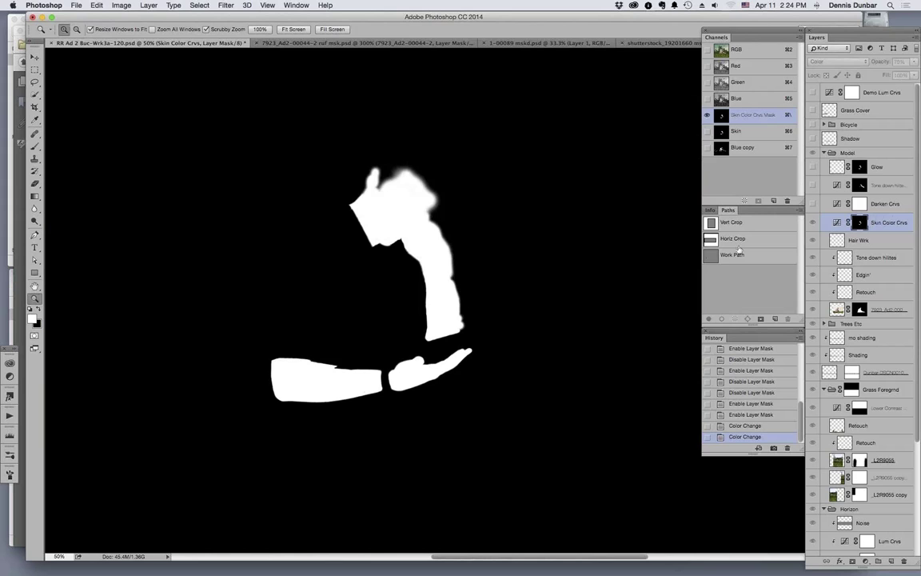
{"action": "left_click", "coordinate": [830, 221]}
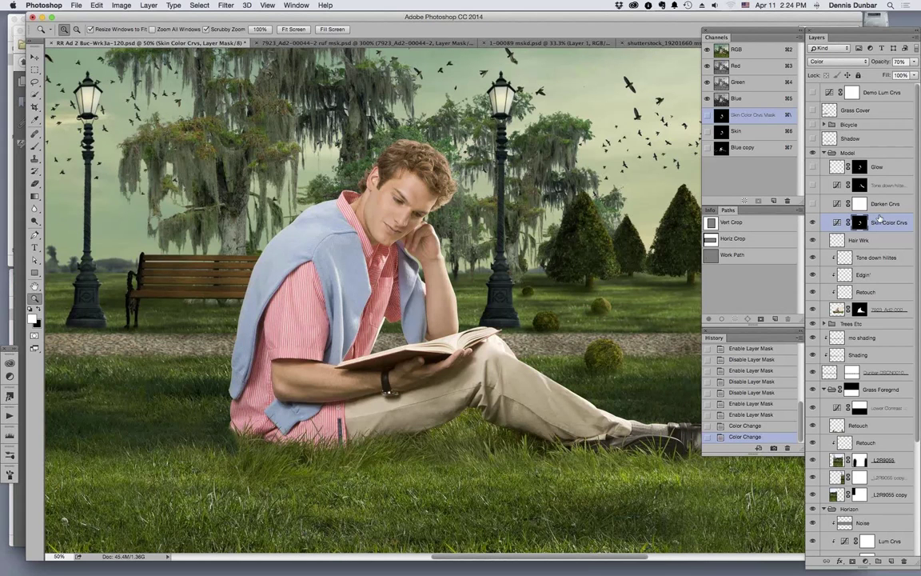
{"action": "key", "text": "x"}
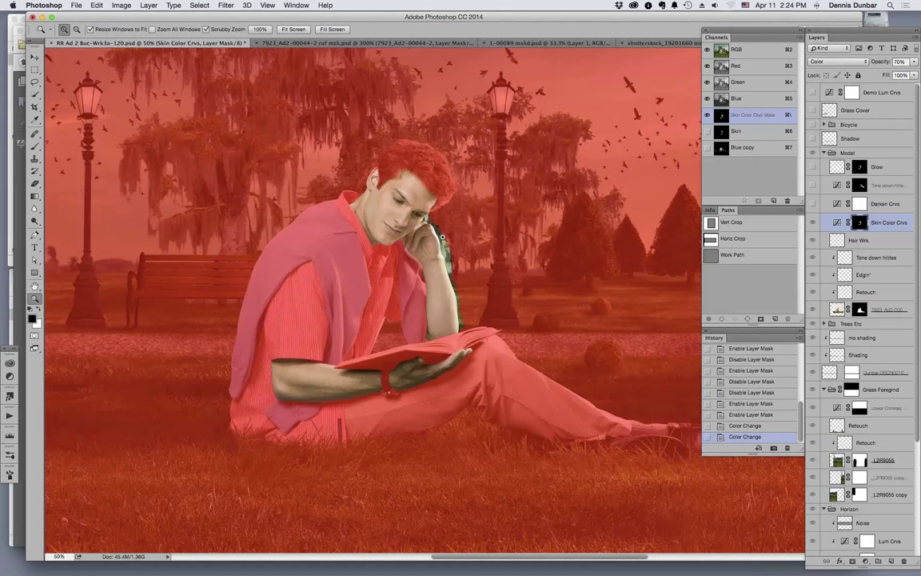
{"action": "left_click", "coordinate": [444, 241]}
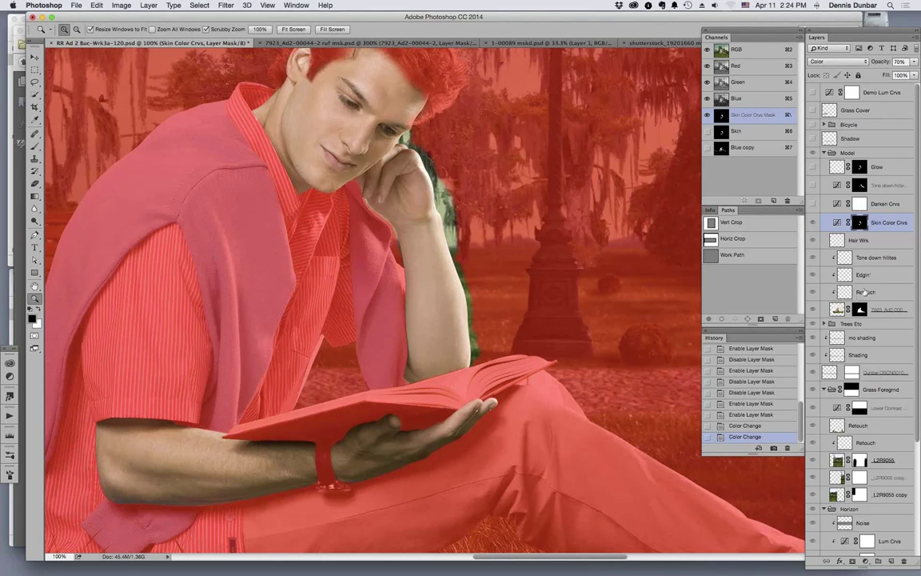
{"action": "key", "text": "x"}
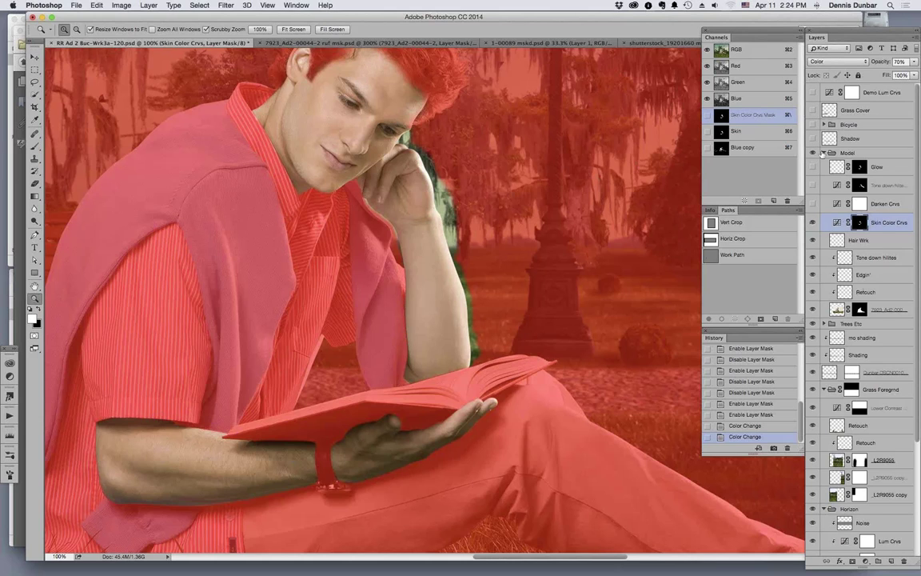
{"action": "key", "text": "backslash"}
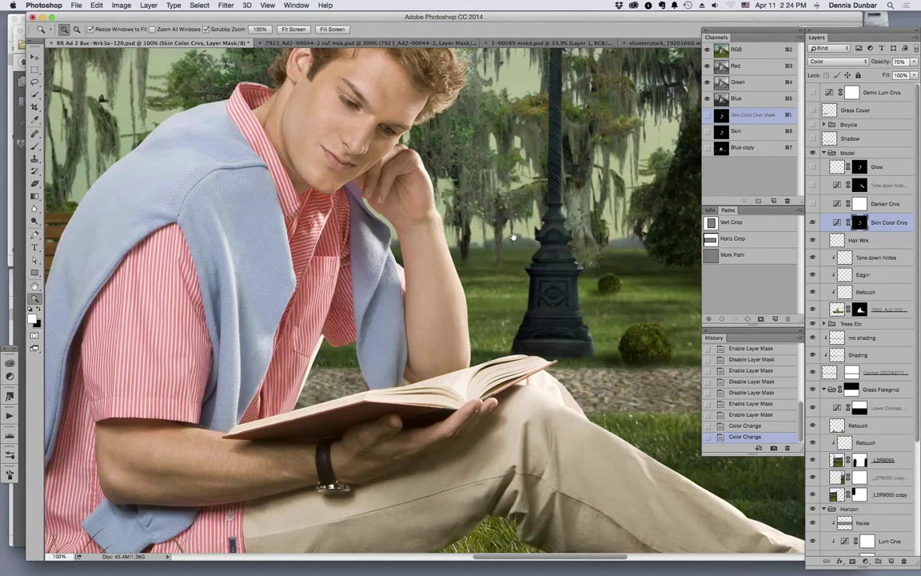
Show the Darken Crvs layer and examine its RGB curve.
{"action": "left_click_drag", "start_coordinate": [512, 236], "coordinate": [497, 204]}
{"action": "left_click", "coordinate": [888, 204]}
{"action": "double_click", "coordinate": [836, 204]}
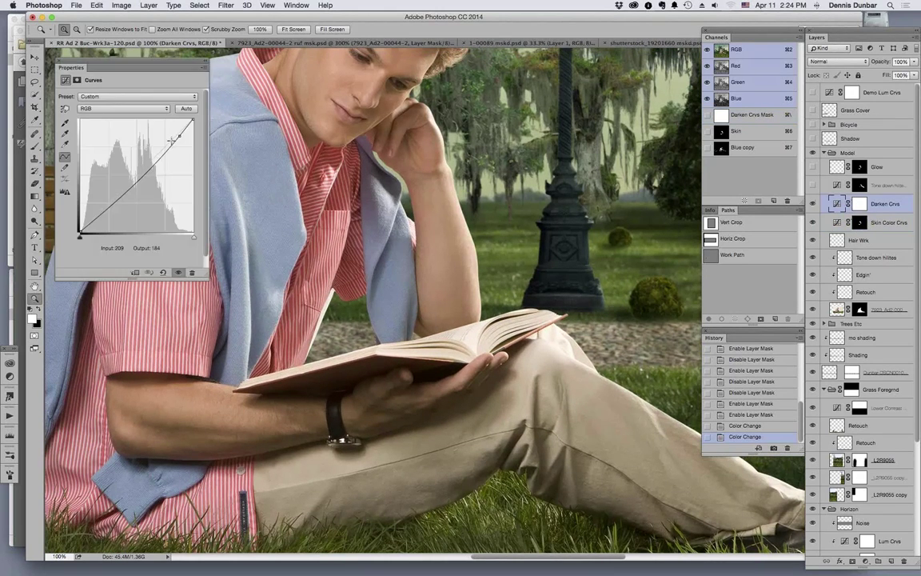
{"action": "left_click", "coordinate": [60, 61]}
Show the Tone down hilites Crvs layer, compare the model with it off and on, and examine its RGB curve.
{"action": "left_click", "coordinate": [875, 186]}
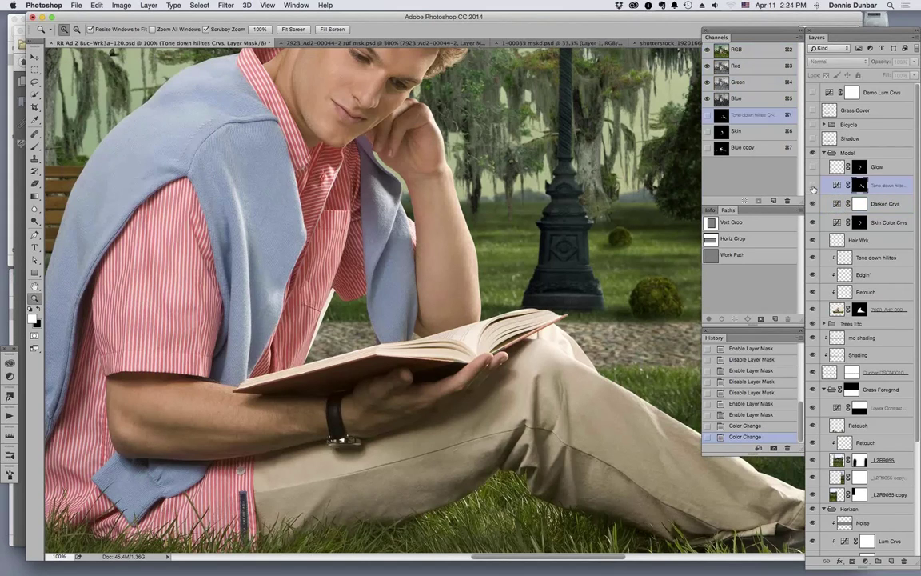
{"action": "left_click", "coordinate": [812, 185]}
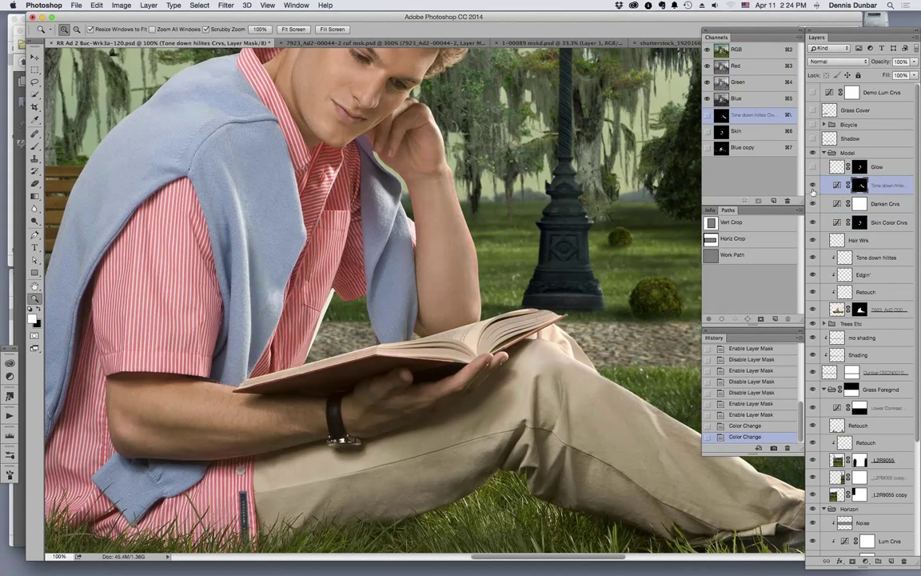
{"action": "left_click", "coordinate": [813, 186]}
{"action": "left_click", "coordinate": [813, 186]}
{"action": "left_click_drag", "start_coordinate": [625, 410], "coordinate": [436, 331]}
{"action": "key", "text": "super+2"}
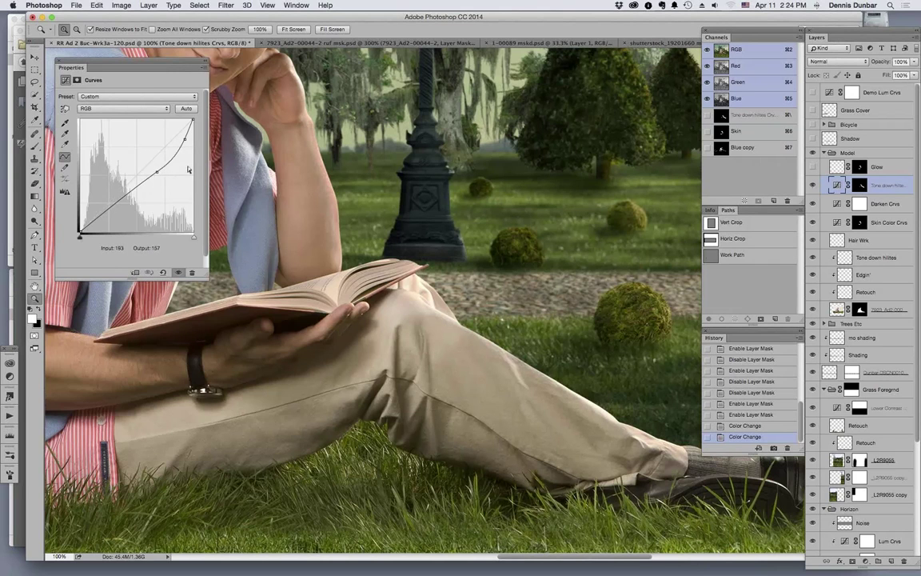
Examine the Tone down hilites Crvs mask alone and as a red overlay, and compare the trousers and shoes with the layer off and on.
{"action": "key", "text": "alt"}
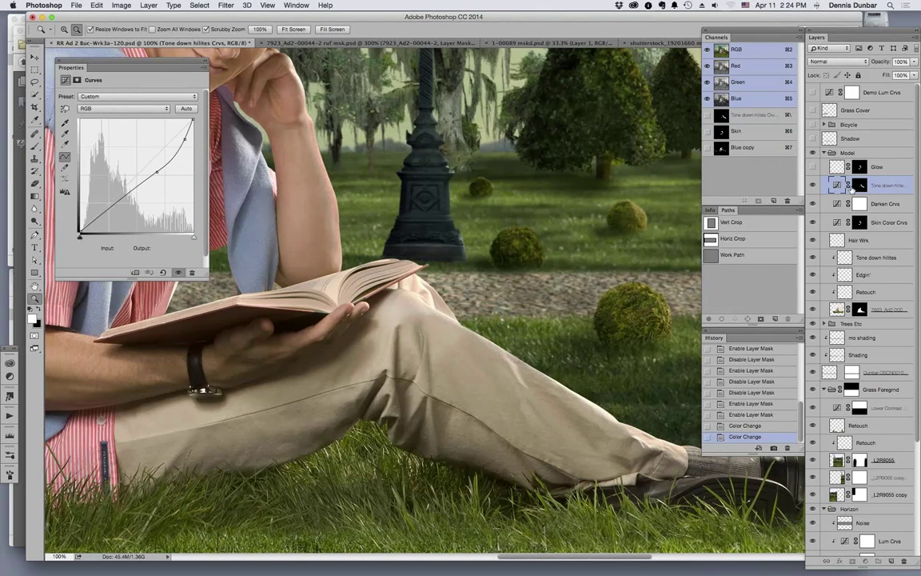
{"action": "key", "text": "super+backslash"}
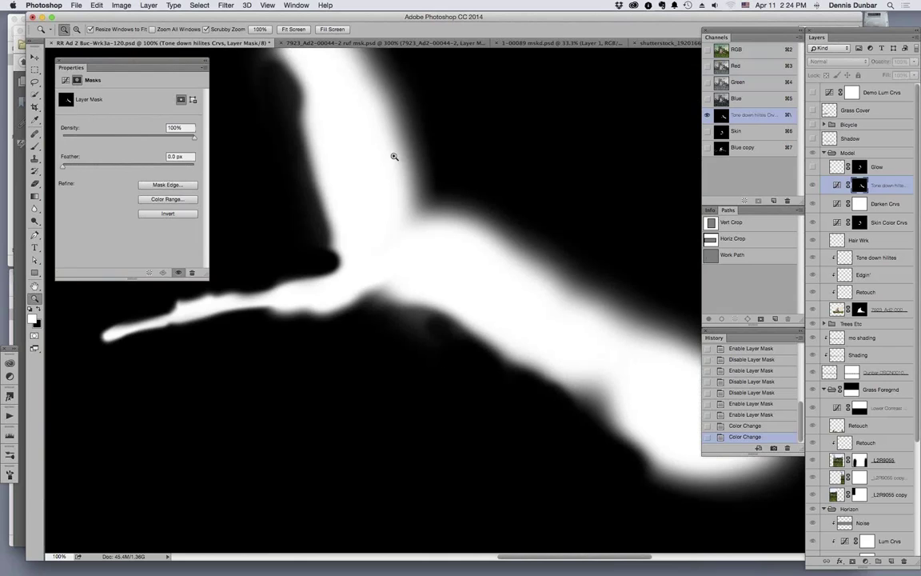
{"action": "left_click", "coordinate": [848, 181], "text": "alt"}
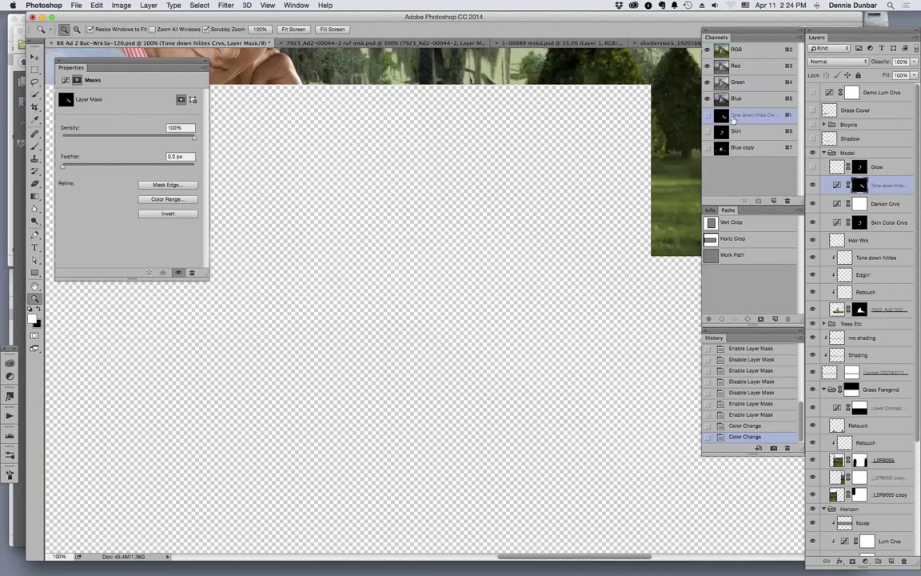
{"action": "key", "text": "backslash"}
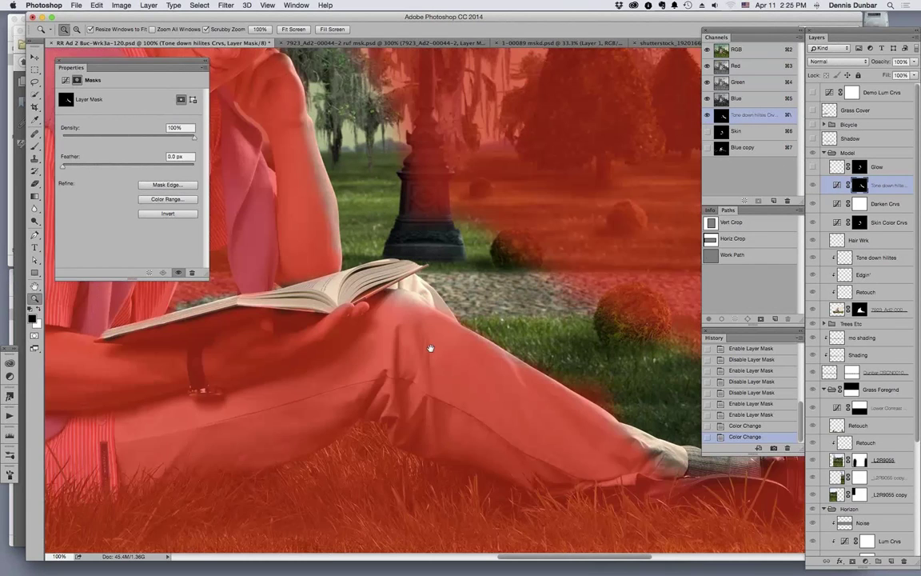
{"action": "scroll", "coordinate": [535, 275], "scroll_direction": "left", "scroll_amount": 5}
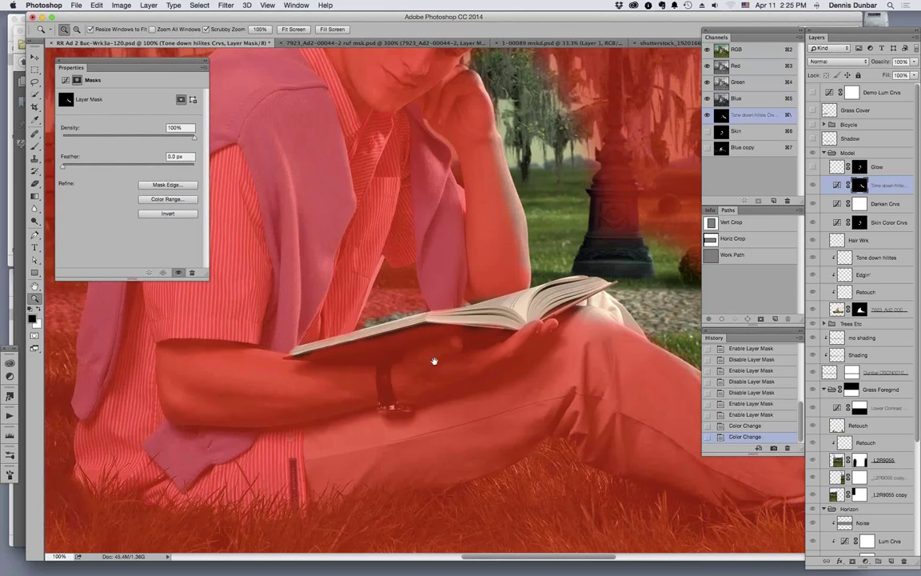
{"action": "scroll", "coordinate": [524, 339], "scroll_direction": "right", "scroll_amount": 10}
{"action": "scroll", "coordinate": [524, 340], "scroll_direction": "down", "scroll_amount": 4}
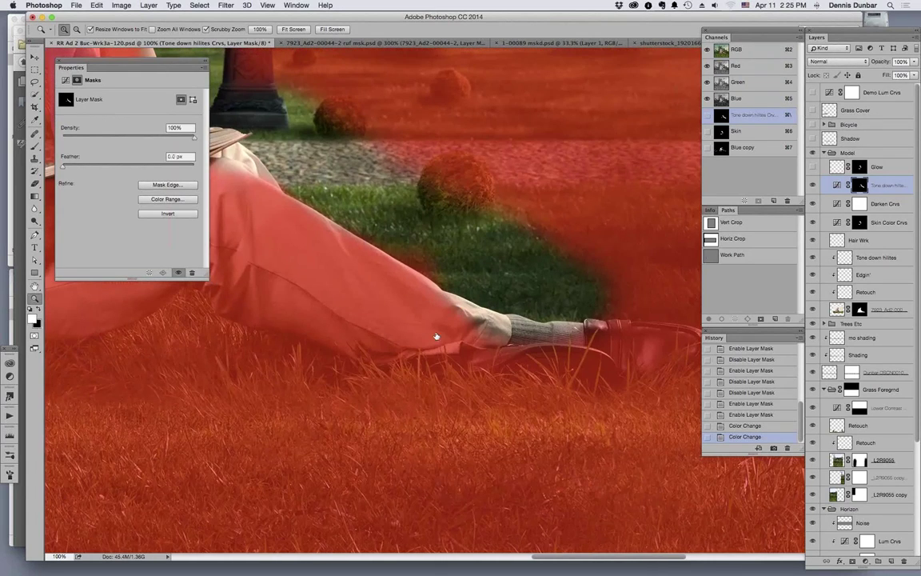
{"action": "left_click", "coordinate": [812, 185]}
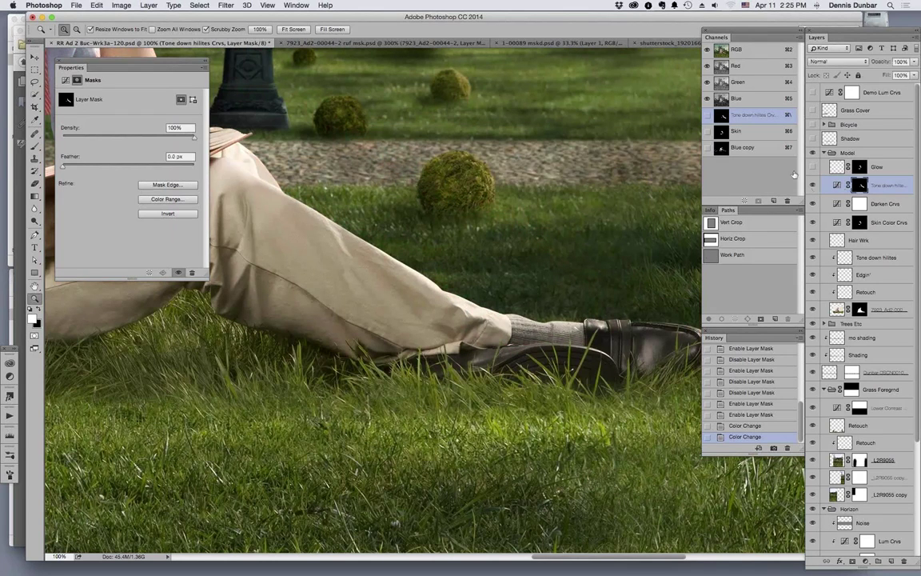
{"action": "left_click", "coordinate": [812, 185]}
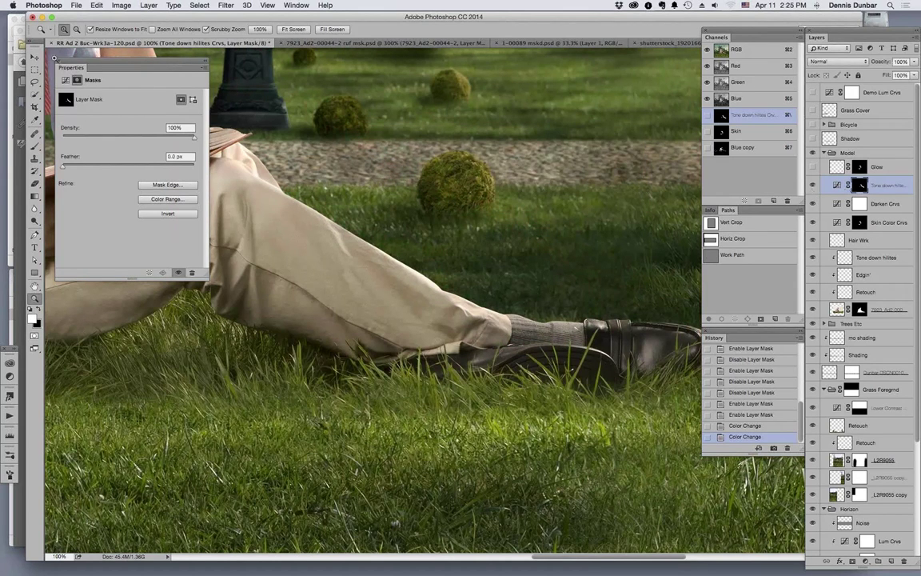
Show and select the Glow layer, and compare the model's face and arms with it off and on.
{"action": "left_click", "coordinate": [59, 63]}
{"action": "left_click_drag", "start_coordinate": [274, 179], "coordinate": [503, 344]}
{"action": "left_click", "coordinate": [877, 167]}
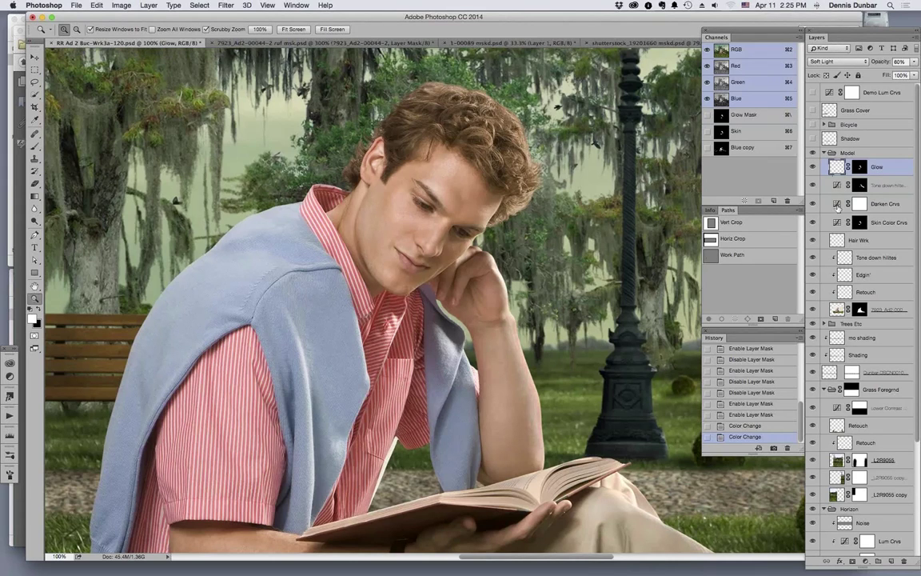
{"action": "left_click_drag", "start_coordinate": [515, 356], "coordinate": [452, 285]}
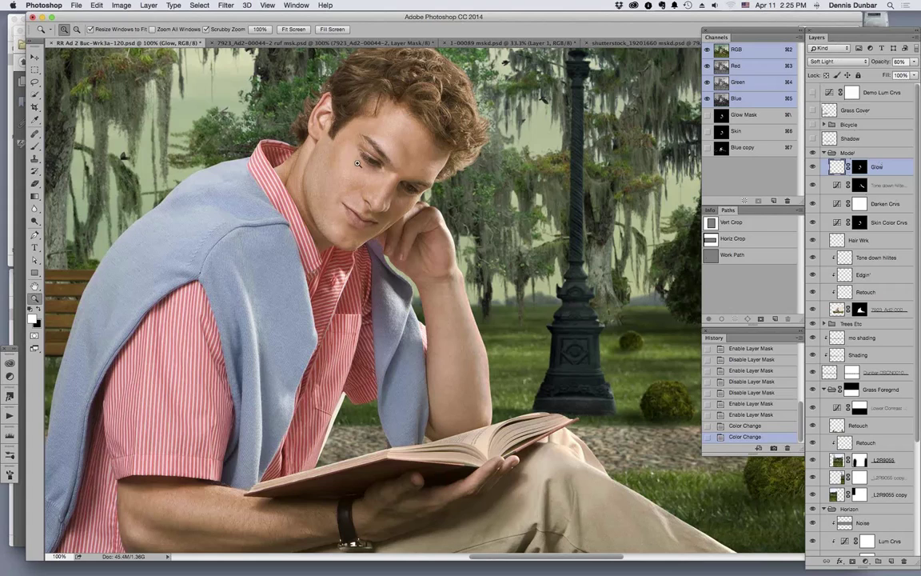
{"action": "left_click", "coordinate": [813, 167]}
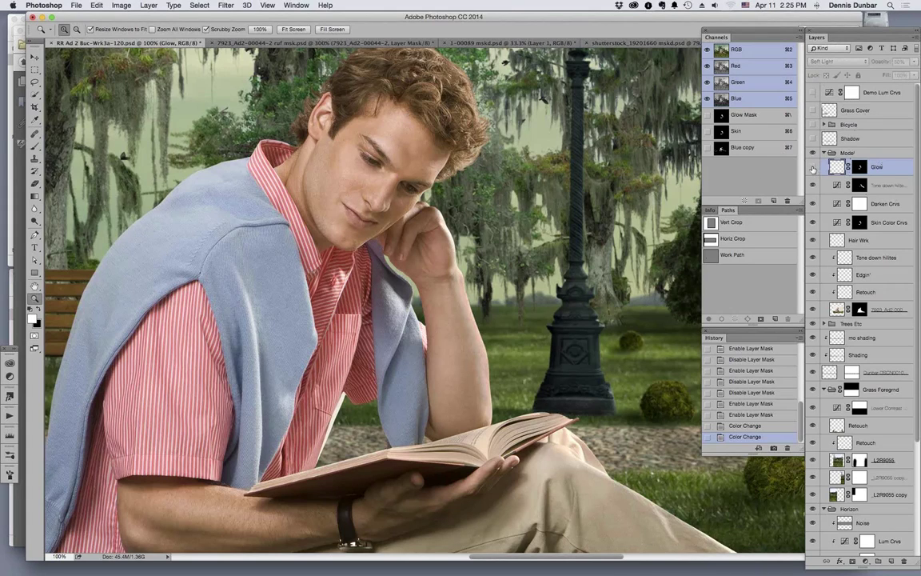
{"action": "key", "text": "super+comma"}
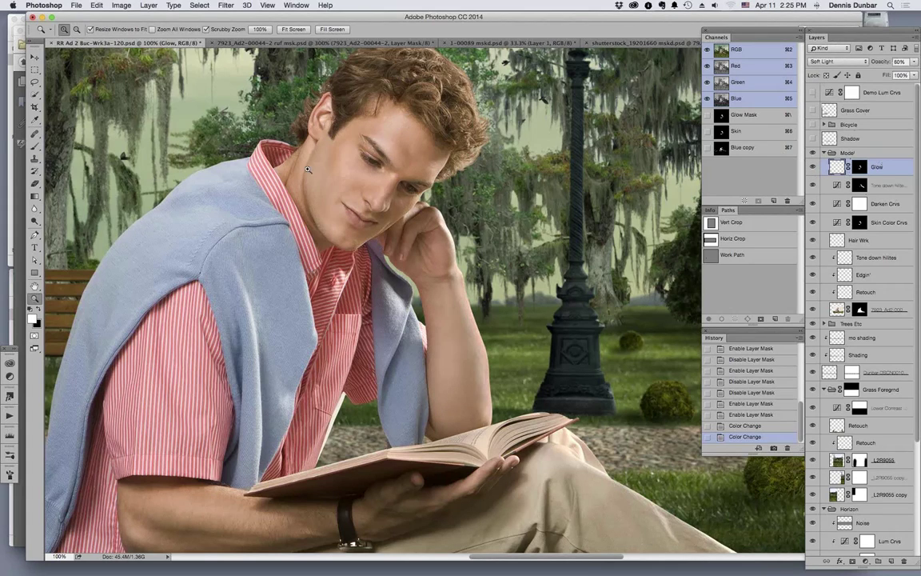
{"action": "key", "text": "super+comma"}
{"action": "key", "text": "super+comma"}
Examine the Glow layer's mask on its own, and compare the model with that mask disabled and enabled.
{"action": "key", "text": "super+h"}
{"action": "key", "text": "super+minus"}
{"action": "left_click", "coordinate": [859, 166], "text": "alt"}
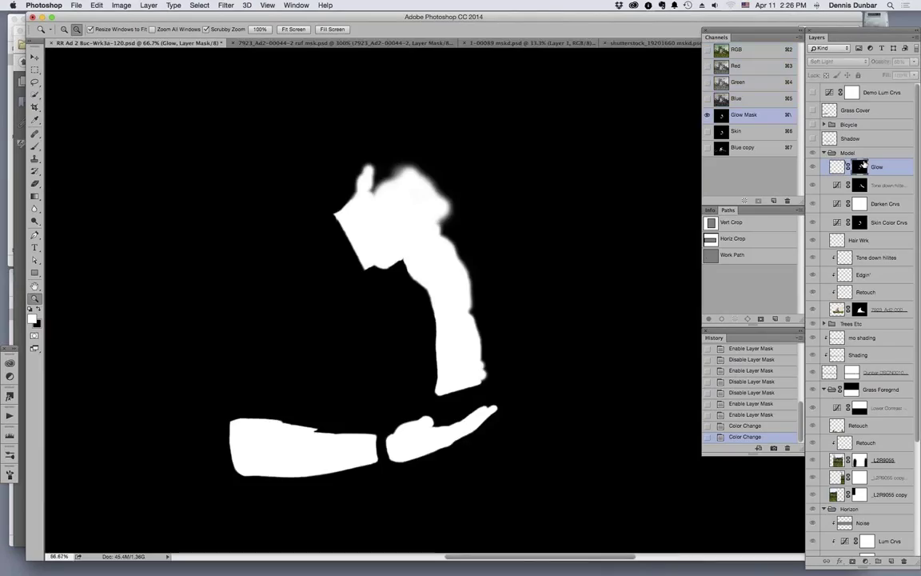
{"action": "left_click", "coordinate": [860, 166], "text": "alt"}
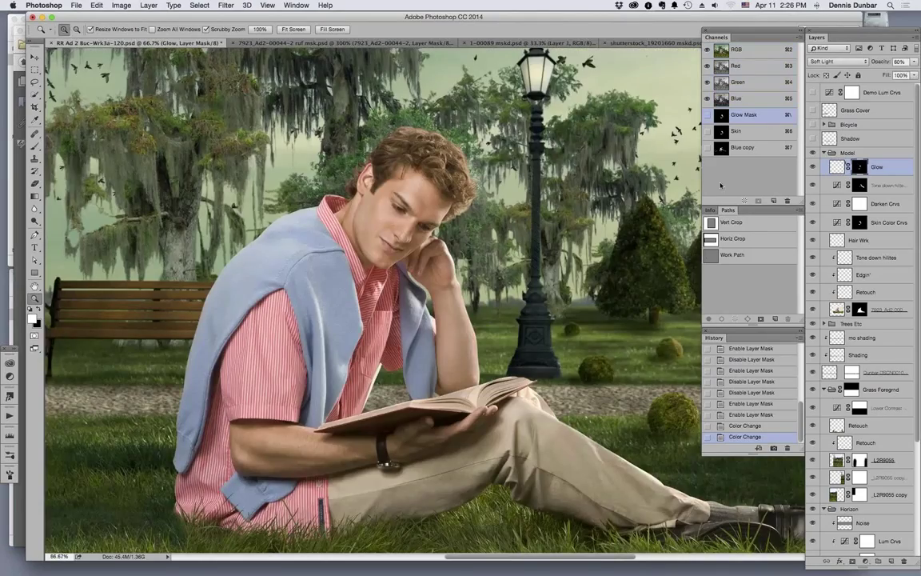
{"action": "left_click", "coordinate": [859, 167], "text": "shift"}
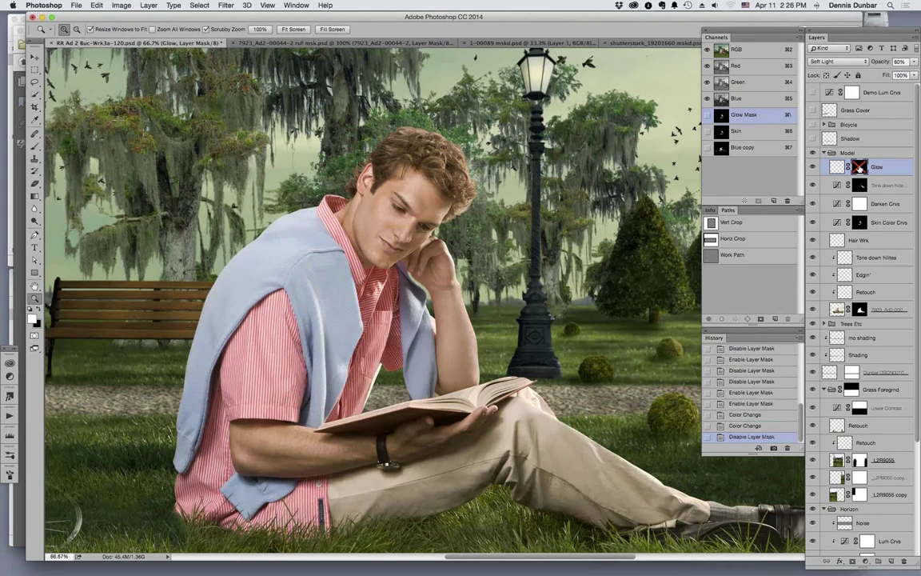
{"action": "left_click", "coordinate": [859, 166], "text": "shift"}
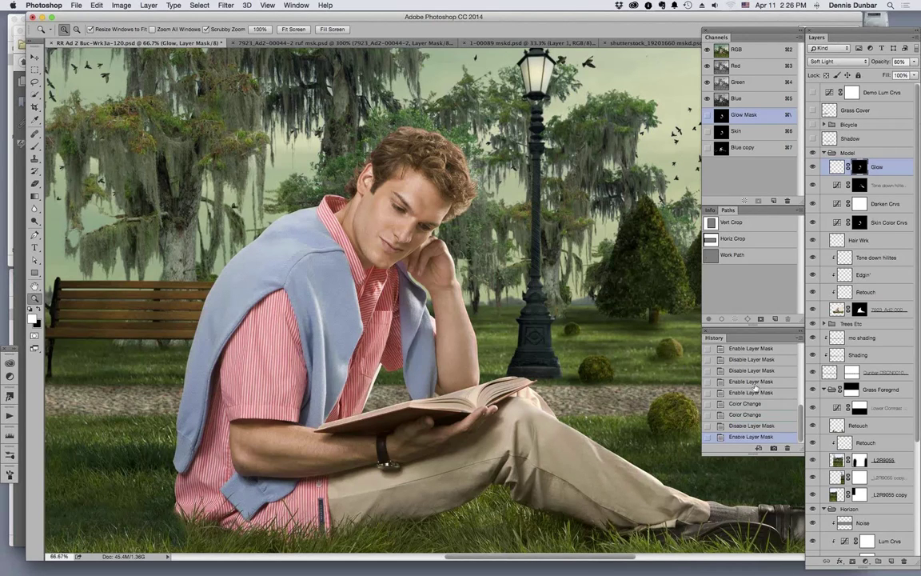
View the Blue copy channel on its own, inspect the face up close, and return to the RGB composite.
{"action": "left_click", "coordinate": [744, 149]}
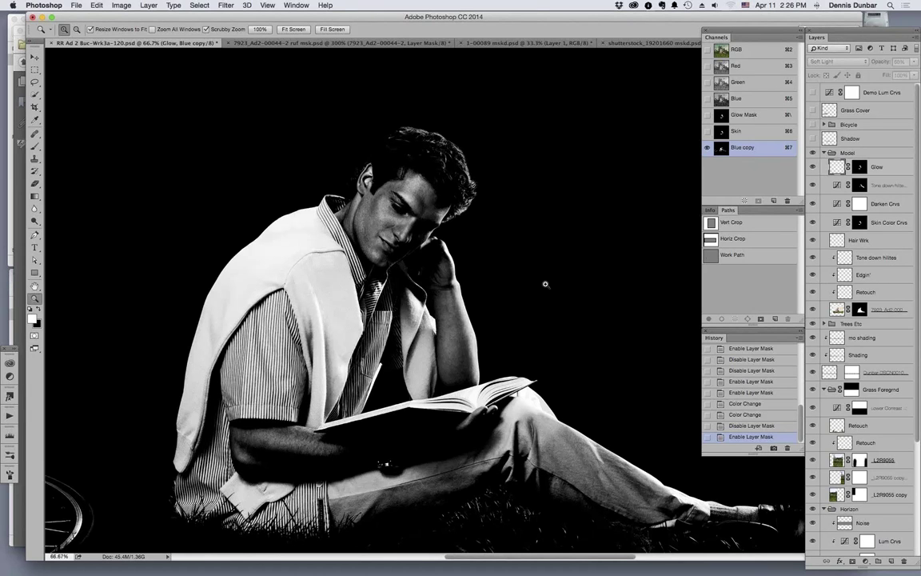
{"action": "left_click_drag", "start_coordinate": [423, 202], "coordinate": [528, 205]}
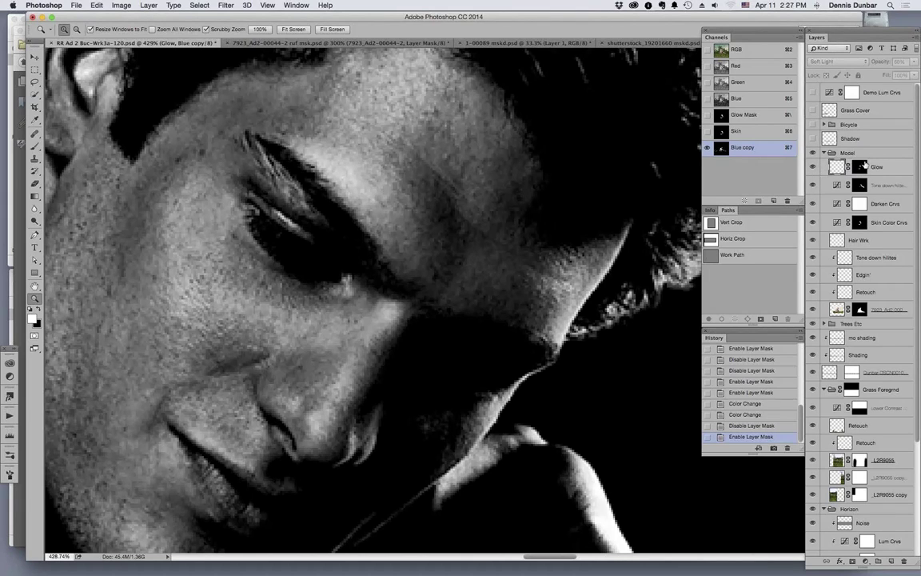
{"action": "key", "text": "super+2"}
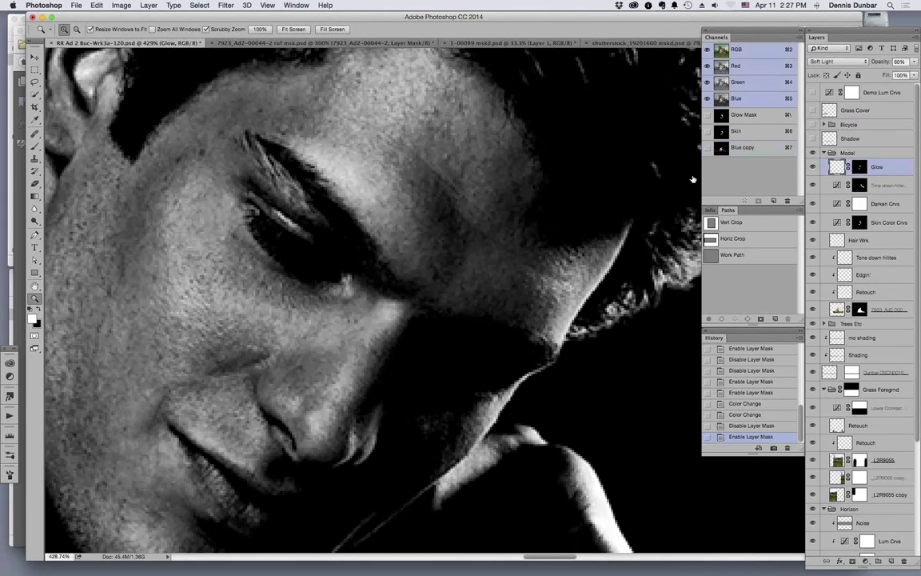
Add a layer named Black directly below the Glow layer and fill it with black.
{"action": "key", "text": "alt+["}
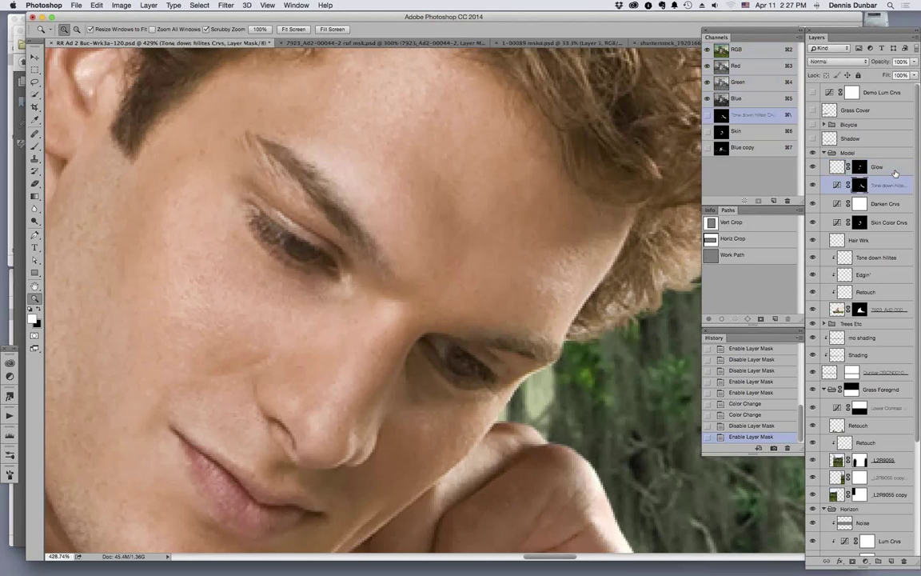
{"action": "key", "text": "super+shift+n"}
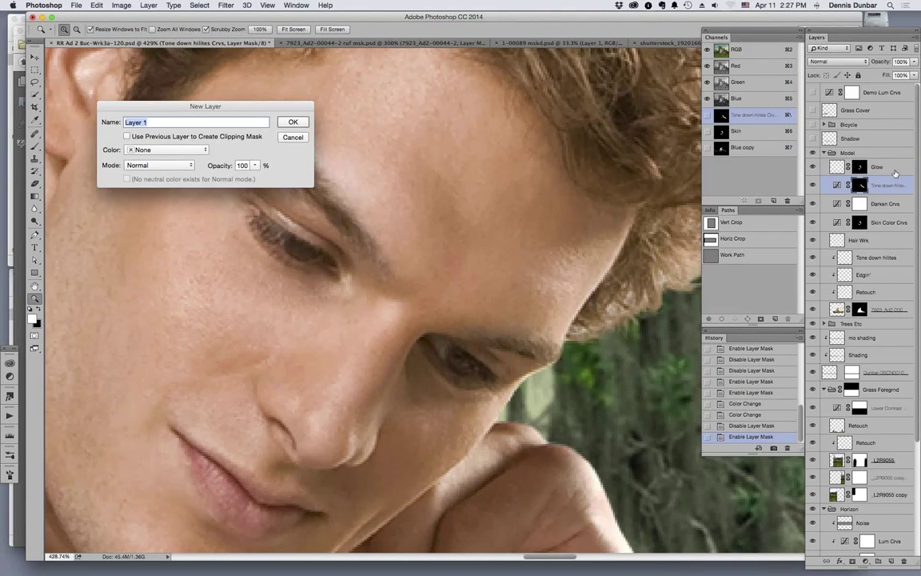
{"action": "type", "text": "Black"}
{"action": "key", "text": "Return"}
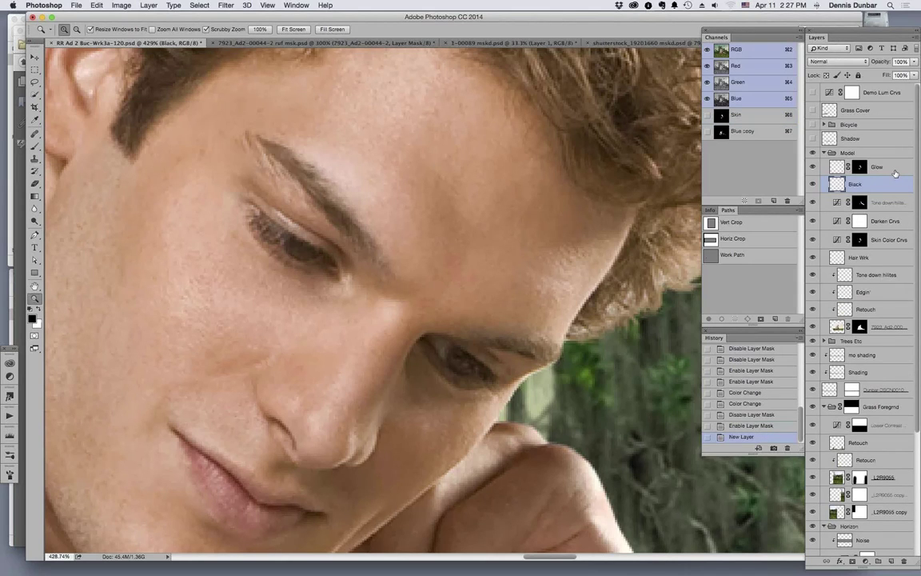
{"action": "key", "text": "alt+BackSpace"}
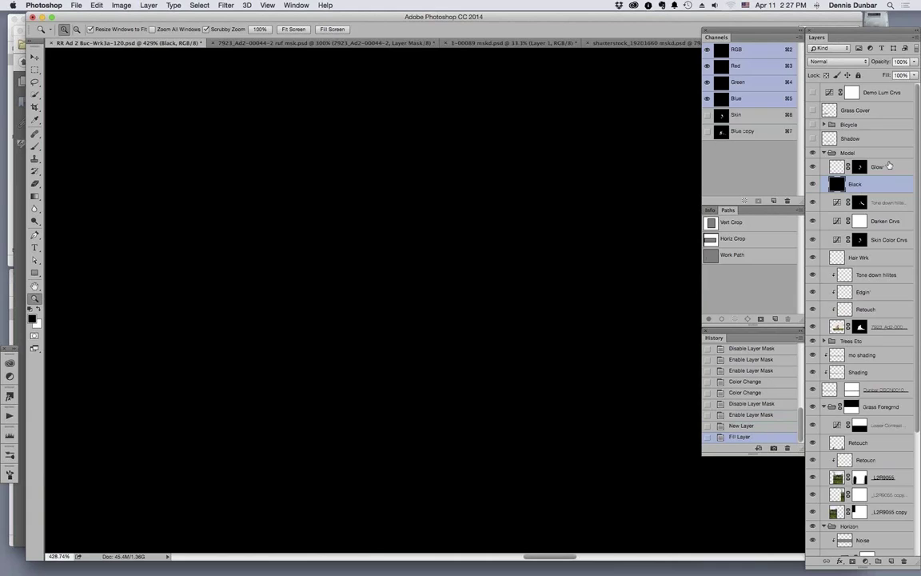
Set the Glow layer to Normal blending with its mask disabled, and compare its pixels with the Blue copy channel.
{"action": "left_click", "coordinate": [889, 166]}
{"action": "left_click", "coordinate": [835, 62]}
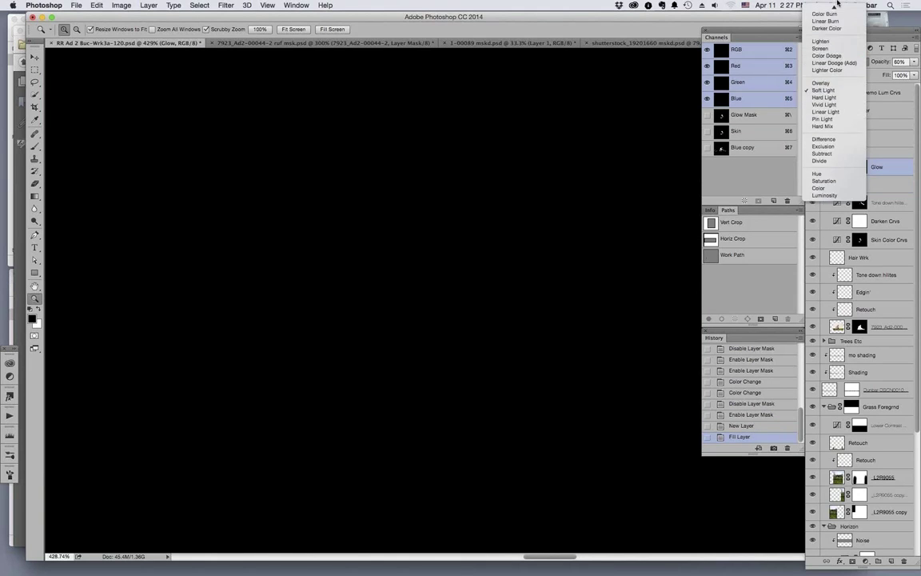
{"action": "left_click", "coordinate": [831, 7]}
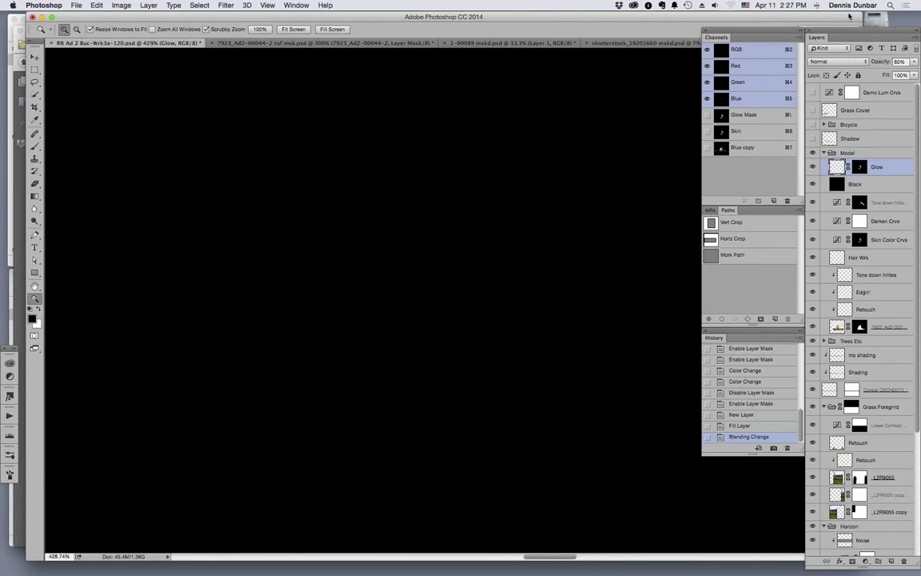
{"action": "left_click", "coordinate": [858, 167], "text": "shift"}
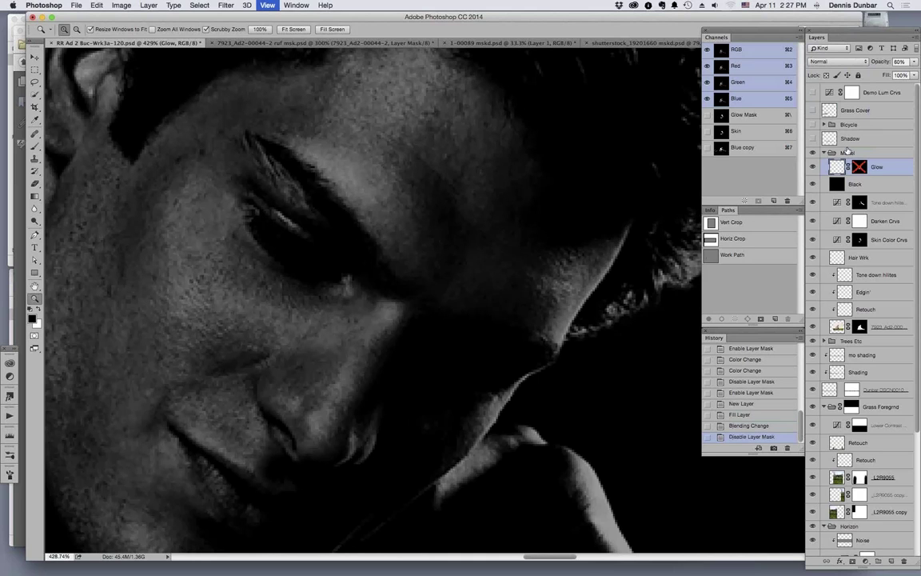
{"action": "key", "text": "super+1"}
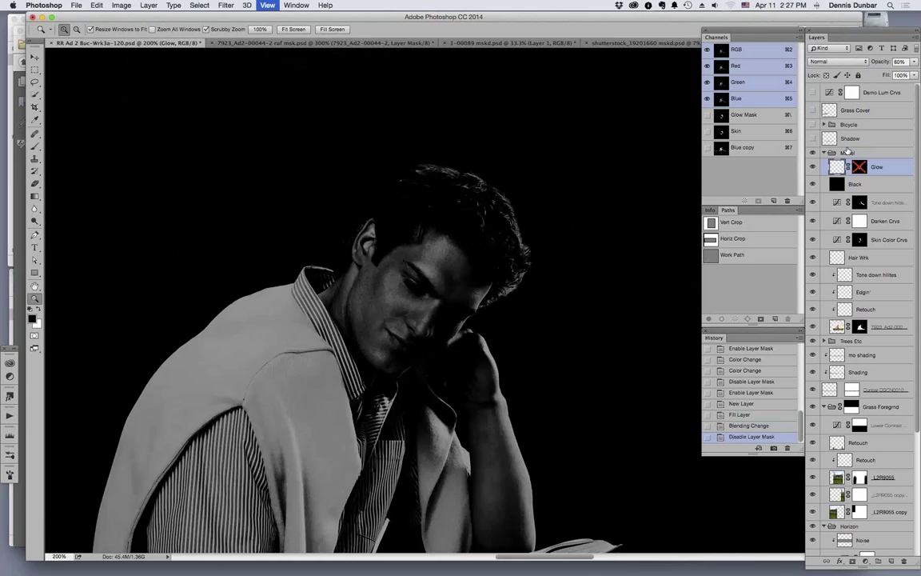
{"action": "key", "text": "super+0"}
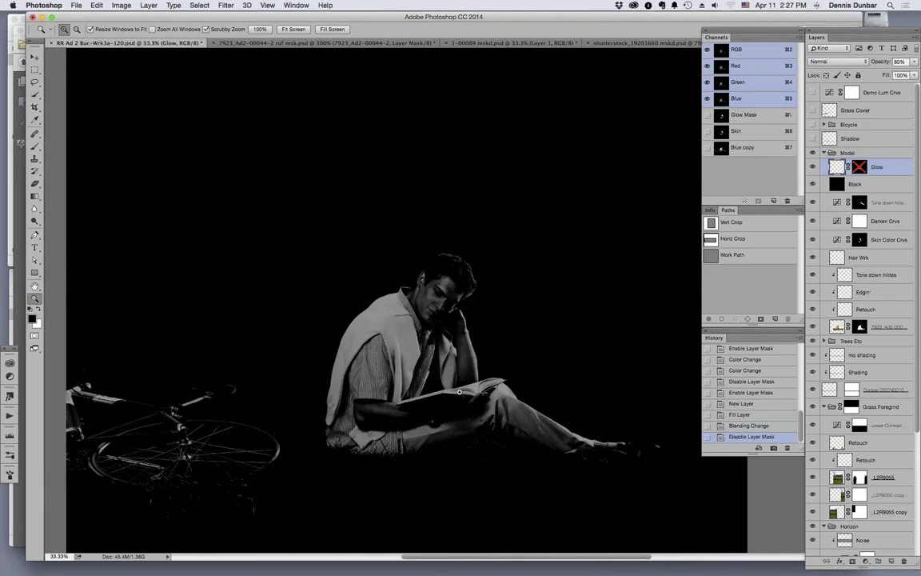
{"action": "key", "text": "super+7"}
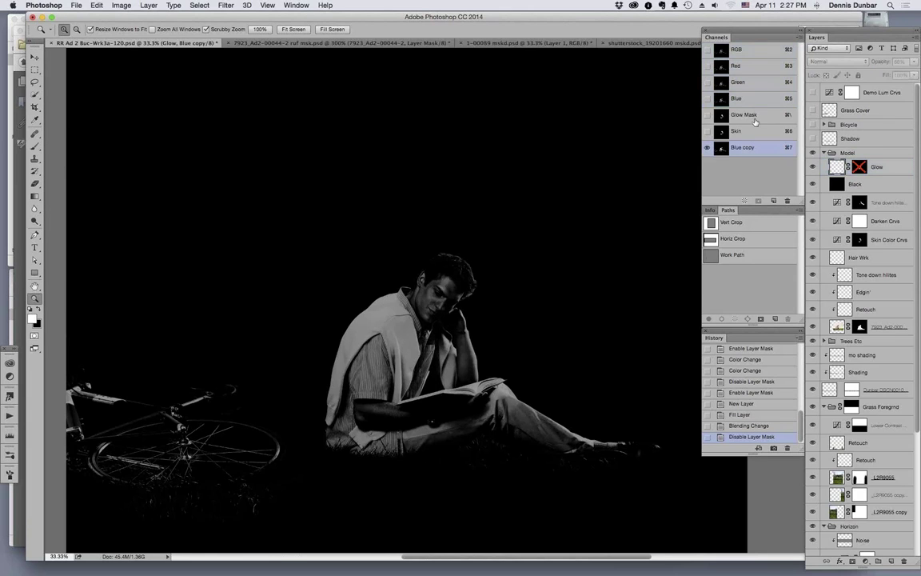
Set the Glow layer's opacity to 100% and examine its highlights on the face up close.
{"action": "left_click", "coordinate": [889, 168]}
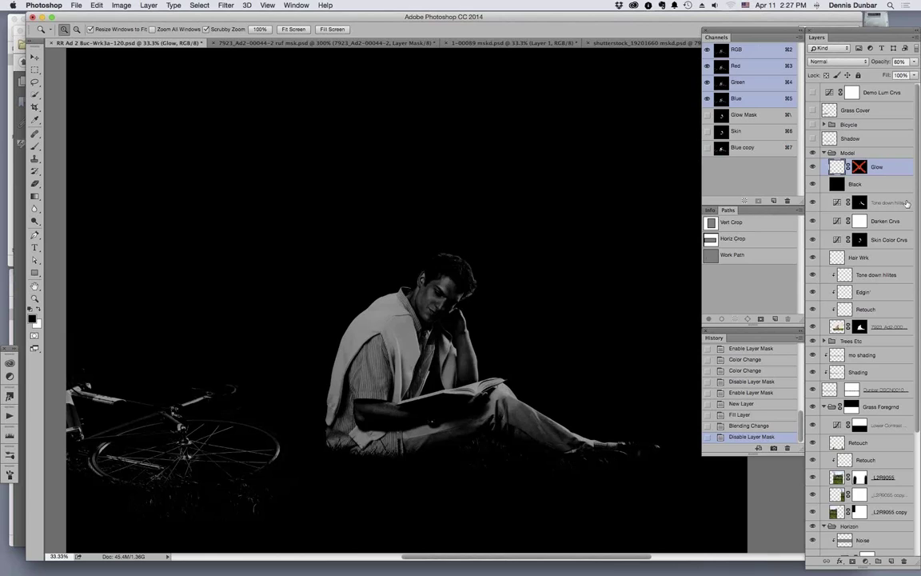
{"action": "key", "text": "v"}
{"action": "key", "text": "0"}
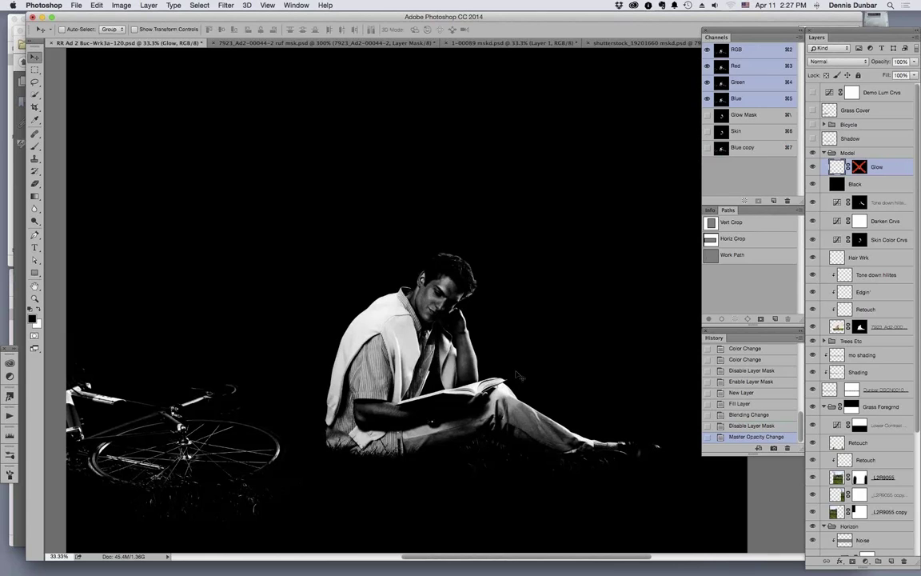
{"action": "key", "text": "z"}
{"action": "left_click_drag", "start_coordinate": [460, 295], "coordinate": [447, 355]}
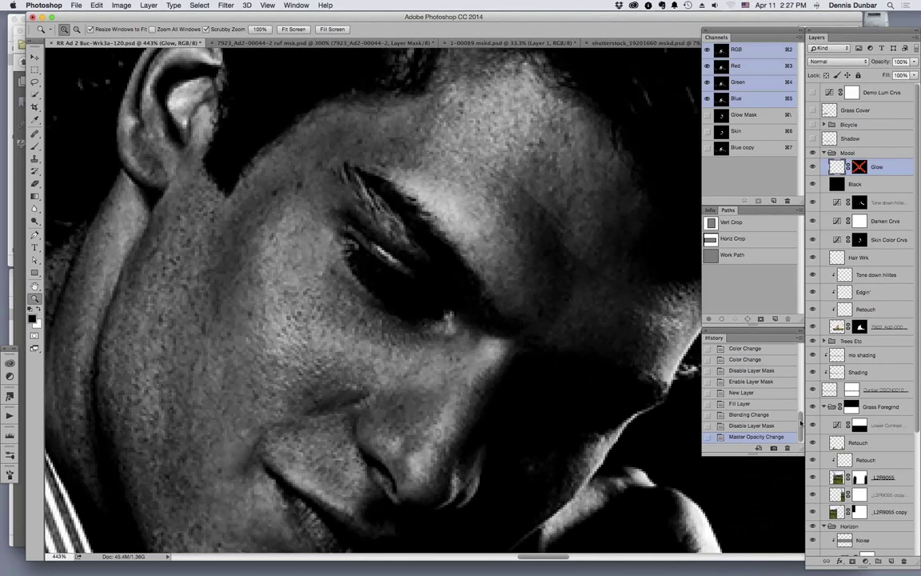
Revert to the history state before the Black layer was added, and review the face and the whole scene.
{"action": "left_click", "coordinate": [779, 381]}
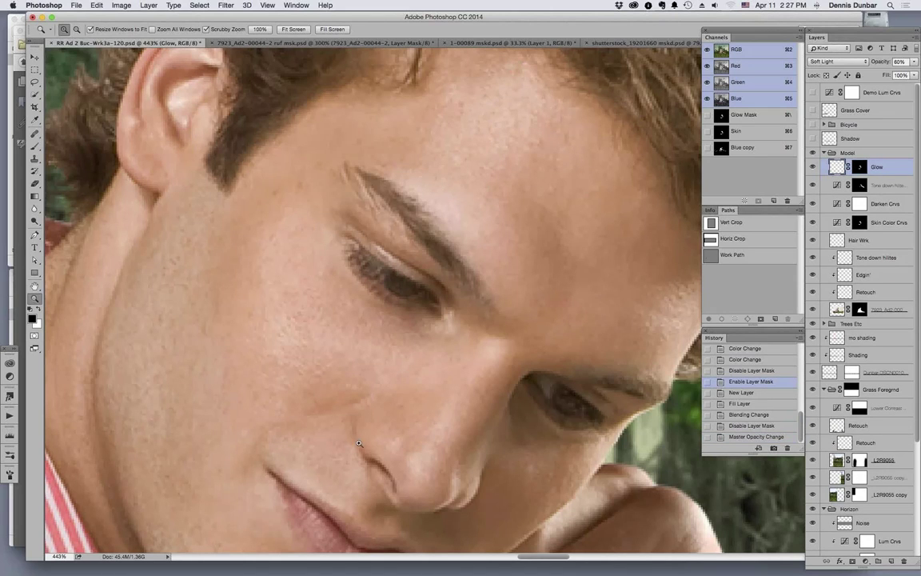
{"action": "key", "text": "super+0"}
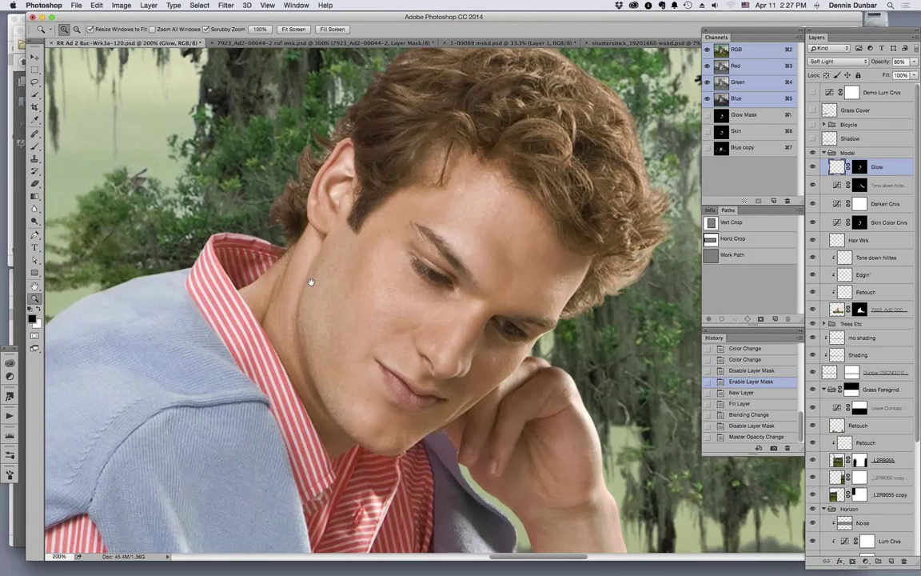
{"action": "left_click", "coordinate": [174, 262]}
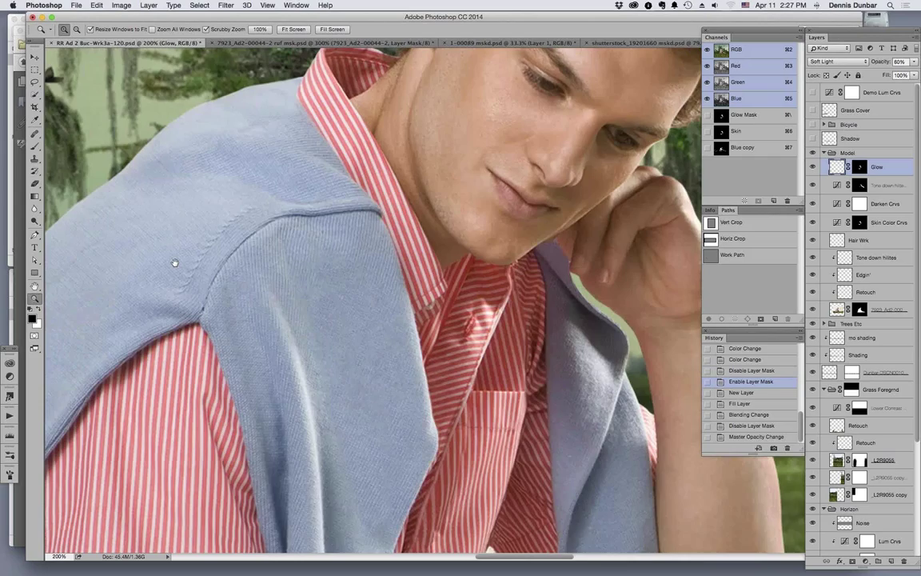
{"action": "scroll", "coordinate": [376, 421], "scroll_direction": "up", "scroll_amount": 5}
{"action": "scroll", "coordinate": [376, 421], "scroll_direction": "right", "scroll_amount": 5}
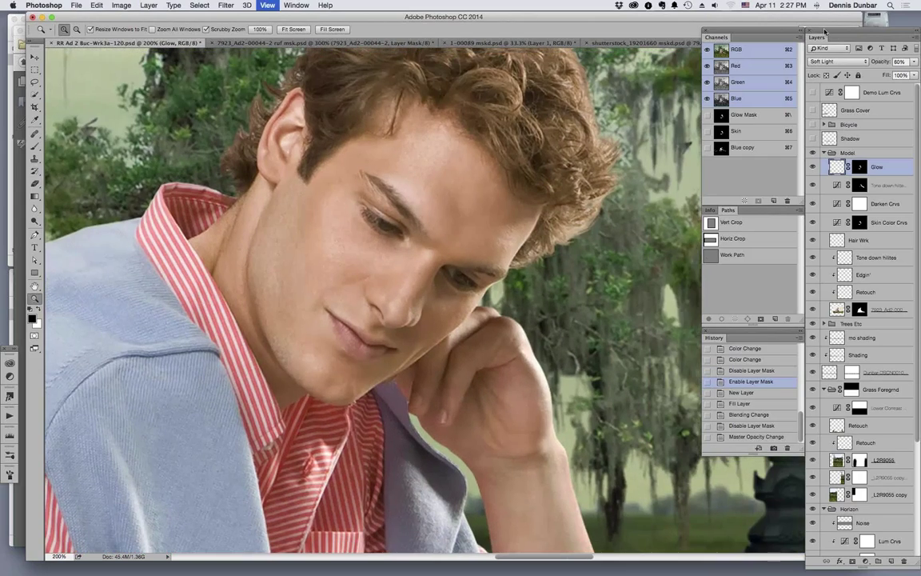
{"action": "key", "text": "super+minus"}
{"action": "key", "text": "super+minus"}
{"action": "key", "text": "super+minus"}
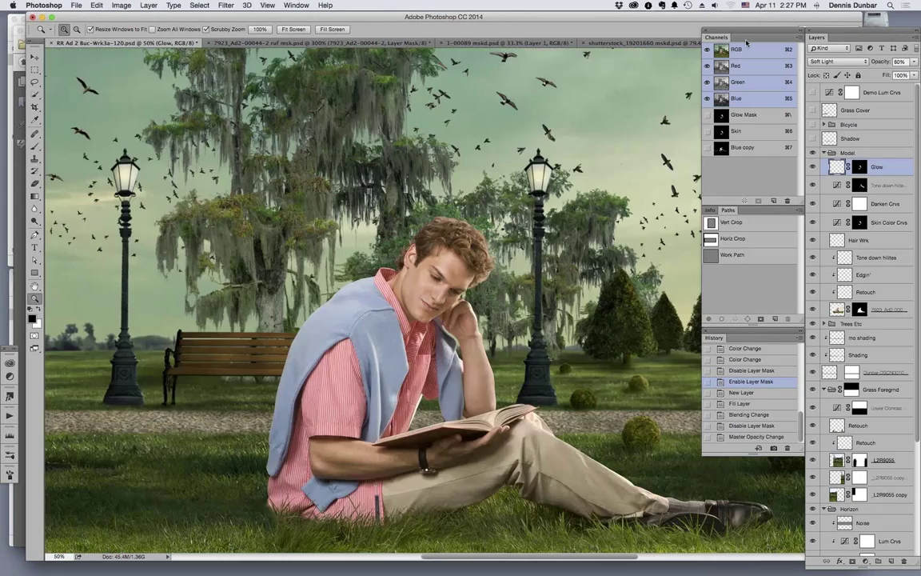
{"action": "key", "text": "super+minus"}
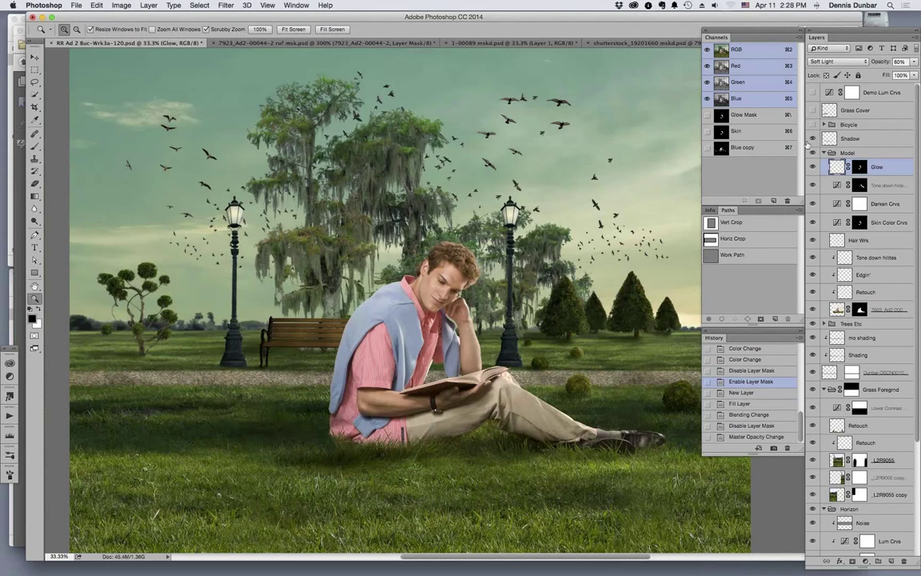
Compare the model's grounding with the Shadow layer off and on, keep it on, and show the Bicycle group.
{"action": "left_click", "coordinate": [812, 138]}
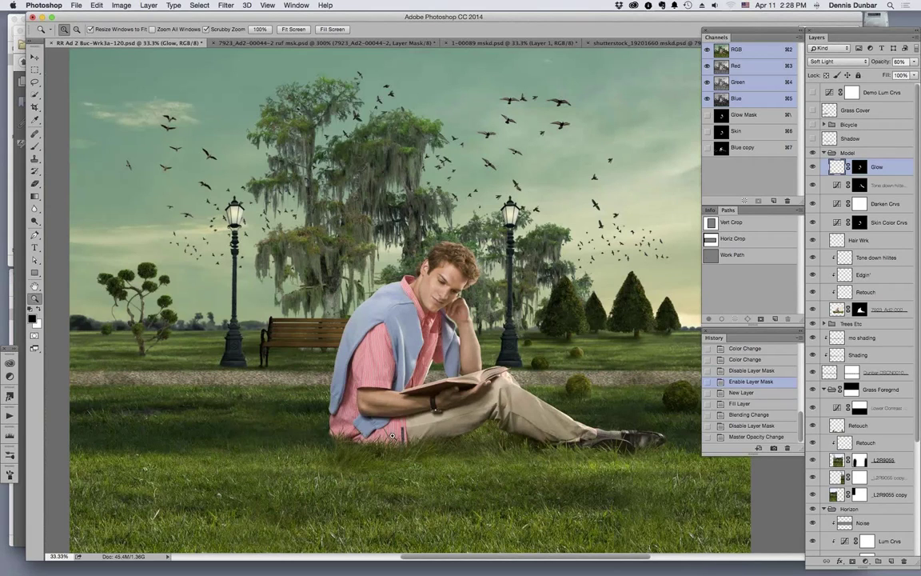
{"action": "left_click", "coordinate": [812, 136]}
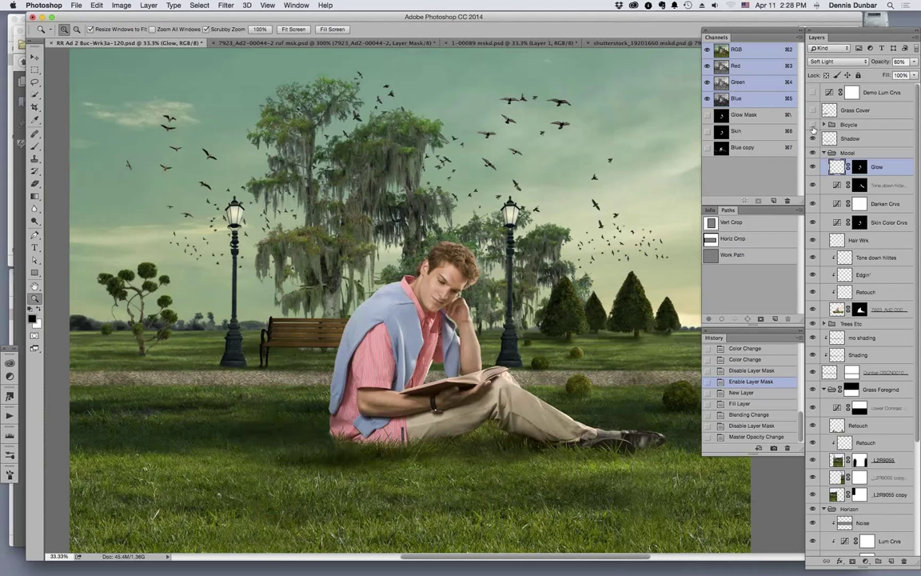
{"action": "left_click", "coordinate": [812, 124]}
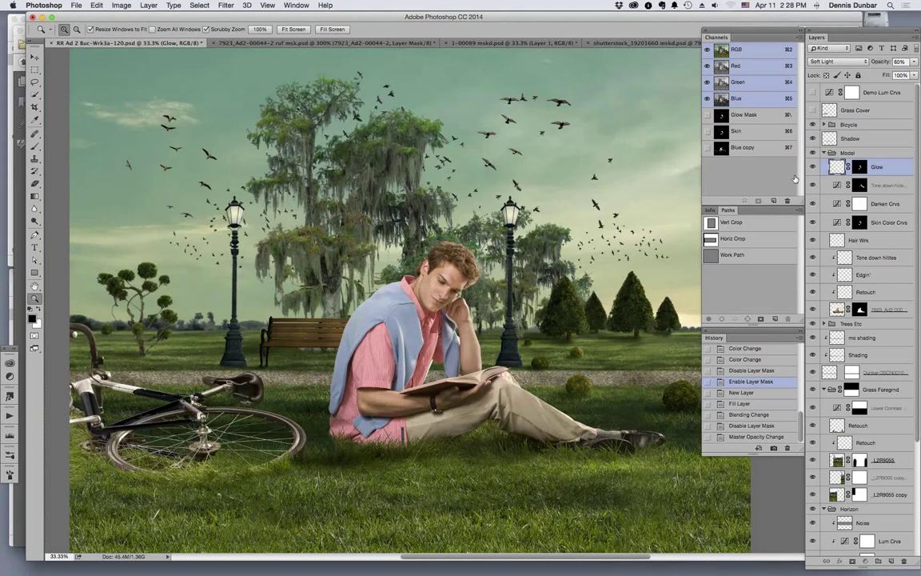
Expand the Bicycle group, hide its layers from Edgin down to Retouch, and inspect the unretouched bicycle up close.
{"action": "left_click", "coordinate": [823, 125]}
{"action": "left_click_drag", "start_coordinate": [812, 138], "coordinate": [816, 244]}
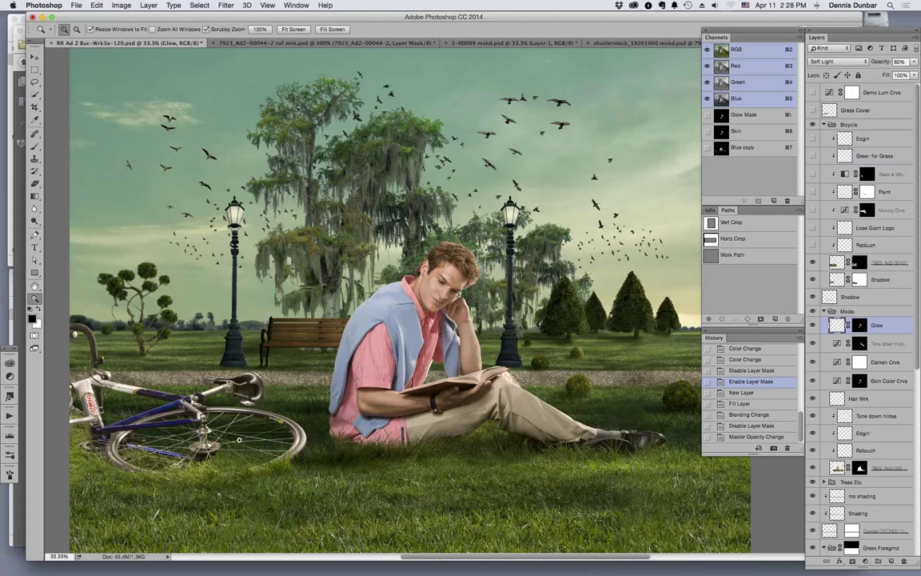
{"action": "left_click_drag", "start_coordinate": [250, 438], "coordinate": [527, 272]}
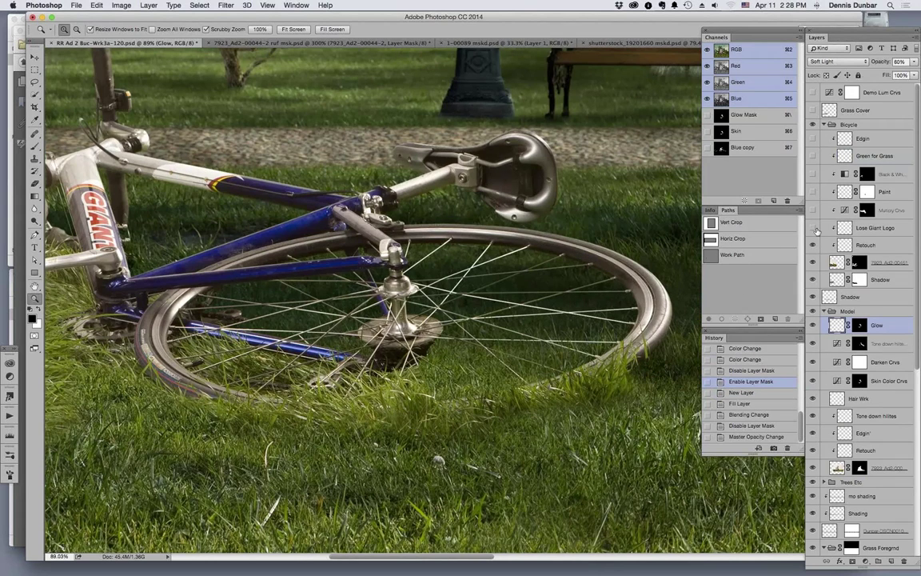
Show the Lose Giant Logo layer and compare the bicycle with it and the Retouch layer off and on, keeping both on.
{"action": "left_click", "coordinate": [812, 245]}
{"action": "left_click", "coordinate": [812, 245]}
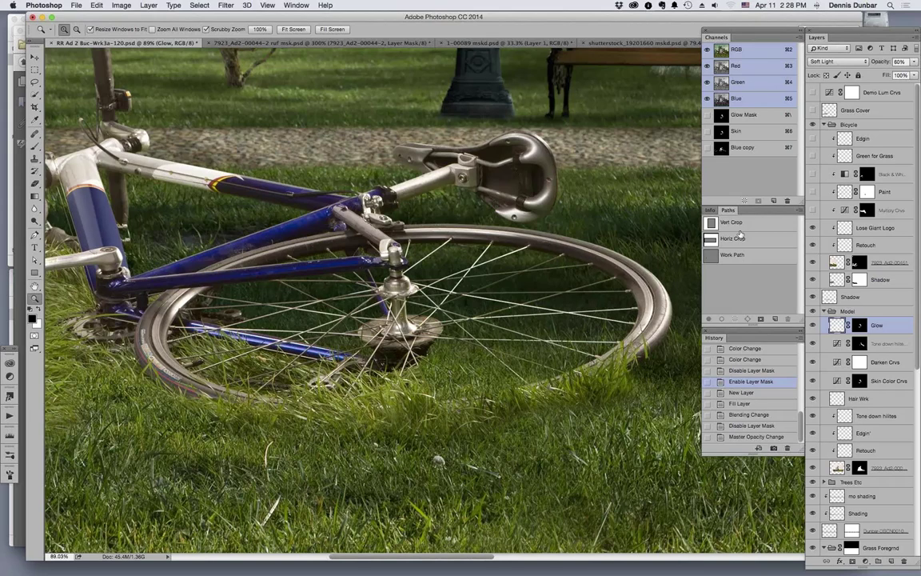
{"action": "left_click", "coordinate": [813, 228]}
{"action": "left_click", "coordinate": [813, 227]}
Show the Multiply Crvs adjustment and compare the bicycle with it off and on, keeping it on.
{"action": "left_click", "coordinate": [813, 209]}
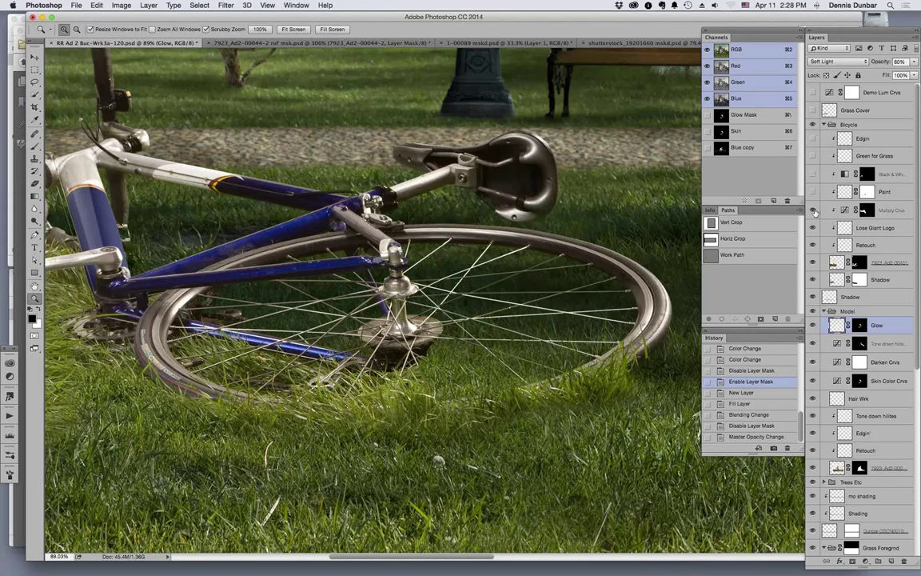
{"action": "left_click", "coordinate": [813, 210]}
{"action": "left_click", "coordinate": [813, 210]}
{"action": "left_click", "coordinate": [813, 210]}
Show and select the bicycle's Paint layer, then compare its effect off and on, keeping it on.
{"action": "left_click", "coordinate": [812, 193]}
{"action": "left_click", "coordinate": [899, 190]}
{"action": "left_click", "coordinate": [813, 193]}
{"action": "left_click", "coordinate": [812, 193]}
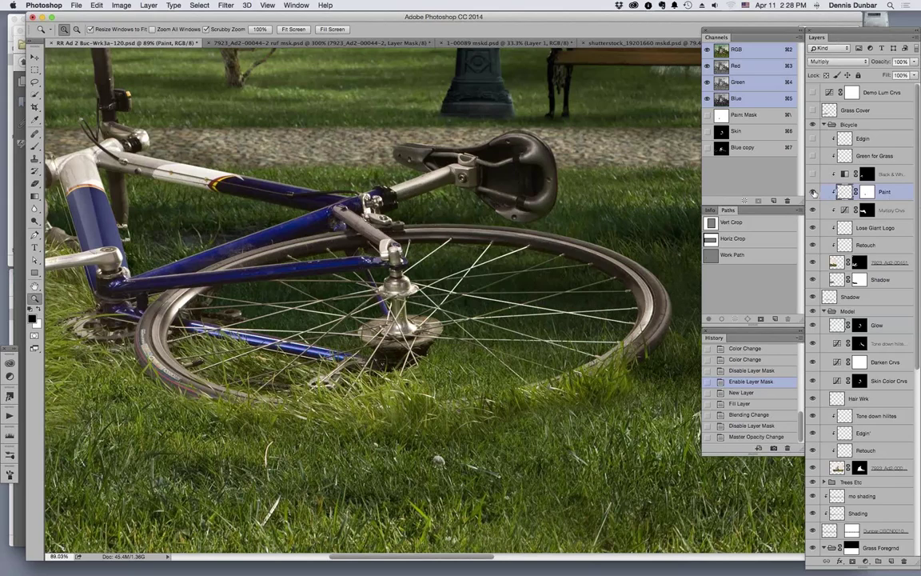
{"action": "left_click", "coordinate": [813, 194]}
{"action": "left_click", "coordinate": [812, 192]}
Show the Black & White adjustment and the Green for Grass layer in the Bicycle group.
{"action": "left_click", "coordinate": [813, 174]}
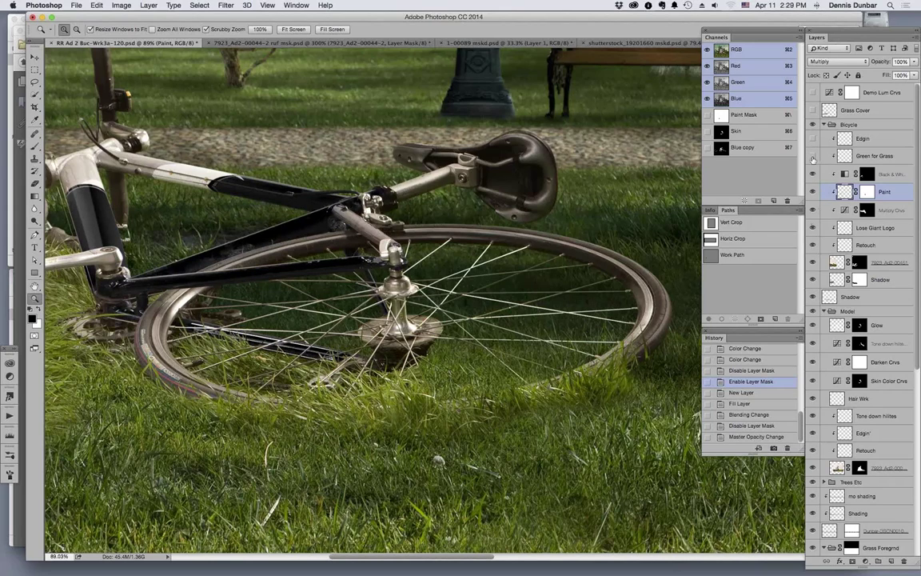
{"action": "left_click", "coordinate": [813, 158]}
Display the Vert Crop and Horiz Crop paths over the image and deselect them.
{"action": "left_click", "coordinate": [731, 223]}
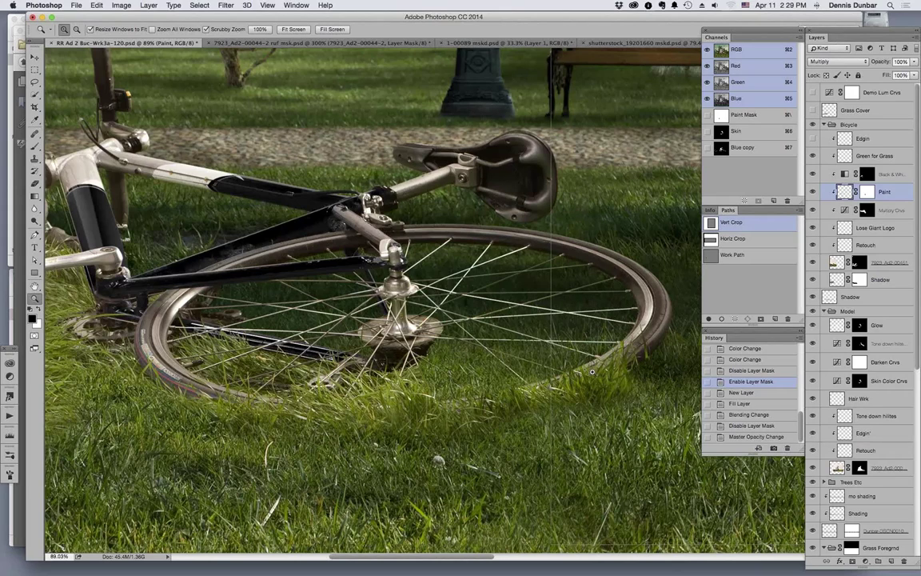
{"action": "left_click", "coordinate": [731, 238]}
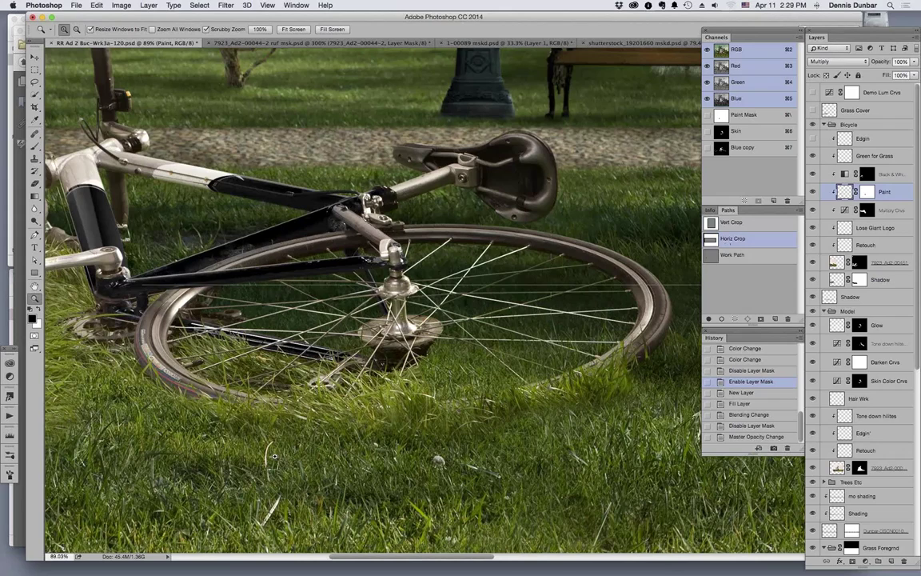
{"action": "left_click", "coordinate": [765, 277]}
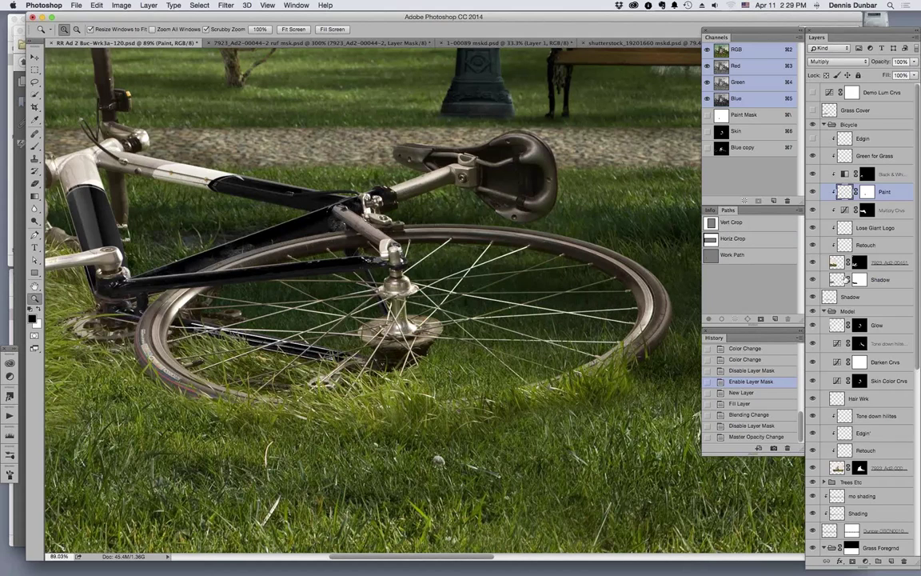
Show the Edgin and Grass Cover layers, and review the bicycle and model within the whole scene.
{"action": "key", "text": "super+h"}
{"action": "key", "text": "super+minus"}
{"action": "key", "text": "super+minus"}
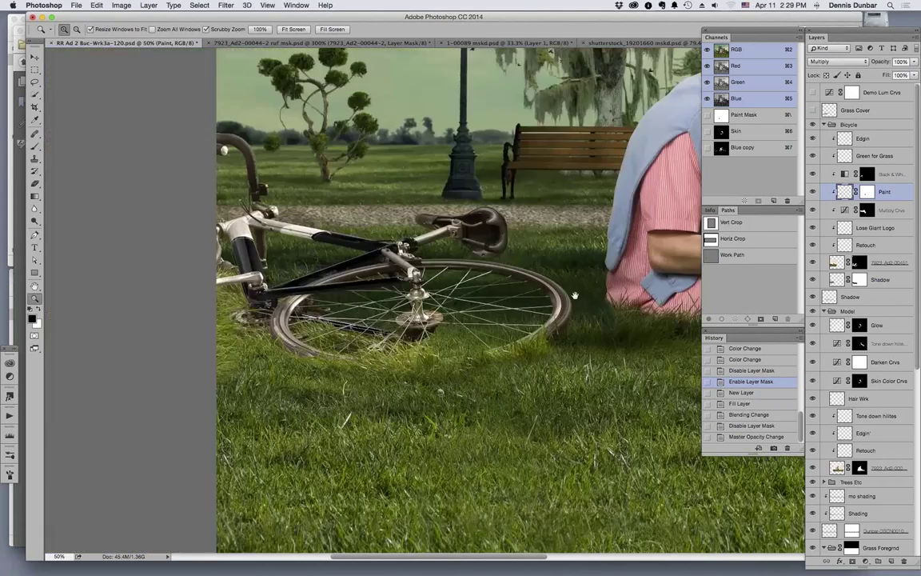
{"action": "left_click_drag", "start_coordinate": [530, 299], "coordinate": [561, 263]}
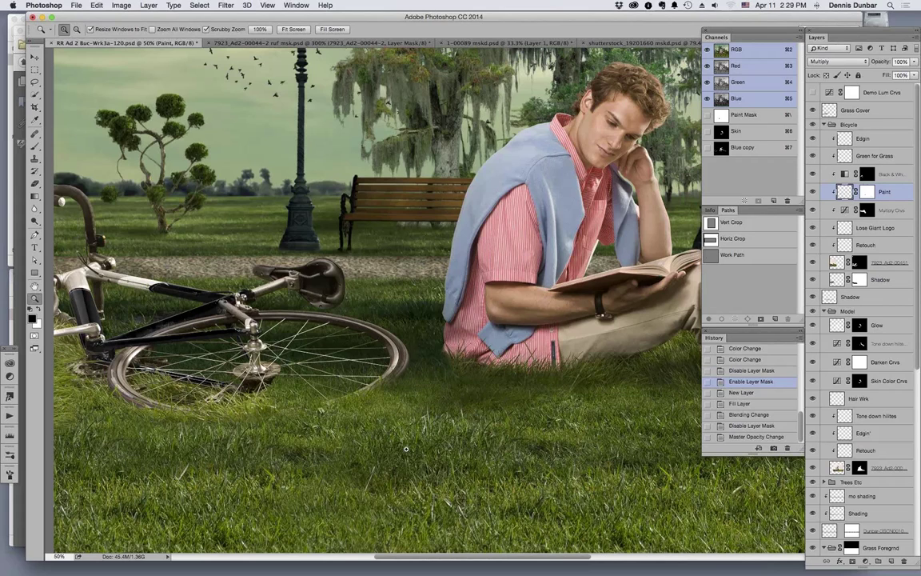
{"action": "key", "text": "super+h"}
{"action": "key", "text": "super+minus"}
{"action": "key", "text": "super+minus"}
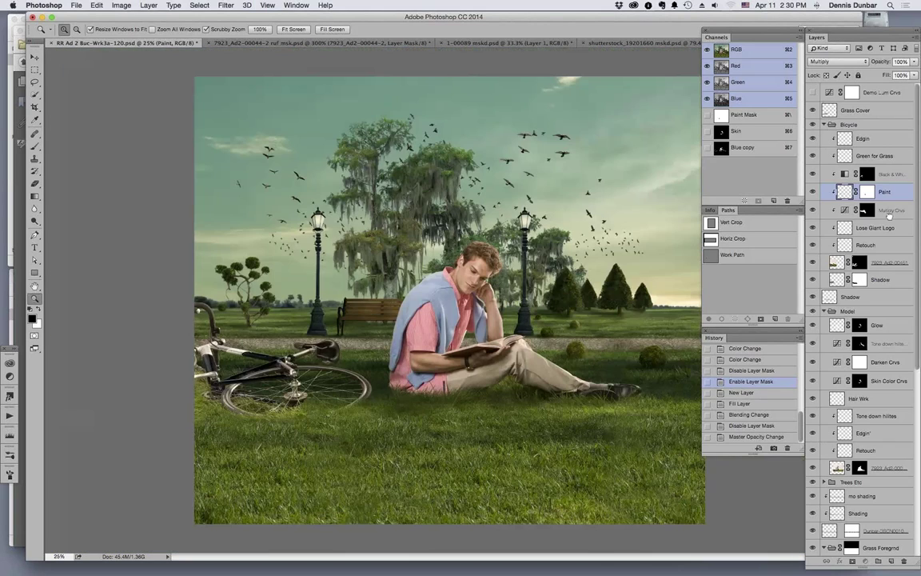
Delete the Demo Lum Crvs layer above Grass Cover.
{"action": "left_click_drag", "start_coordinate": [878, 92], "coordinate": [881, 522]}
{"action": "left_click_drag", "start_coordinate": [902, 560], "coordinate": [903, 561]}
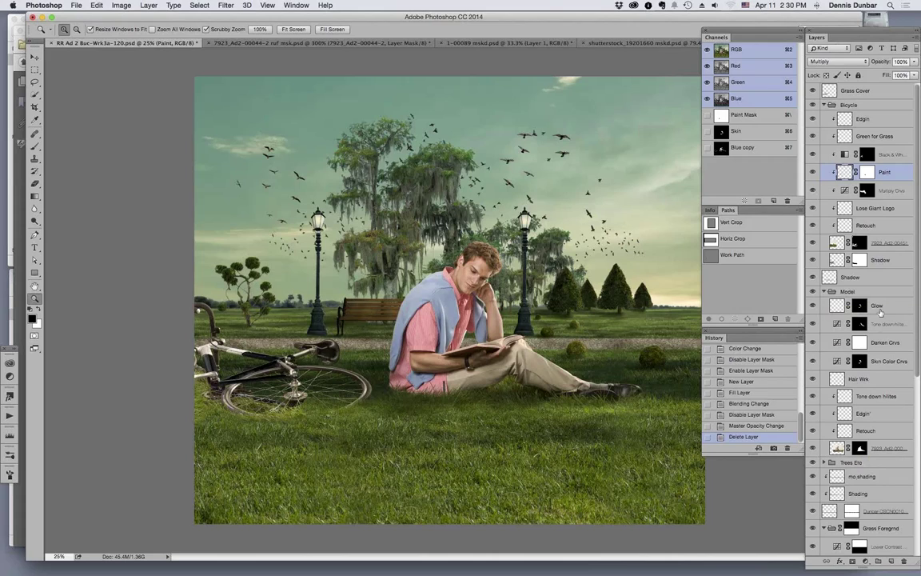
Collapse the Model, Grass Foregrnd, Horizon, Sky and Bicycle groups so the layer list shows only the main structure.
{"action": "left_click", "coordinate": [829, 291]}
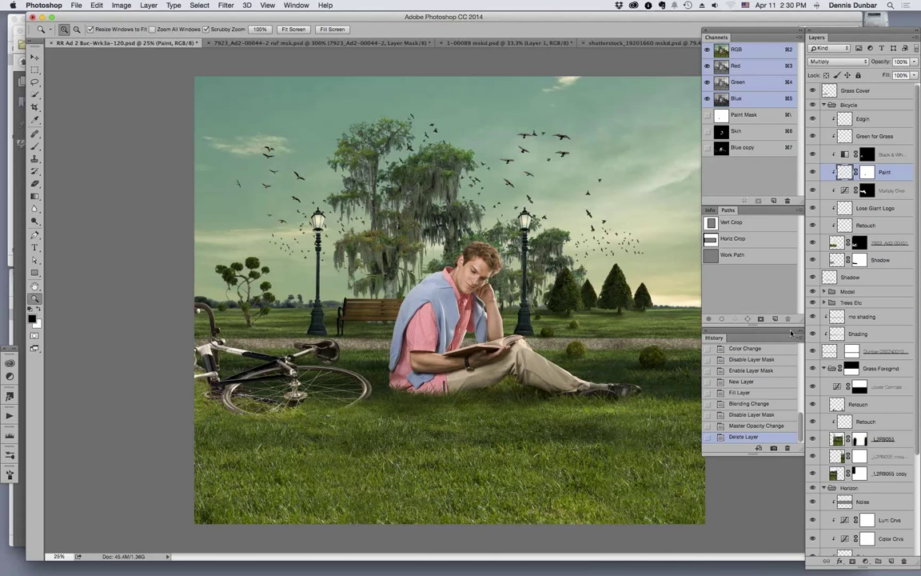
{"action": "left_click", "coordinate": [823, 368]}
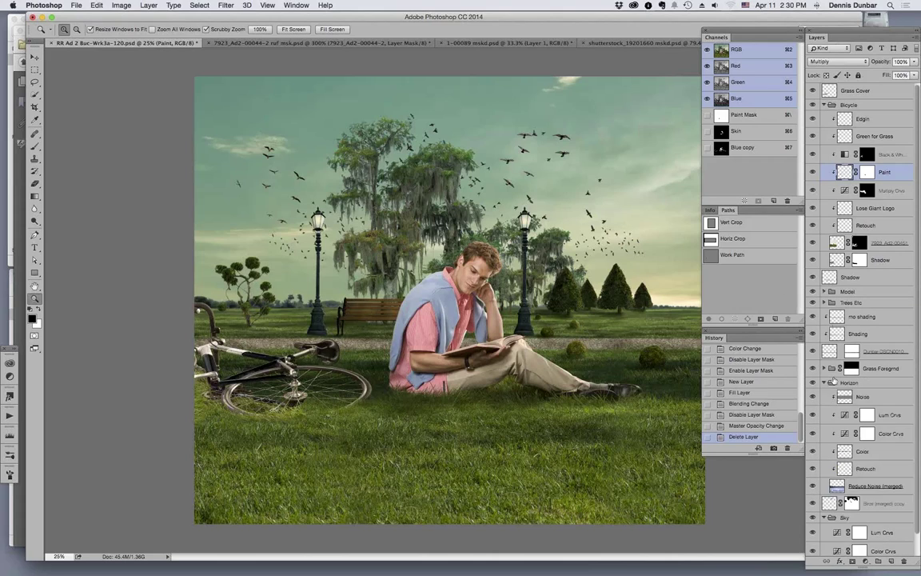
{"action": "left_click", "coordinate": [823, 384]}
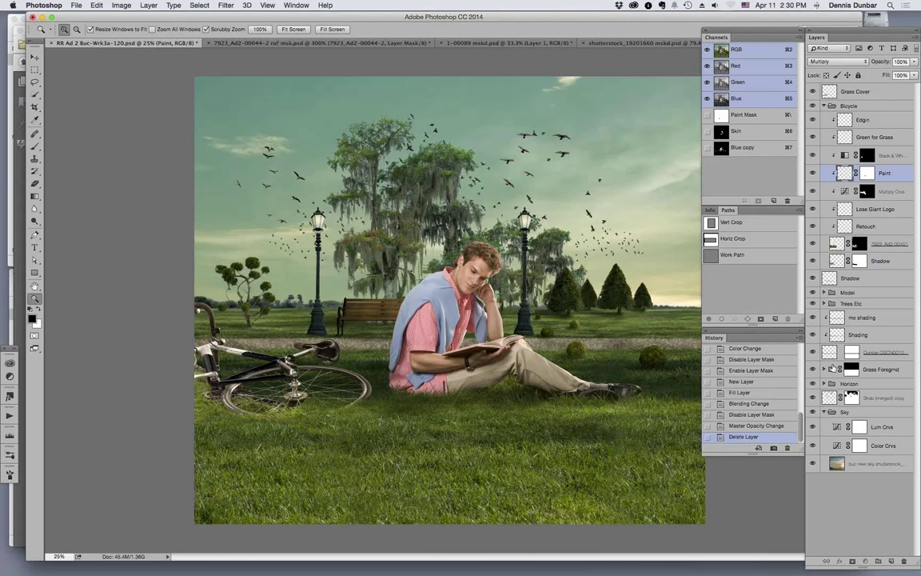
{"action": "left_click", "coordinate": [824, 106]}
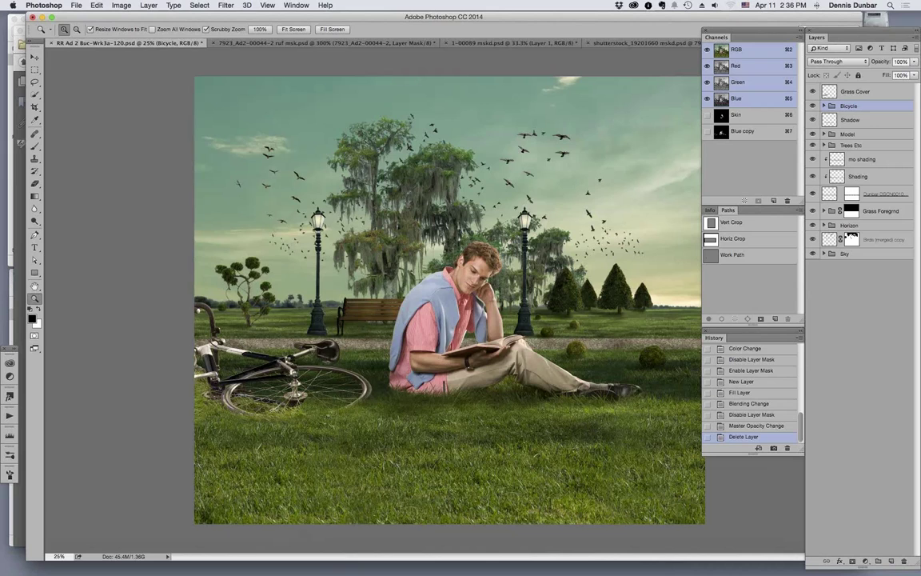
{"action": "key", "text": "super+Tab"}
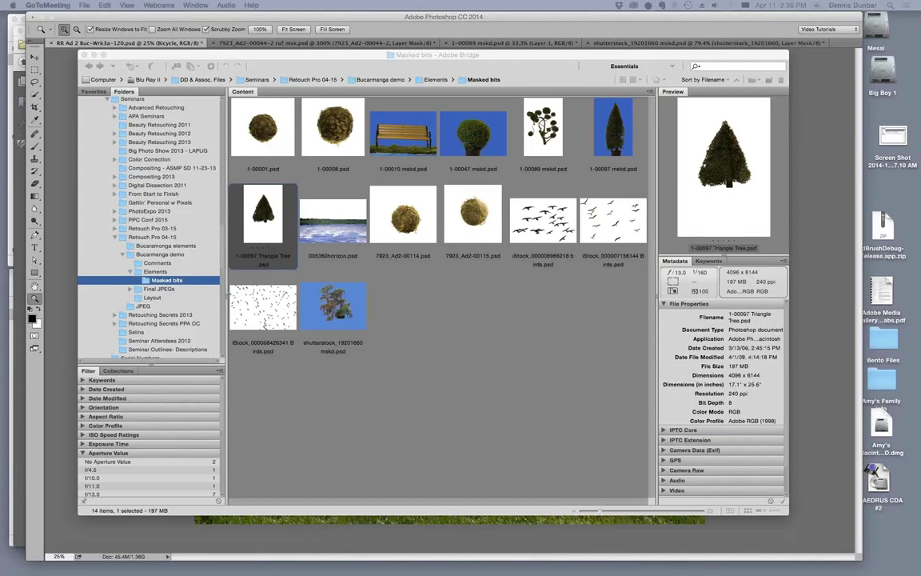
{"action": "key", "text": "super+Tab"}
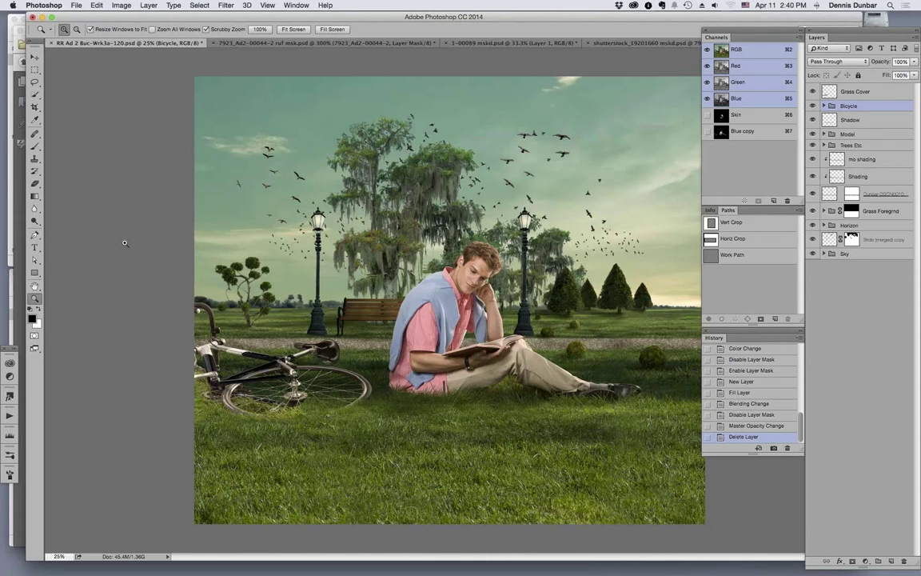
Switch to Chrome and load dunbardigital.com in a new browser window.
{"action": "key", "text": "super+Tab"}
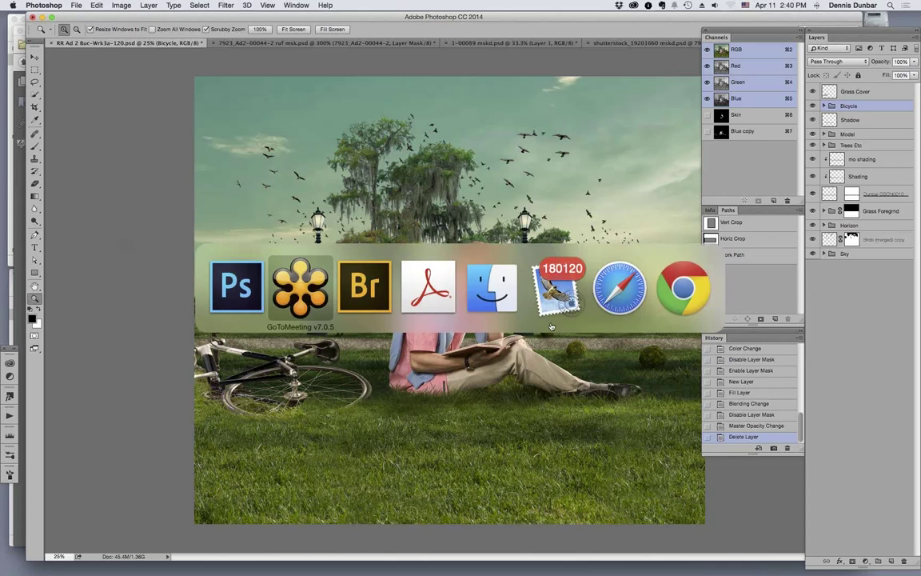
{"action": "left_click", "coordinate": [674, 306]}
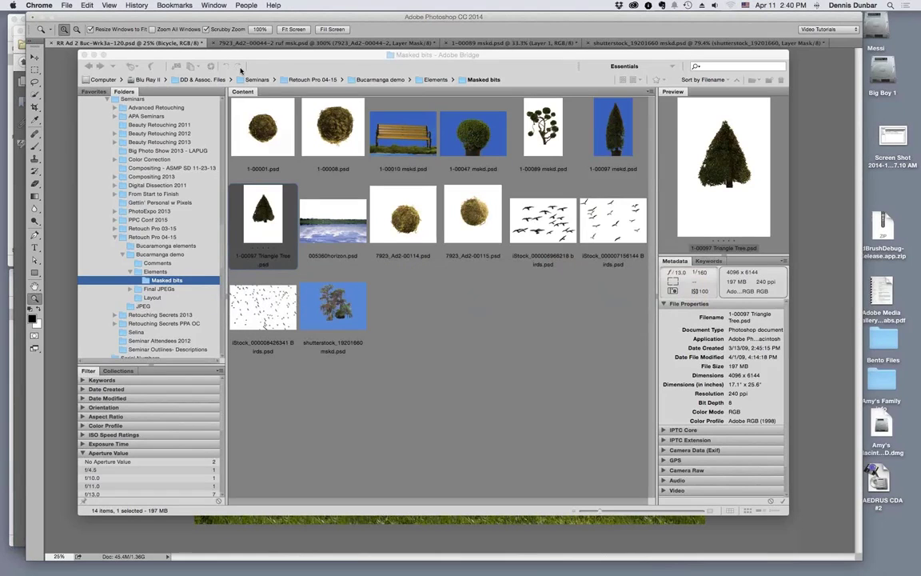
{"action": "key", "text": "super+w"}
{"action": "key", "text": "super+n"}
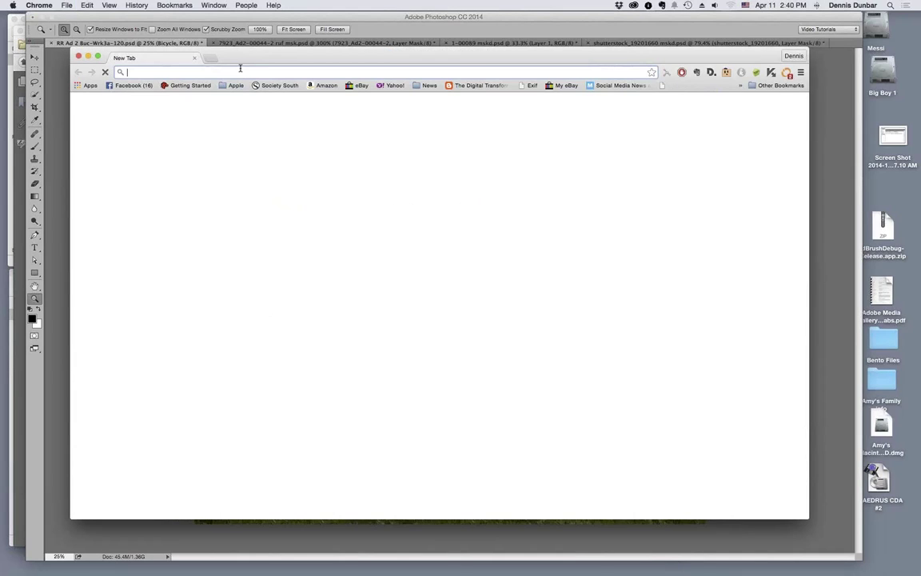
{"action": "type", "text": "dunbar"}
{"action": "key", "text": "Return"}
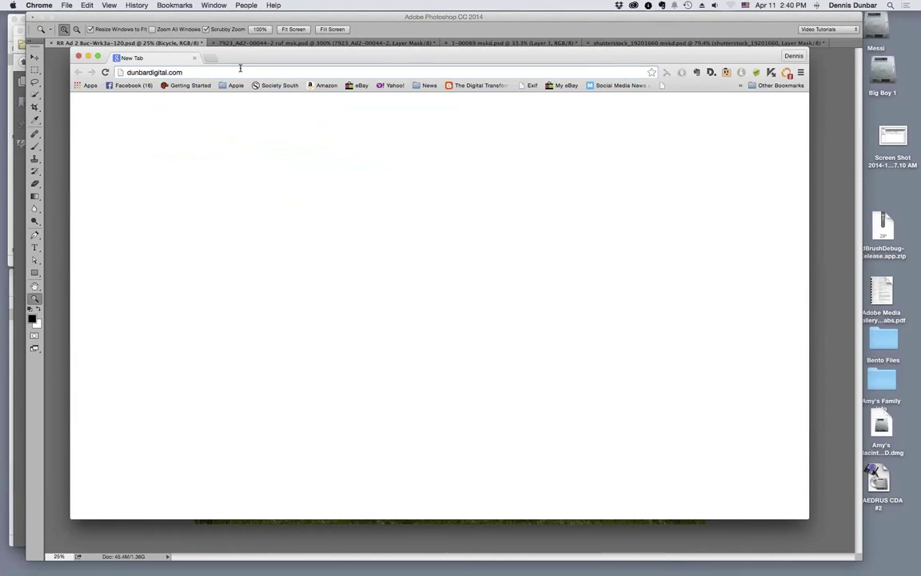
{"action": "left_click", "coordinate": [848, 253]}
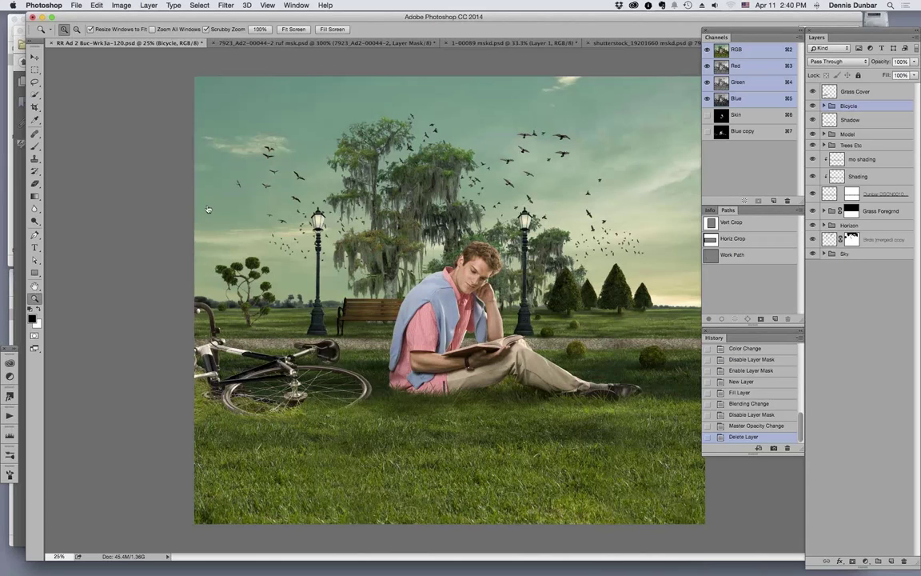
{"action": "key", "text": "super+Tab"}
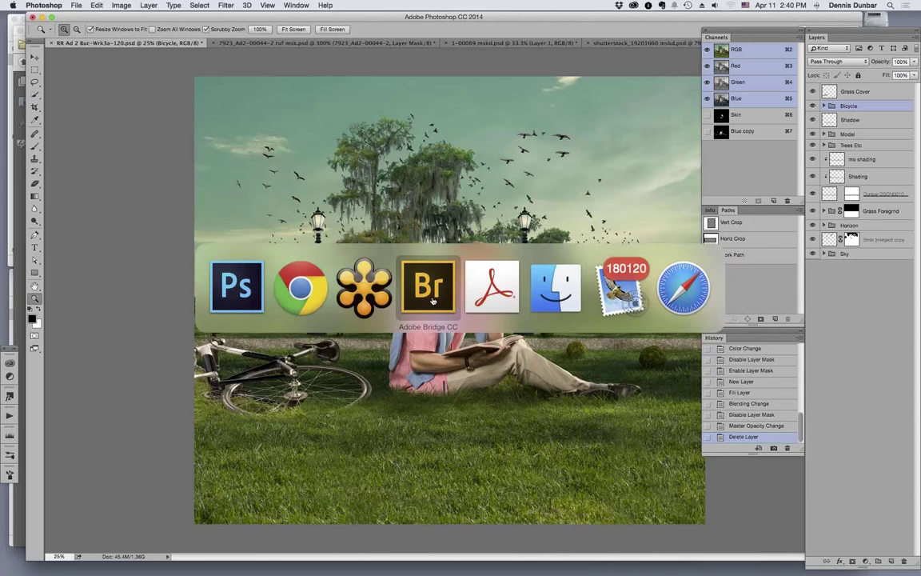
{"action": "left_click", "coordinate": [299, 293]}
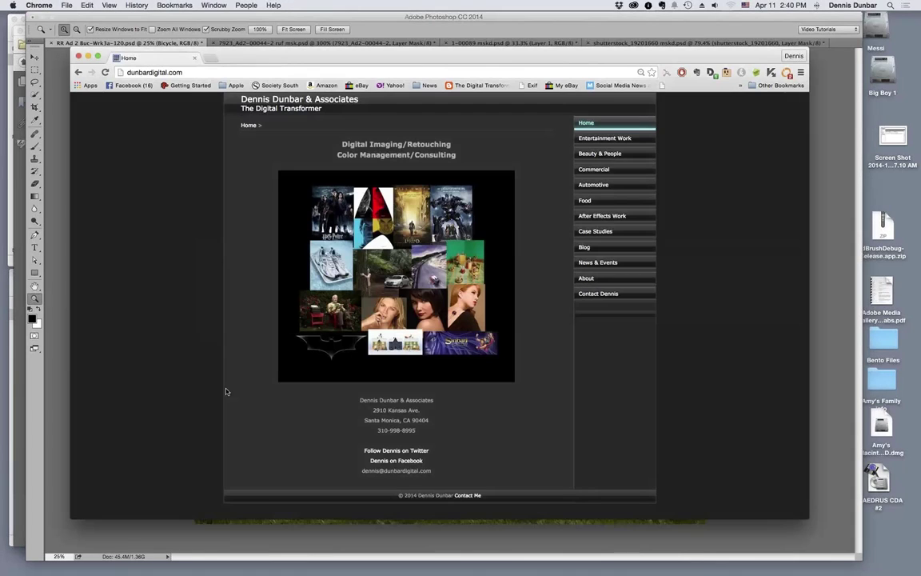
Open the Entertainment Work gallery, view the Artisan poster of a face below a dark forest, and return to the thumbnails.
{"action": "left_click", "coordinate": [614, 139]}
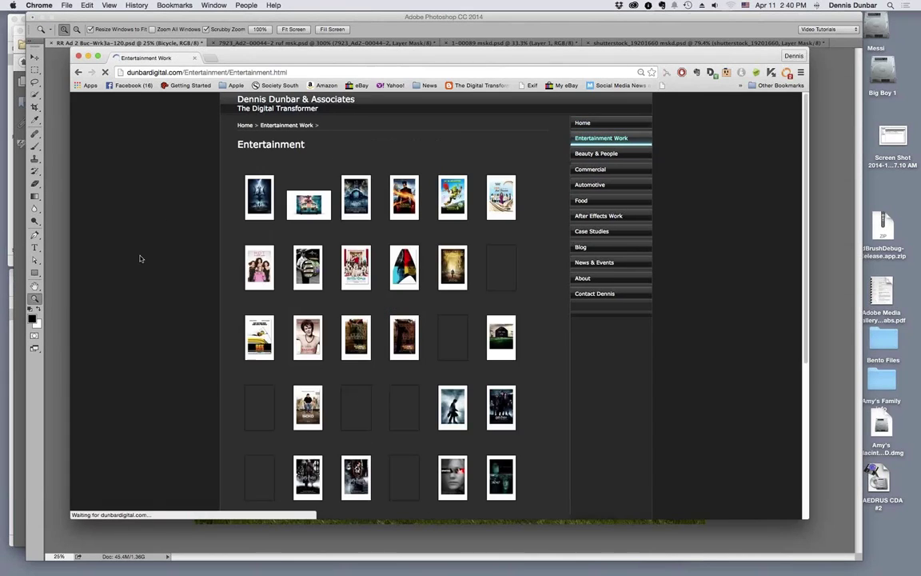
{"action": "scroll", "coordinate": [140, 258], "scroll_direction": "down", "scroll_amount": 3}
{"action": "scroll", "coordinate": [140, 258], "scroll_direction": "down", "scroll_amount": 5}
{"action": "scroll", "coordinate": [140, 258], "scroll_direction": "down", "scroll_amount": 1}
{"action": "left_click", "coordinate": [309, 466]}
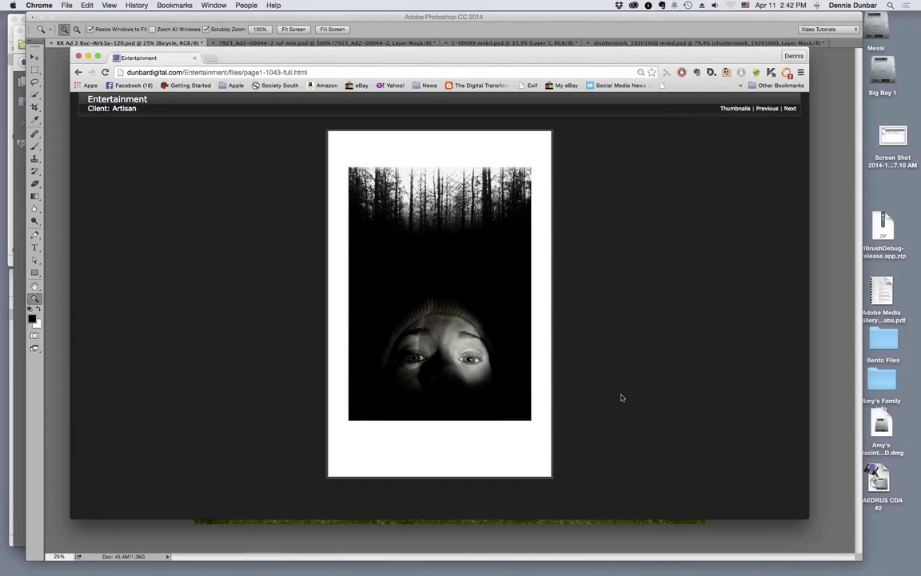
{"action": "left_click", "coordinate": [748, 108]}
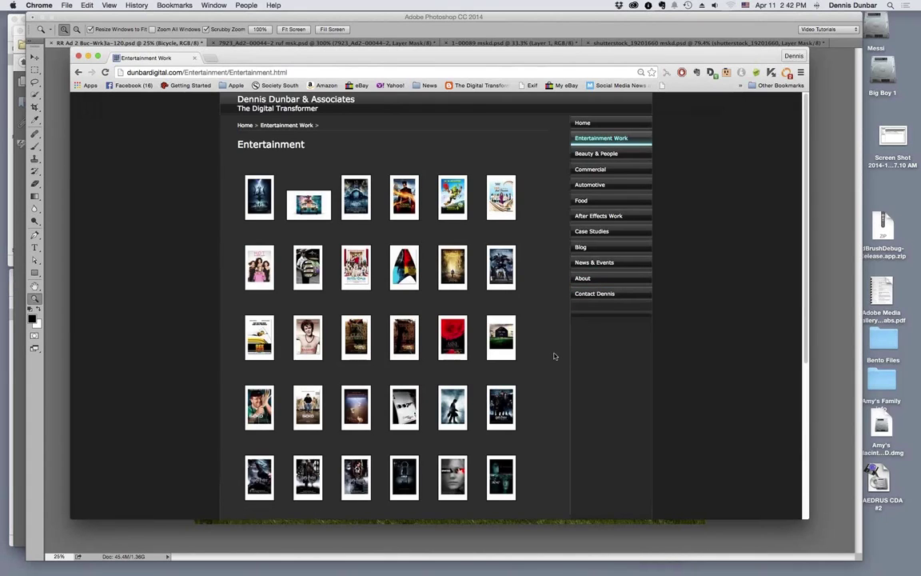
View the Bemis Balkind artwork of three snowy Christmas houses and return to the gallery thumbnails.
{"action": "scroll", "coordinate": [554, 356], "scroll_direction": "down", "scroll_amount": 5}
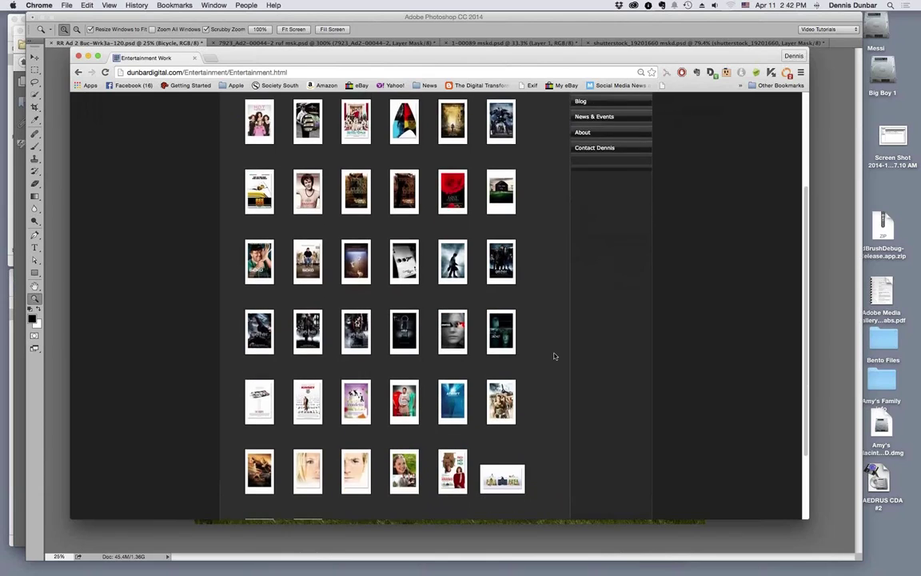
{"action": "scroll", "coordinate": [553, 354], "scroll_direction": "down", "scroll_amount": 3}
{"action": "left_click", "coordinate": [506, 392]}
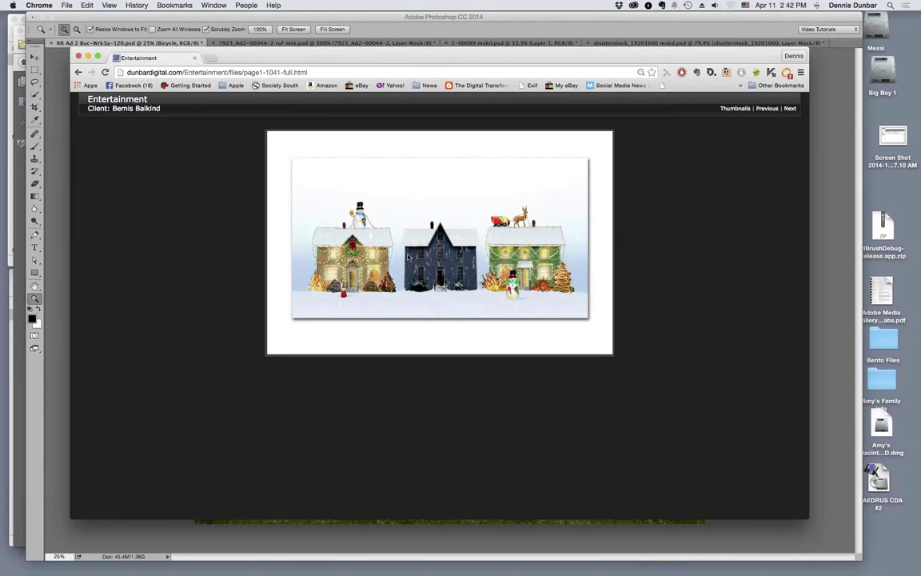
{"action": "left_click", "coordinate": [731, 108]}
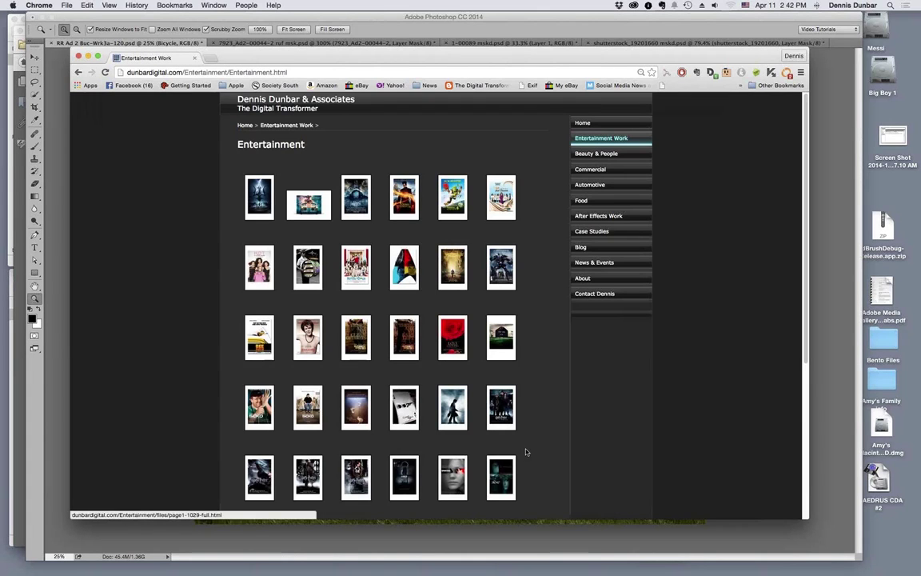
View the Christmas with the Kranks poster and the image following it, and return to the gallery thumbnails.
{"action": "scroll", "coordinate": [511, 445], "scroll_direction": "down", "scroll_amount": 3}
{"action": "scroll", "coordinate": [512, 445], "scroll_direction": "down", "scroll_amount": 5}
{"action": "left_click", "coordinate": [493, 448]}
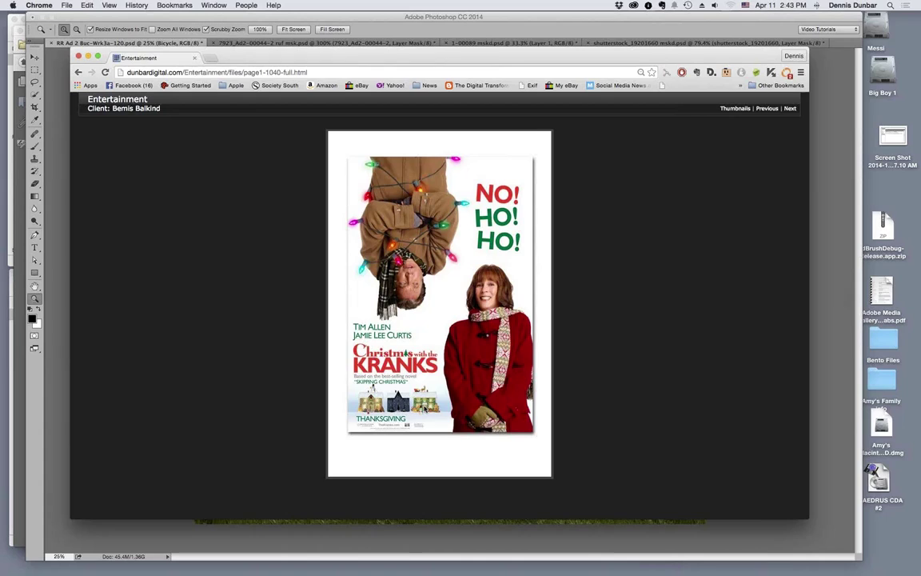
{"action": "left_click", "coordinate": [790, 108]}
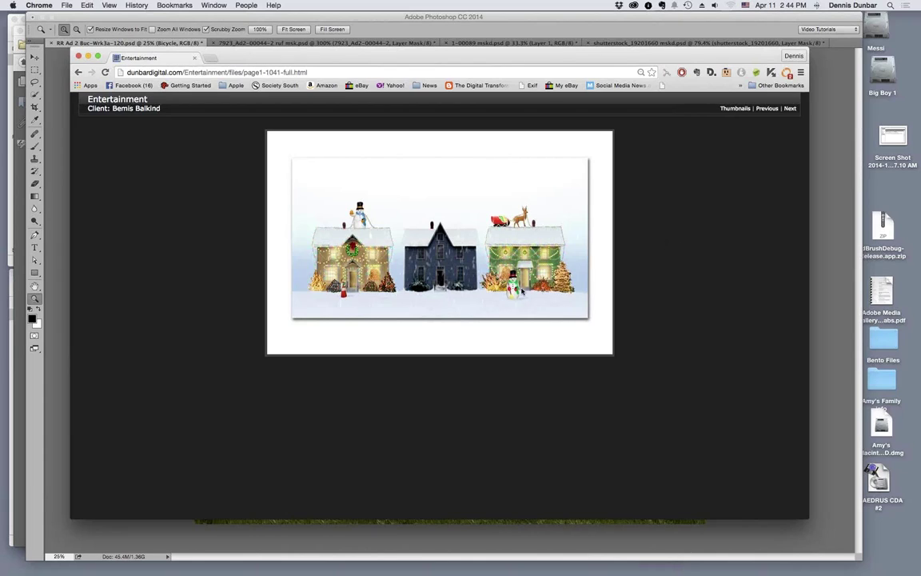
{"action": "left_click", "coordinate": [735, 107]}
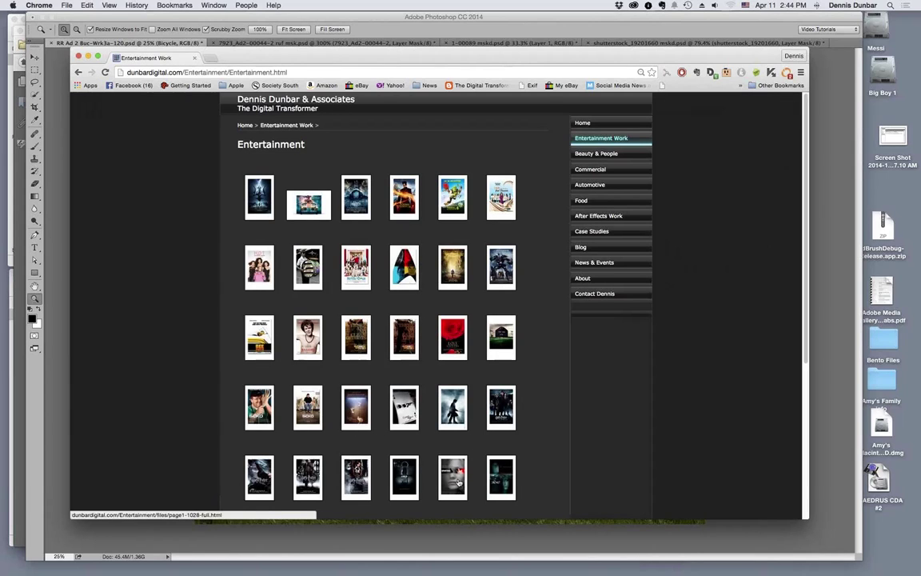
Browse the gallery thumbnails, view the I Am Legend poster, and return to the portfolio site's home page.
{"action": "scroll", "coordinate": [521, 446], "scroll_direction": "down", "scroll_amount": 1}
{"action": "scroll", "coordinate": [521, 445], "scroll_direction": "down", "scroll_amount": 5}
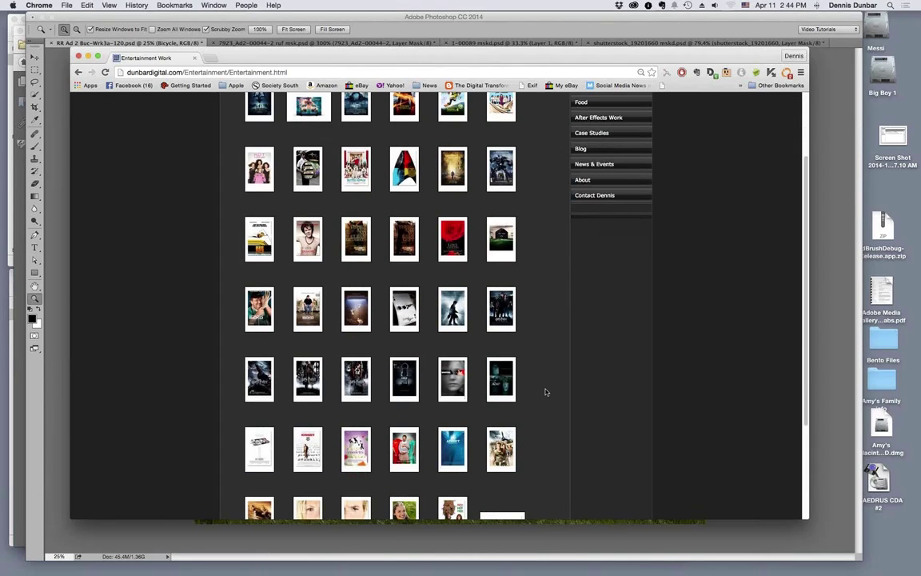
{"action": "scroll", "coordinate": [545, 391], "scroll_direction": "up", "scroll_amount": 3}
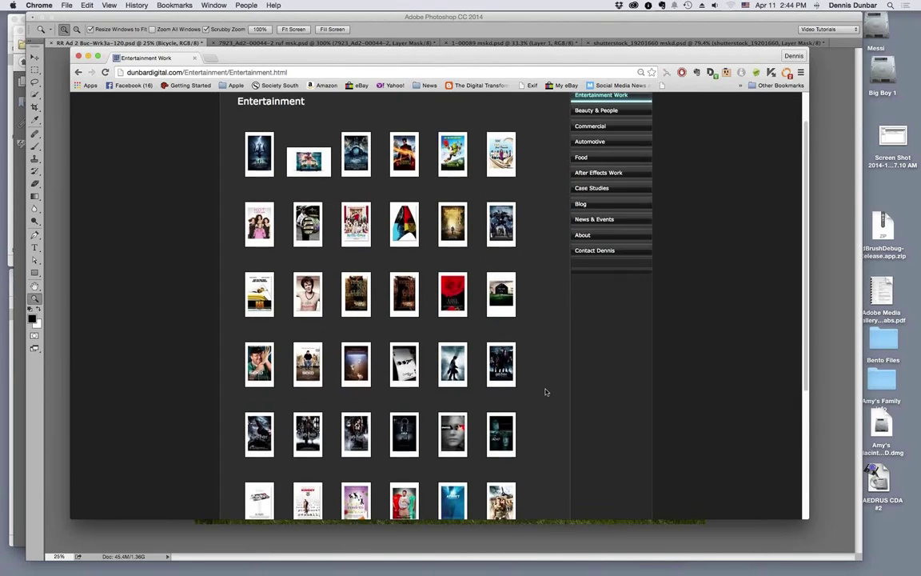
{"action": "left_click", "coordinate": [453, 225]}
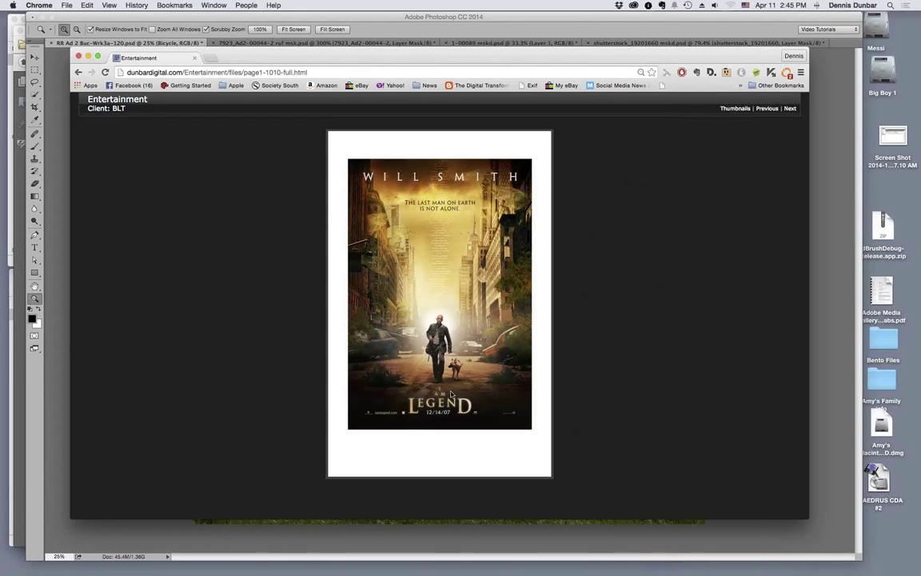
{"action": "left_click", "coordinate": [735, 109]}
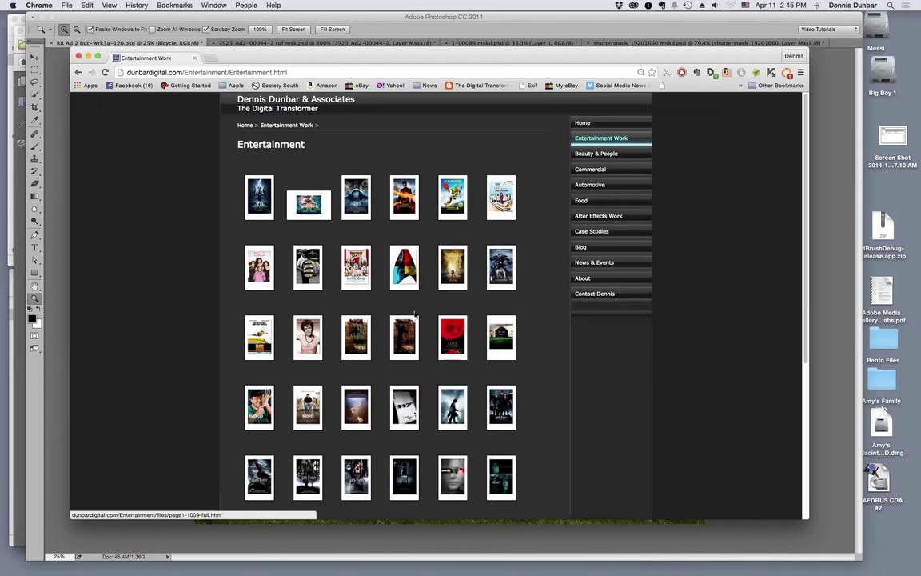
{"action": "left_click", "coordinate": [585, 124]}
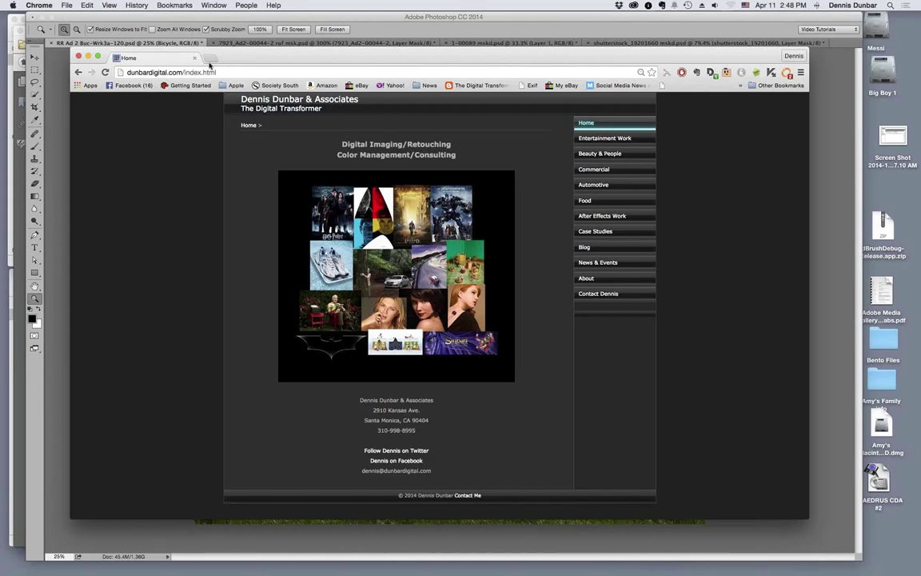
Load retouchpro.com in a new browser tab and open its RetouchPRO Videos page.
{"action": "key", "text": "super+n"}
{"action": "key", "text": "super+t"}
{"action": "type", "text": "retouchpro.com"}
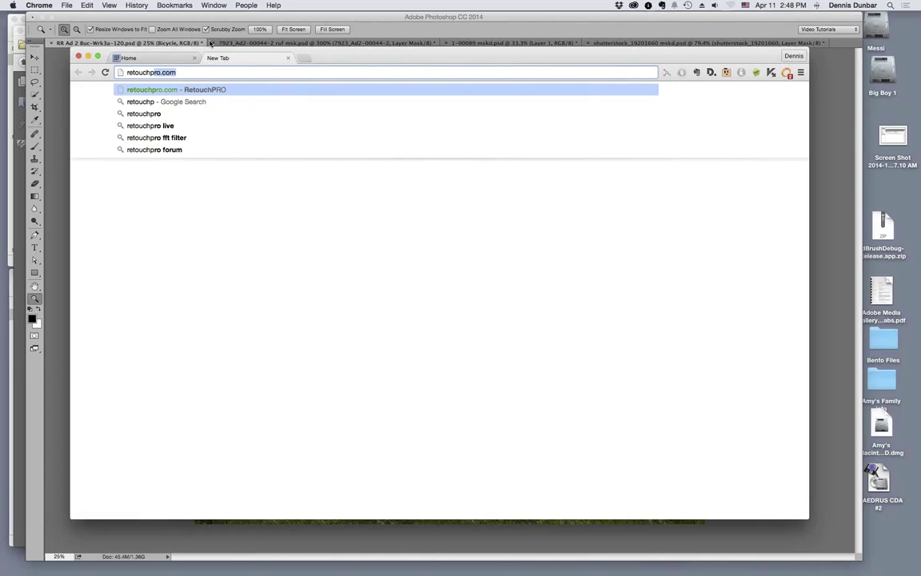
{"action": "key", "text": "Return"}
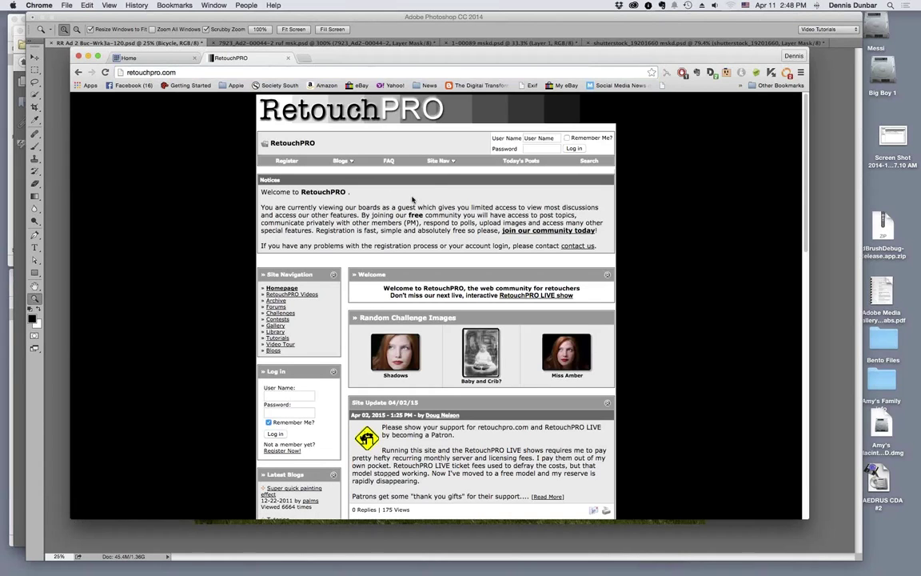
{"action": "left_click", "coordinate": [439, 161]}
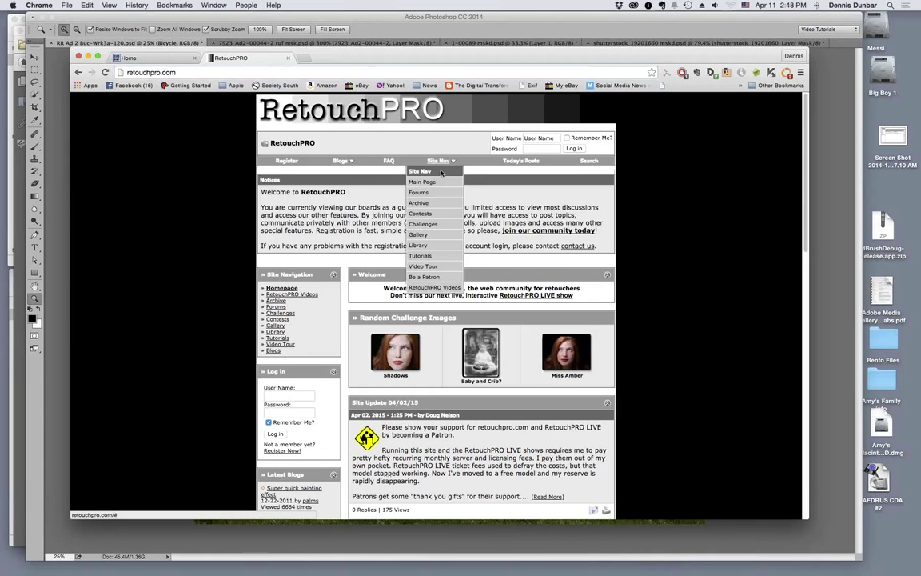
{"action": "left_click", "coordinate": [435, 288]}
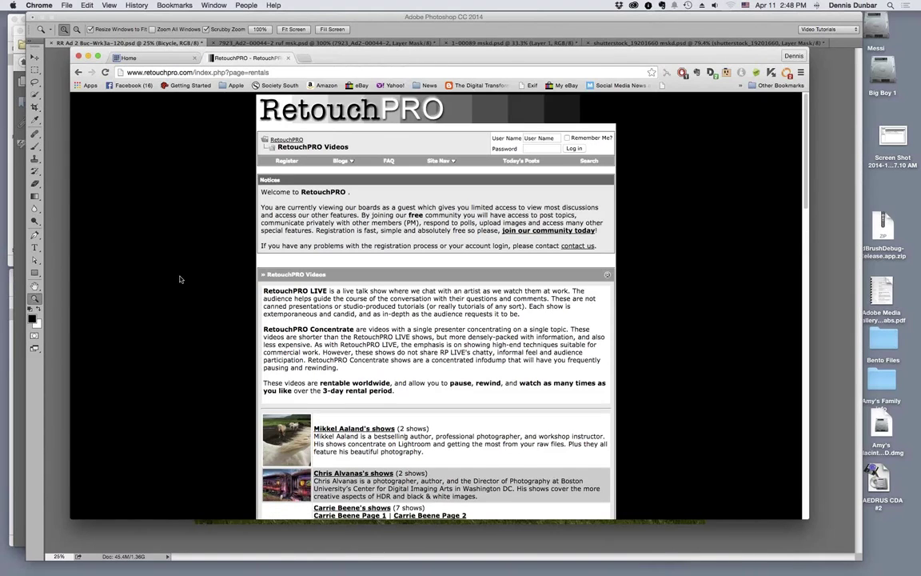
Look through the presenters and their shows listed on the RetouchPRO Videos page, and return to the page's beginning.
{"action": "scroll", "coordinate": [180, 279], "scroll_direction": "down", "scroll_amount": 5}
{"action": "scroll", "coordinate": [179, 279], "scroll_direction": "down", "scroll_amount": 3}
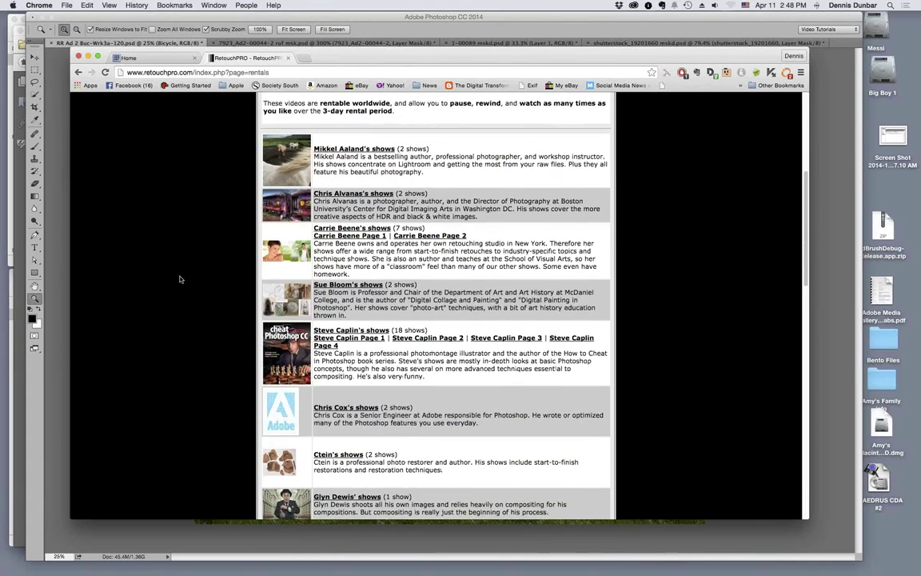
{"action": "scroll", "coordinate": [180, 279], "scroll_direction": "down", "scroll_amount": 2}
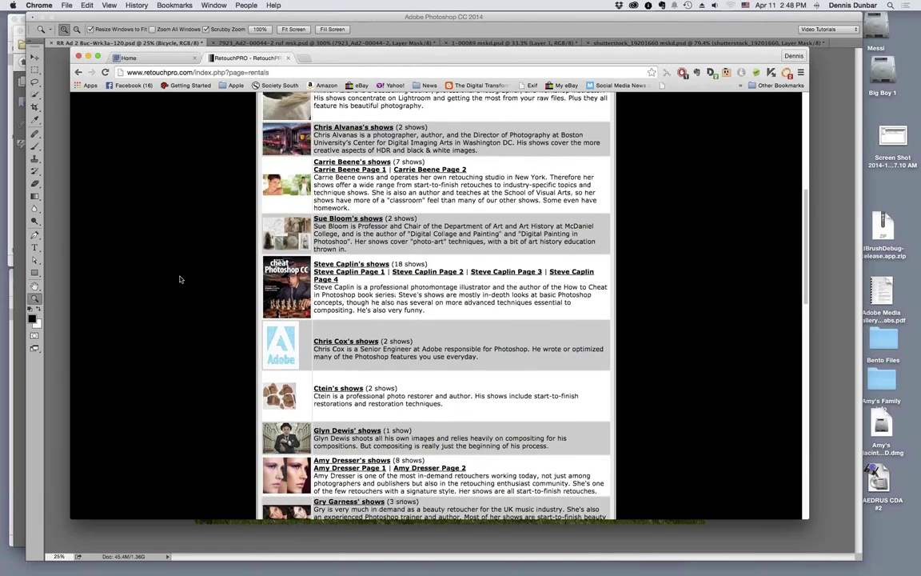
{"action": "scroll", "coordinate": [179, 279], "scroll_direction": "down", "scroll_amount": 4}
{"action": "scroll", "coordinate": [180, 279], "scroll_direction": "up", "scroll_amount": 5}
{"action": "scroll", "coordinate": [362, 182], "scroll_direction": "up", "scroll_amount": 1}
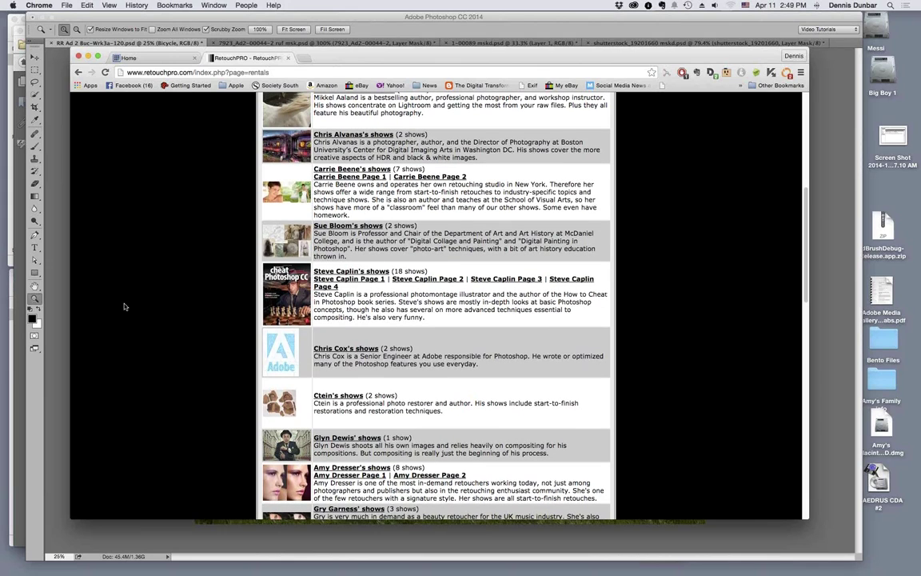
{"action": "scroll", "coordinate": [128, 300], "scroll_direction": "up", "scroll_amount": 2}
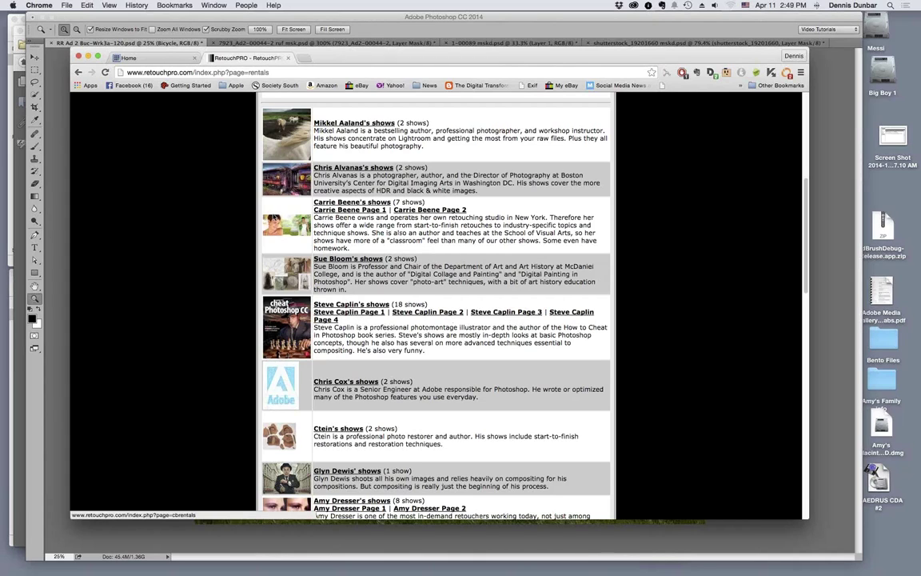
{"action": "scroll", "coordinate": [151, 240], "scroll_direction": "down", "scroll_amount": 3}
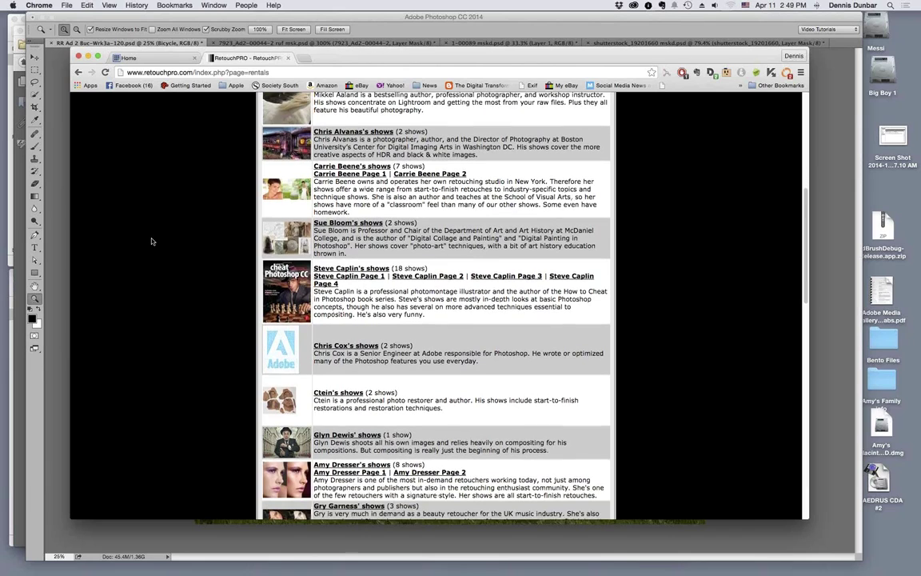
{"action": "scroll", "coordinate": [152, 240], "scroll_direction": "down", "scroll_amount": 5}
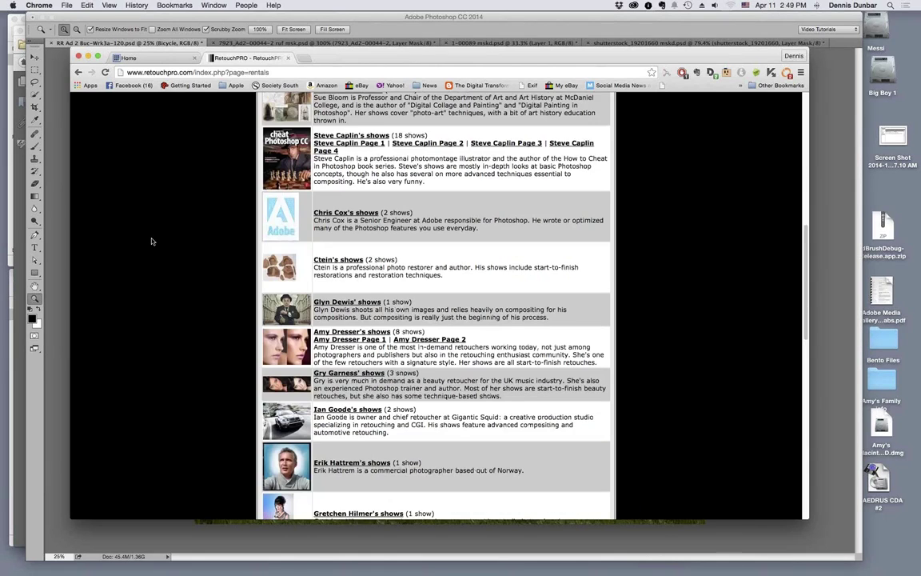
{"action": "scroll", "coordinate": [151, 240], "scroll_direction": "down", "scroll_amount": 3}
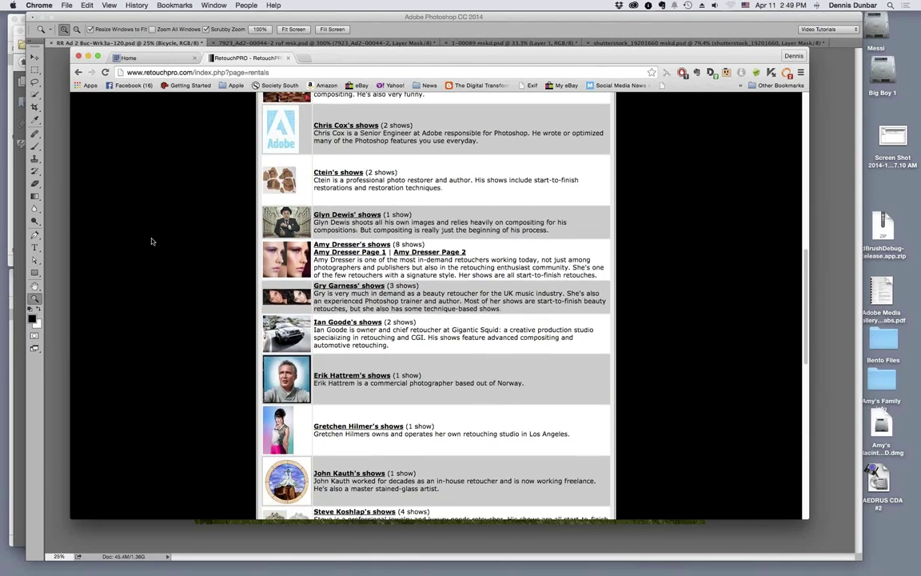
{"action": "scroll", "coordinate": [151, 241], "scroll_direction": "down", "scroll_amount": 3}
{"action": "scroll", "coordinate": [151, 241], "scroll_direction": "up", "scroll_amount": 20}
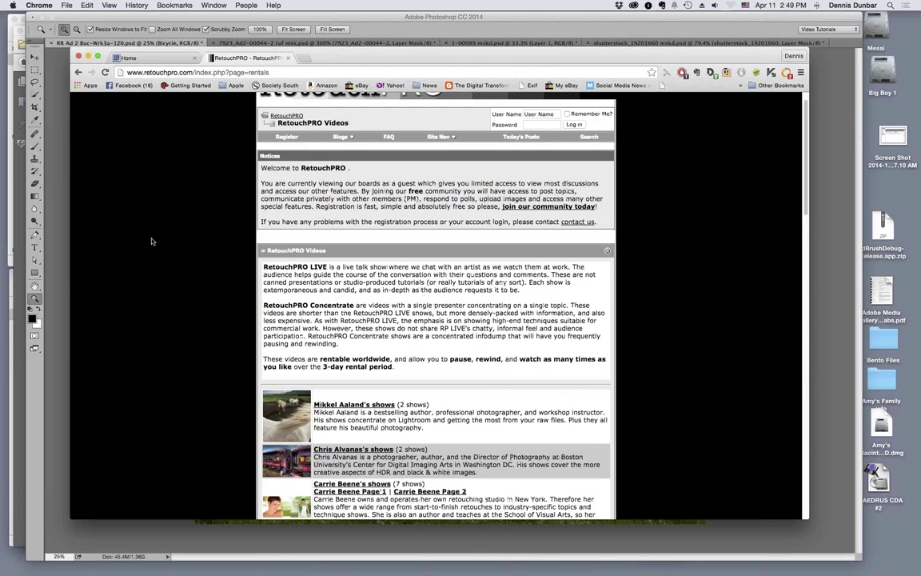
{"action": "scroll", "coordinate": [151, 240], "scroll_direction": "up", "scroll_amount": 2}
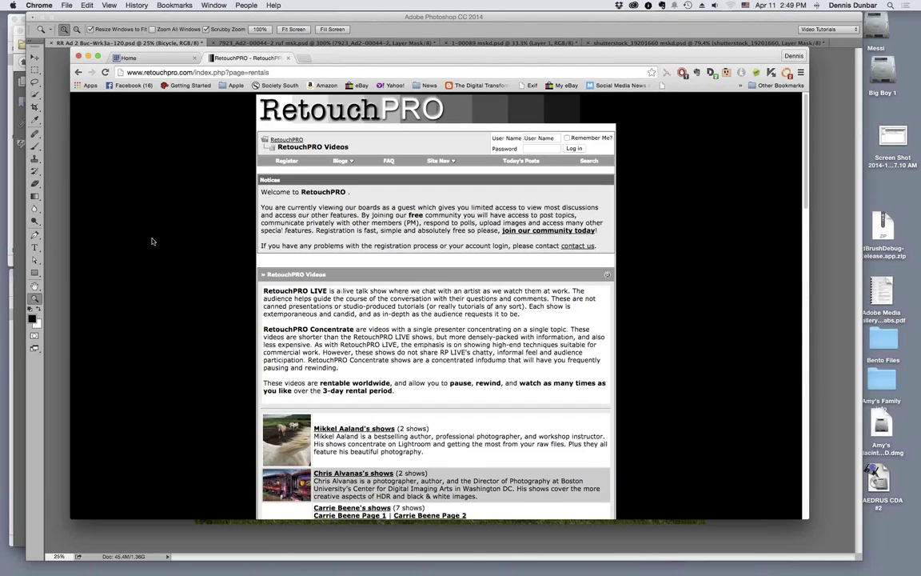